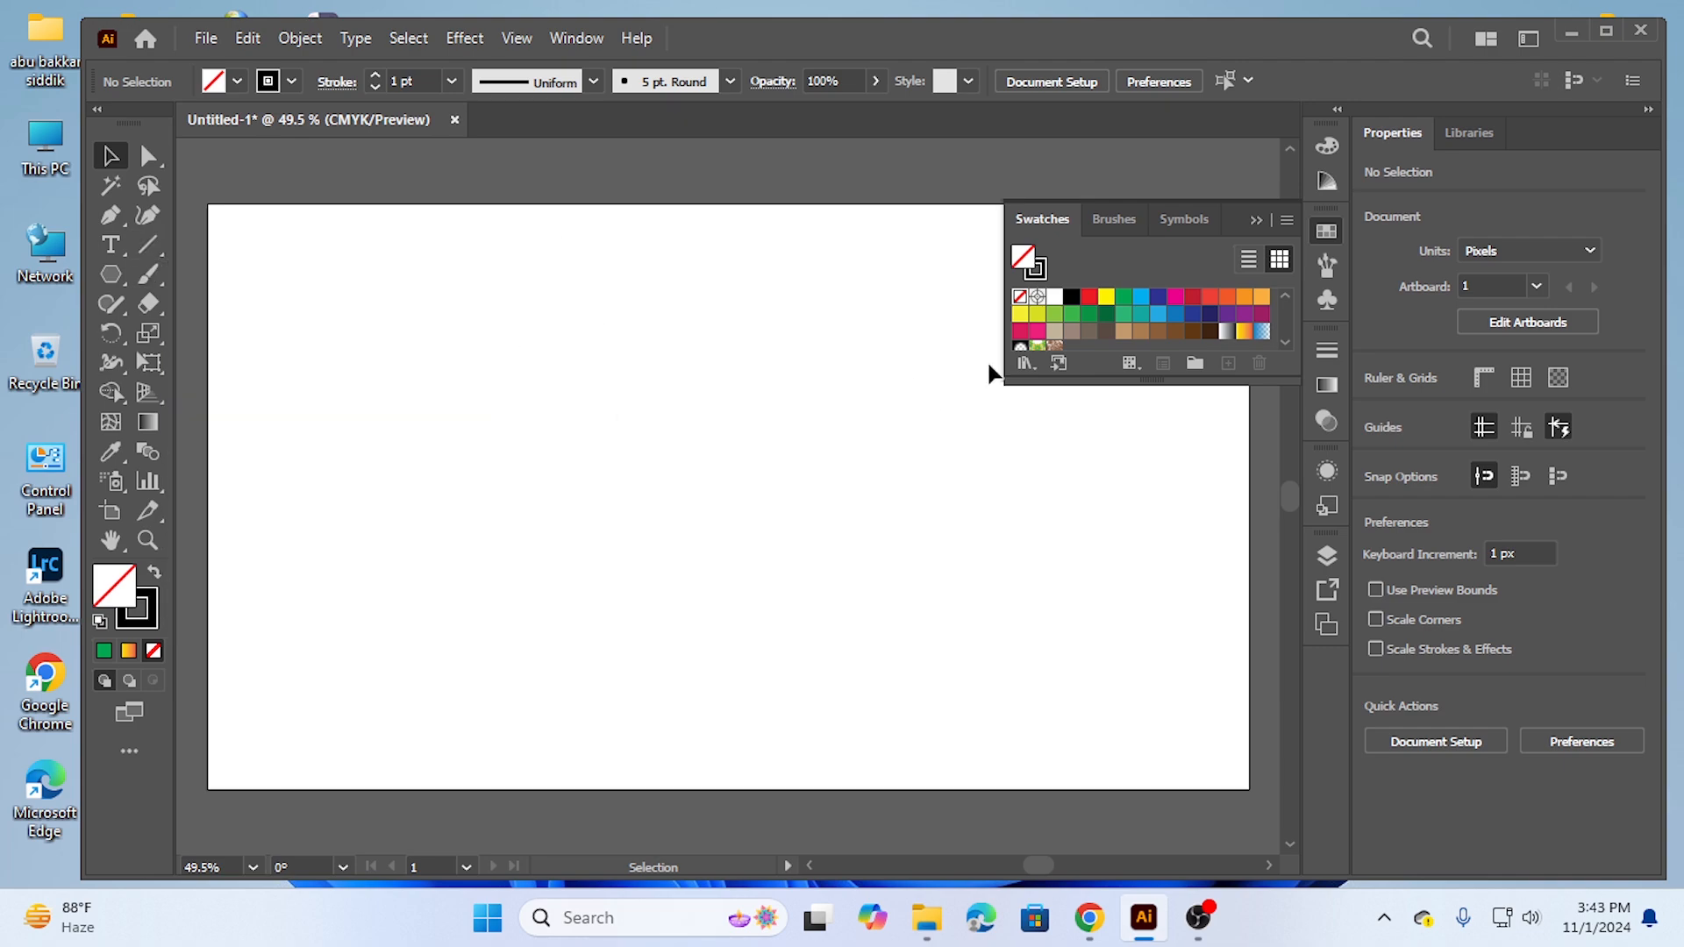
Step: Draw two diagonal line segments that cross at their midpoints, the first about 688 × 367 px and the second about 400 × 500 px
{"action": "left_click", "coordinate": [1321, 235]}
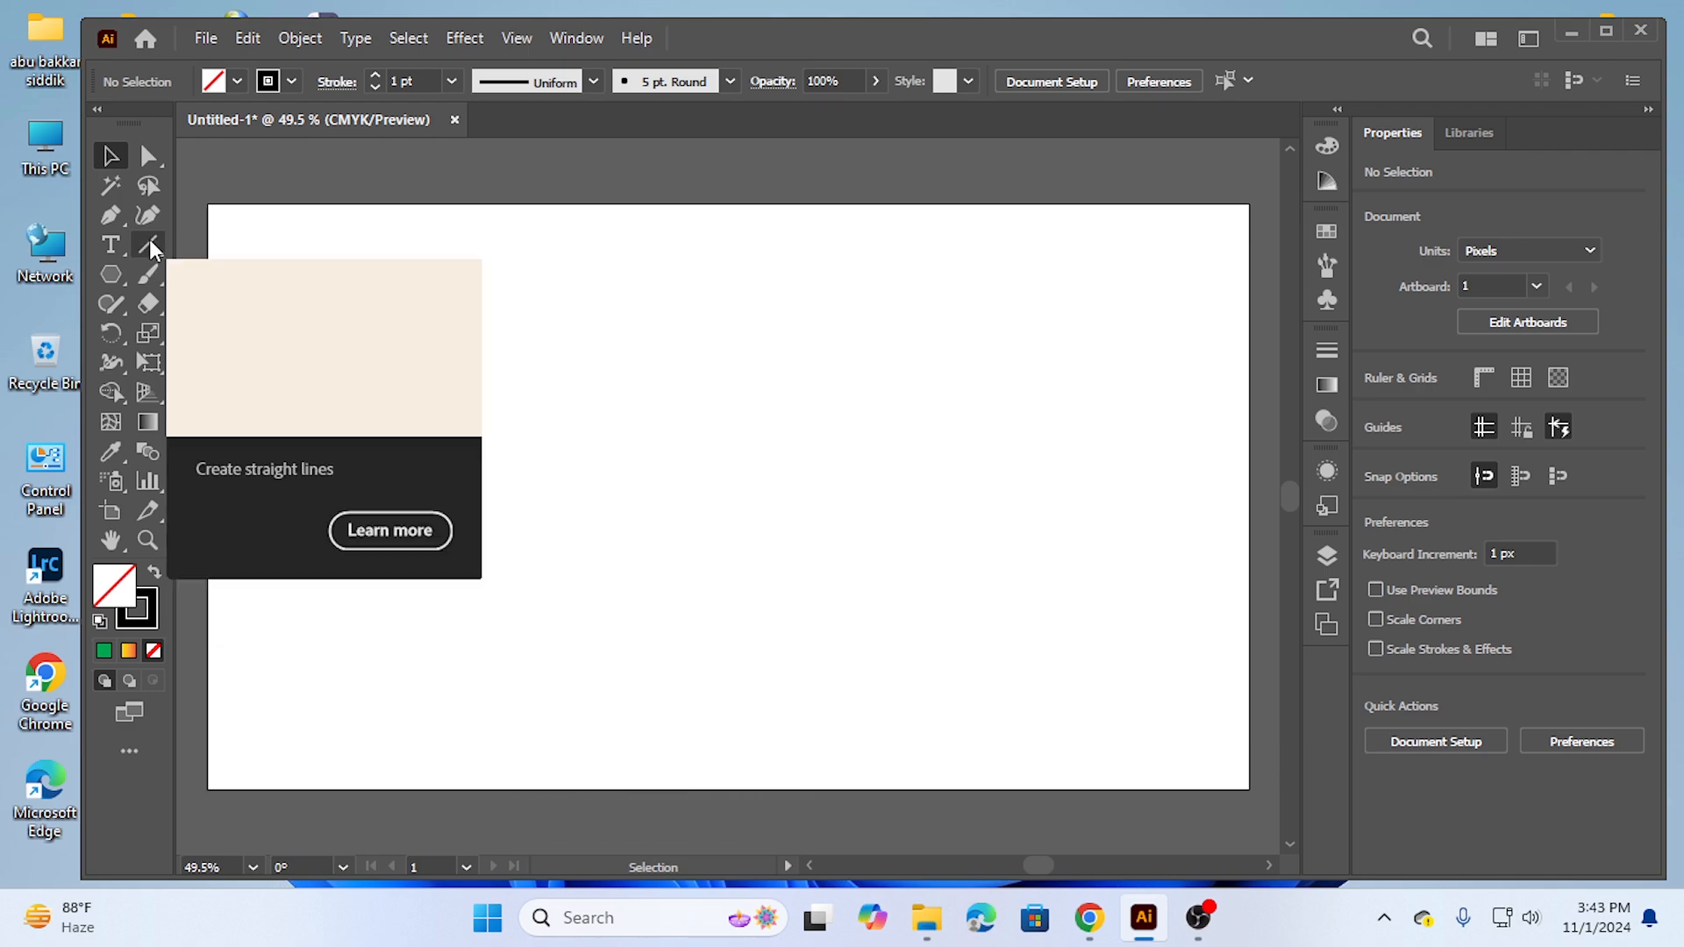
{"action": "left_click", "coordinate": [151, 245]}
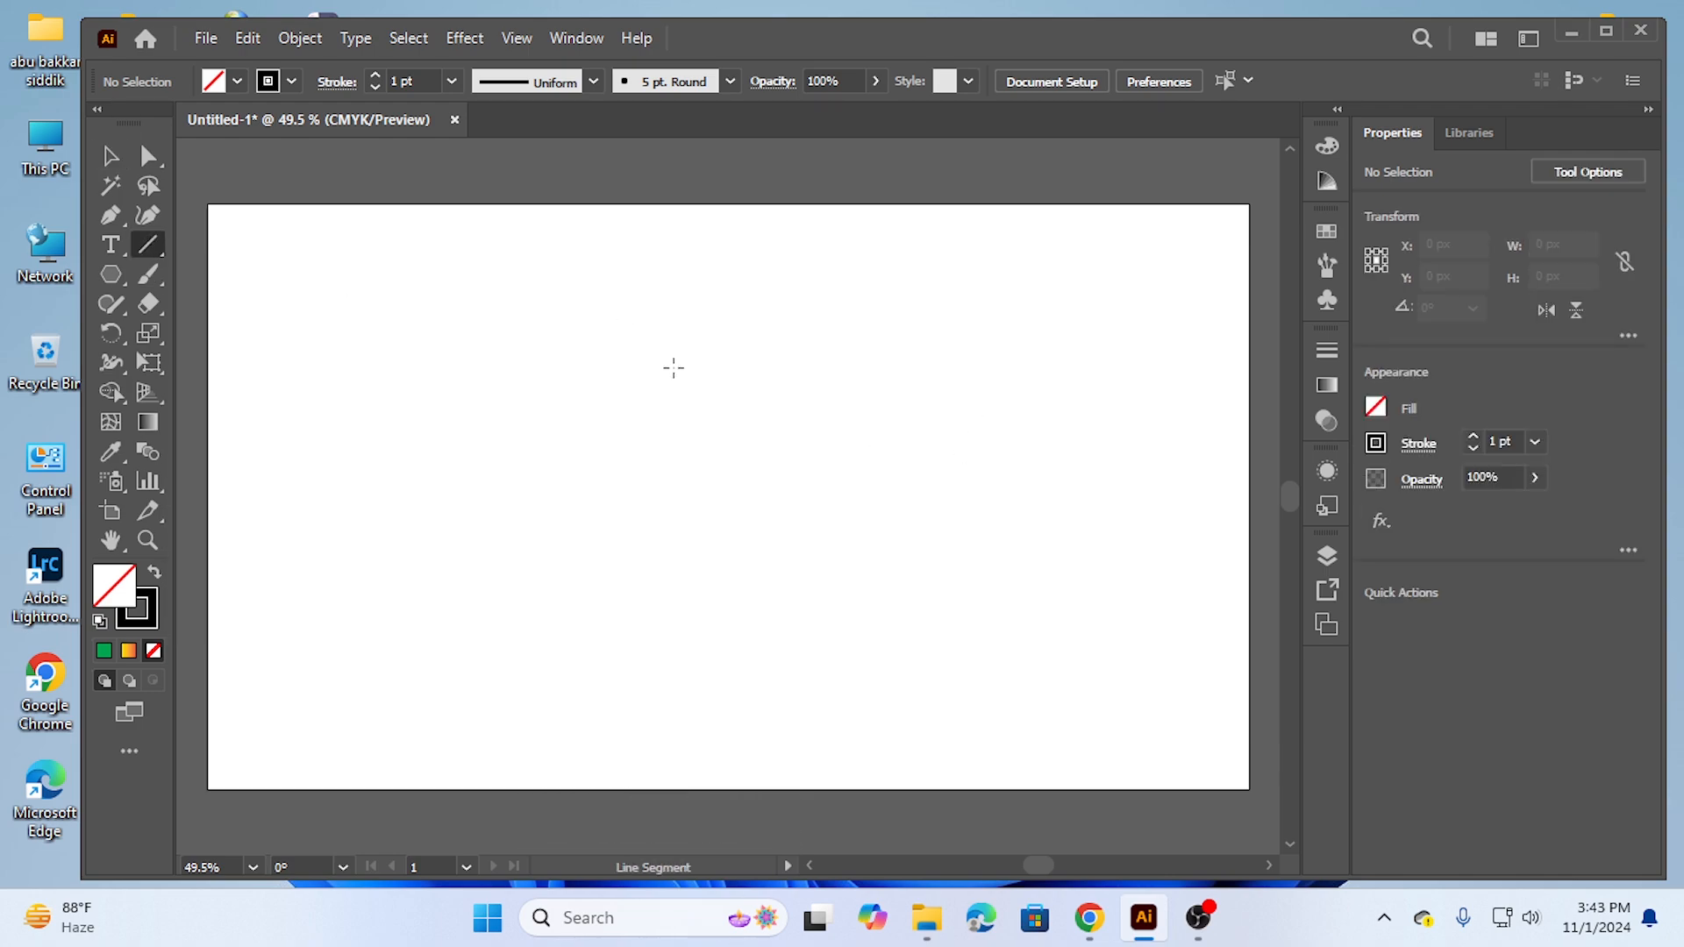
{"action": "left_click_drag", "start_coordinate": [525, 327], "coordinate": [1084, 625]}
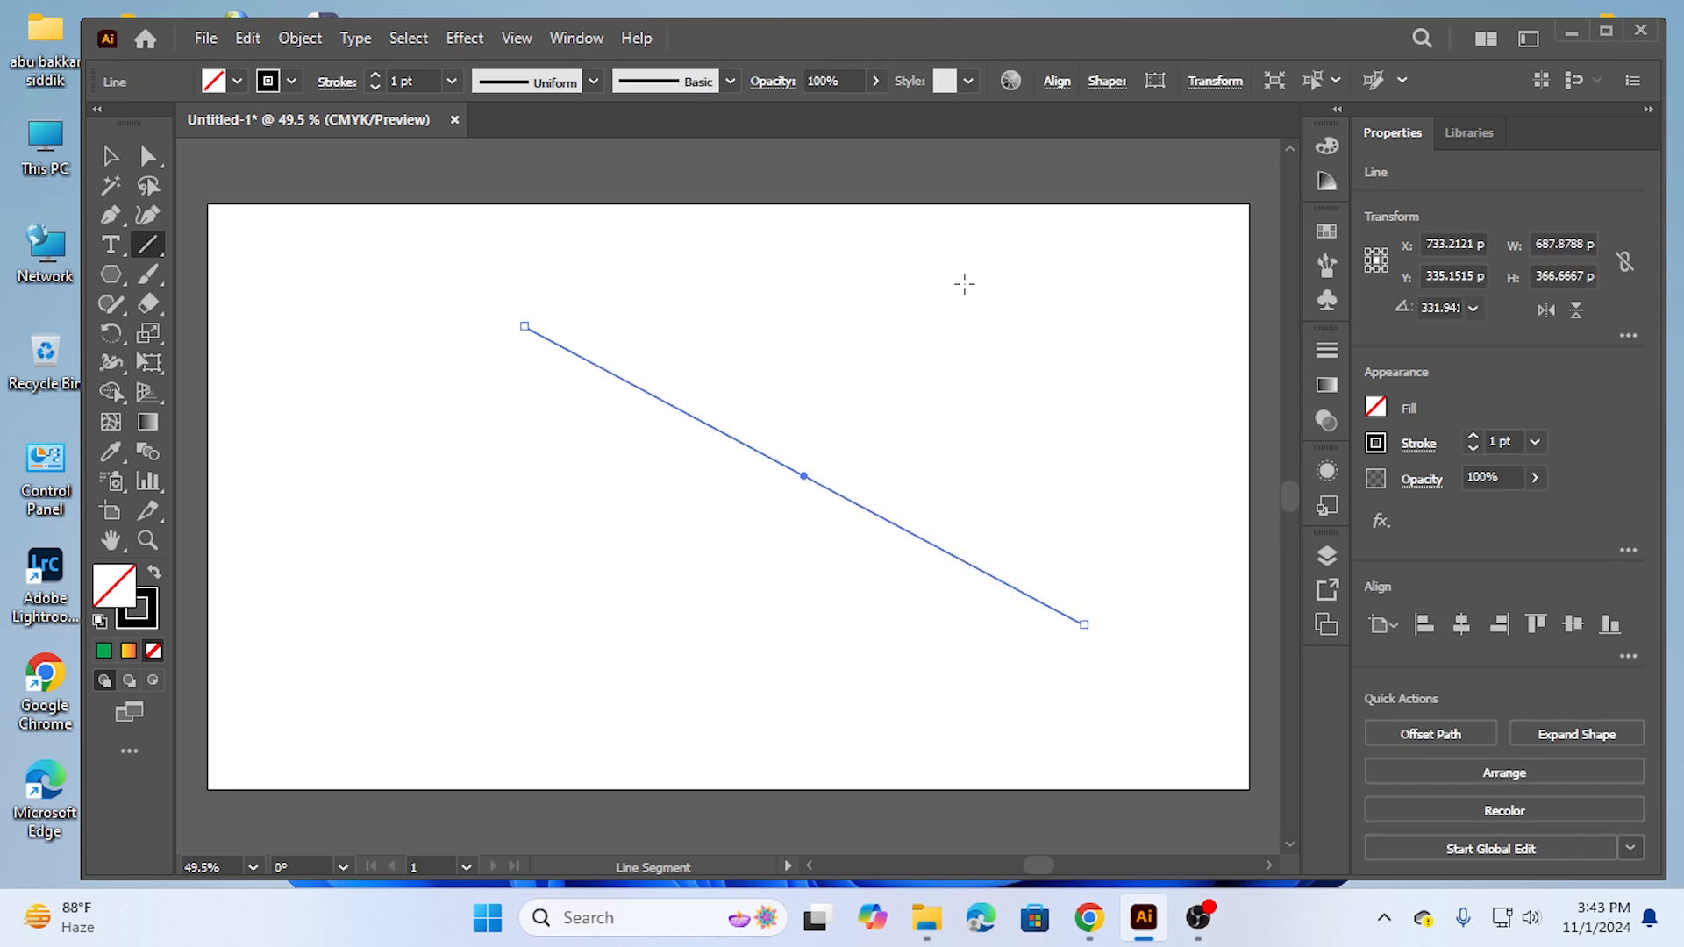
{"action": "left_click_drag", "start_coordinate": [961, 278], "coordinate": [636, 684]}
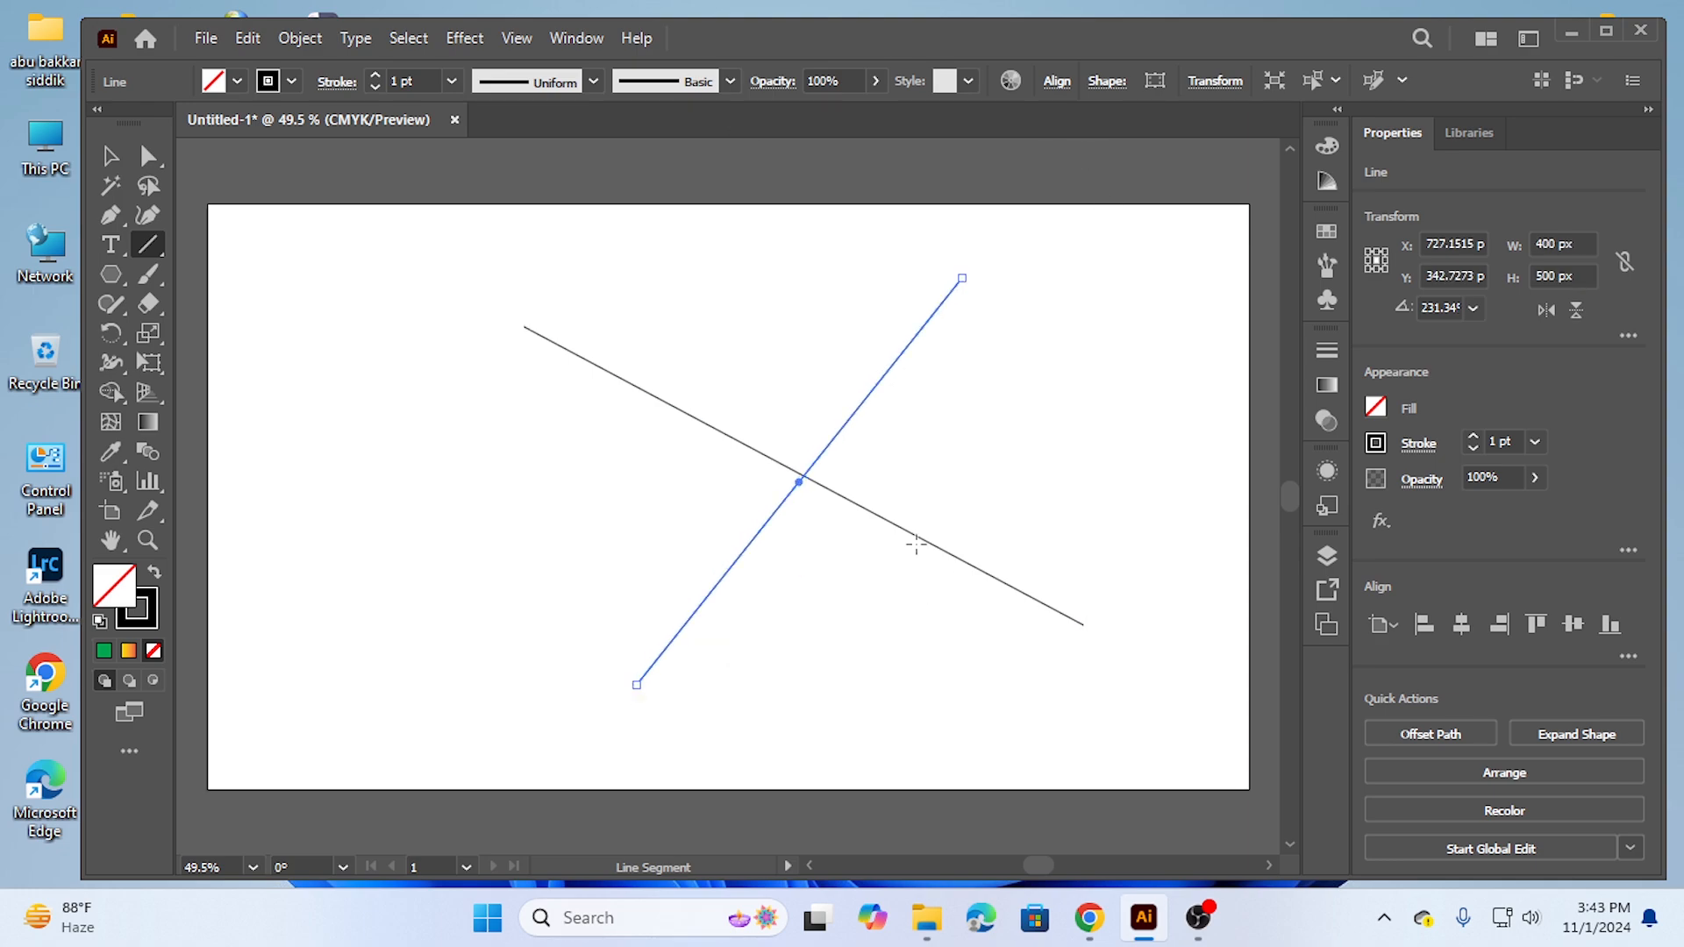
{"action": "left_click_drag", "start_coordinate": [800, 489], "coordinate": [805, 483]}
Step: Select both crossing lines and move them together to the centre of the artboard
{"action": "key", "text": "v"}
{"action": "left_click_drag", "start_coordinate": [492, 269], "coordinate": [1098, 653]}
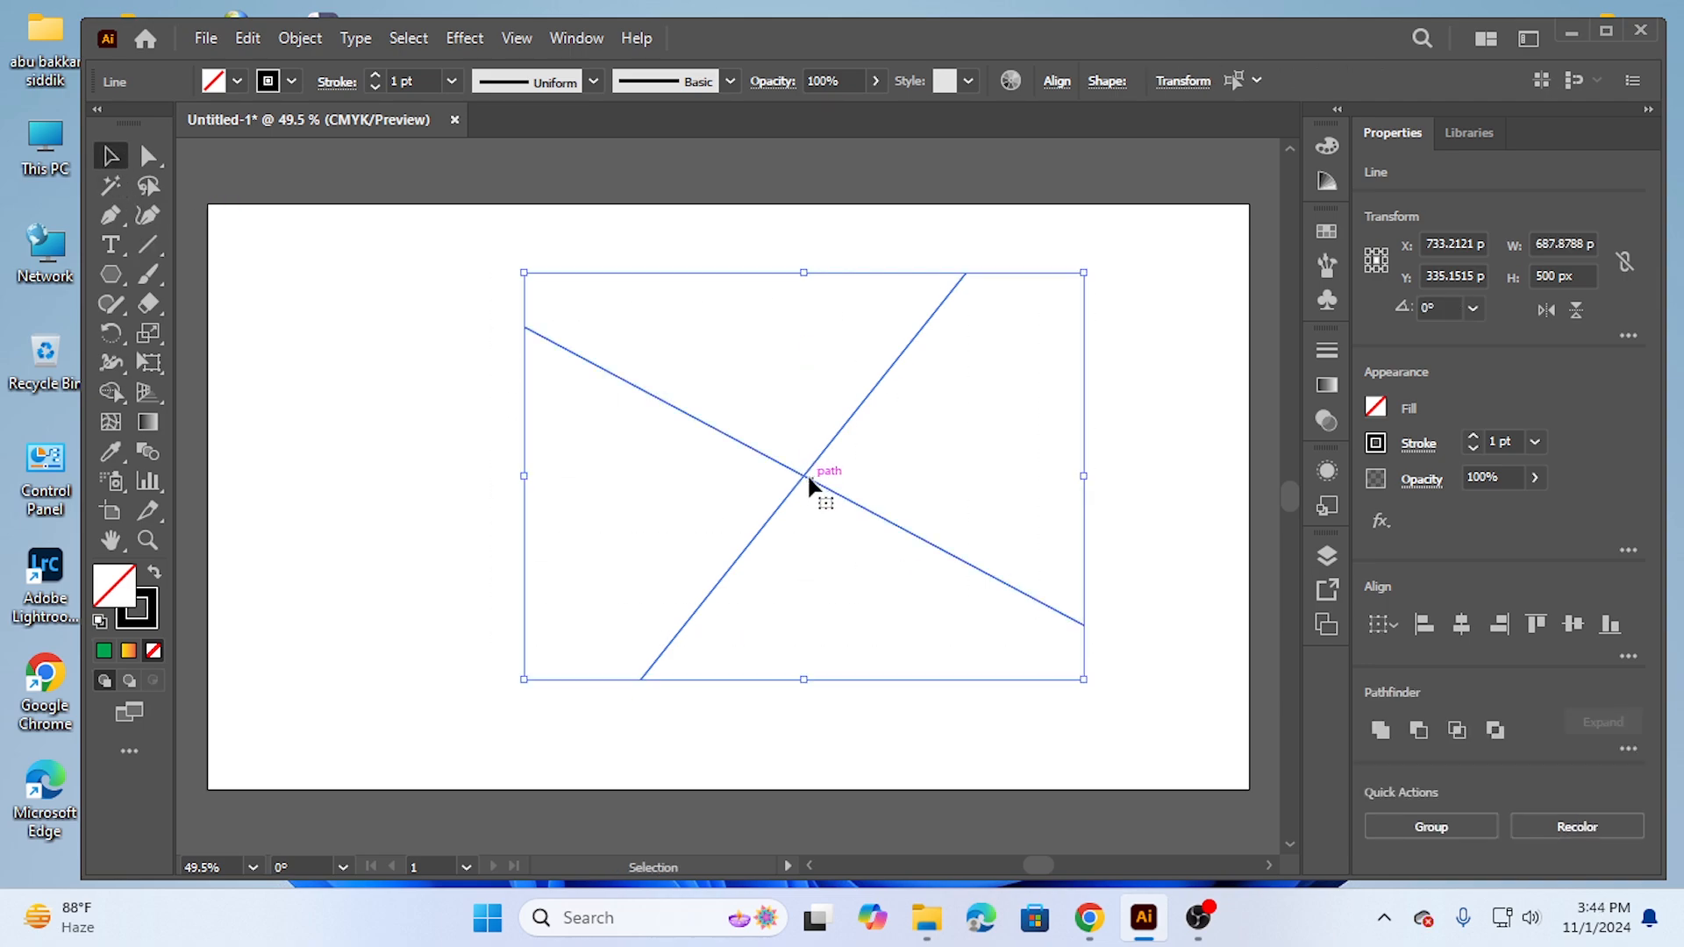
{"action": "left_click_drag", "start_coordinate": [804, 471], "coordinate": [728, 493]}
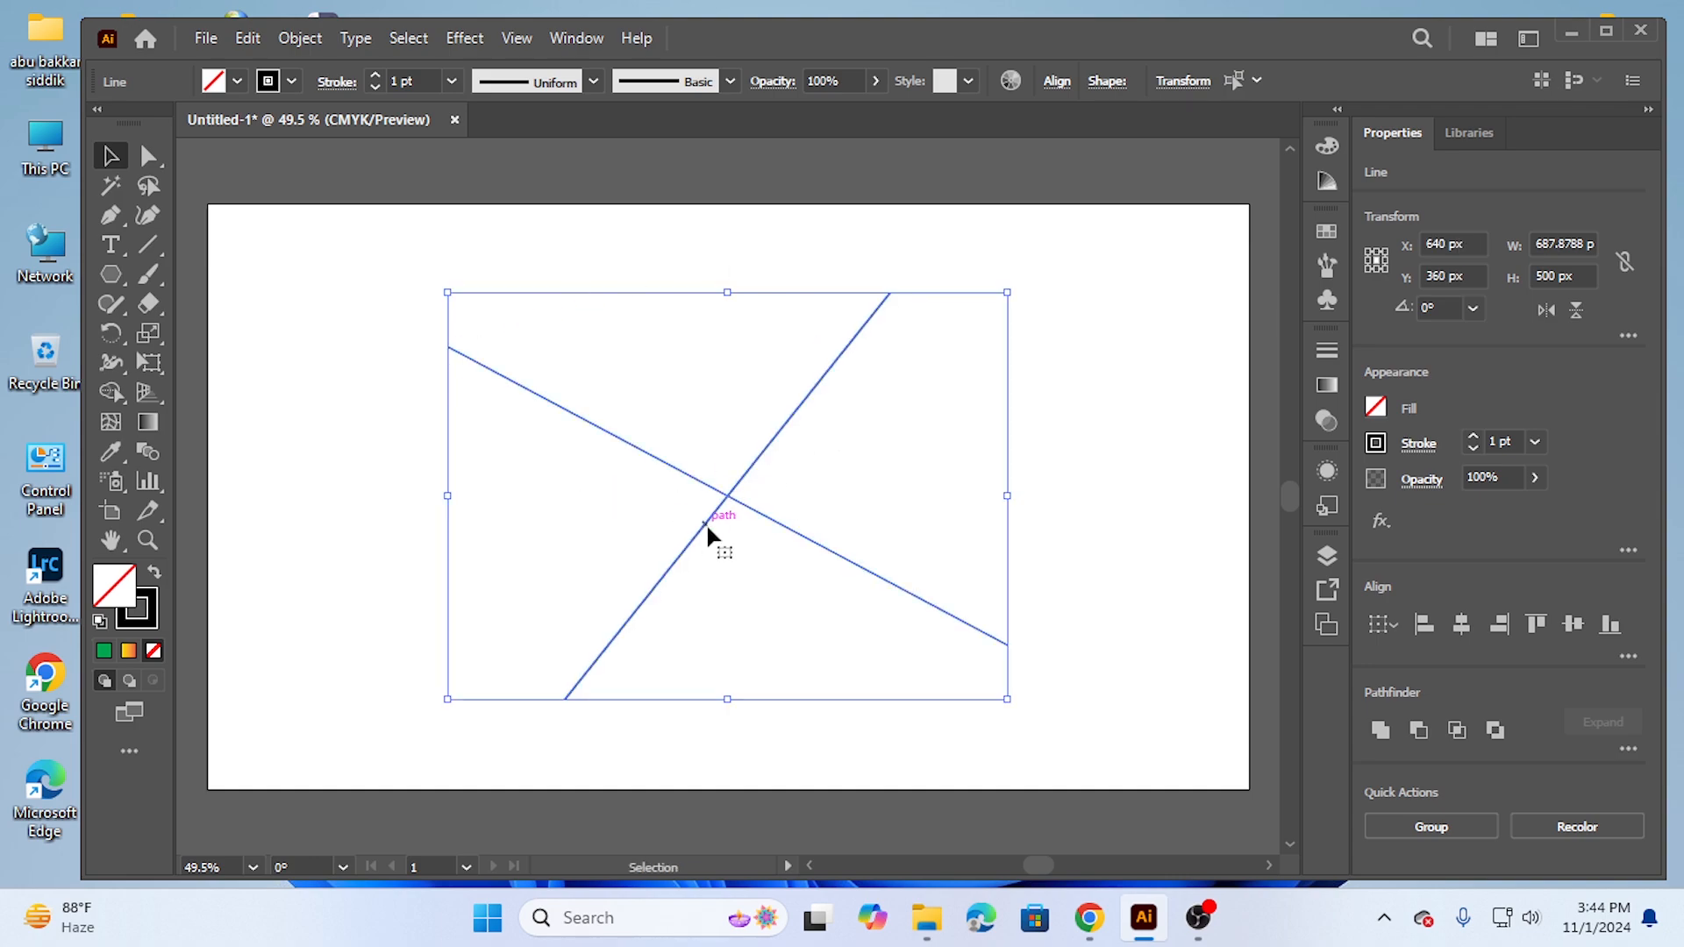
Step: Apply a red fill to the two crossing lines, deselect them and collapse the swatches
{"action": "left_click", "coordinate": [1327, 231]}
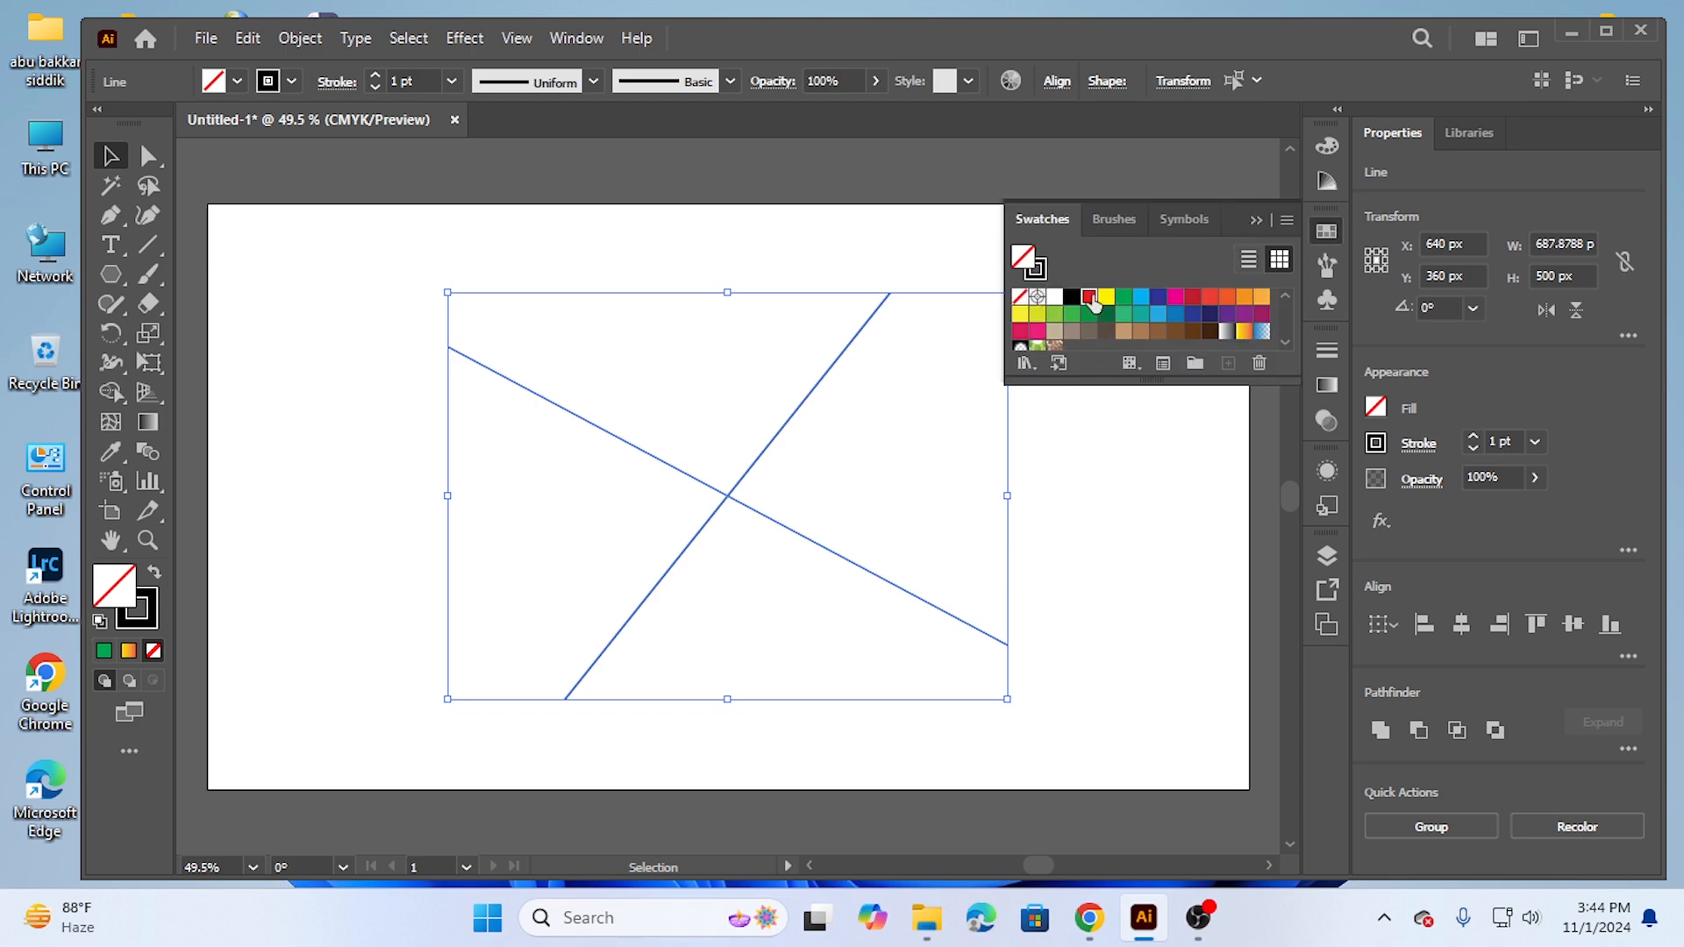
{"action": "left_click", "coordinate": [1089, 296]}
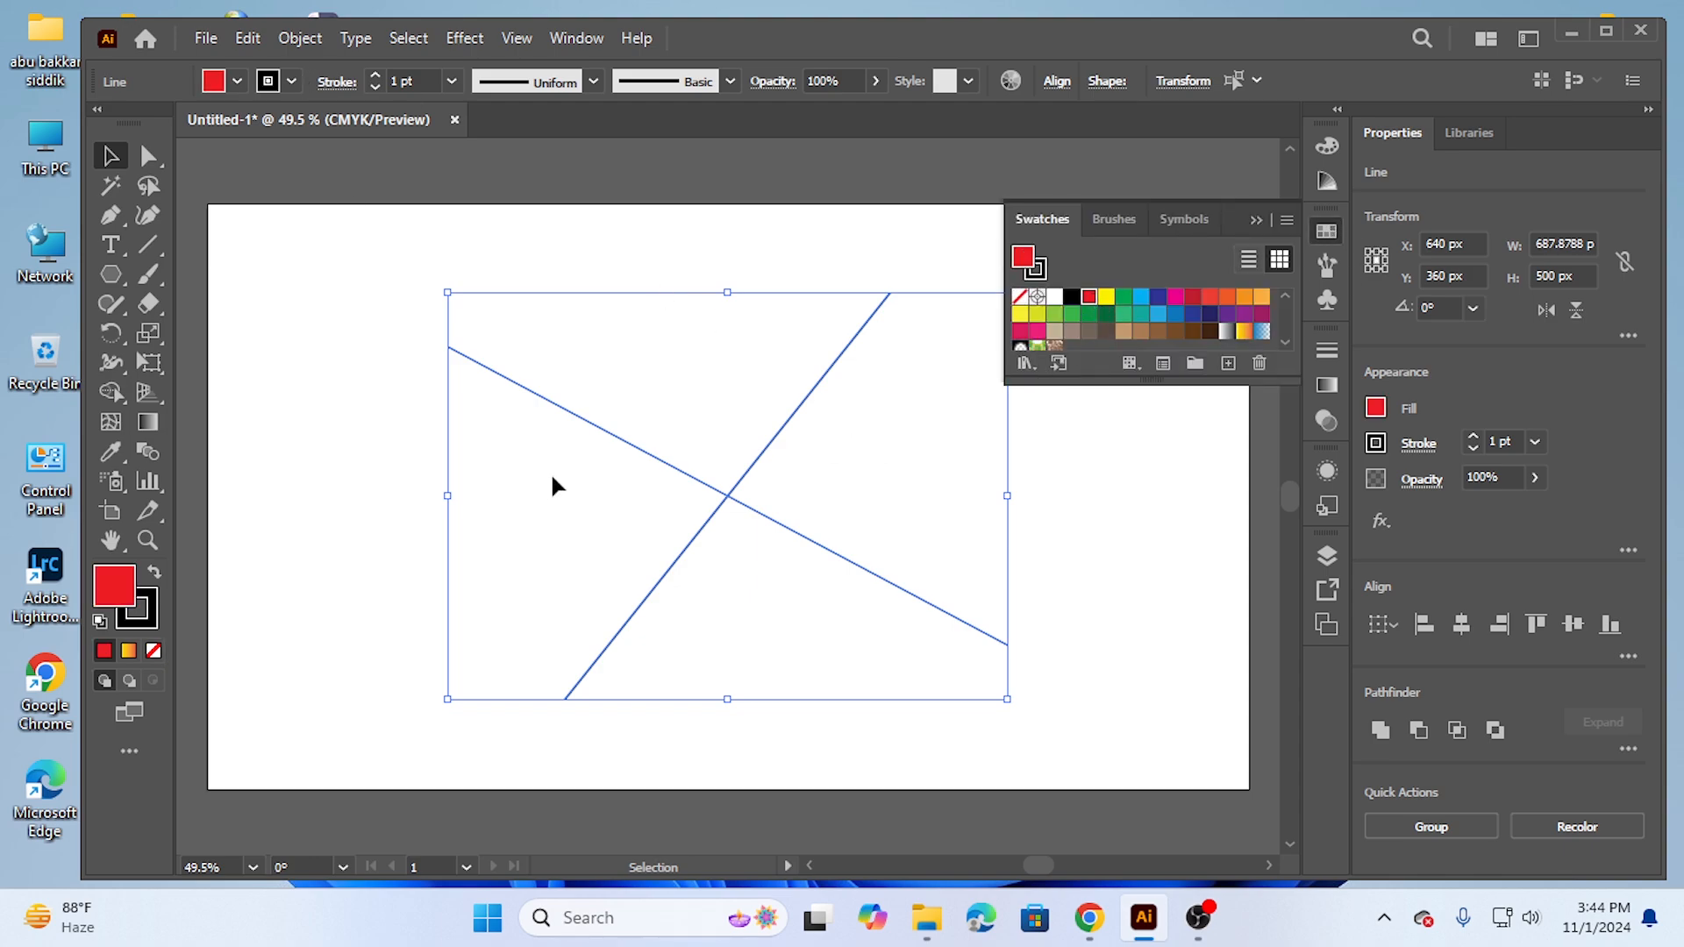
{"action": "left_click", "coordinate": [605, 391]}
{"action": "left_click_drag", "start_coordinate": [412, 325], "coordinate": [932, 666]}
{"action": "left_click", "coordinate": [789, 250]}
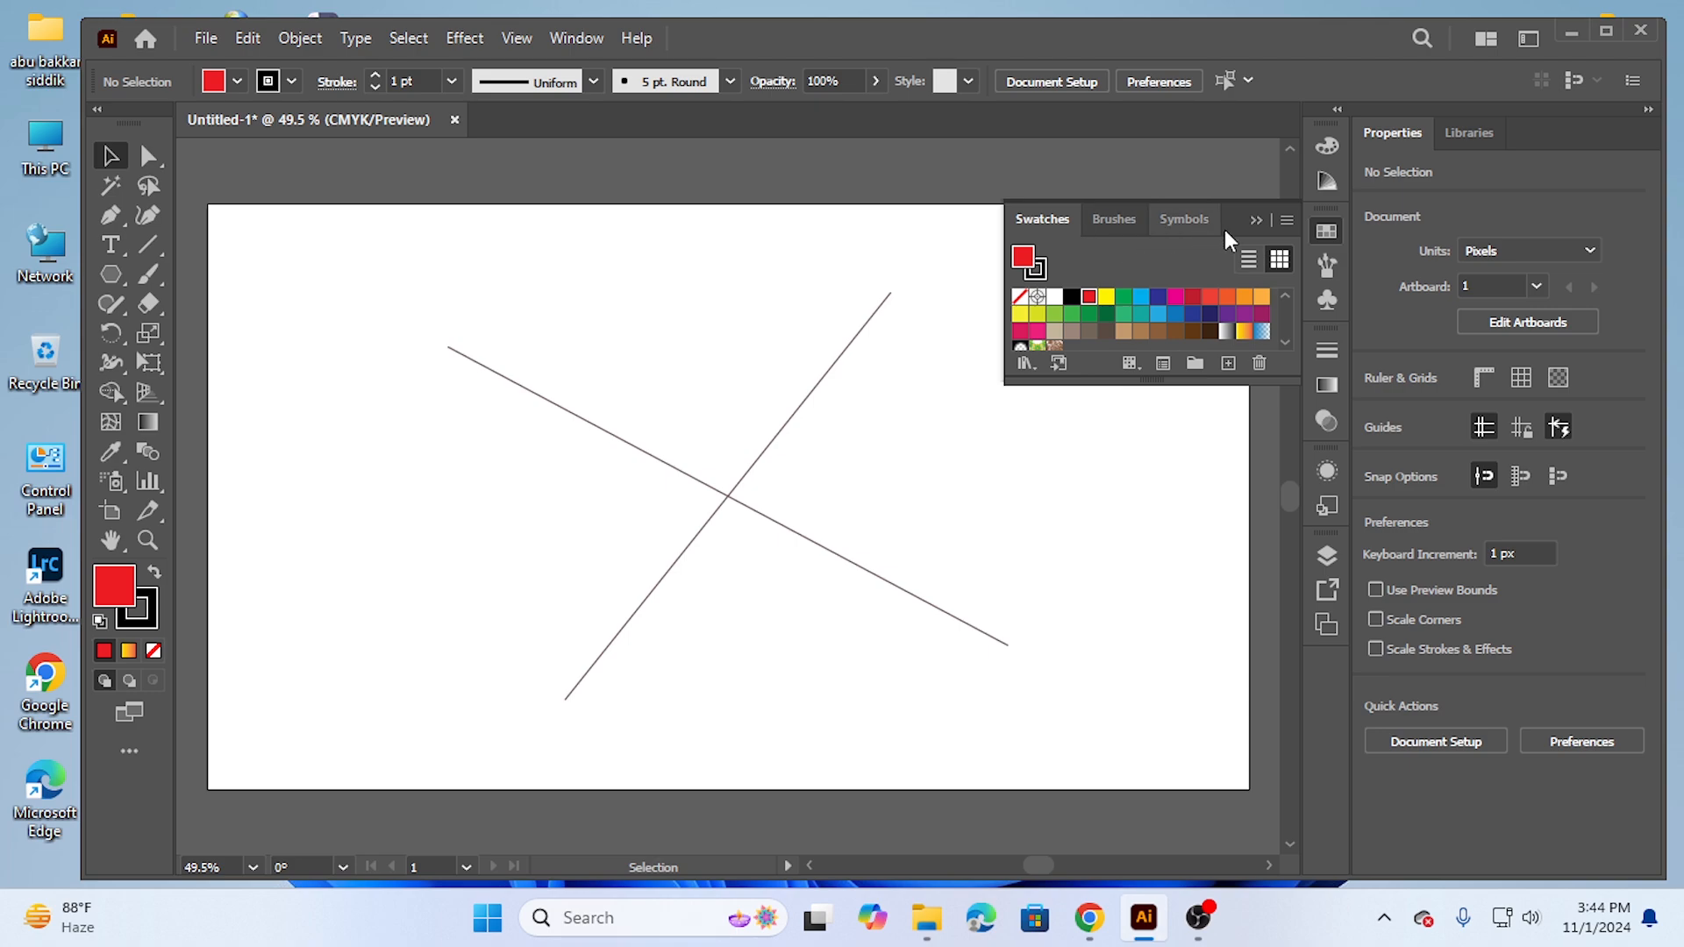
{"action": "left_click", "coordinate": [1257, 222]}
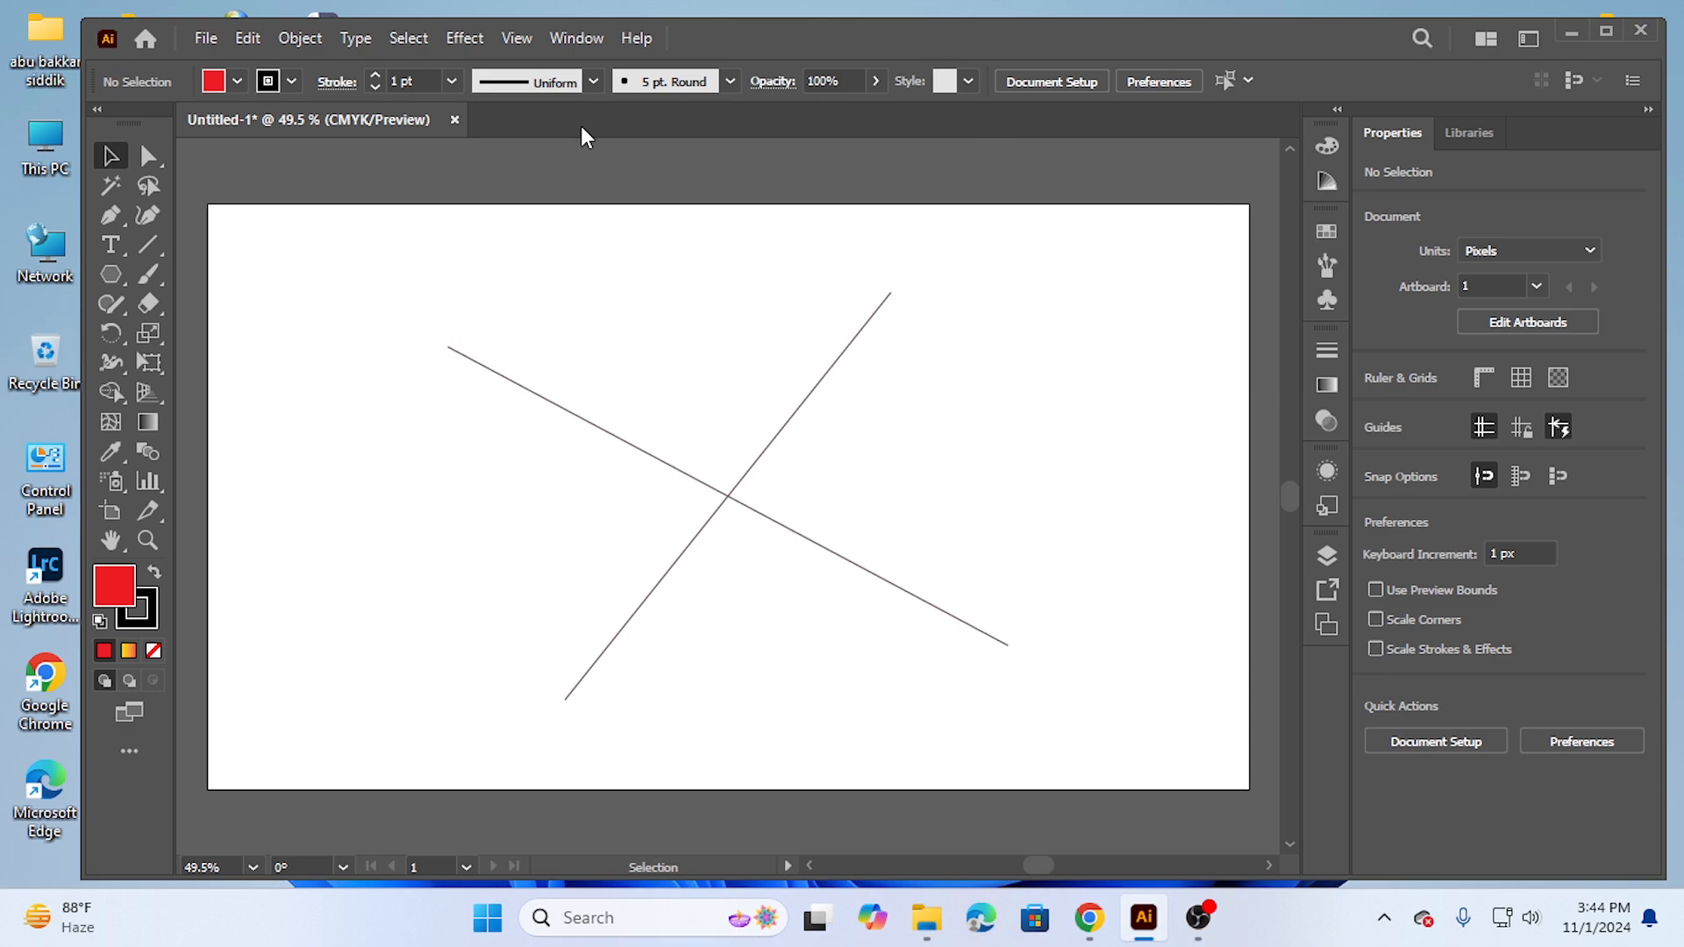
Step: Select both lines and increase their stroke weight to 10 pt and then to 20 pt
{"action": "left_click", "coordinate": [452, 81]}
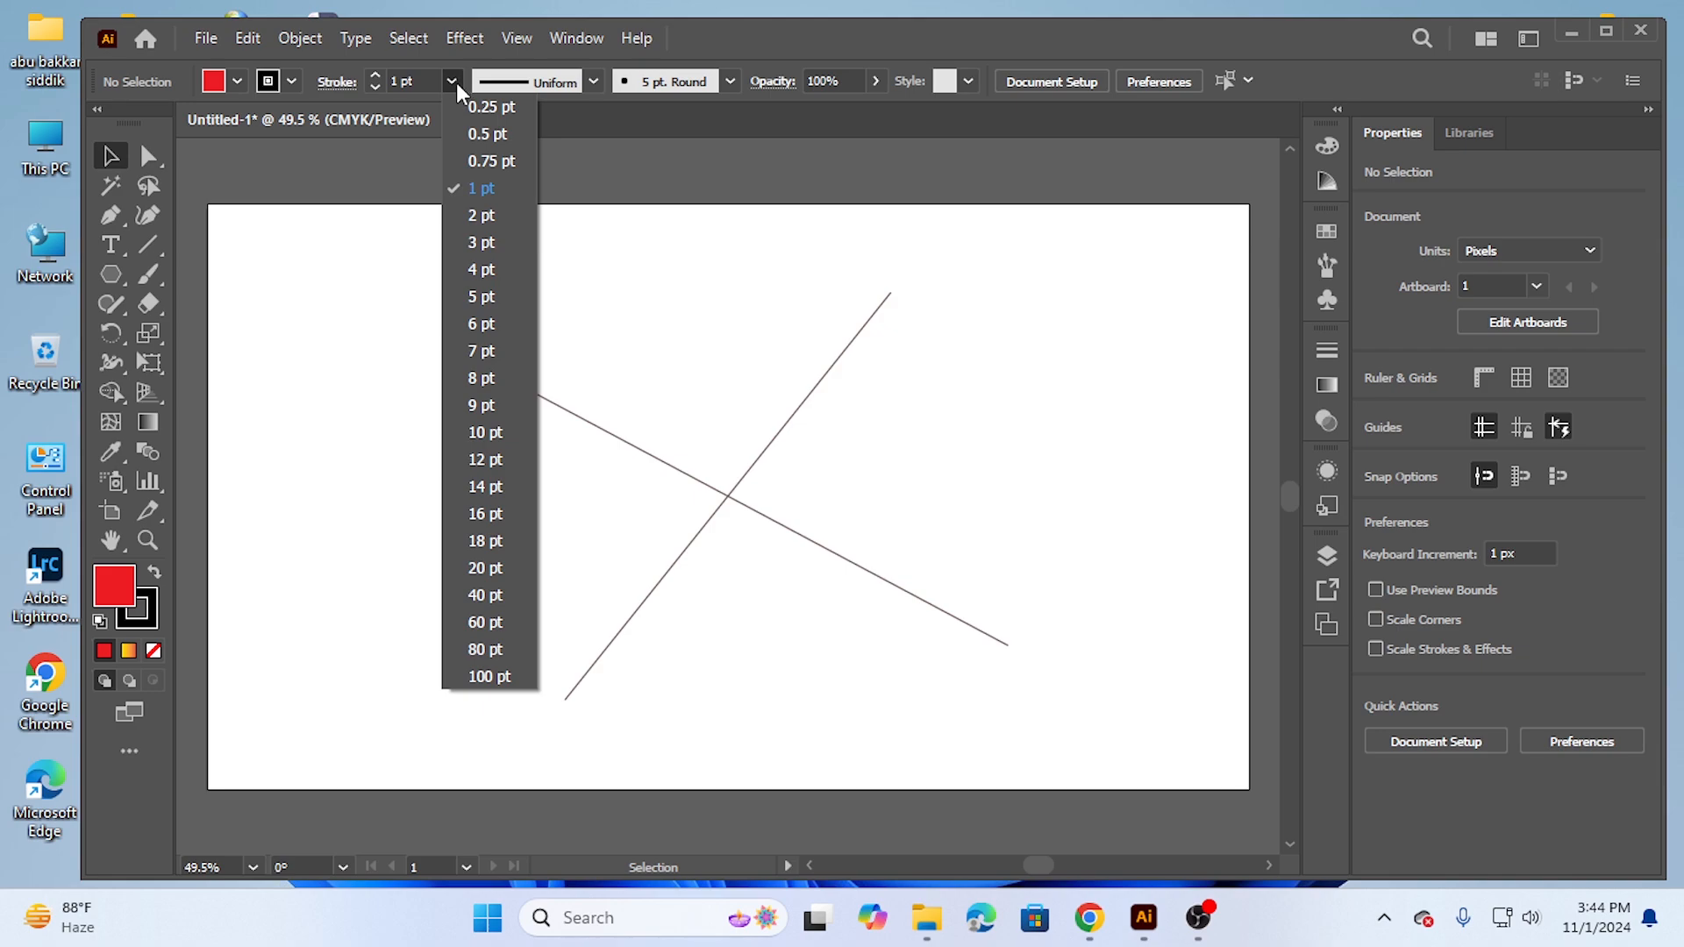
{"action": "left_click", "coordinate": [360, 391]}
{"action": "left_click_drag", "start_coordinate": [361, 306], "coordinate": [945, 706]}
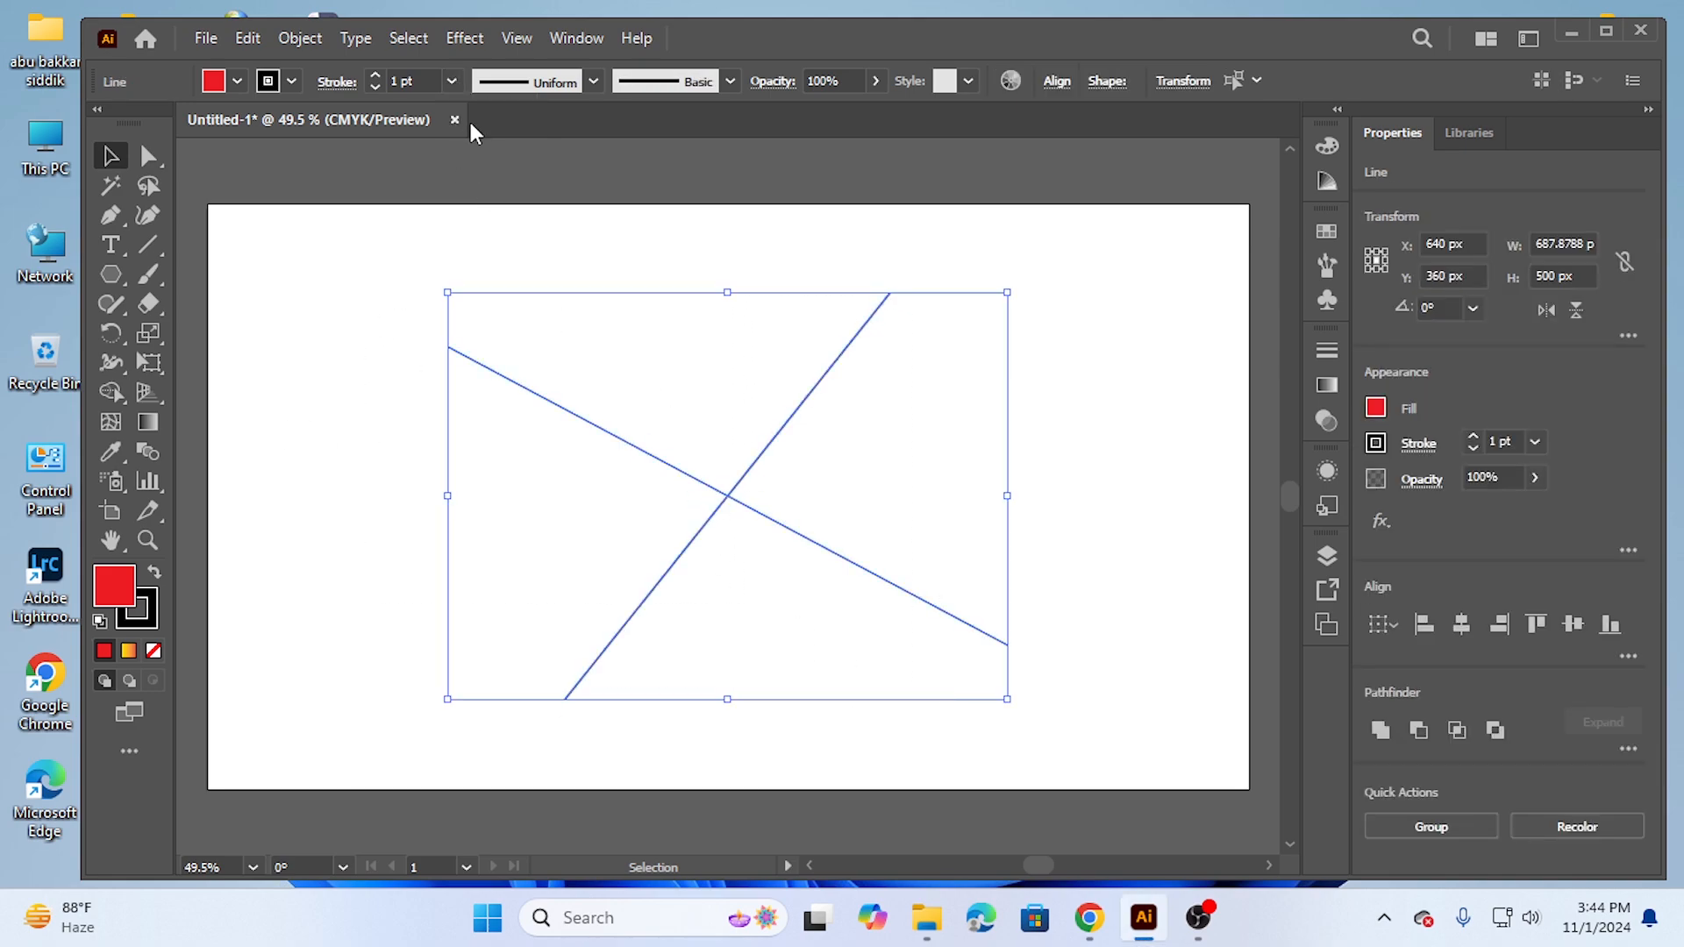
{"action": "left_click", "coordinate": [451, 82]}
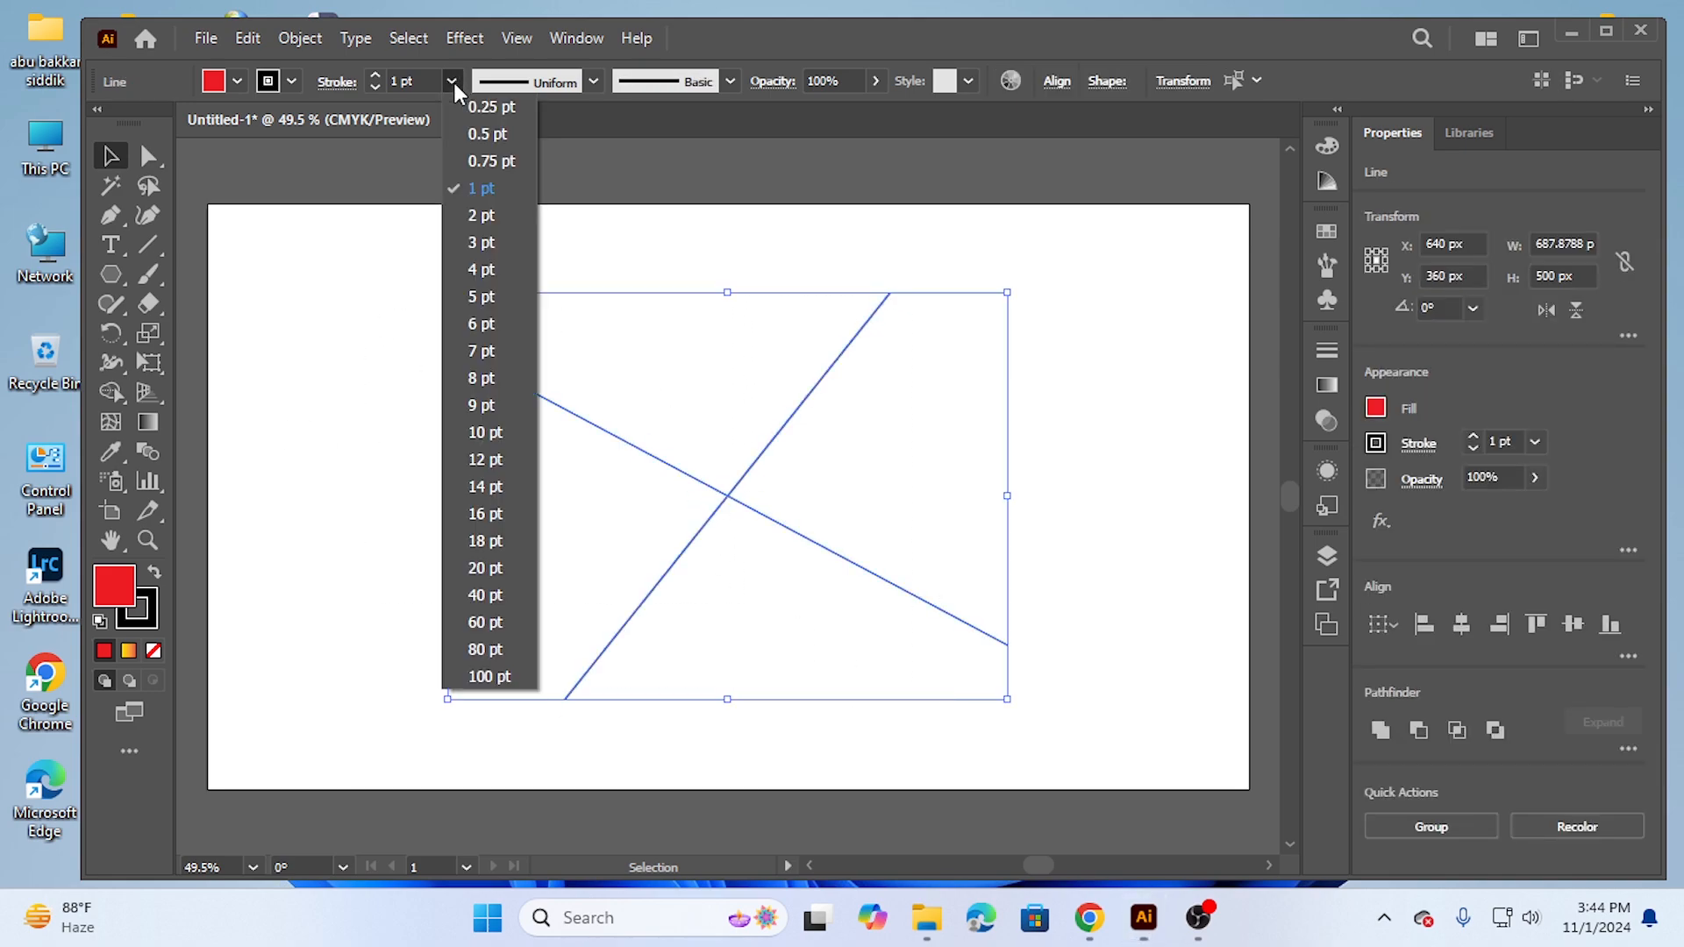
{"action": "left_click", "coordinate": [495, 439]}
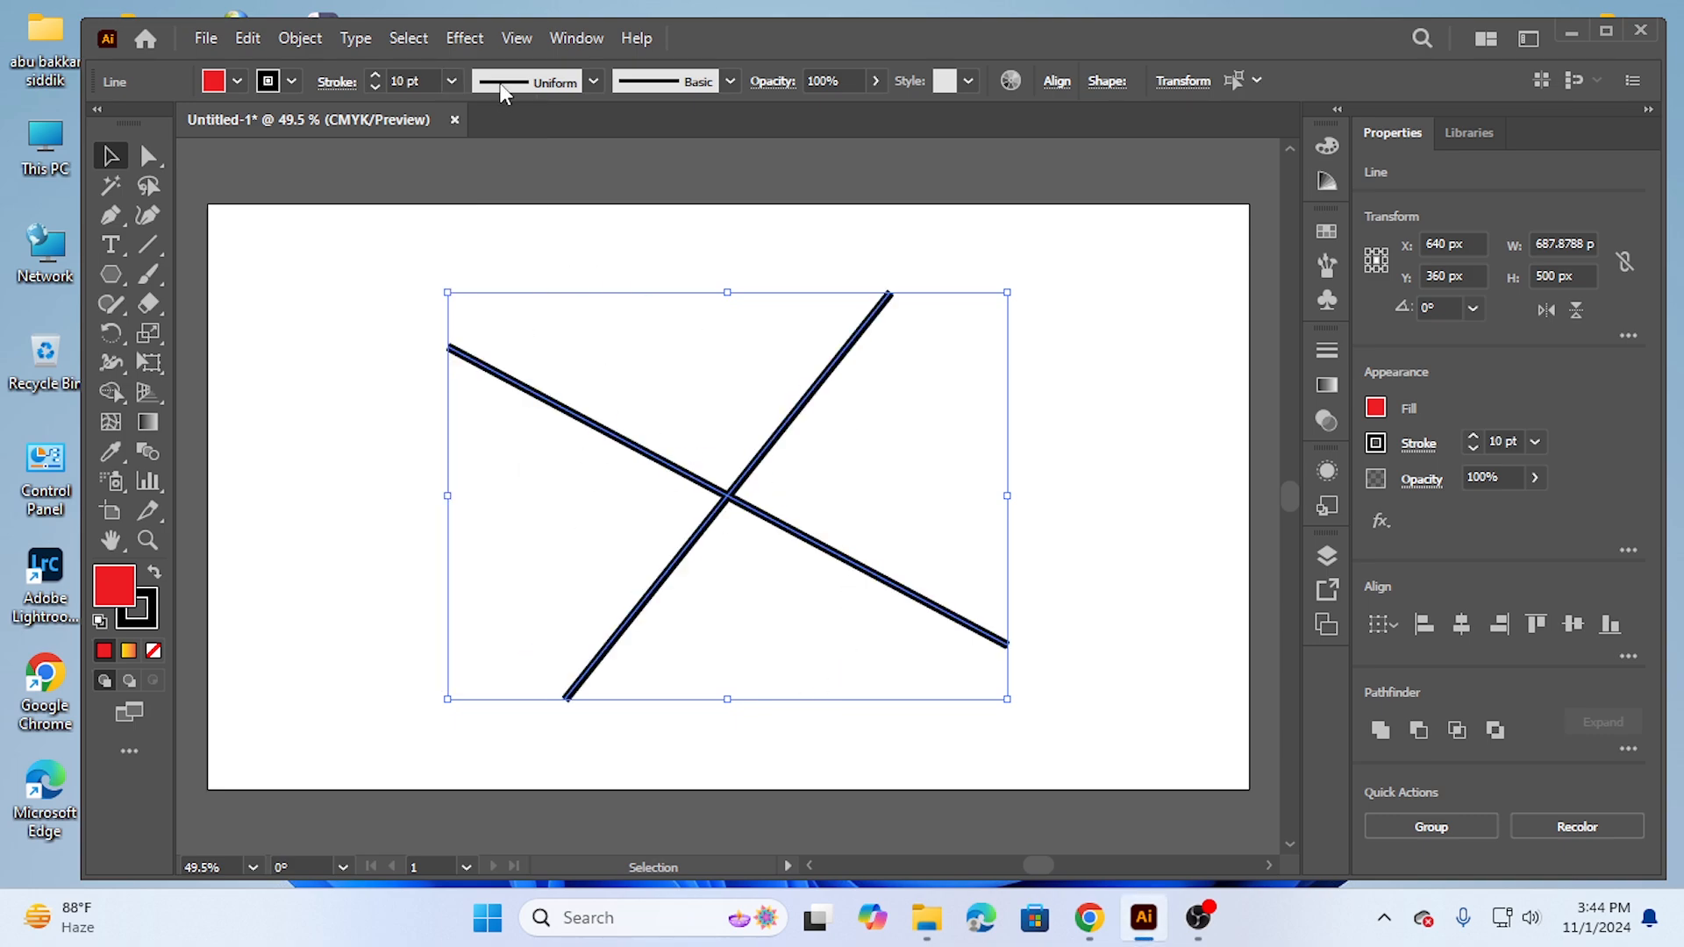
{"action": "left_click", "coordinate": [451, 82]}
{"action": "left_click", "coordinate": [488, 568]}
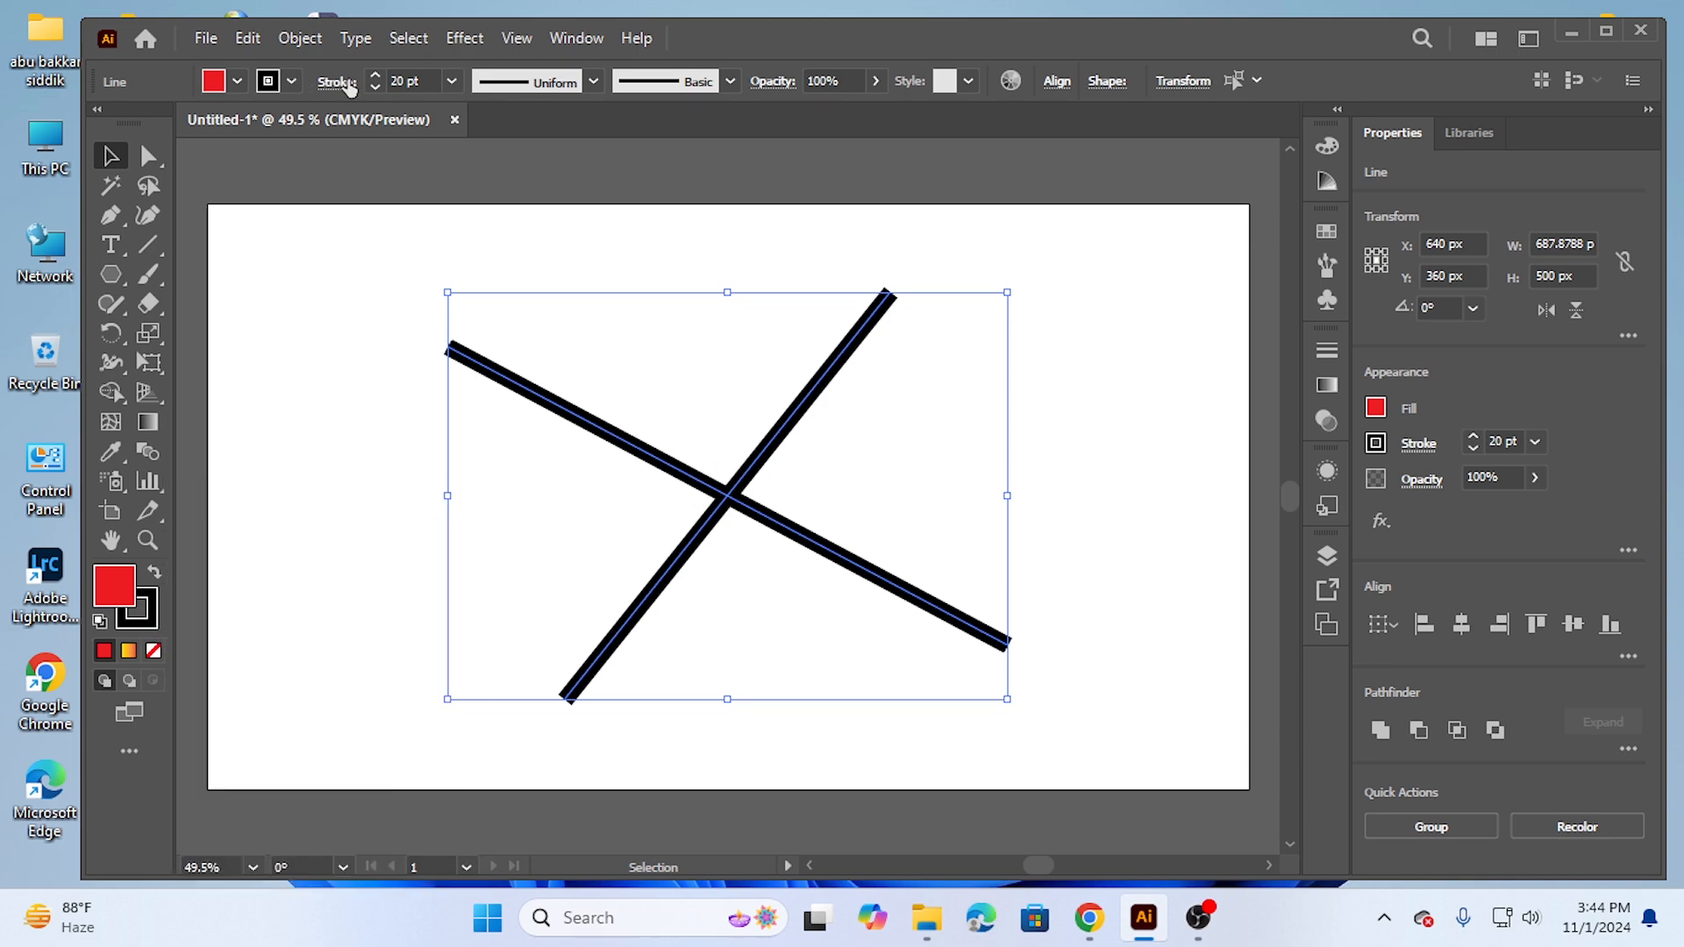
Step: Try red, dark blue, purple and a yellow-to-red gradient as the stroke colour of both lines
{"action": "left_click", "coordinate": [275, 84]}
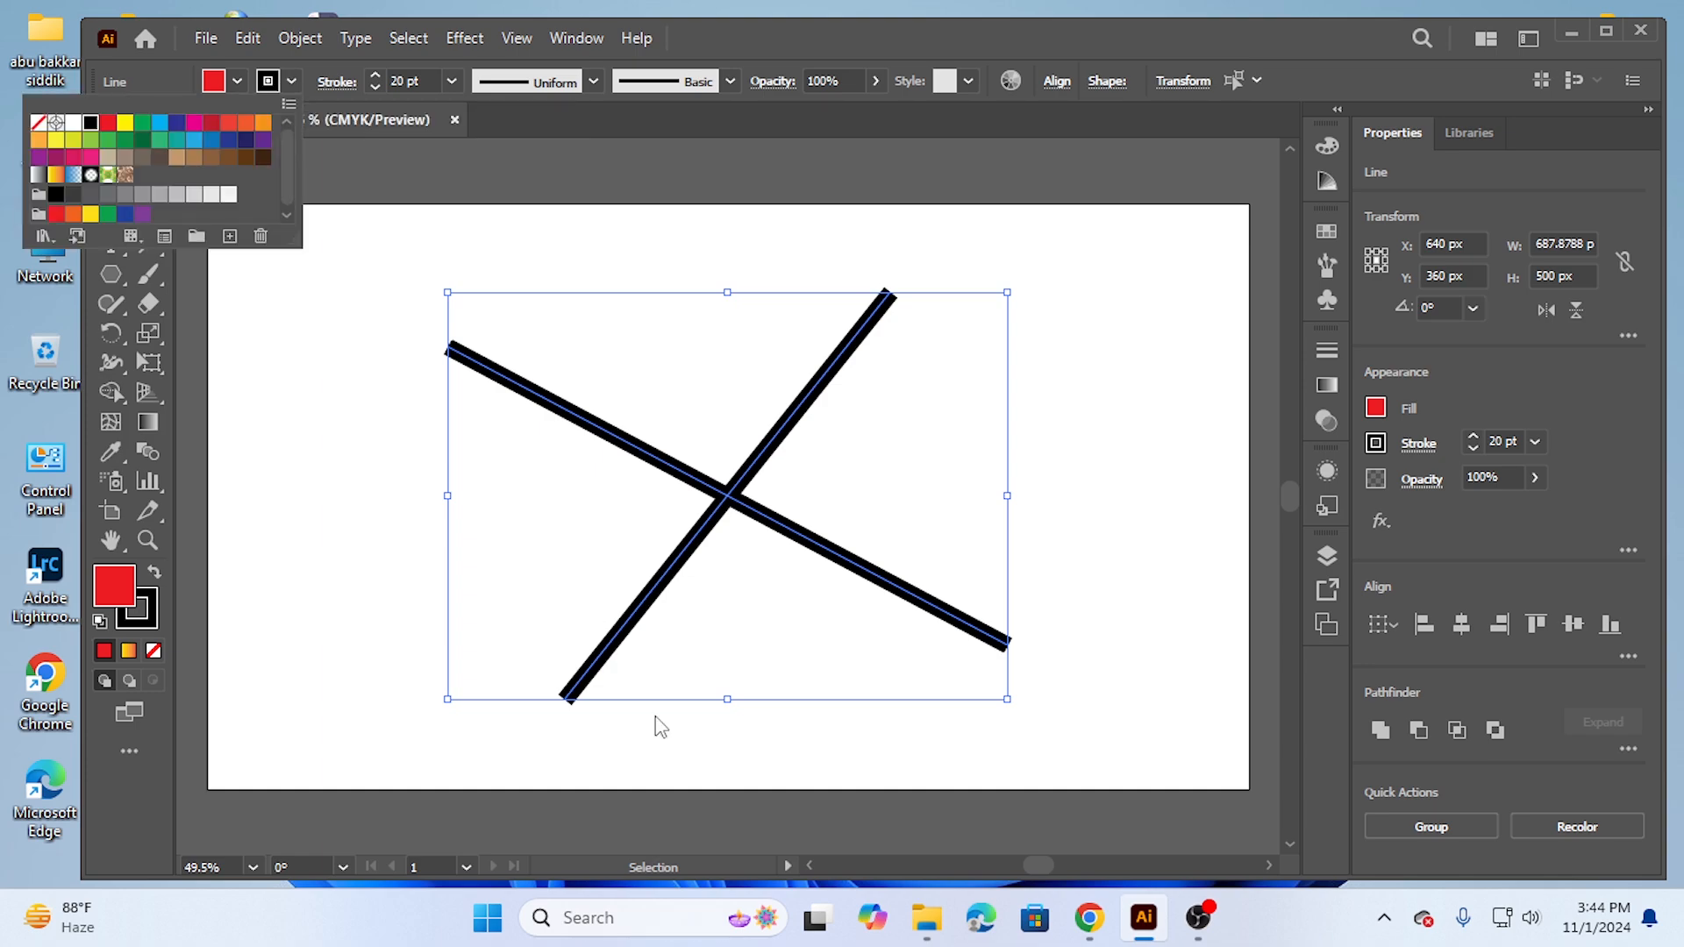
{"action": "left_click", "coordinate": [110, 123]}
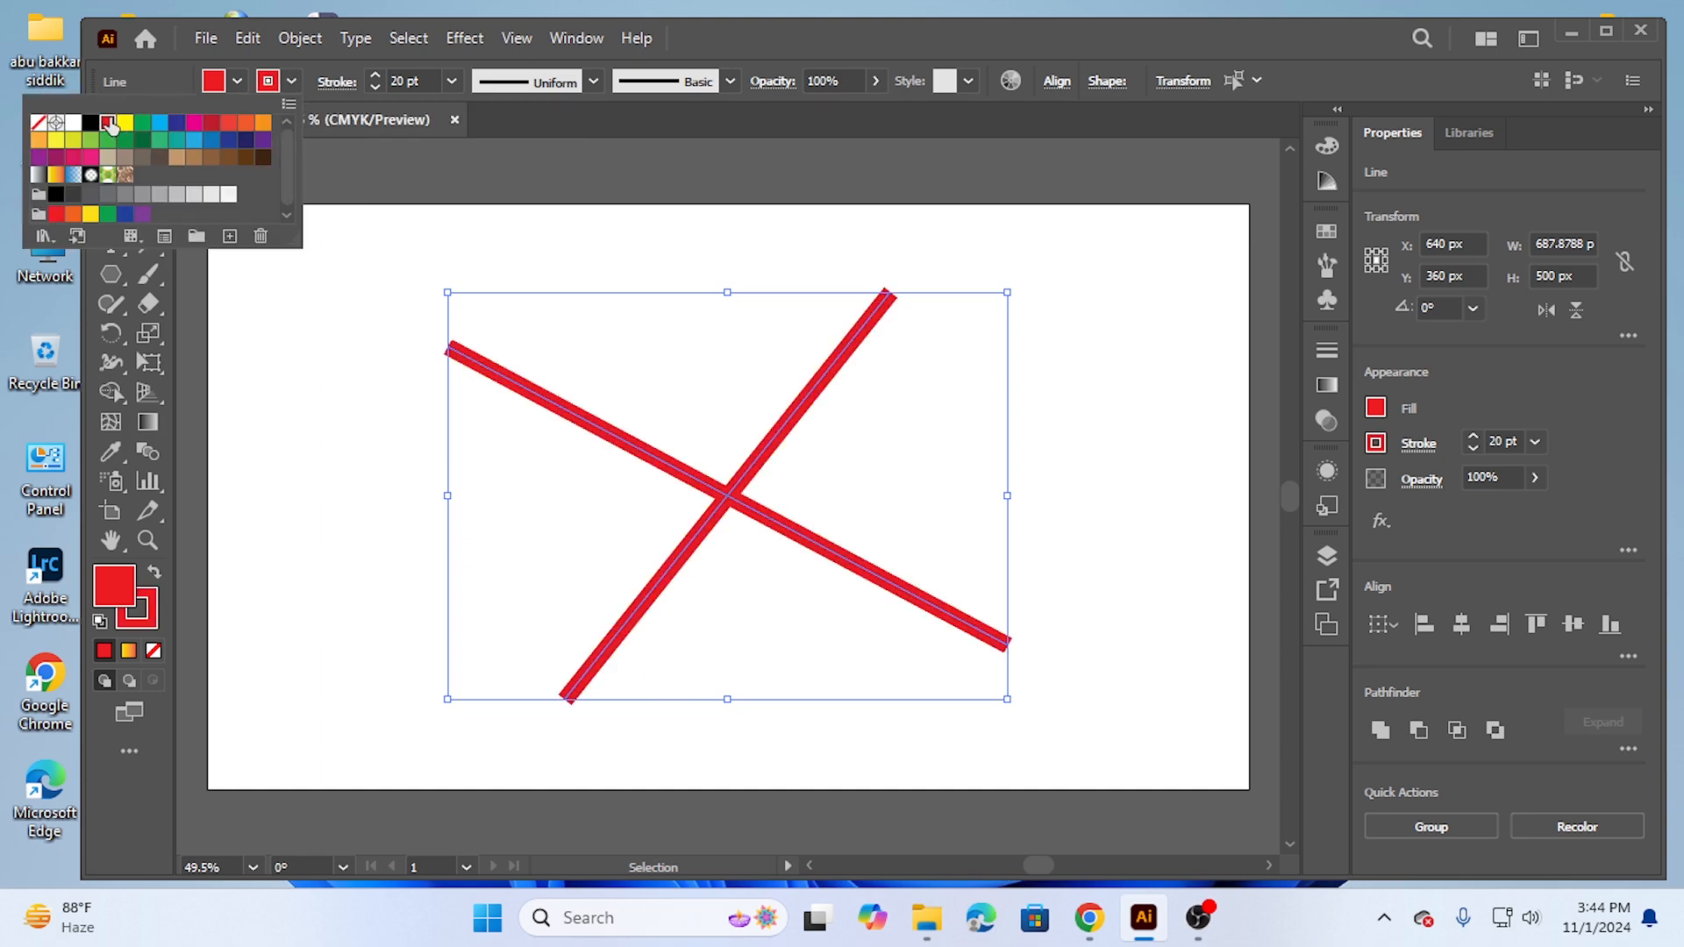
{"action": "left_click", "coordinate": [176, 124]}
{"action": "left_click", "coordinate": [264, 140]}
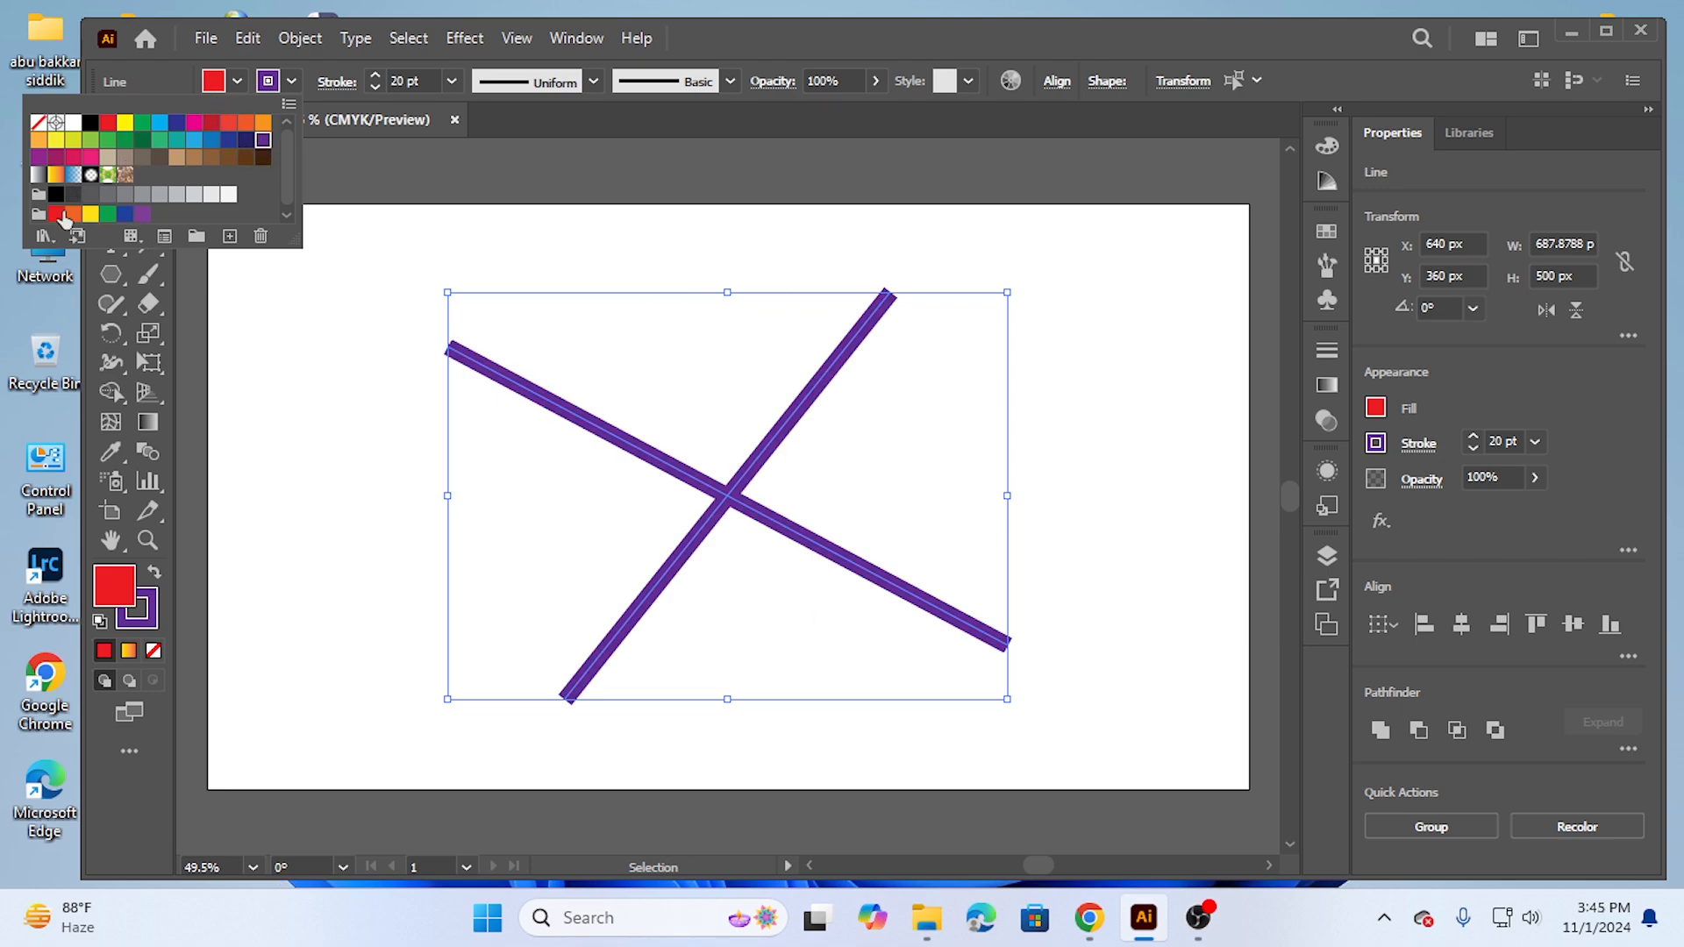
{"action": "left_click", "coordinate": [56, 176]}
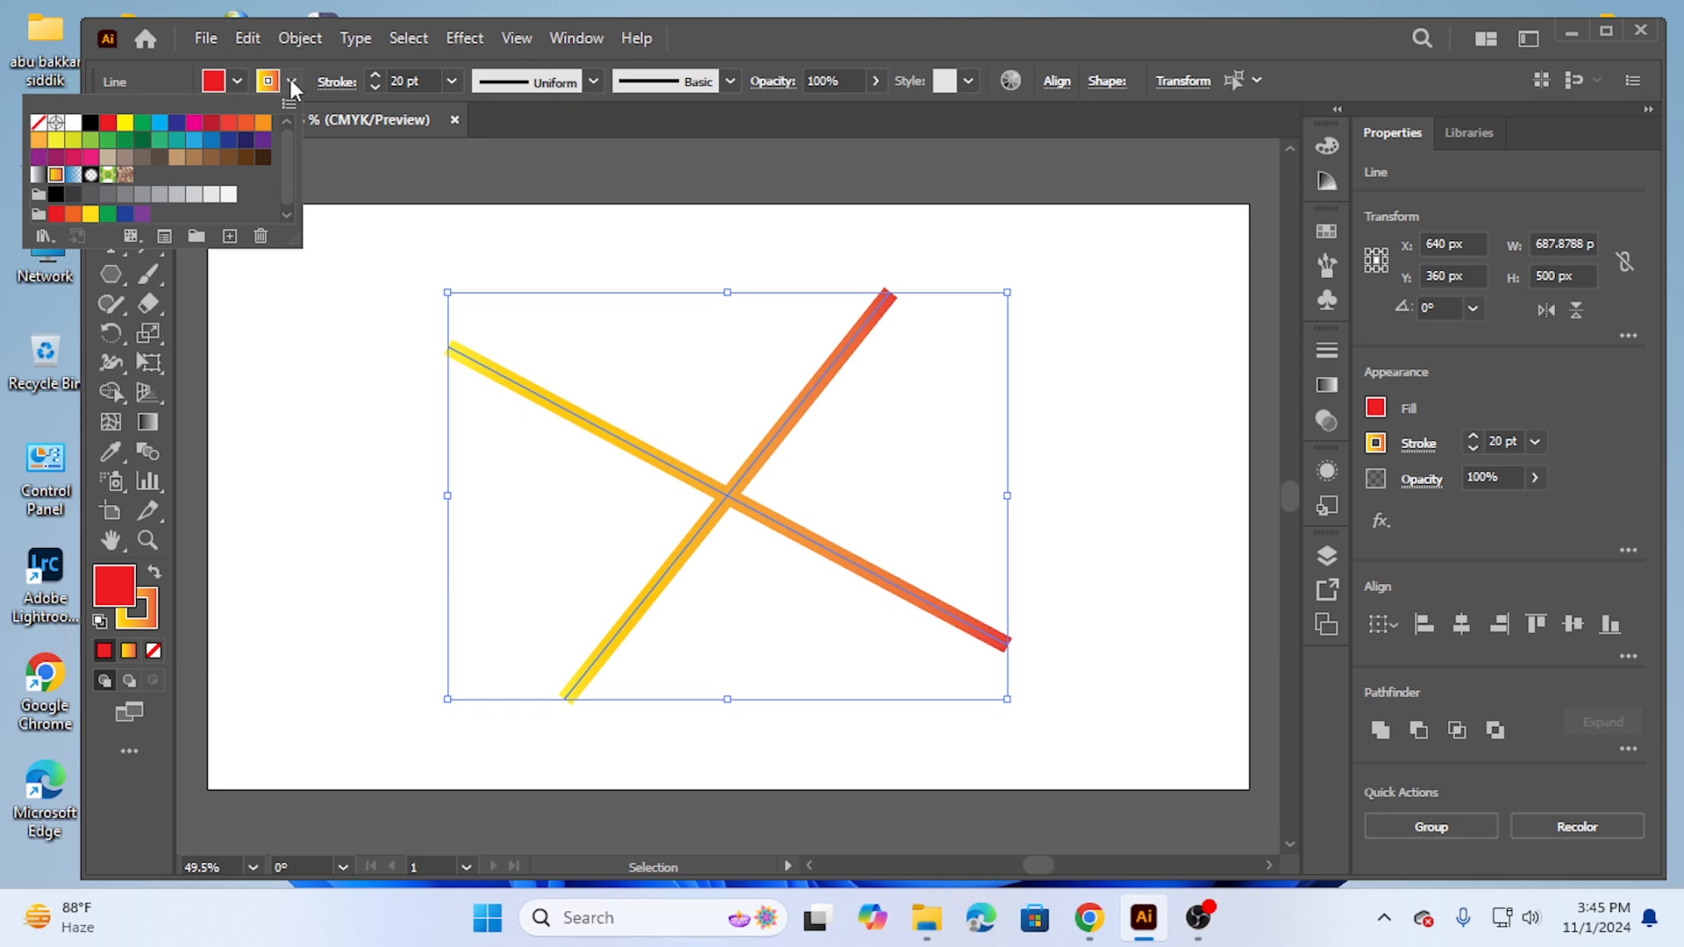
Step: Set the lines' stroke to black at 1 pt and delete both lines
{"action": "left_click", "coordinate": [291, 81]}
{"action": "left_click", "coordinate": [90, 122]}
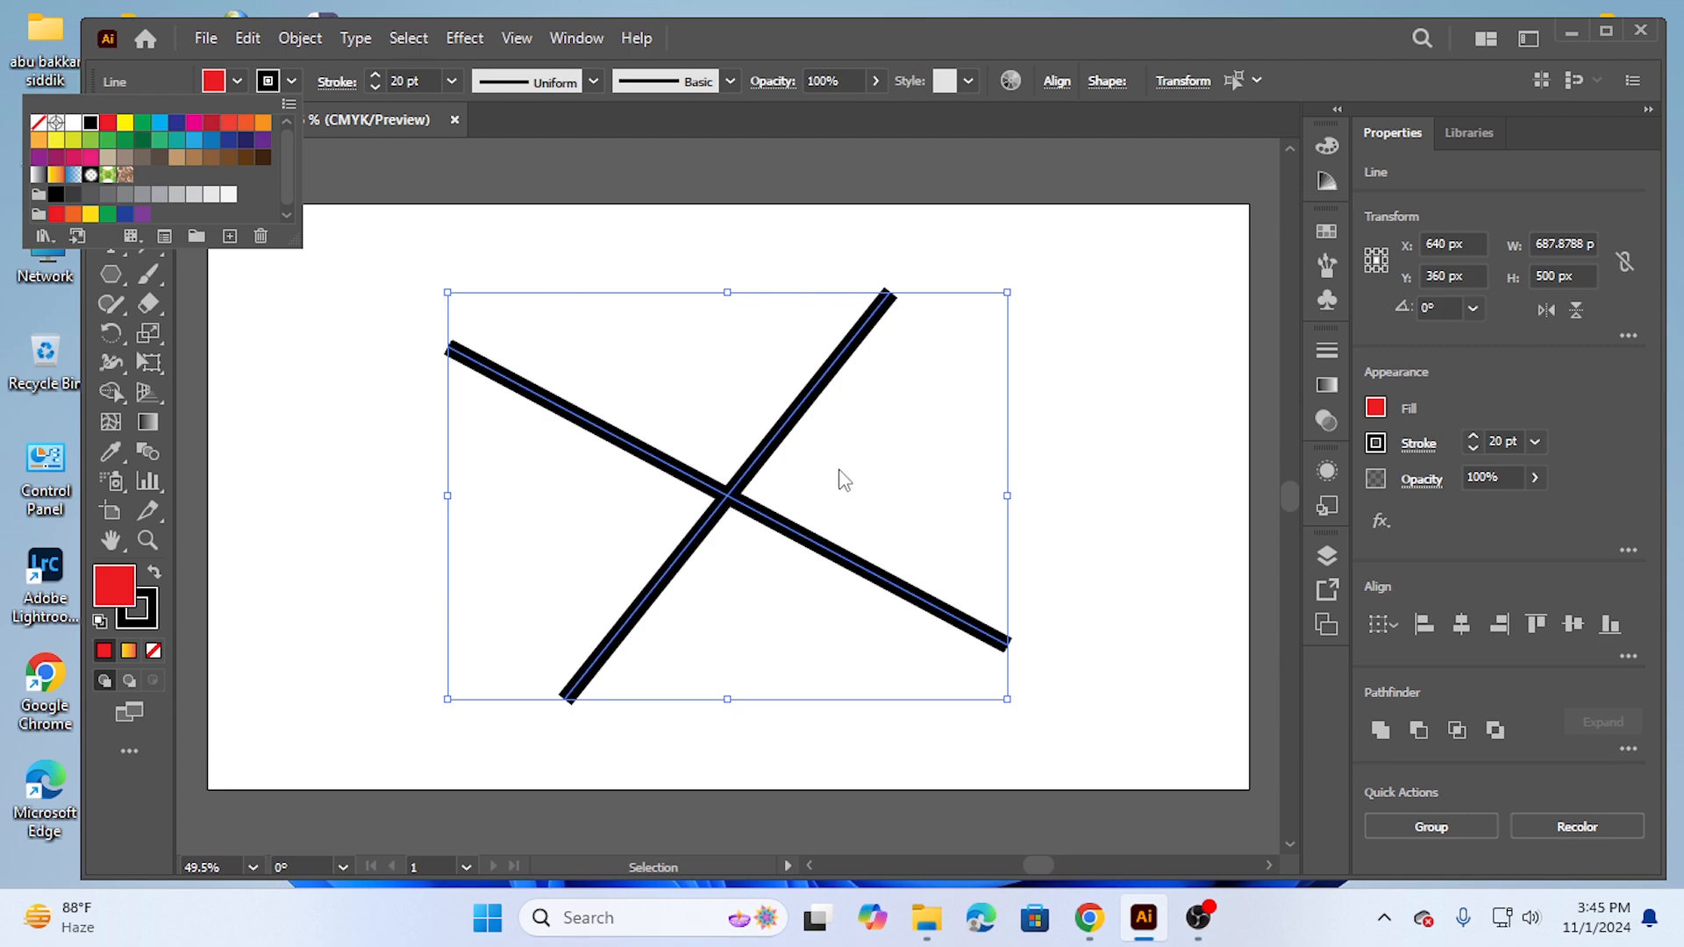
{"action": "left_click", "coordinate": [452, 84]}
{"action": "left_click", "coordinate": [452, 82]}
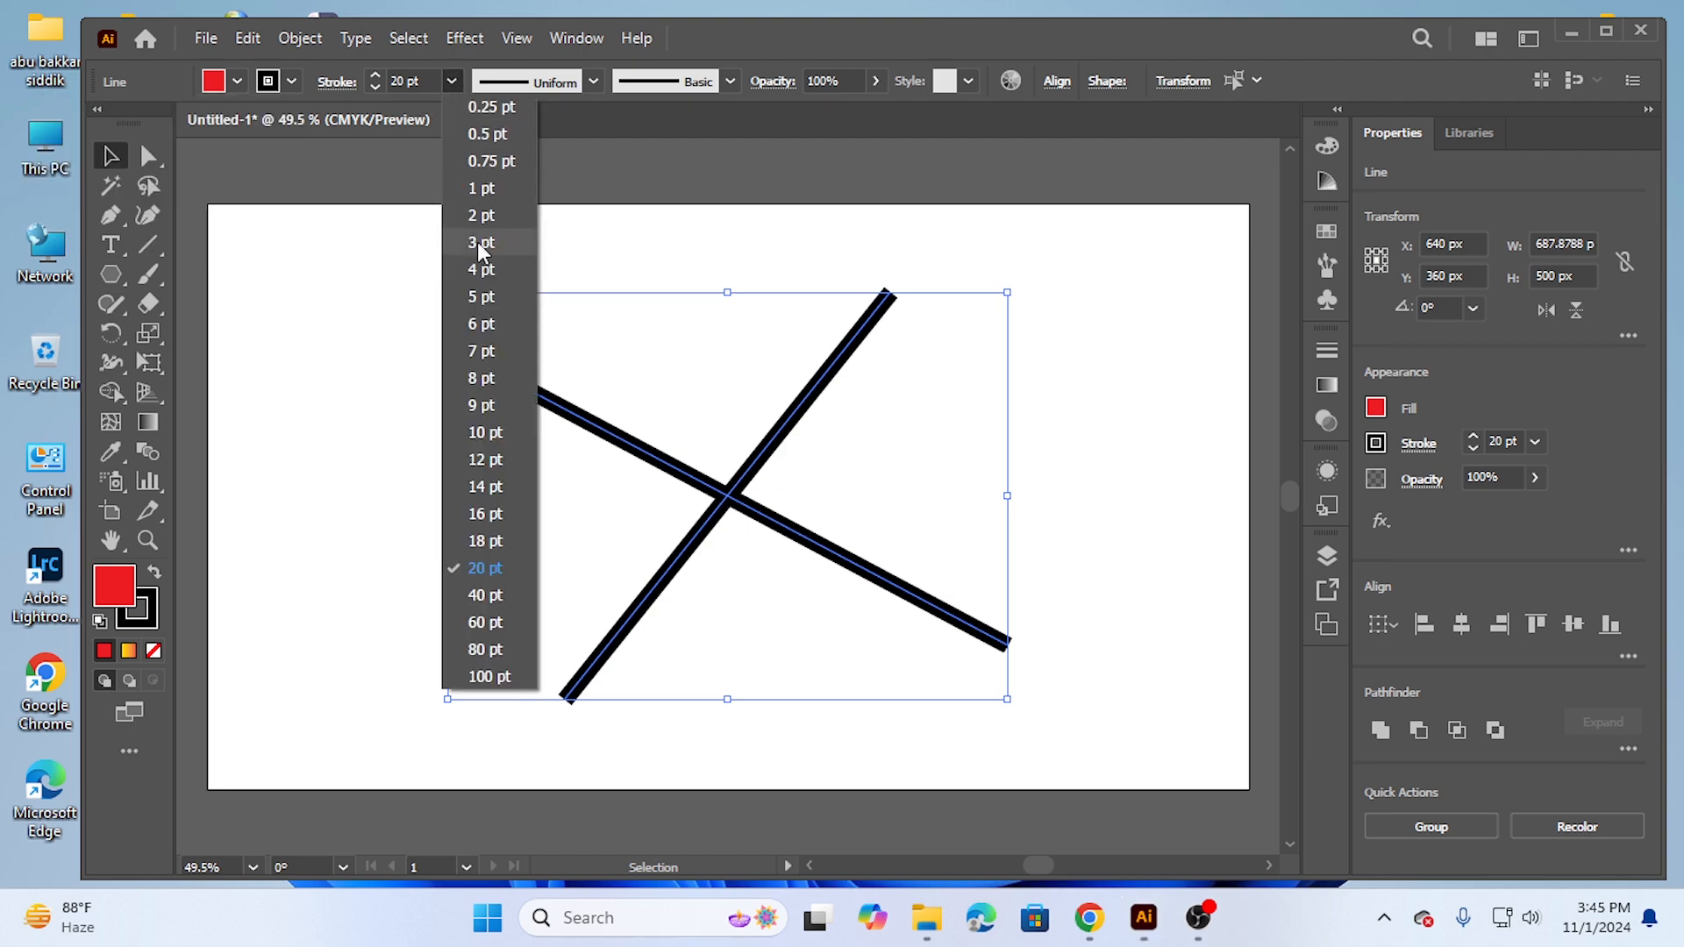
{"action": "left_click", "coordinate": [479, 188]}
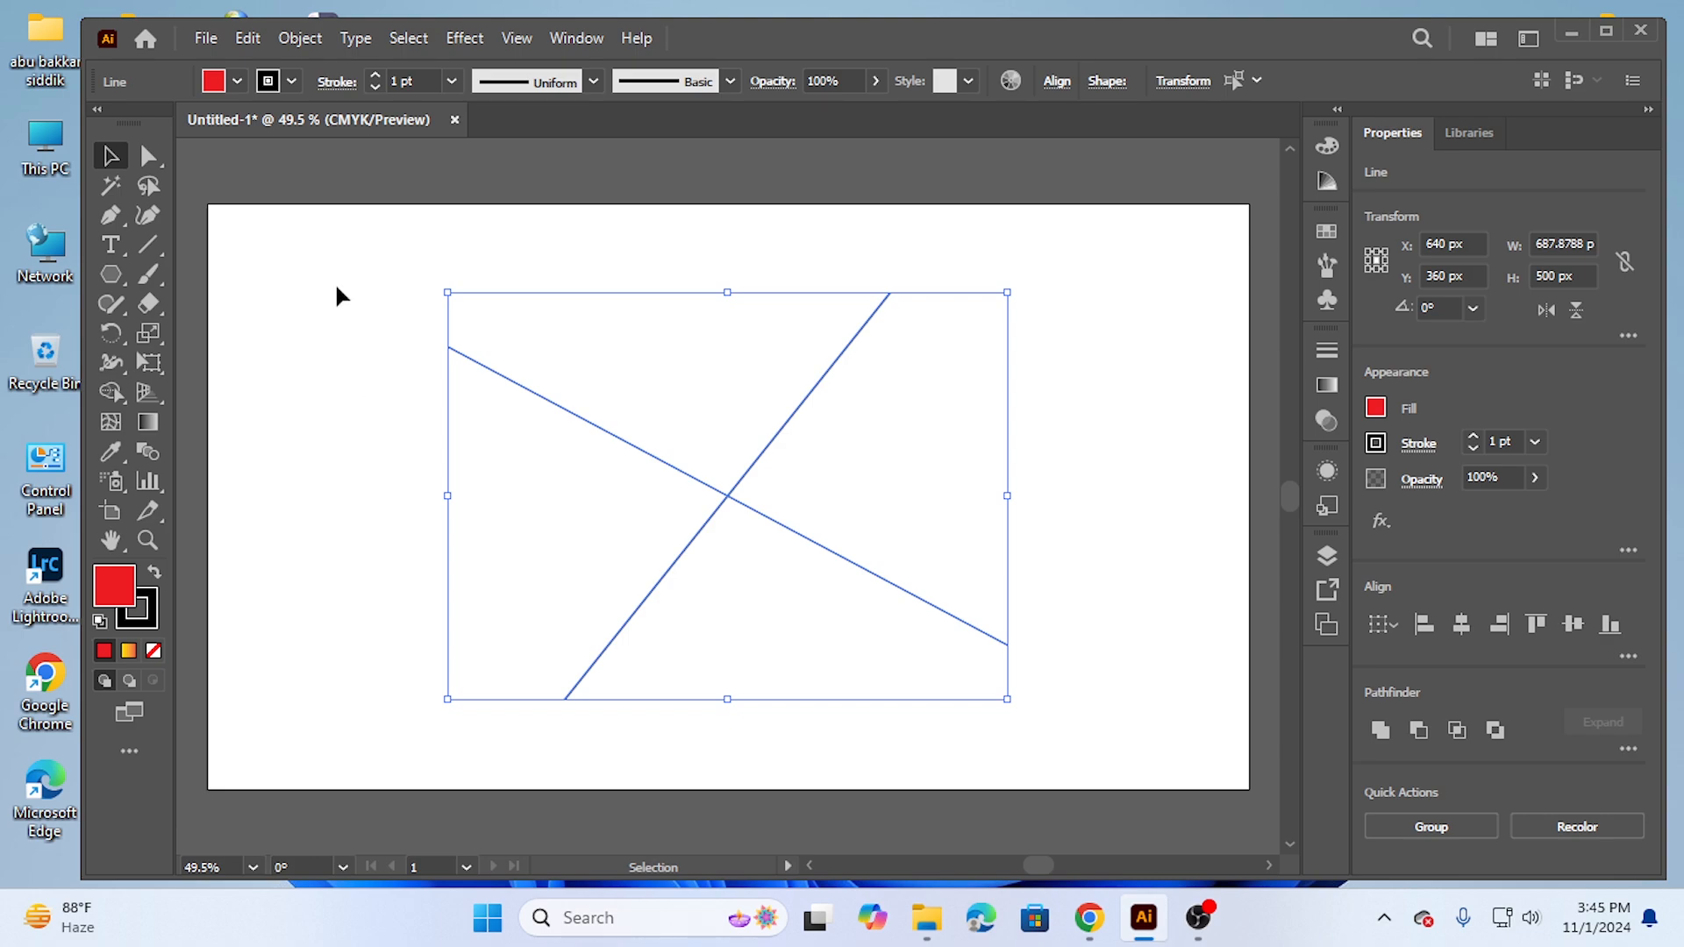
{"action": "left_click_drag", "start_coordinate": [324, 276], "coordinate": [955, 704]}
{"action": "key", "text": "Delete"}
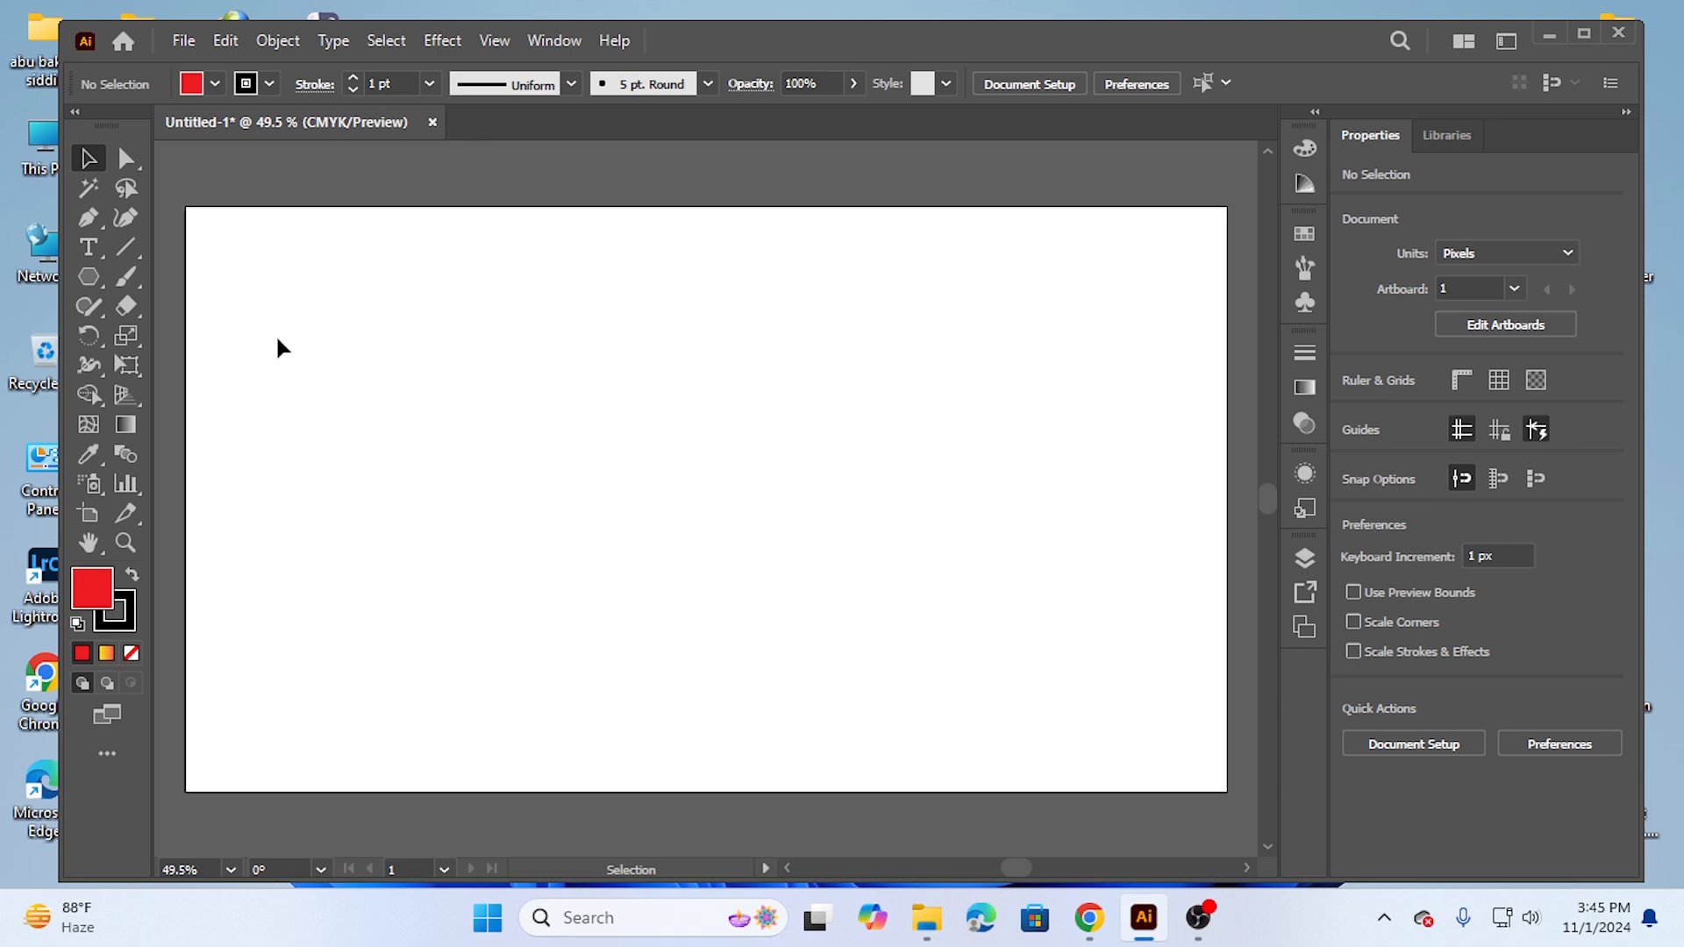
Step: Draw a red hexagon about 633 × 729 px and move it near the middle of the artboard
{"action": "left_click", "coordinate": [88, 278]}
{"action": "left_click_drag", "start_coordinate": [630, 339], "coordinate": [886, 490]}
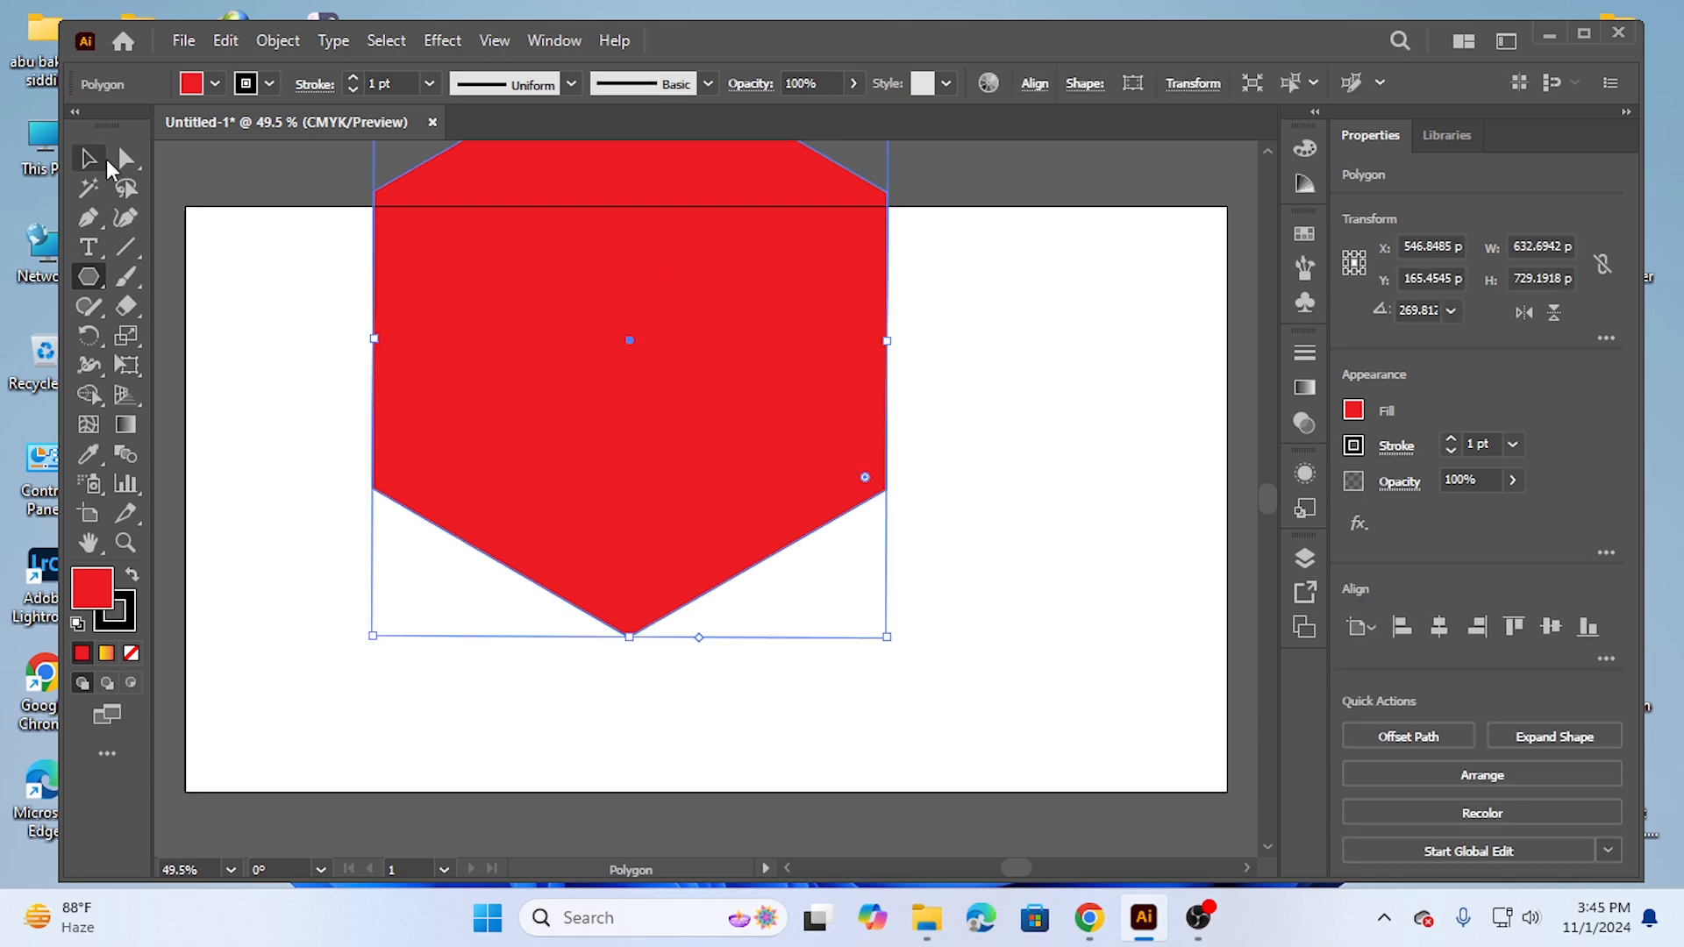
{"action": "key", "text": "v"}
{"action": "left_click_drag", "start_coordinate": [527, 317], "coordinate": [583, 485]}
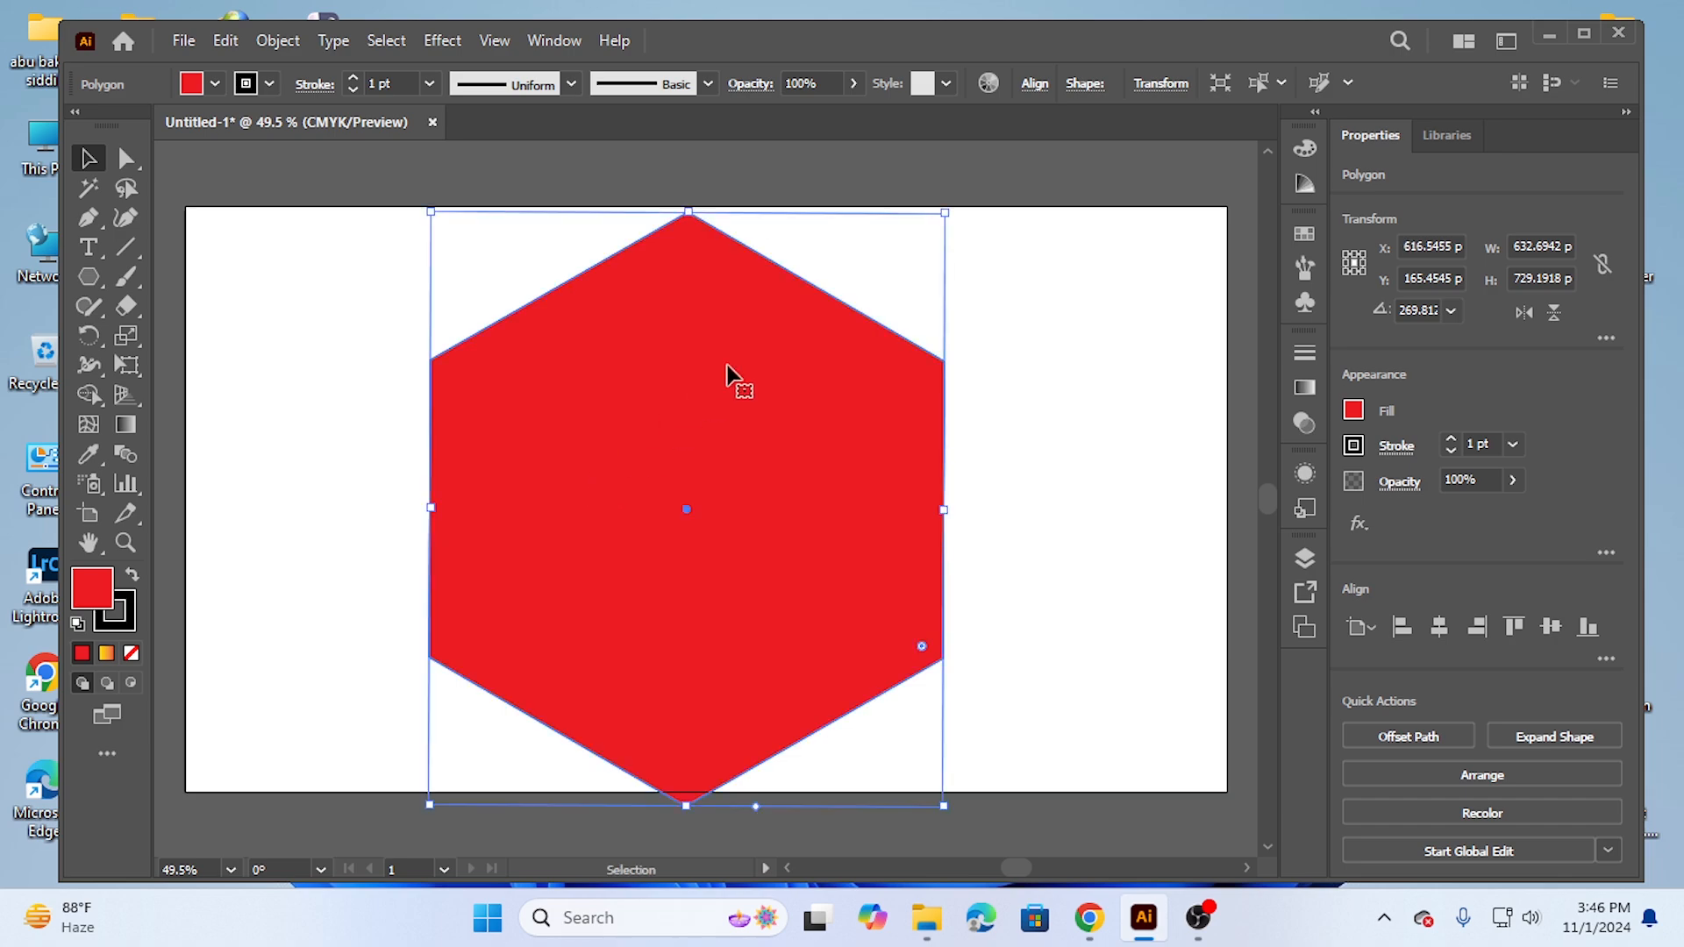
Step: Shrink the hexagon to about 555 × 656 px and reposition it to fit inside the artboard's height
{"action": "left_click_drag", "start_coordinate": [688, 214], "coordinate": [688, 272]}
{"action": "left_click_drag", "start_coordinate": [692, 477], "coordinate": [696, 431]}
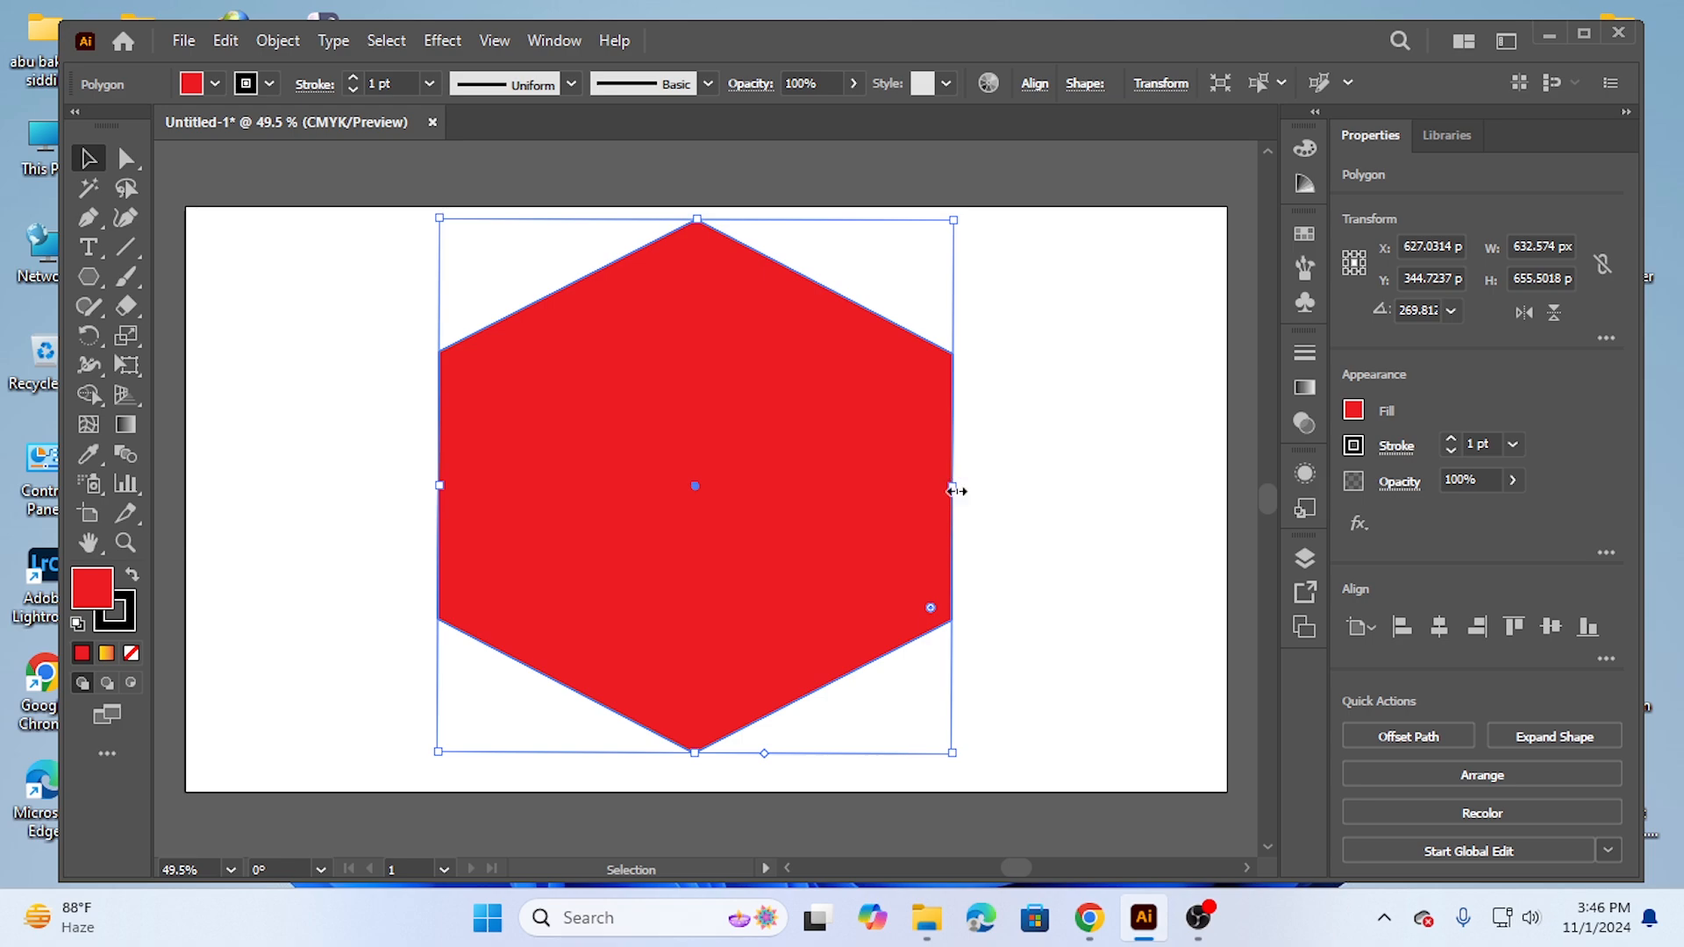
{"action": "left_click_drag", "start_coordinate": [952, 484], "coordinate": [890, 495]}
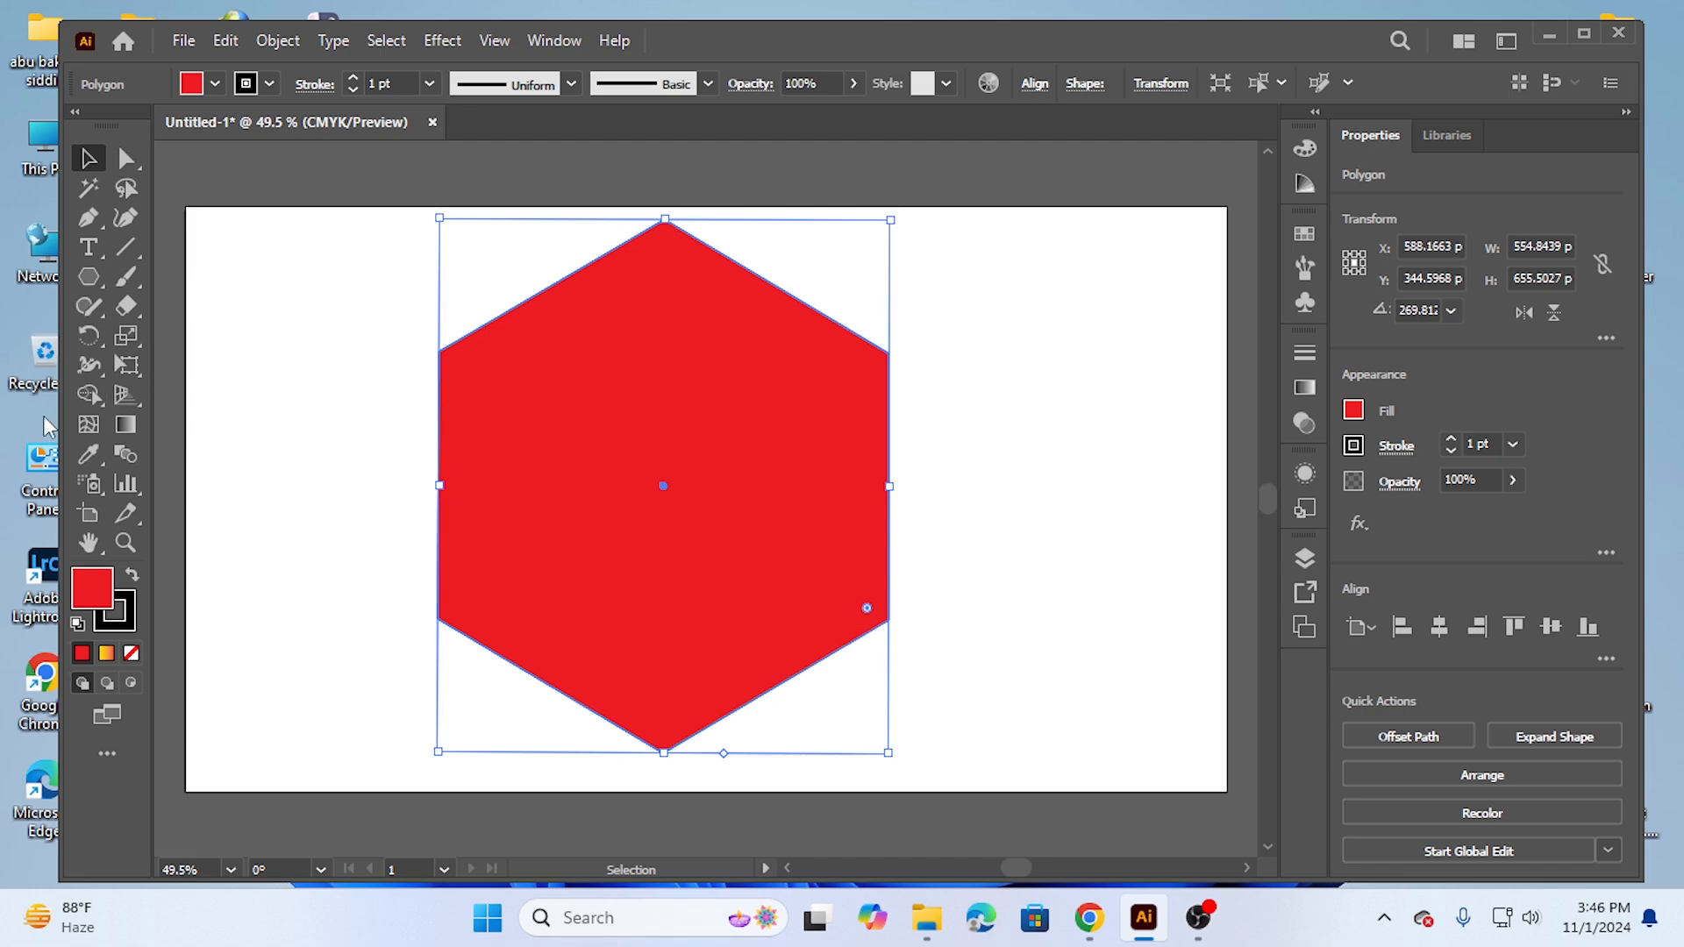
Step: Draw a straight line from the hexagon's top vertex down to its bottom vertex
{"action": "left_click", "coordinate": [131, 249]}
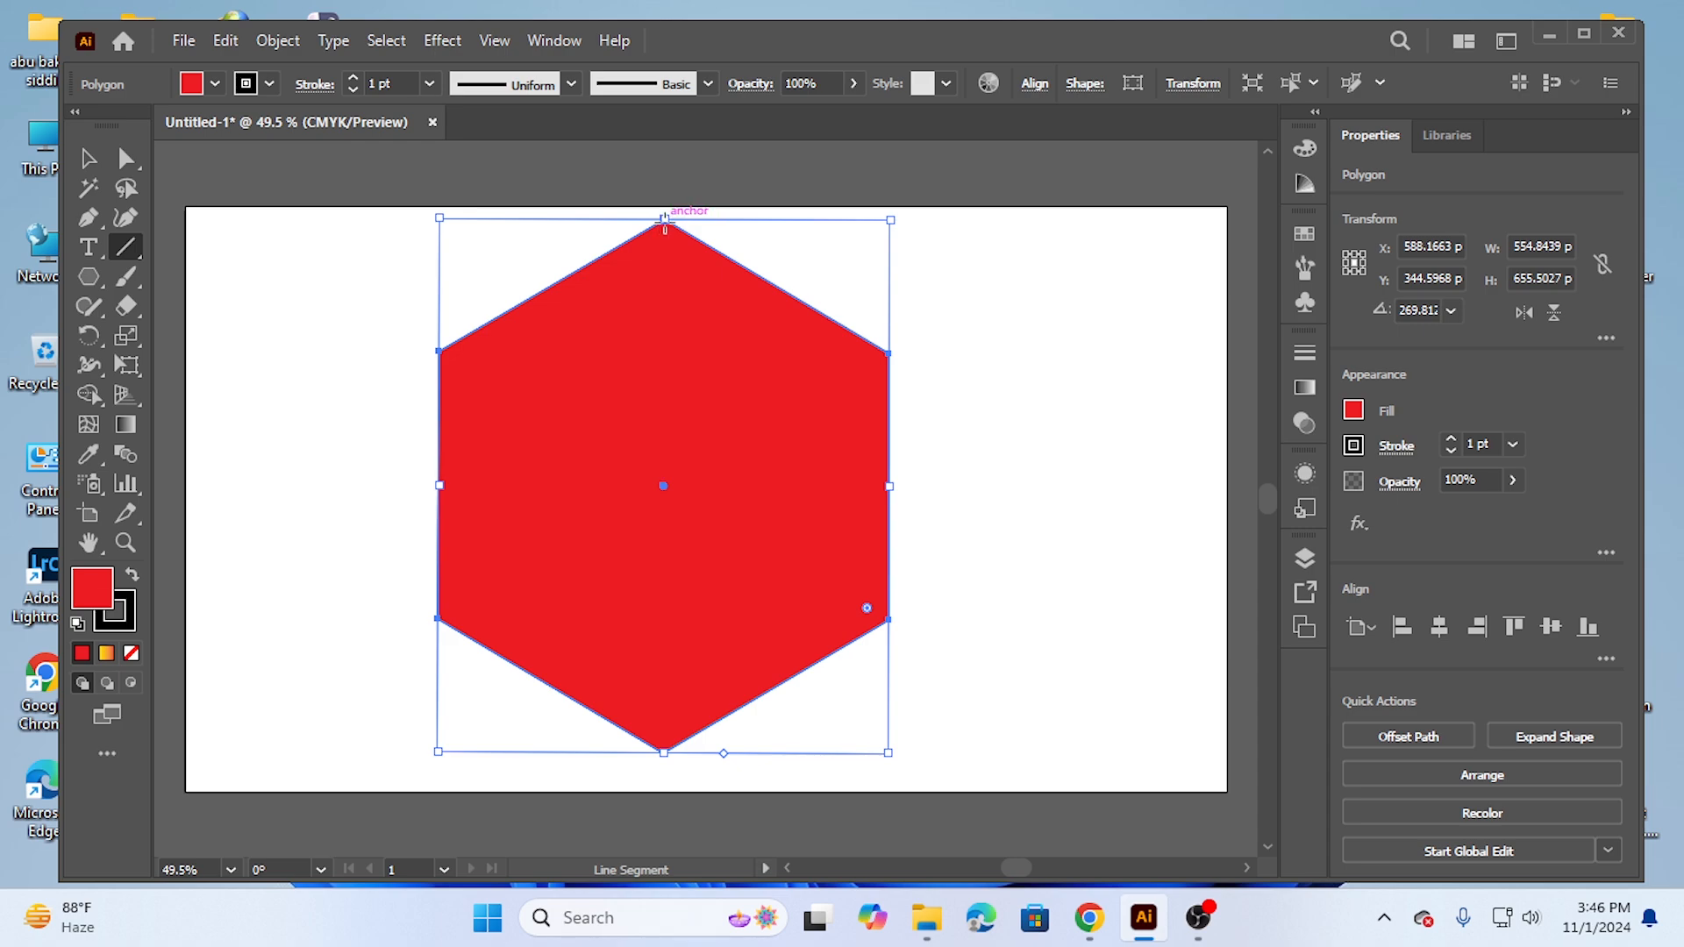
{"action": "left_click_drag", "start_coordinate": [664, 219], "coordinate": [664, 752]}
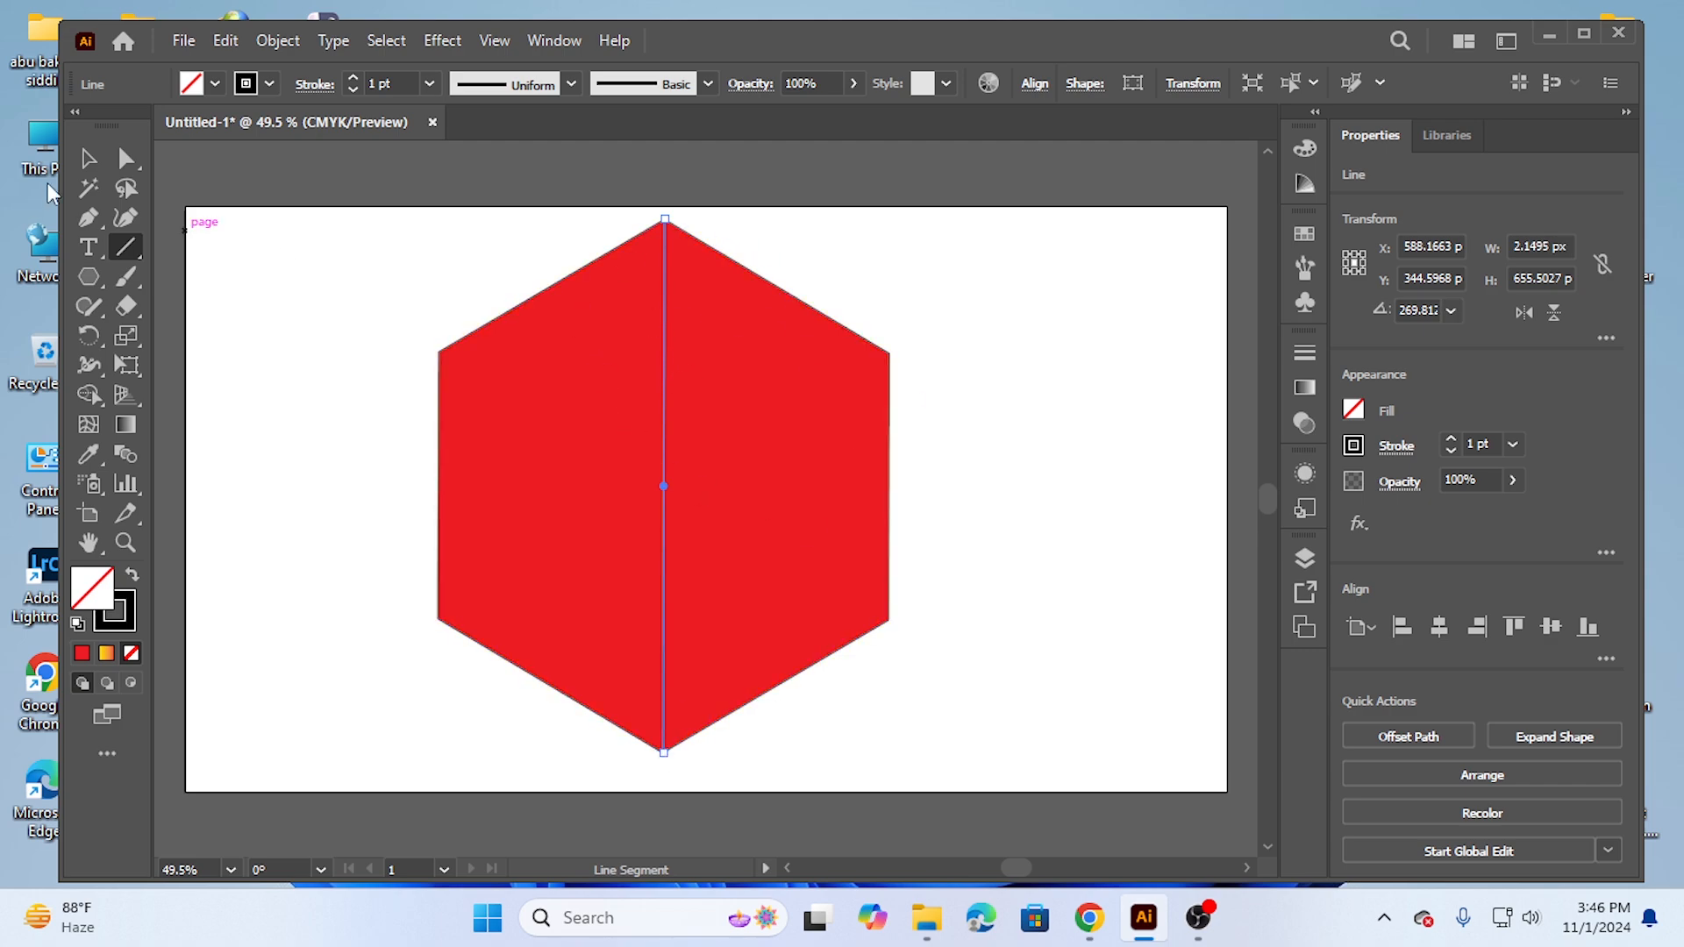
Step: Select the hexagon with its dividing line and fill the right half green using the Shape Builder tool
{"action": "left_click", "coordinate": [78, 158]}
{"action": "left_click_drag", "start_coordinate": [366, 284], "coordinate": [818, 589]}
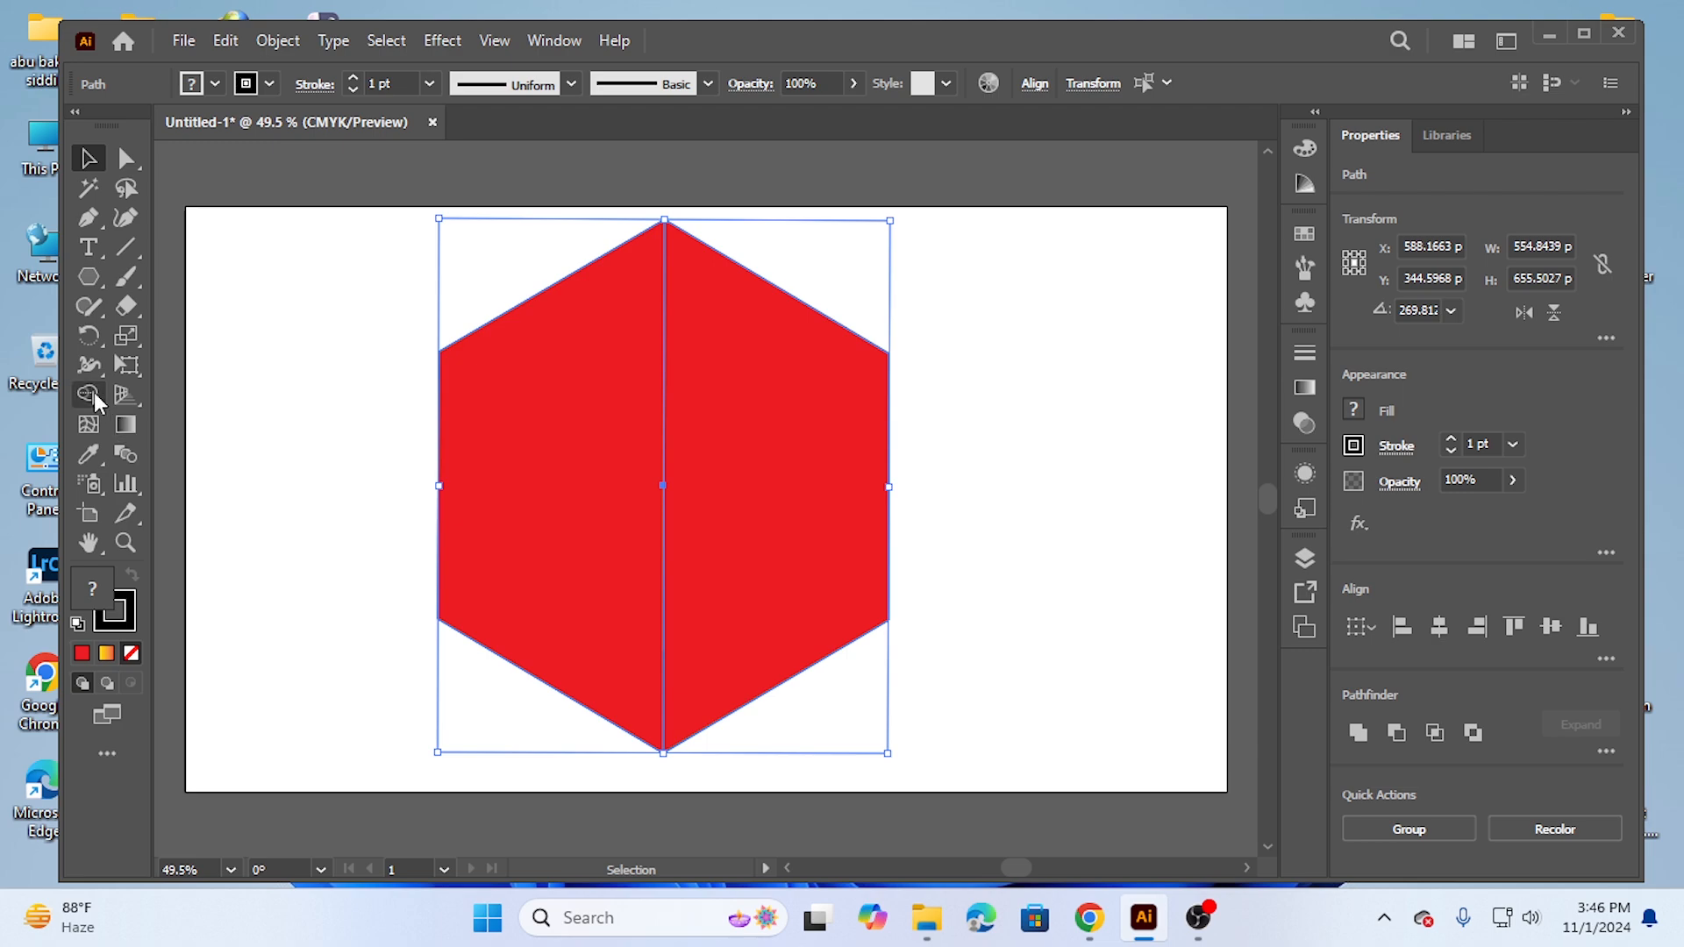
{"action": "left_click", "coordinate": [91, 394]}
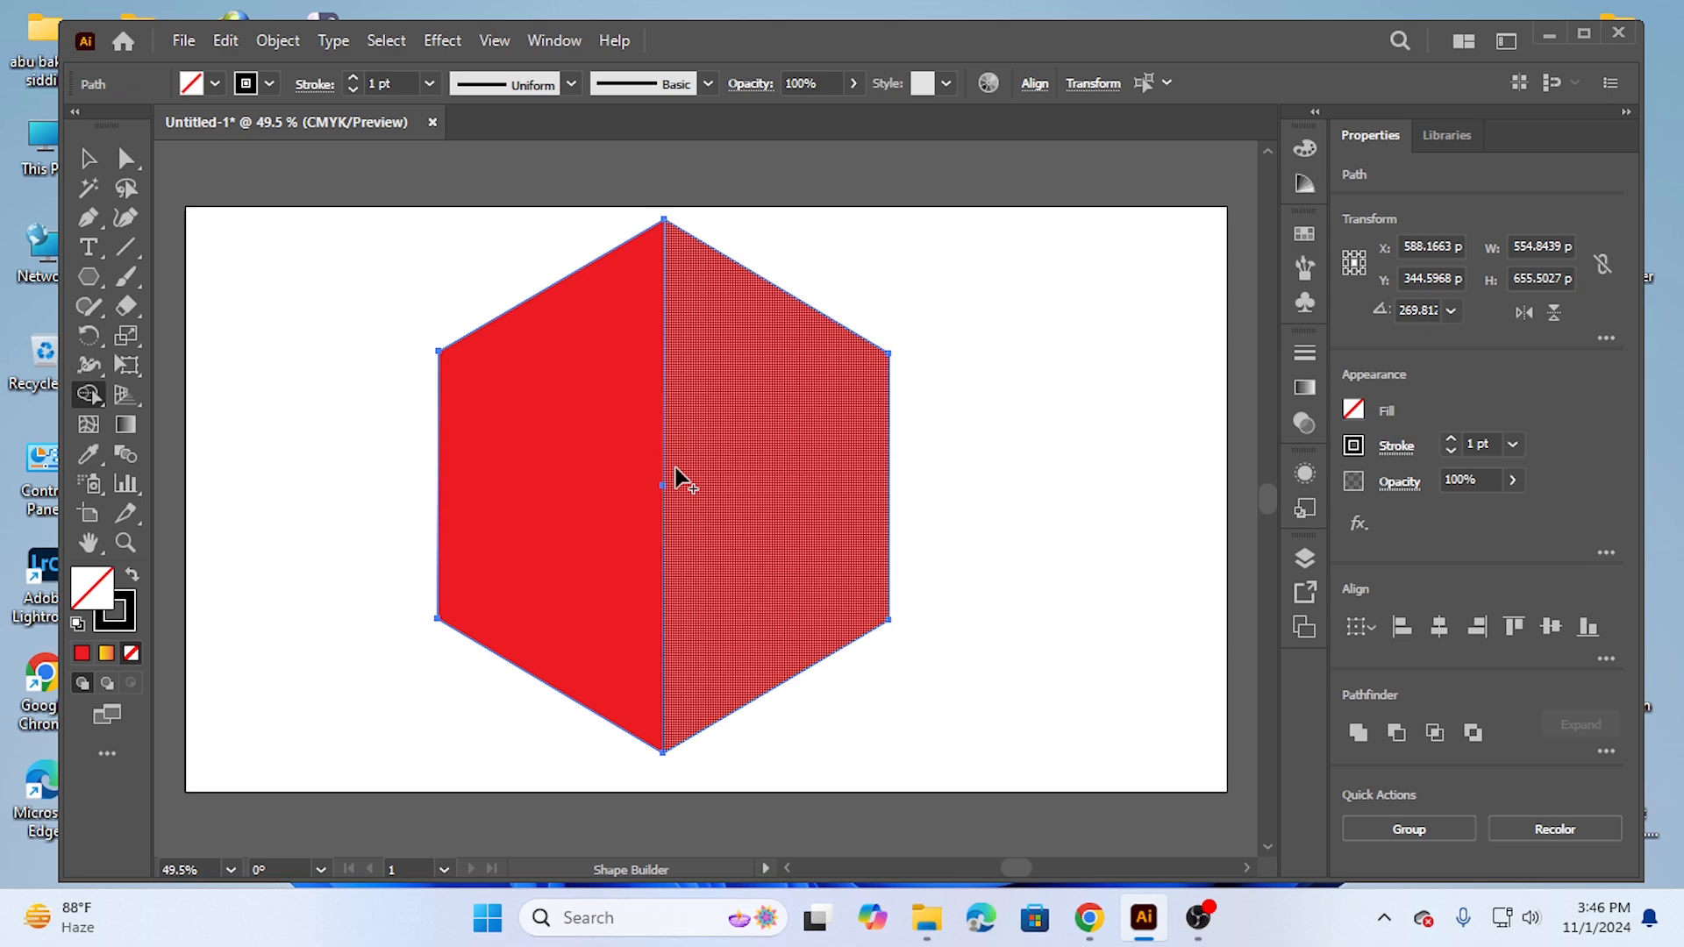
{"action": "left_click", "coordinate": [1307, 234]}
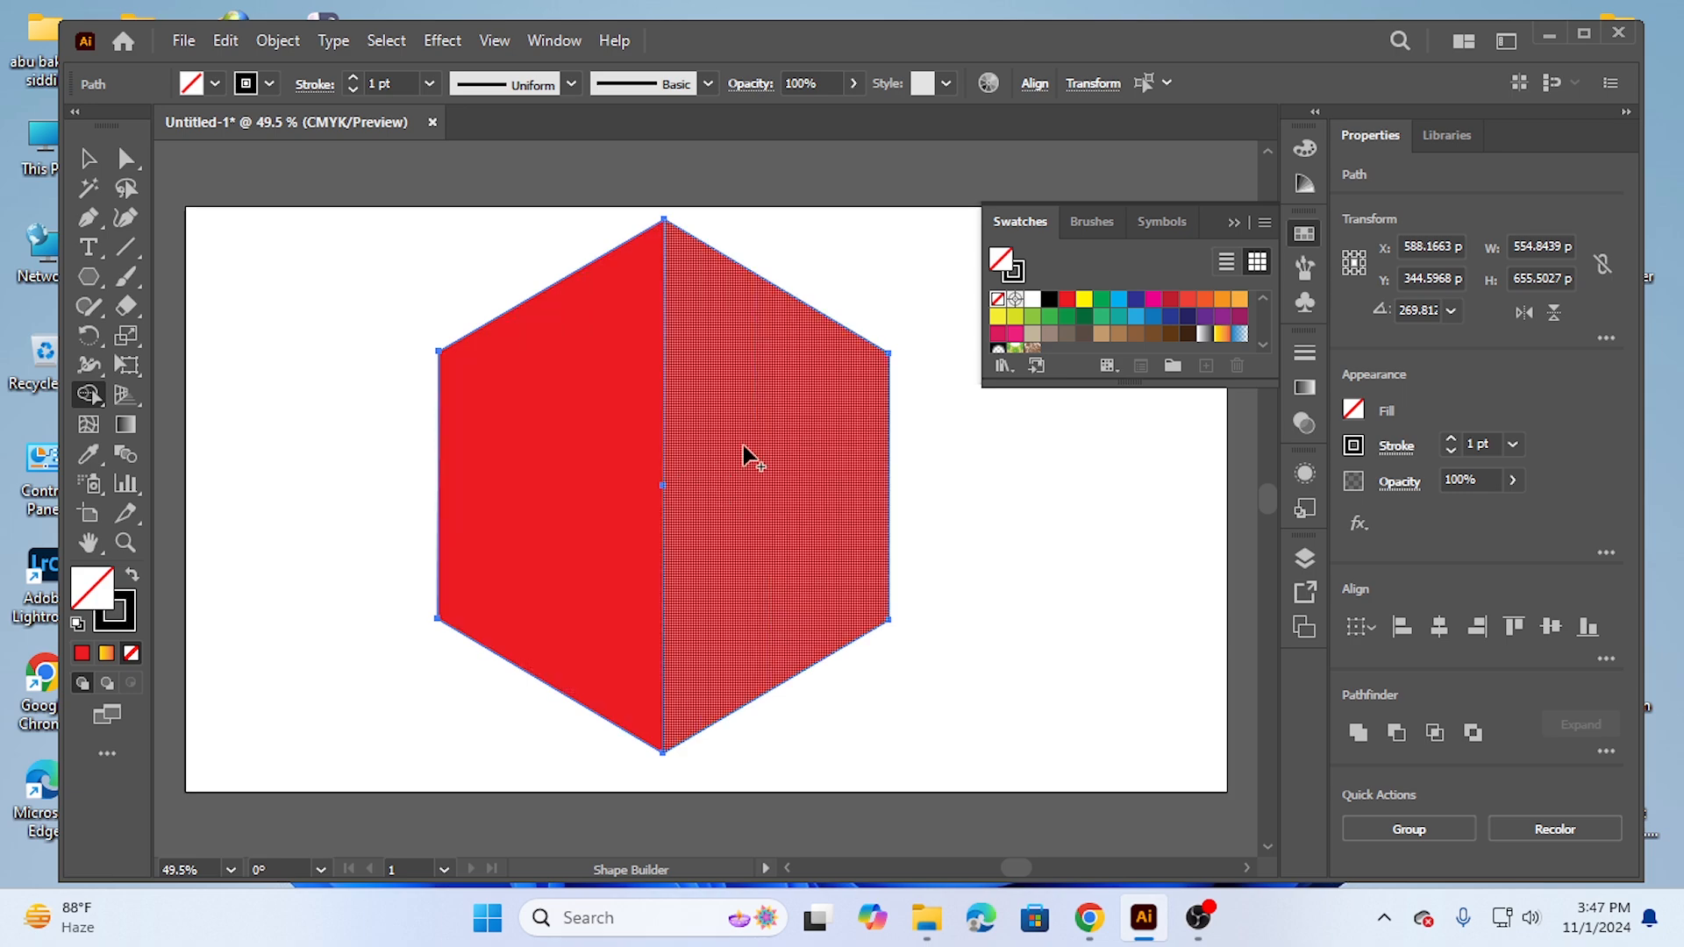
{"action": "left_click", "coordinate": [1098, 299]}
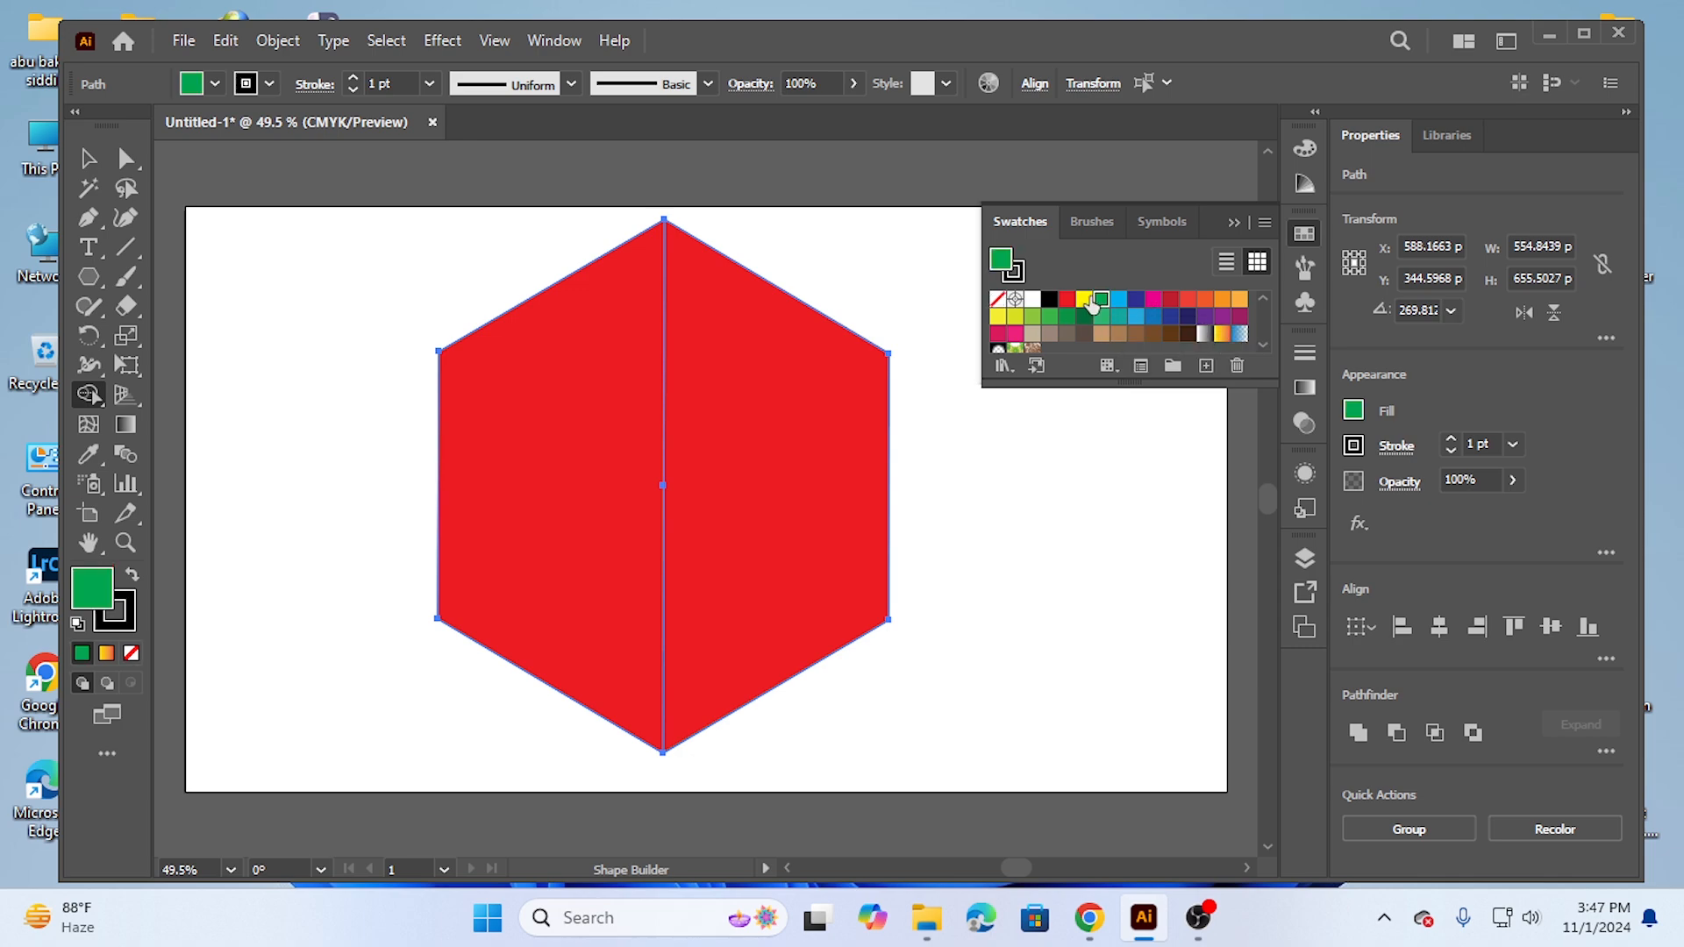
{"action": "left_click", "coordinate": [743, 449]}
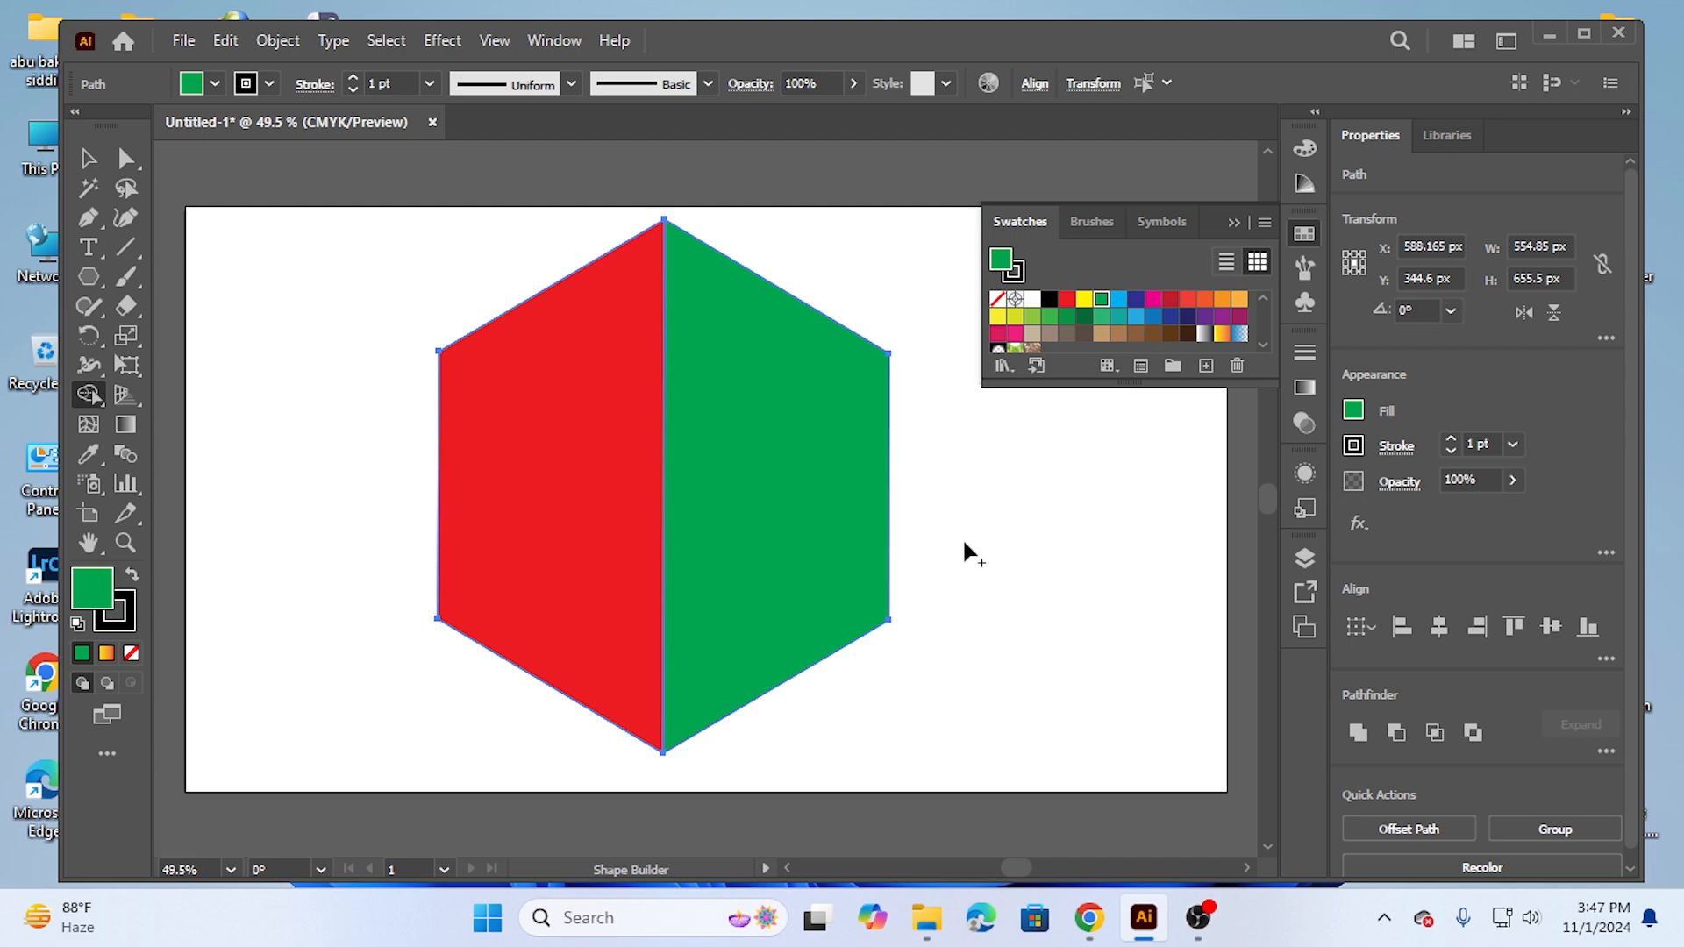
{"action": "left_click", "coordinate": [91, 159]}
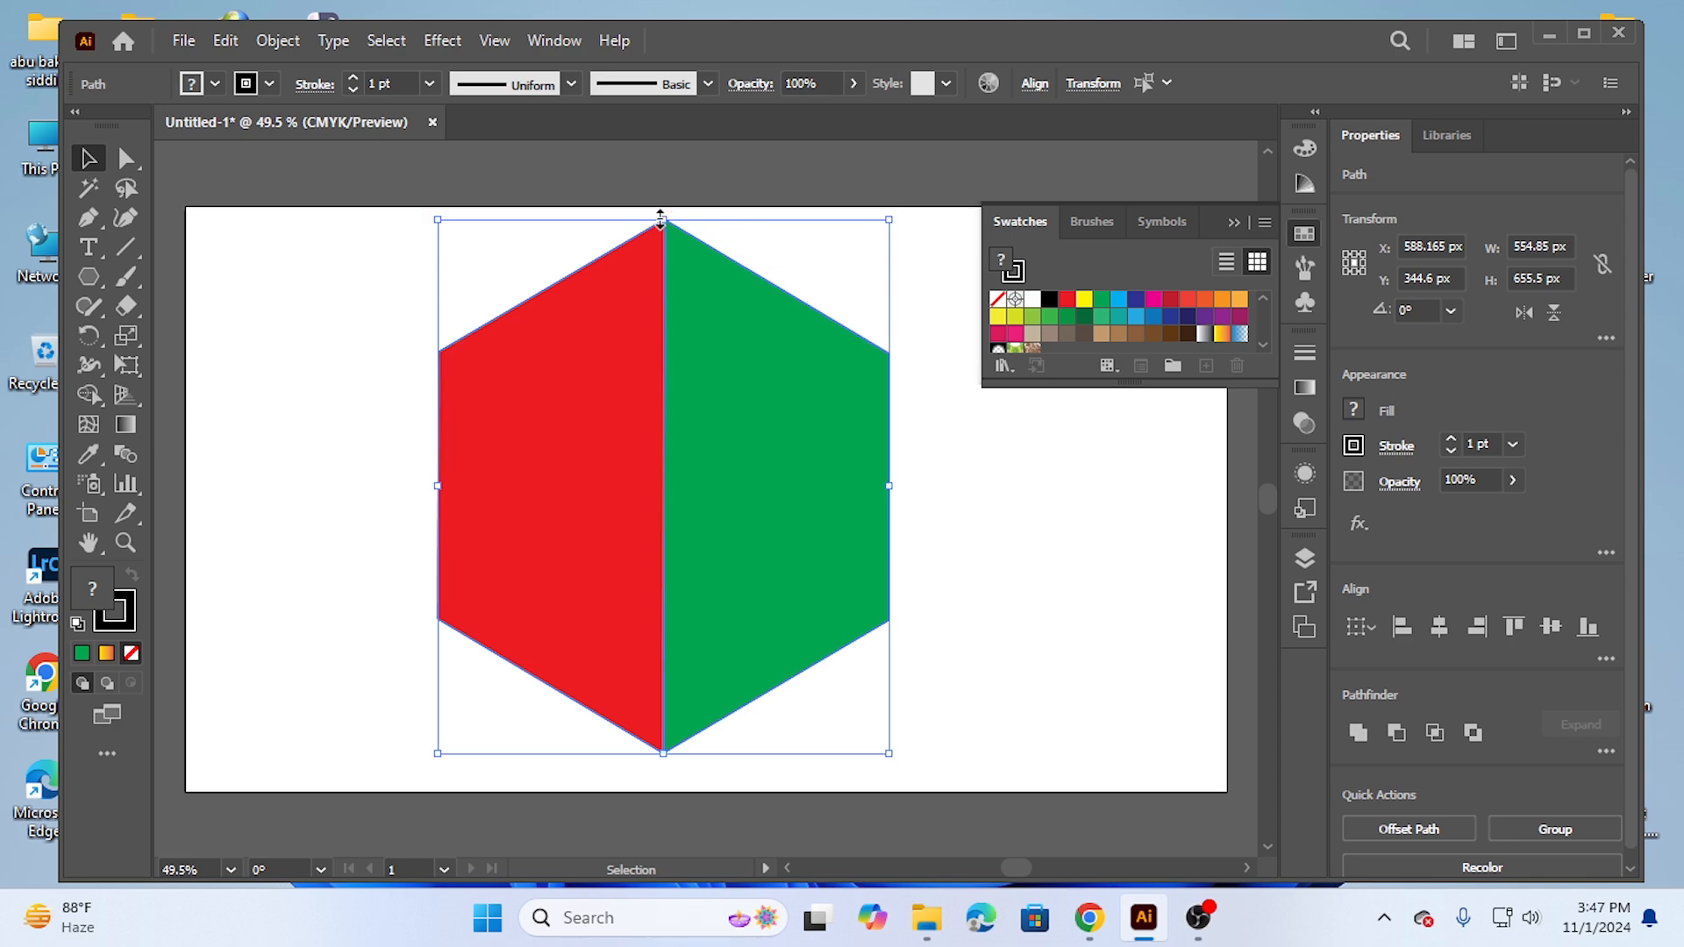
Step: Squash the two-coloured hexagon to about 389 px high and delete it together with its dividing line
{"action": "left_click_drag", "start_coordinate": [661, 219], "coordinate": [660, 440]}
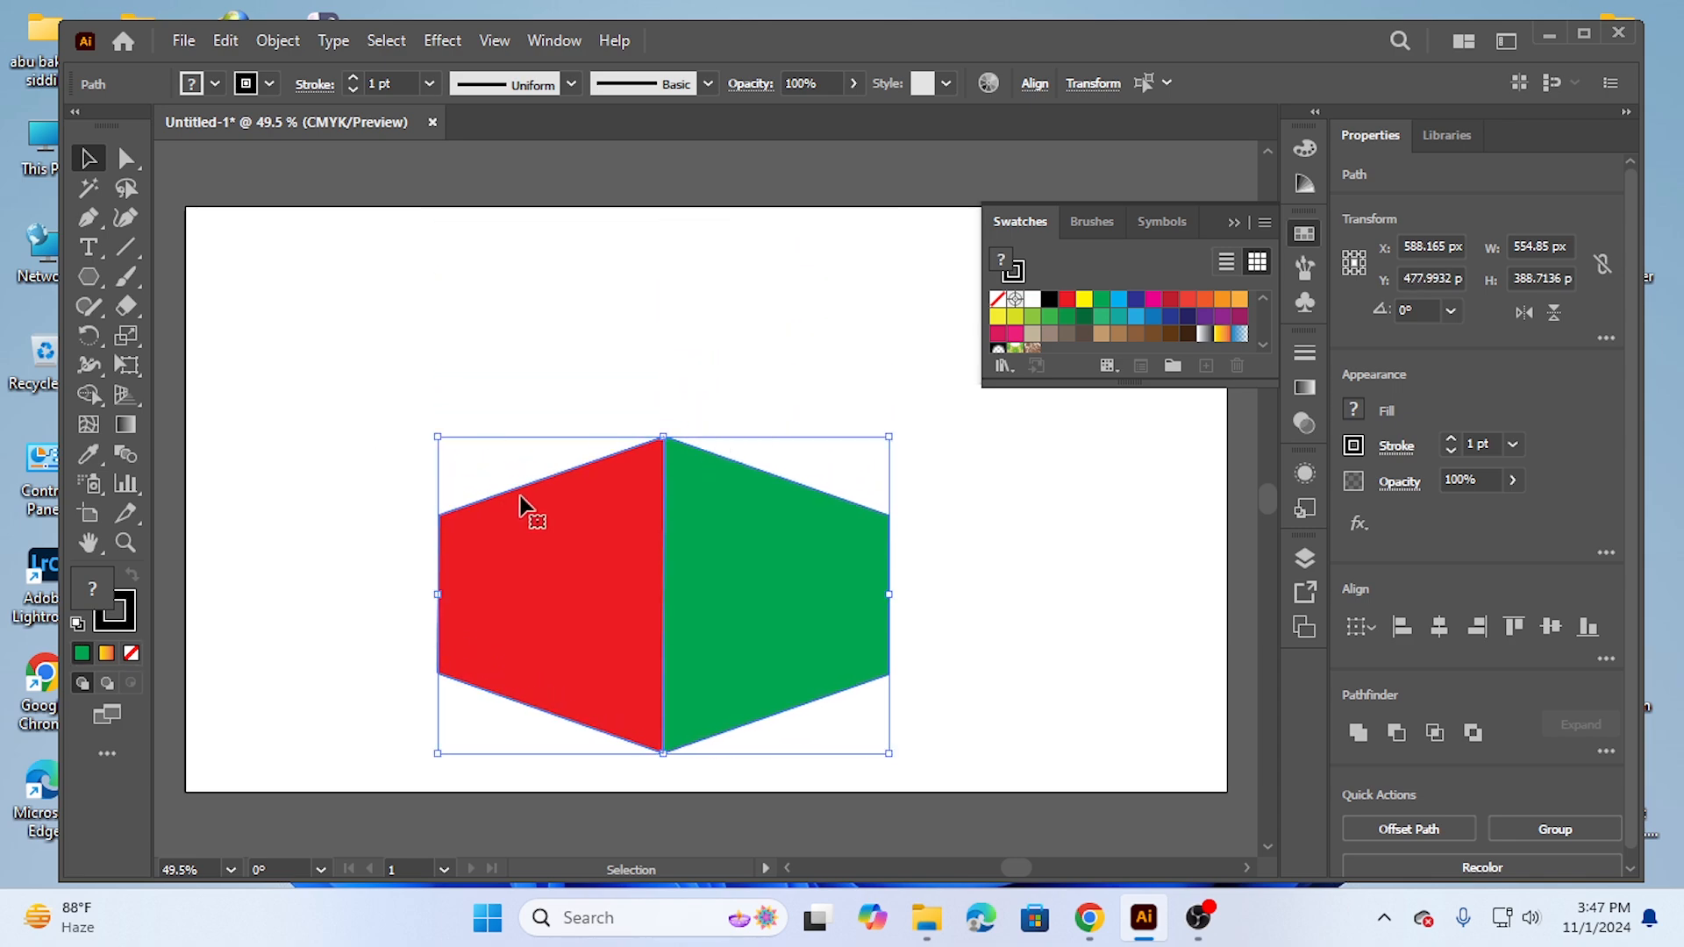
{"action": "left_click", "coordinate": [446, 358]}
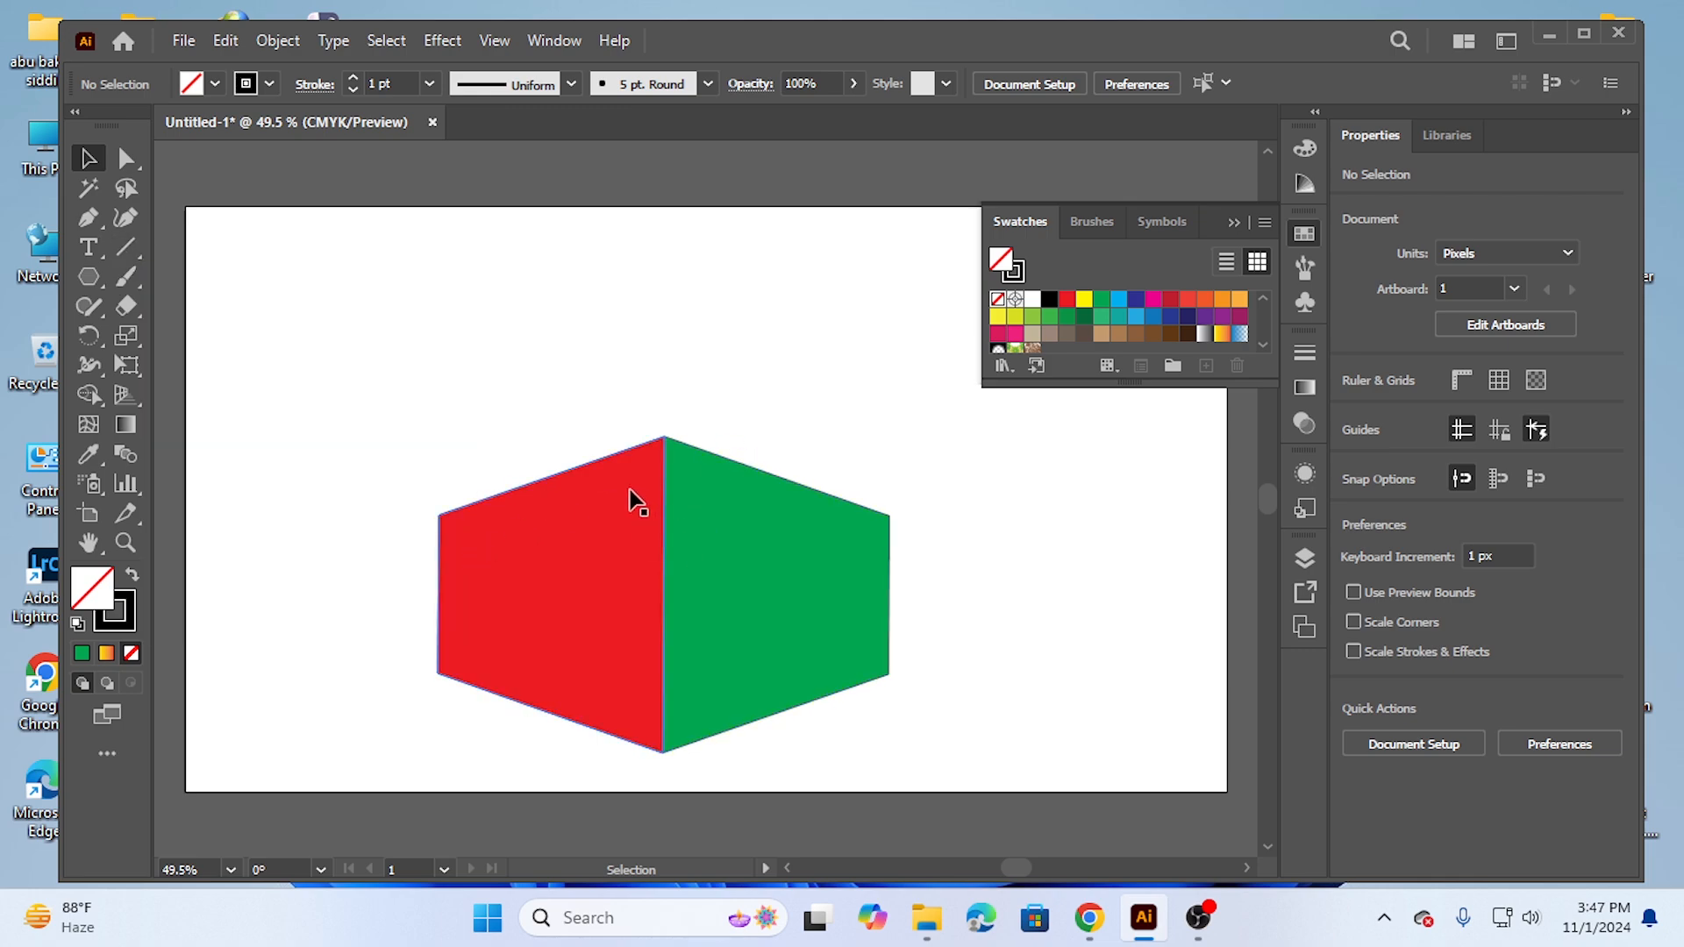
{"action": "left_click_drag", "start_coordinate": [380, 443], "coordinate": [822, 645]}
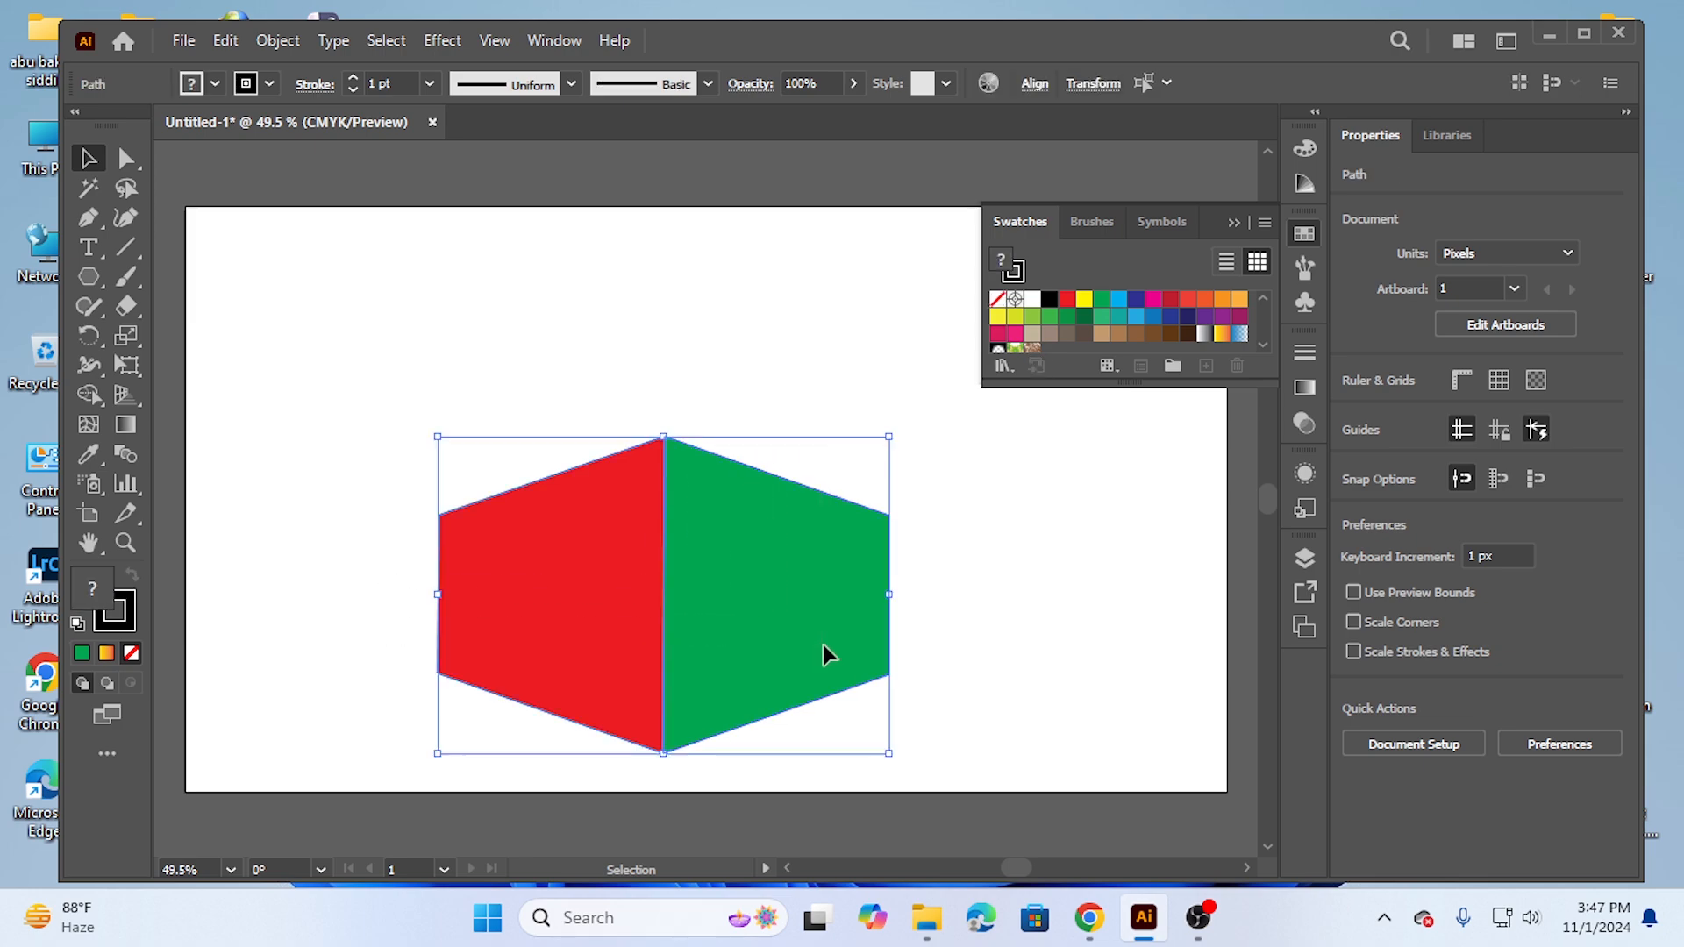
{"action": "key", "text": "Delete"}
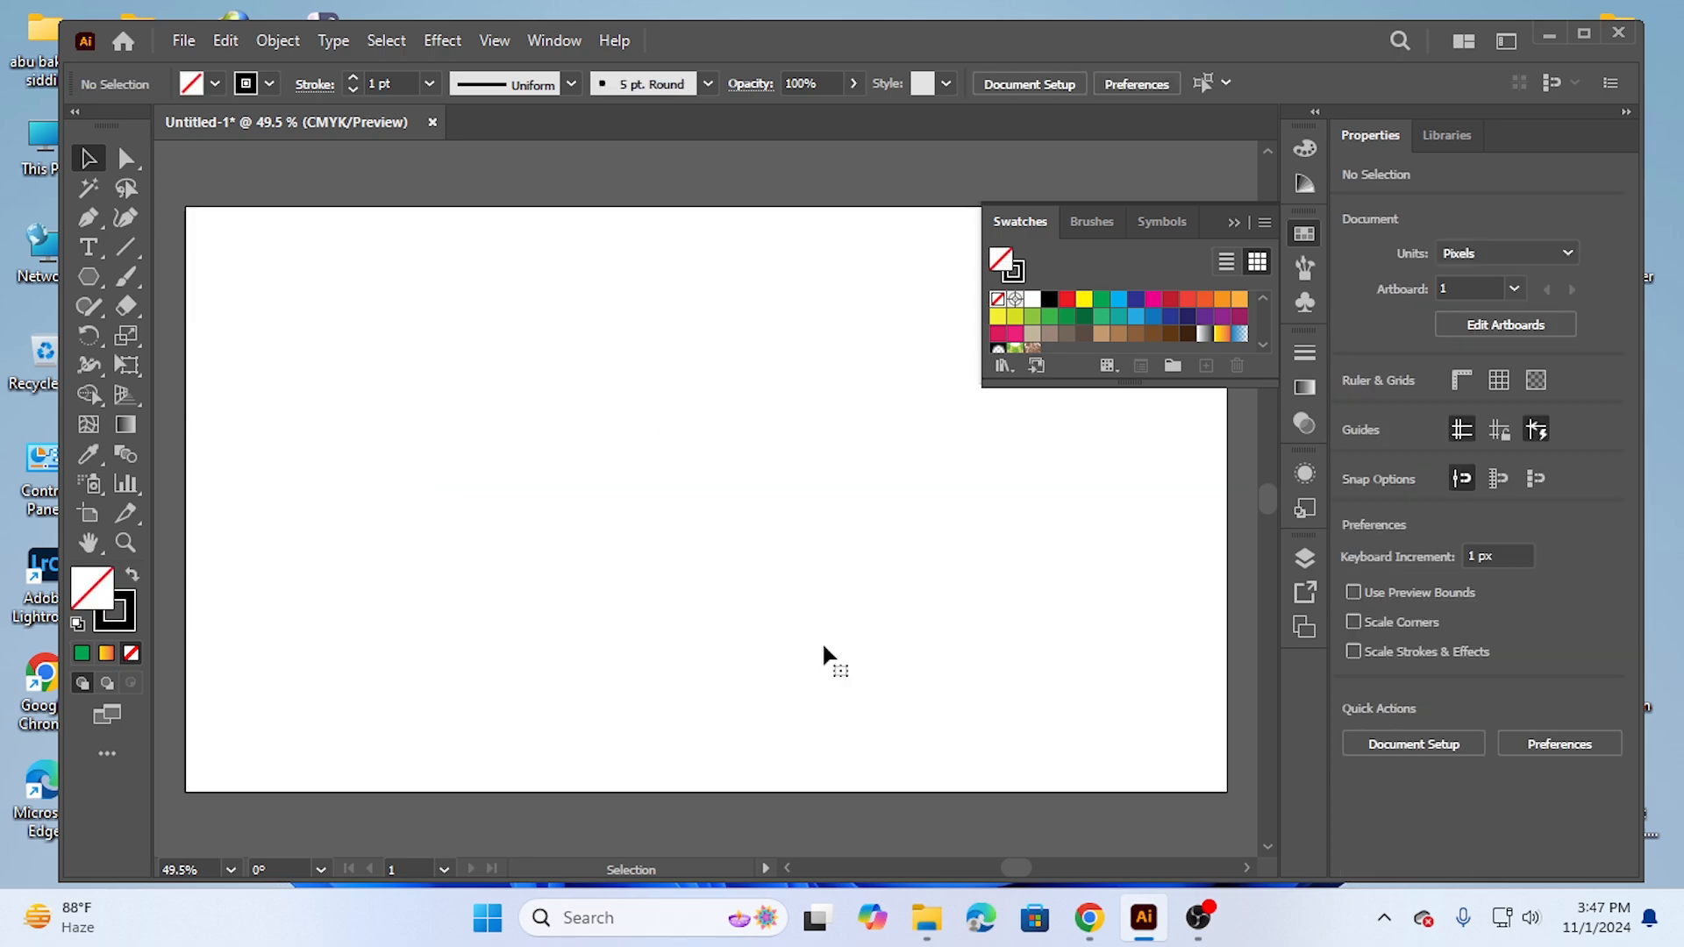
Step: Draw a red-filled hexagon about 247 × 285 px in the artboard's upper-left area, rotated upright to 270°
{"action": "left_click", "coordinate": [89, 277]}
{"action": "left_click_drag", "start_coordinate": [479, 362], "coordinate": [569, 444]}
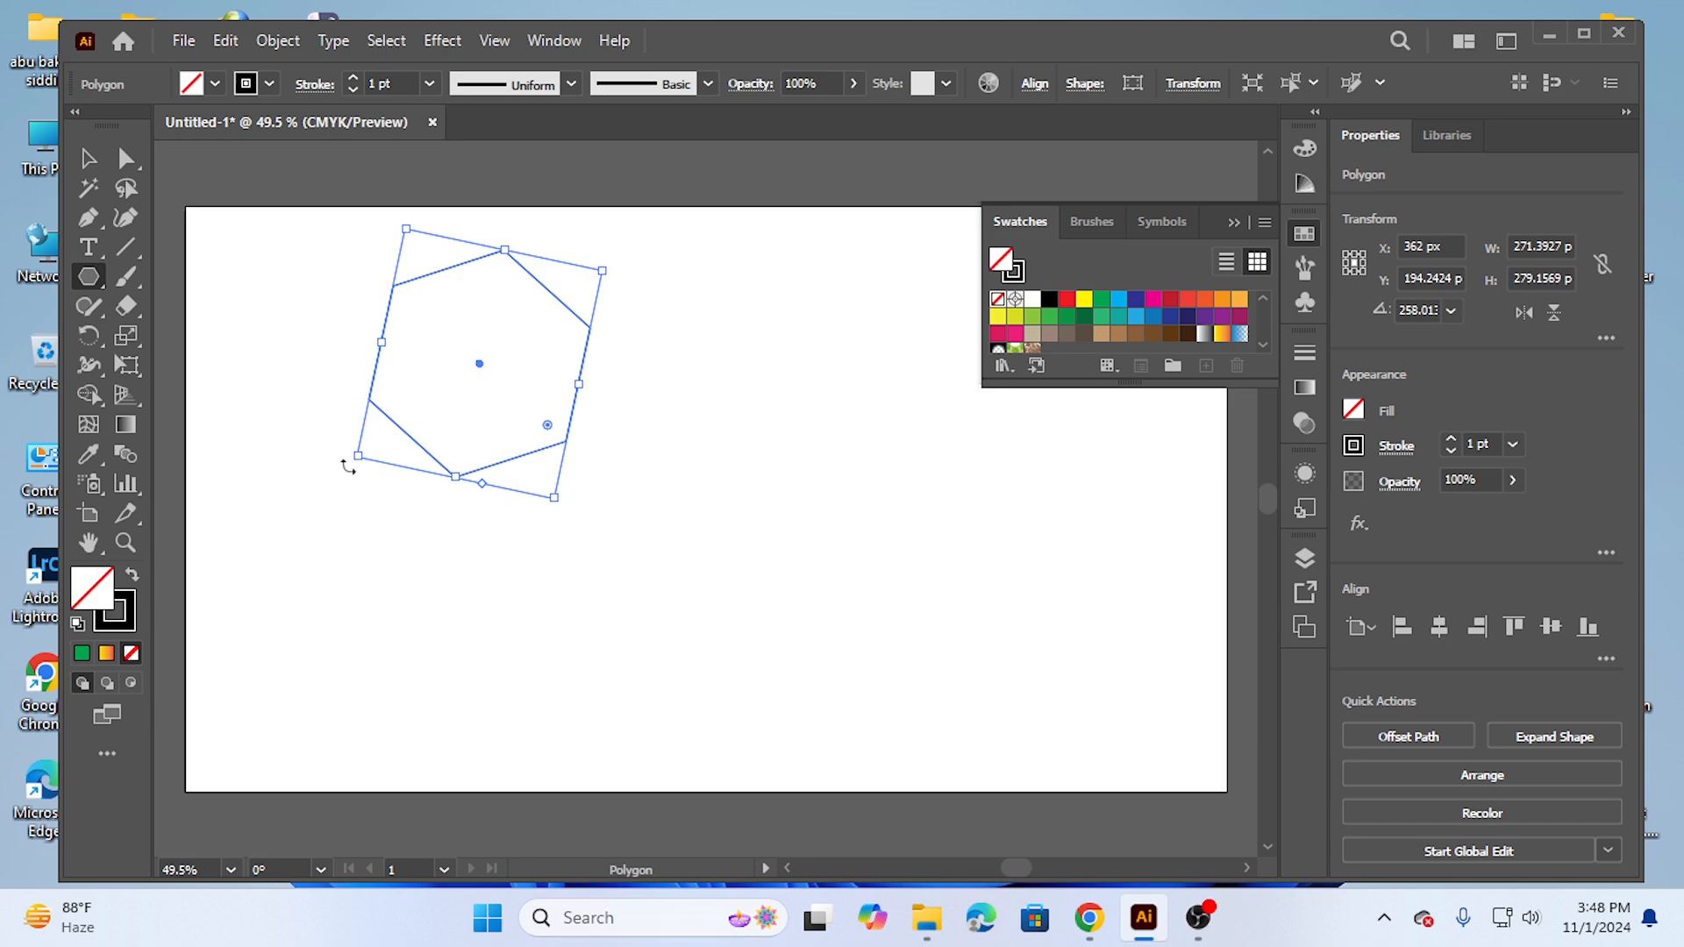
{"action": "left_click_drag", "start_coordinate": [348, 466], "coordinate": [372, 477]}
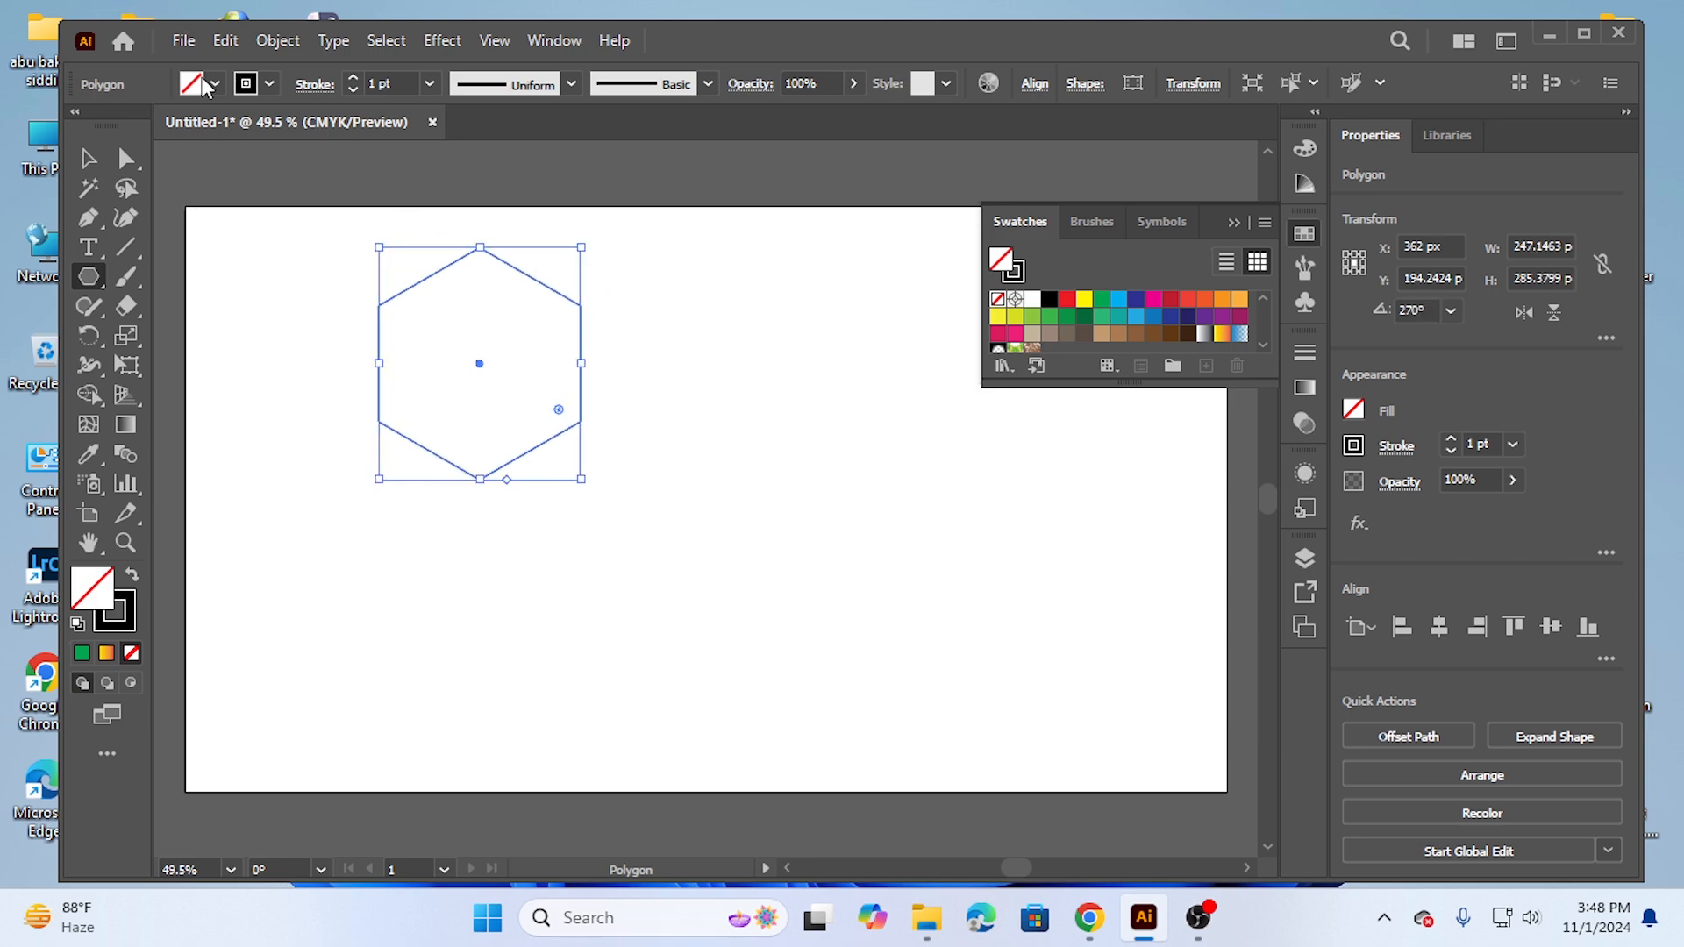
{"action": "left_click", "coordinate": [209, 80]}
{"action": "left_click", "coordinate": [85, 125]}
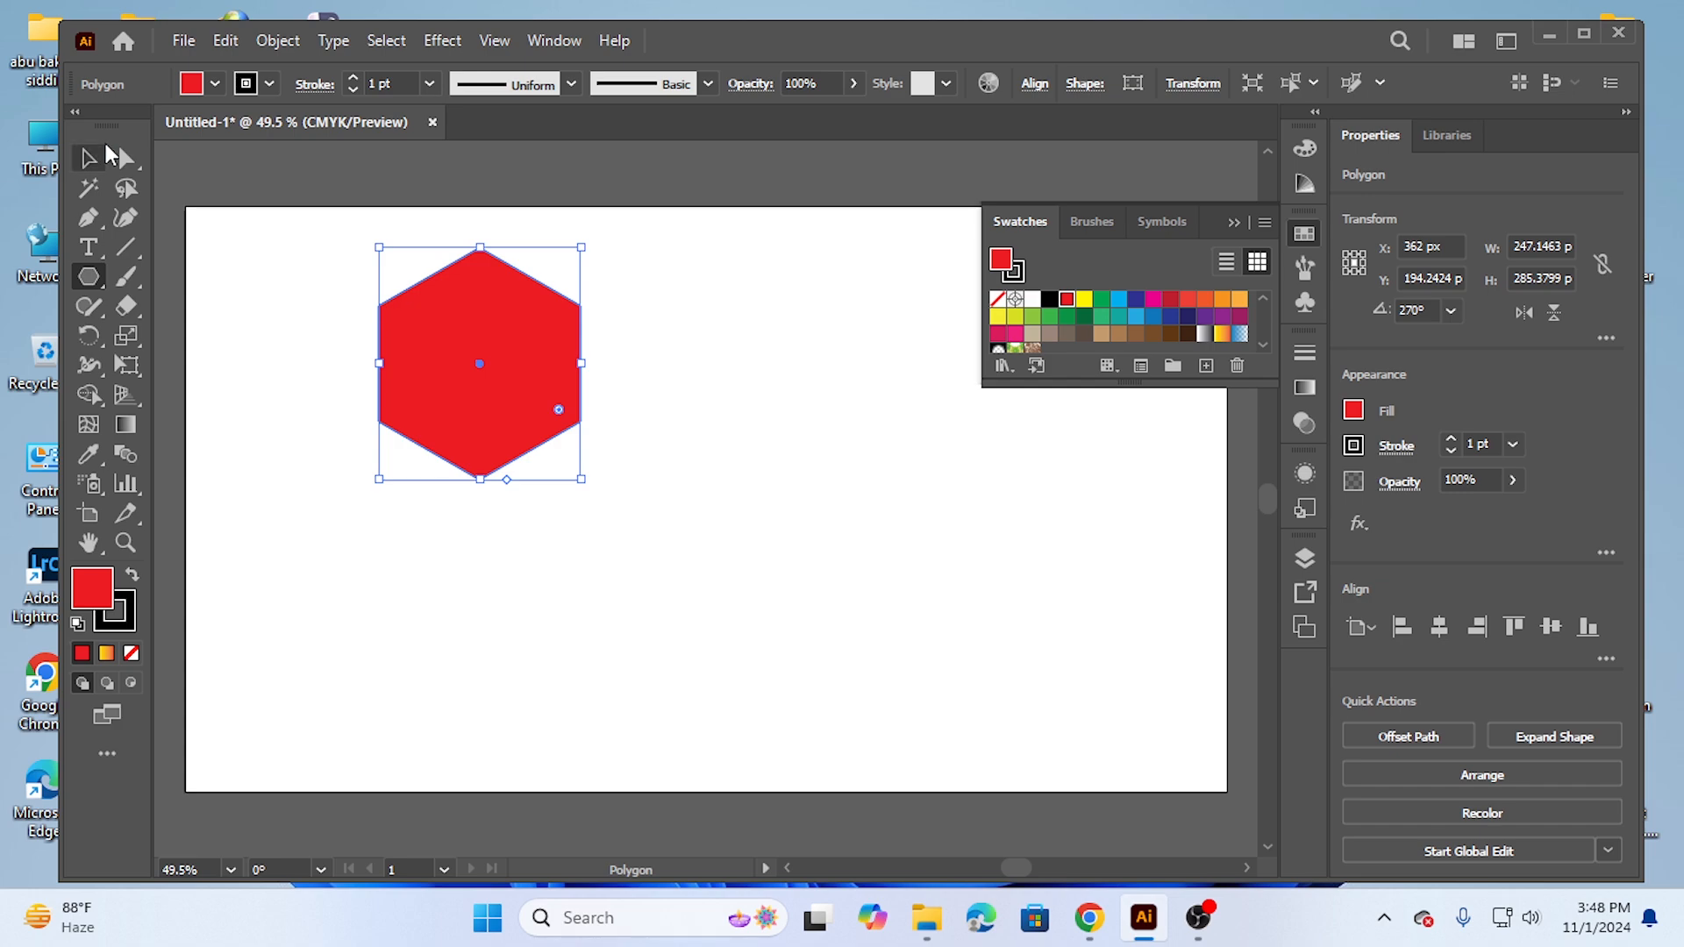
Step: Move the red hexagon near the artboard's middle and draw a straight line from its top vertex to its bottom vertex
{"action": "left_click", "coordinate": [88, 158]}
{"action": "left_click_drag", "start_coordinate": [418, 299], "coordinate": [633, 428]}
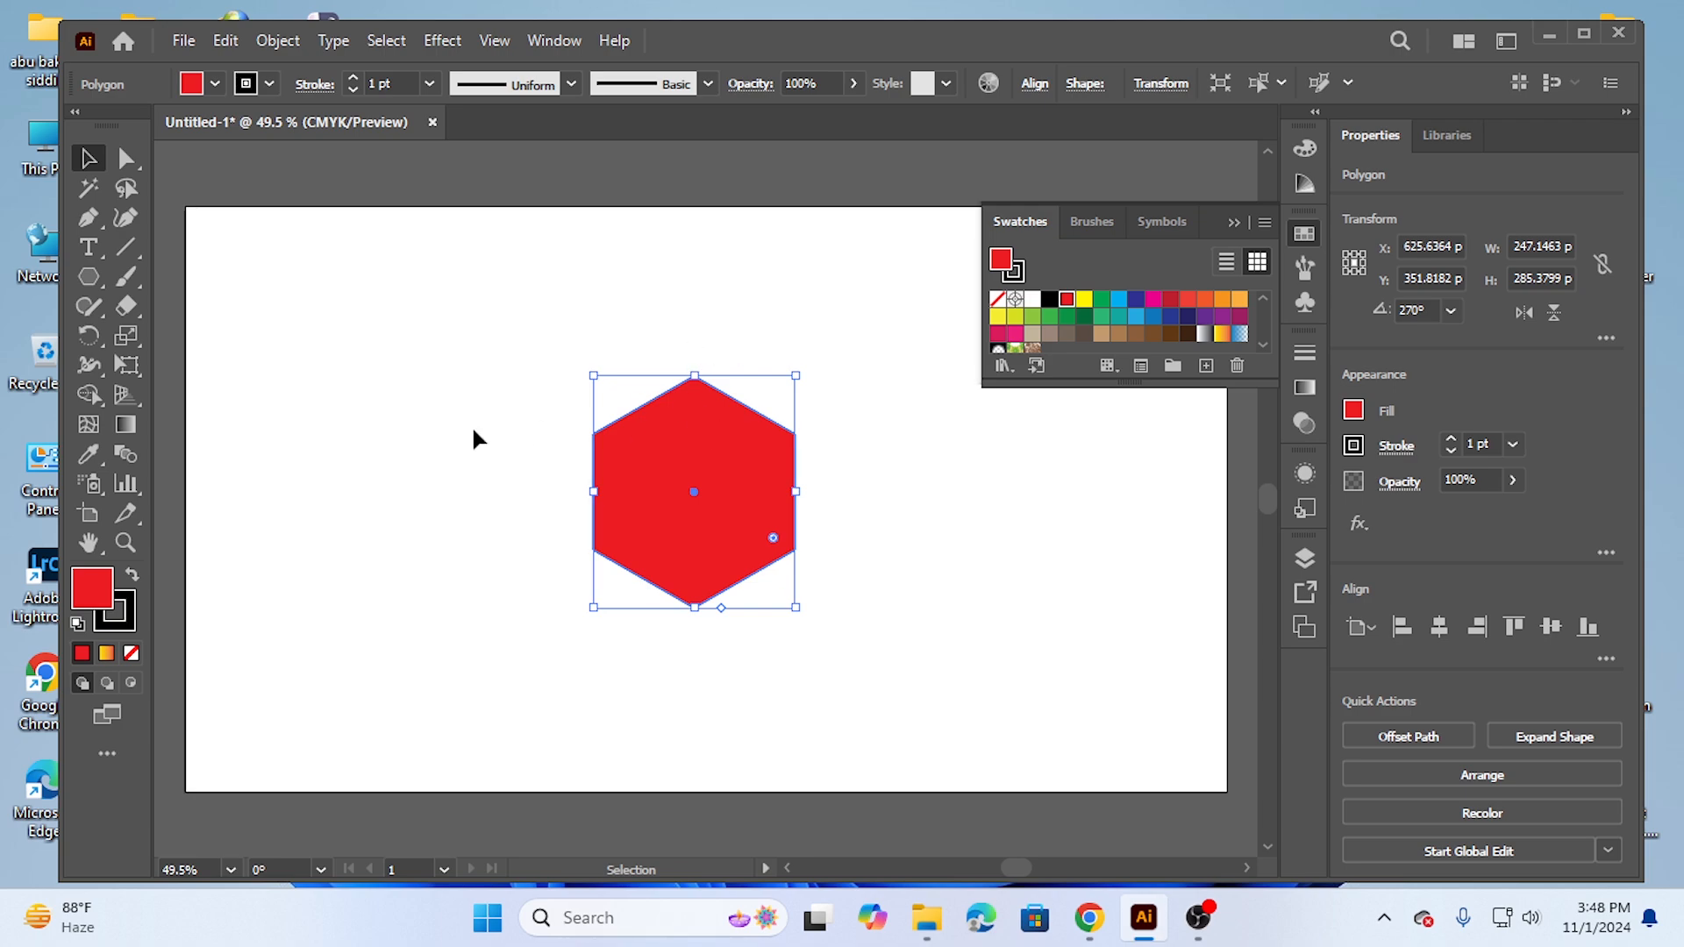
{"action": "left_click", "coordinate": [125, 246]}
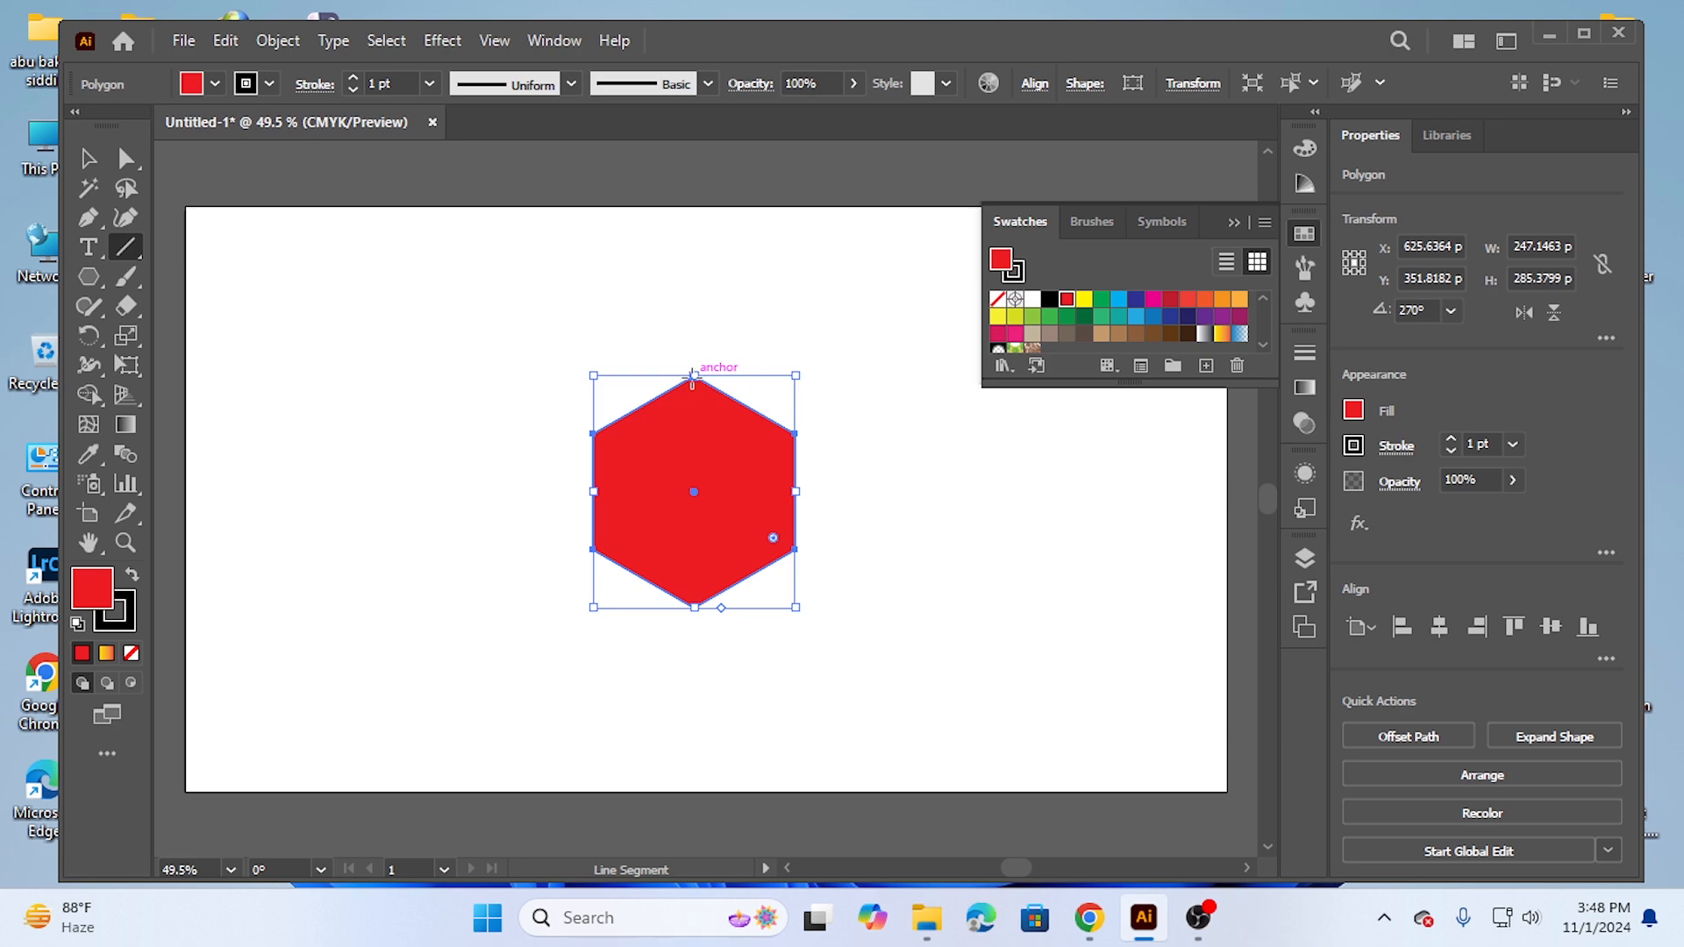
{"action": "left_click_drag", "start_coordinate": [692, 375], "coordinate": [694, 607]}
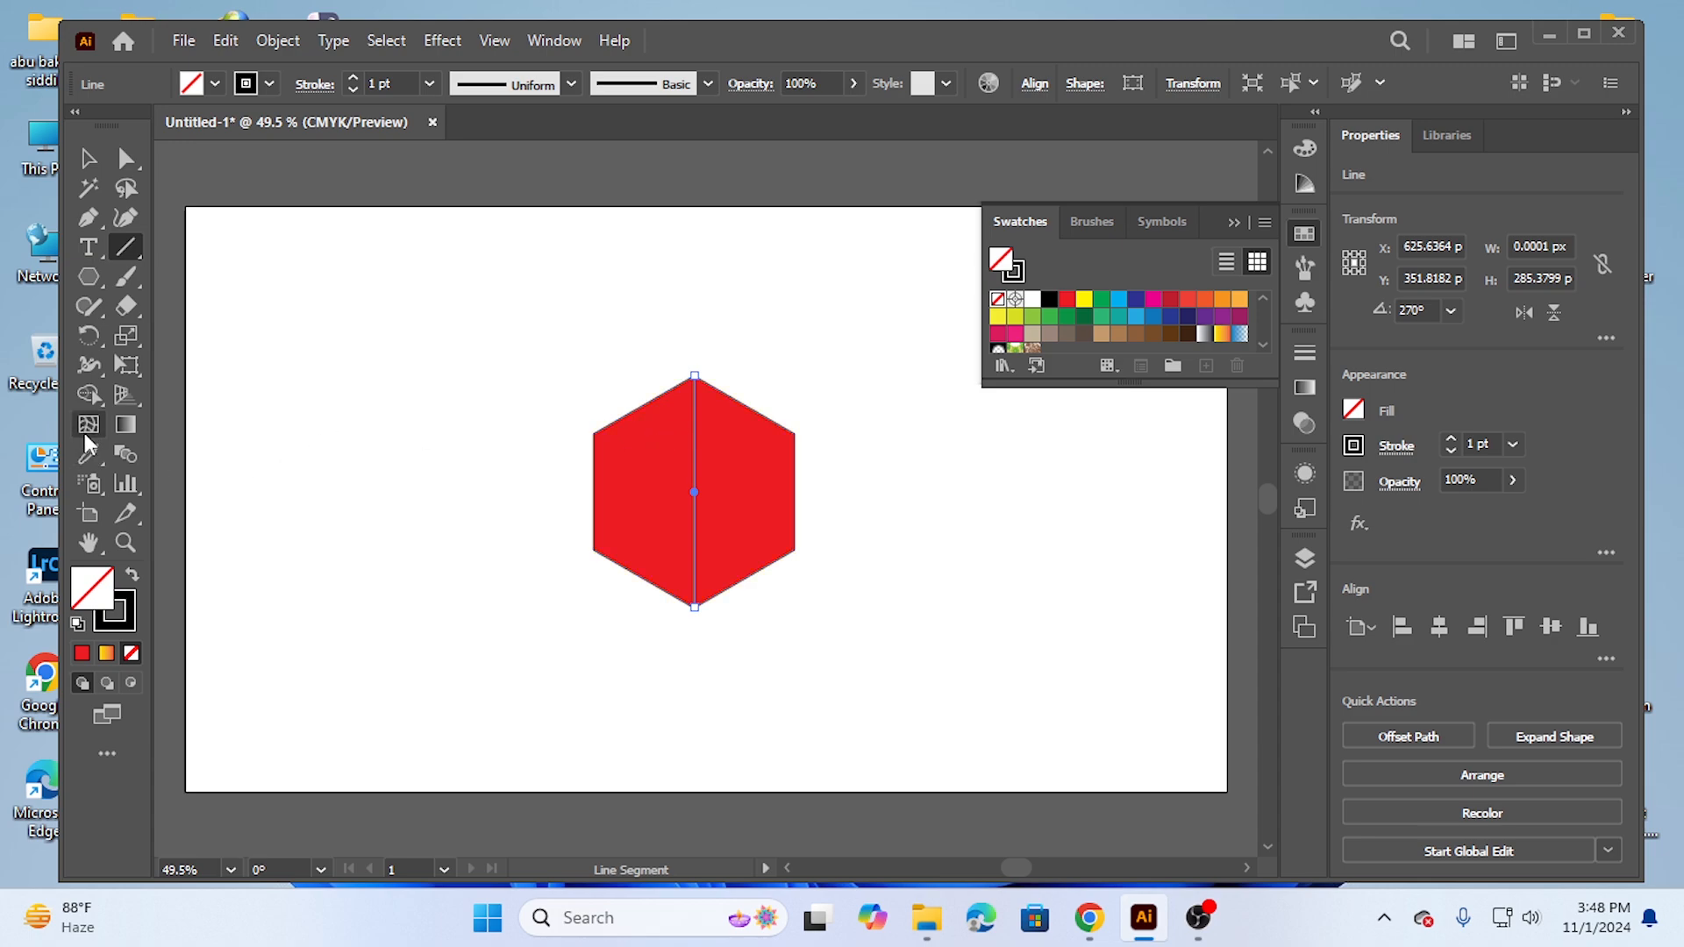
{"action": "left_click", "coordinate": [91, 392]}
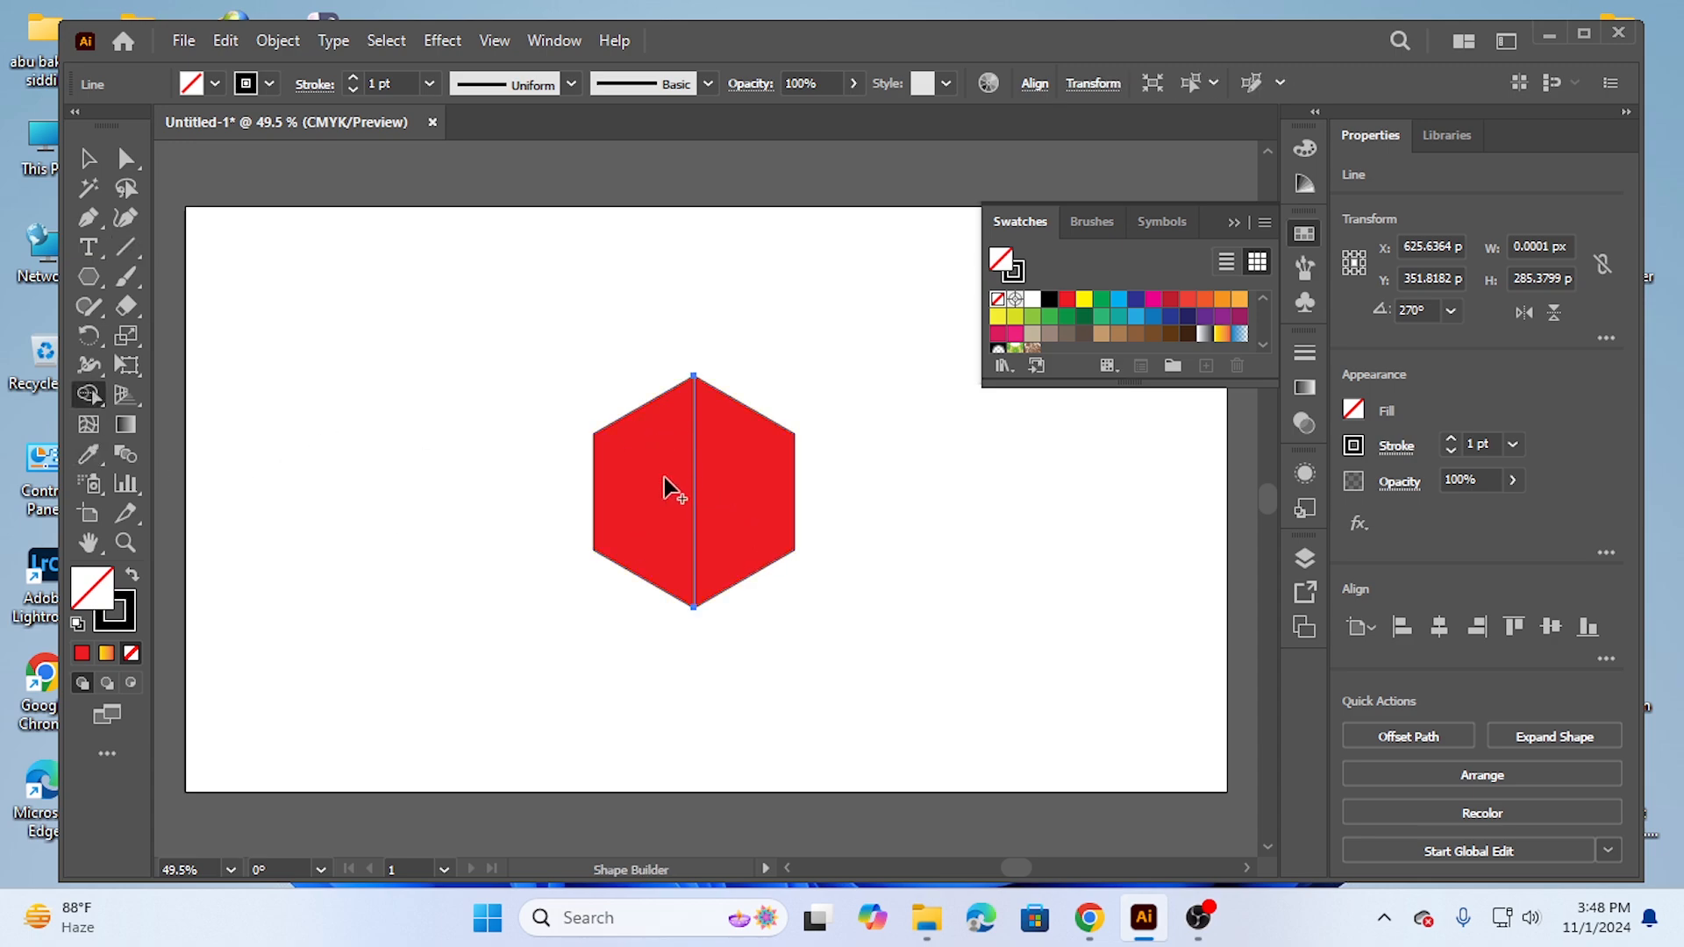
{"action": "left_click", "coordinate": [87, 159]}
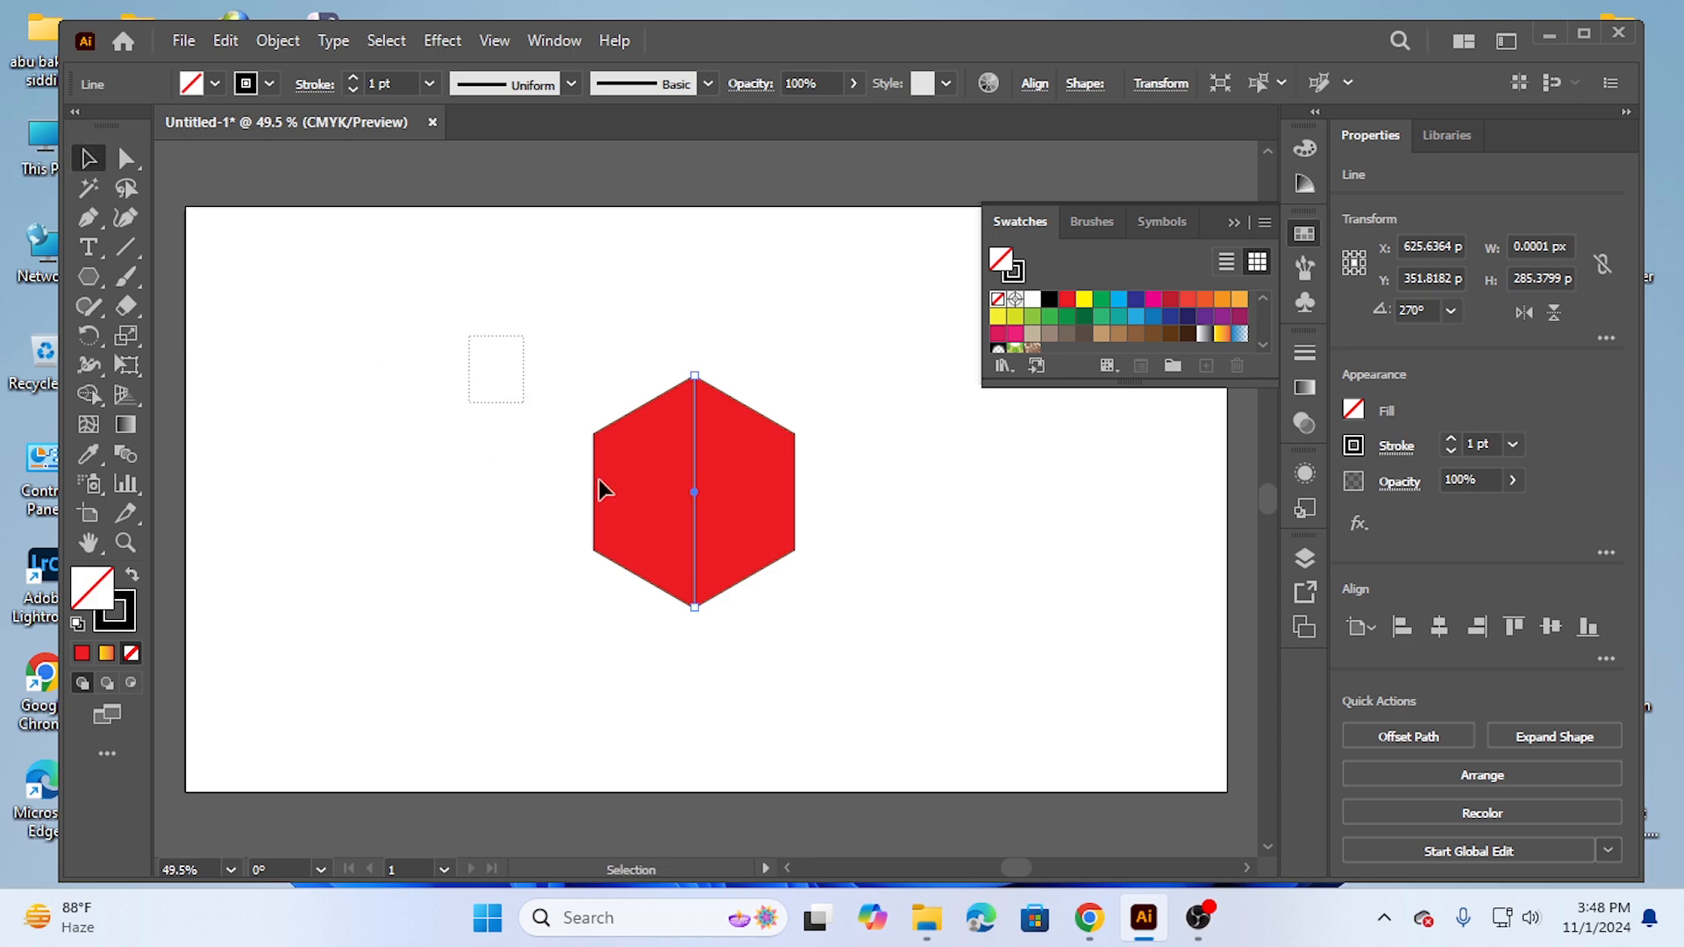
{"action": "left_click", "coordinate": [602, 489], "text": "shift"}
{"action": "left_click", "coordinate": [87, 395]}
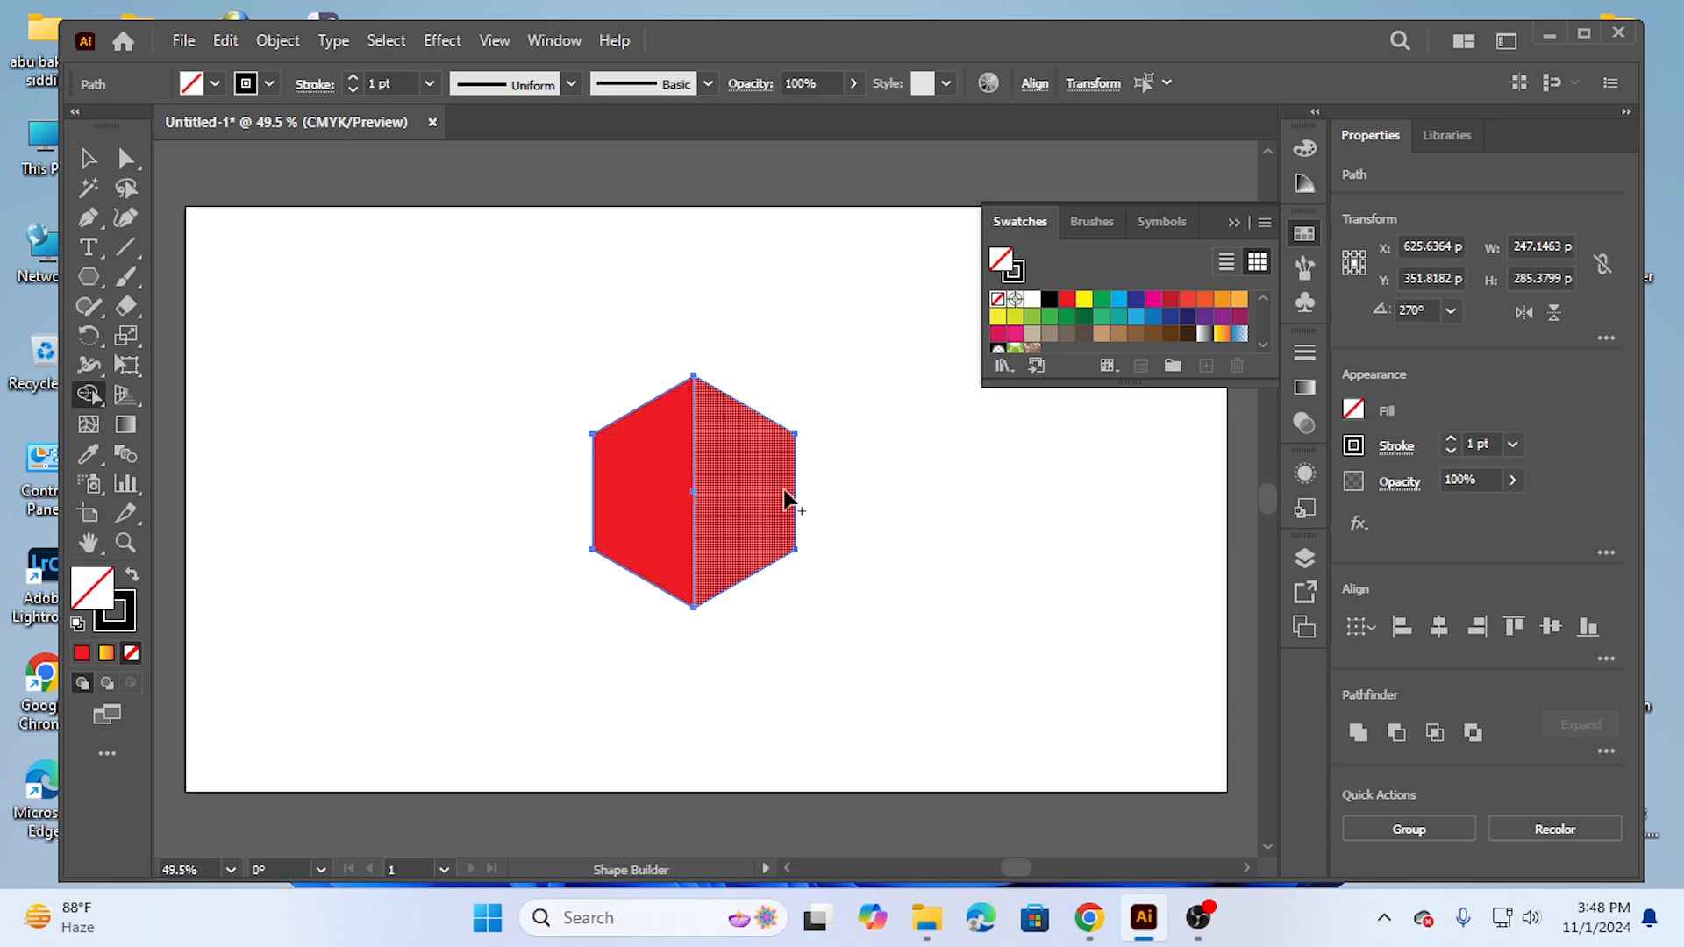
Step: Draw two diagonal lines between the hexagon's remaining opposite vertices, dividing it into six triangles
{"action": "left_click", "coordinate": [126, 247]}
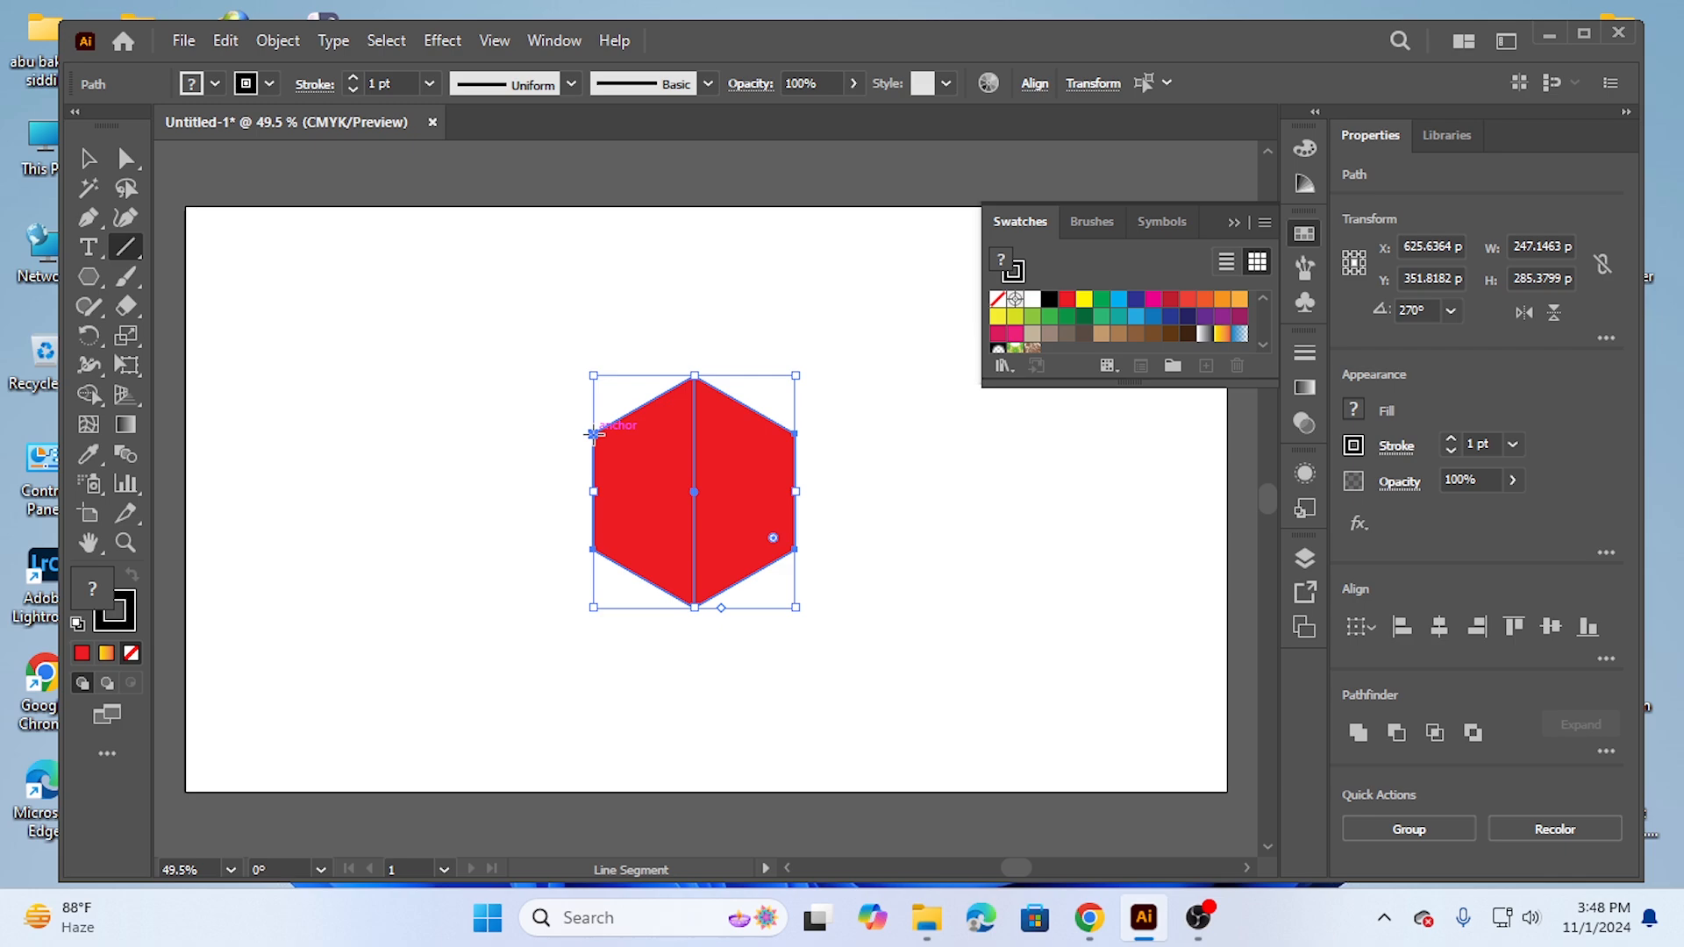
{"action": "left_click_drag", "start_coordinate": [594, 433], "coordinate": [794, 550]}
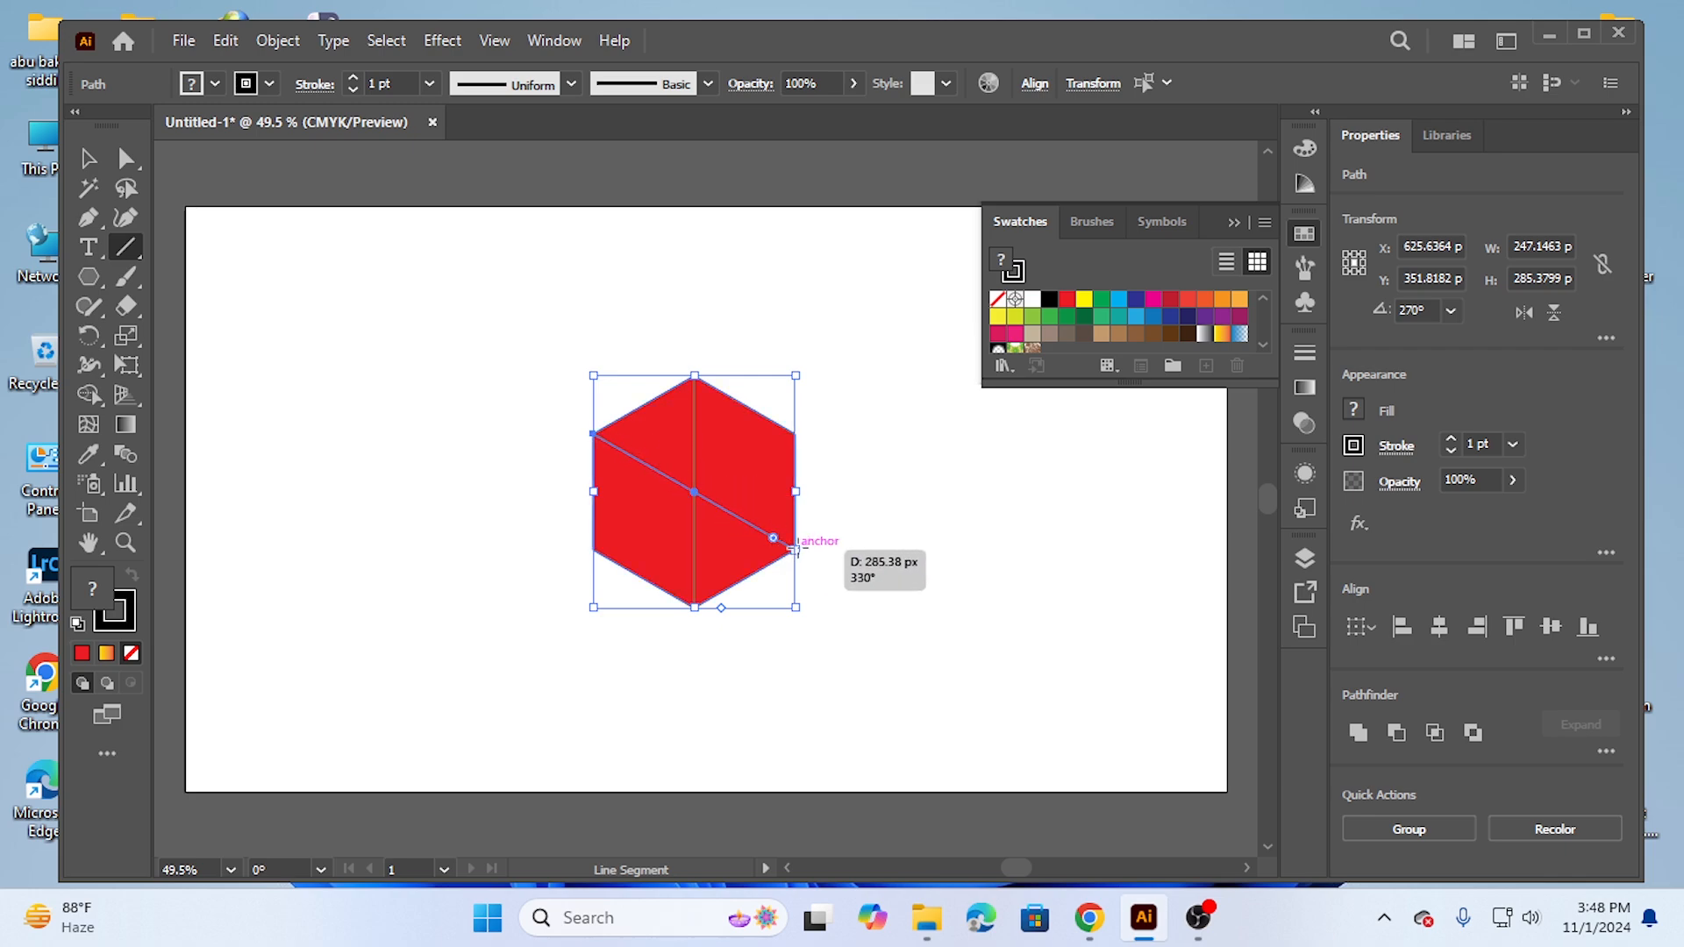
{"action": "left_click_drag", "start_coordinate": [794, 550], "coordinate": [794, 548]}
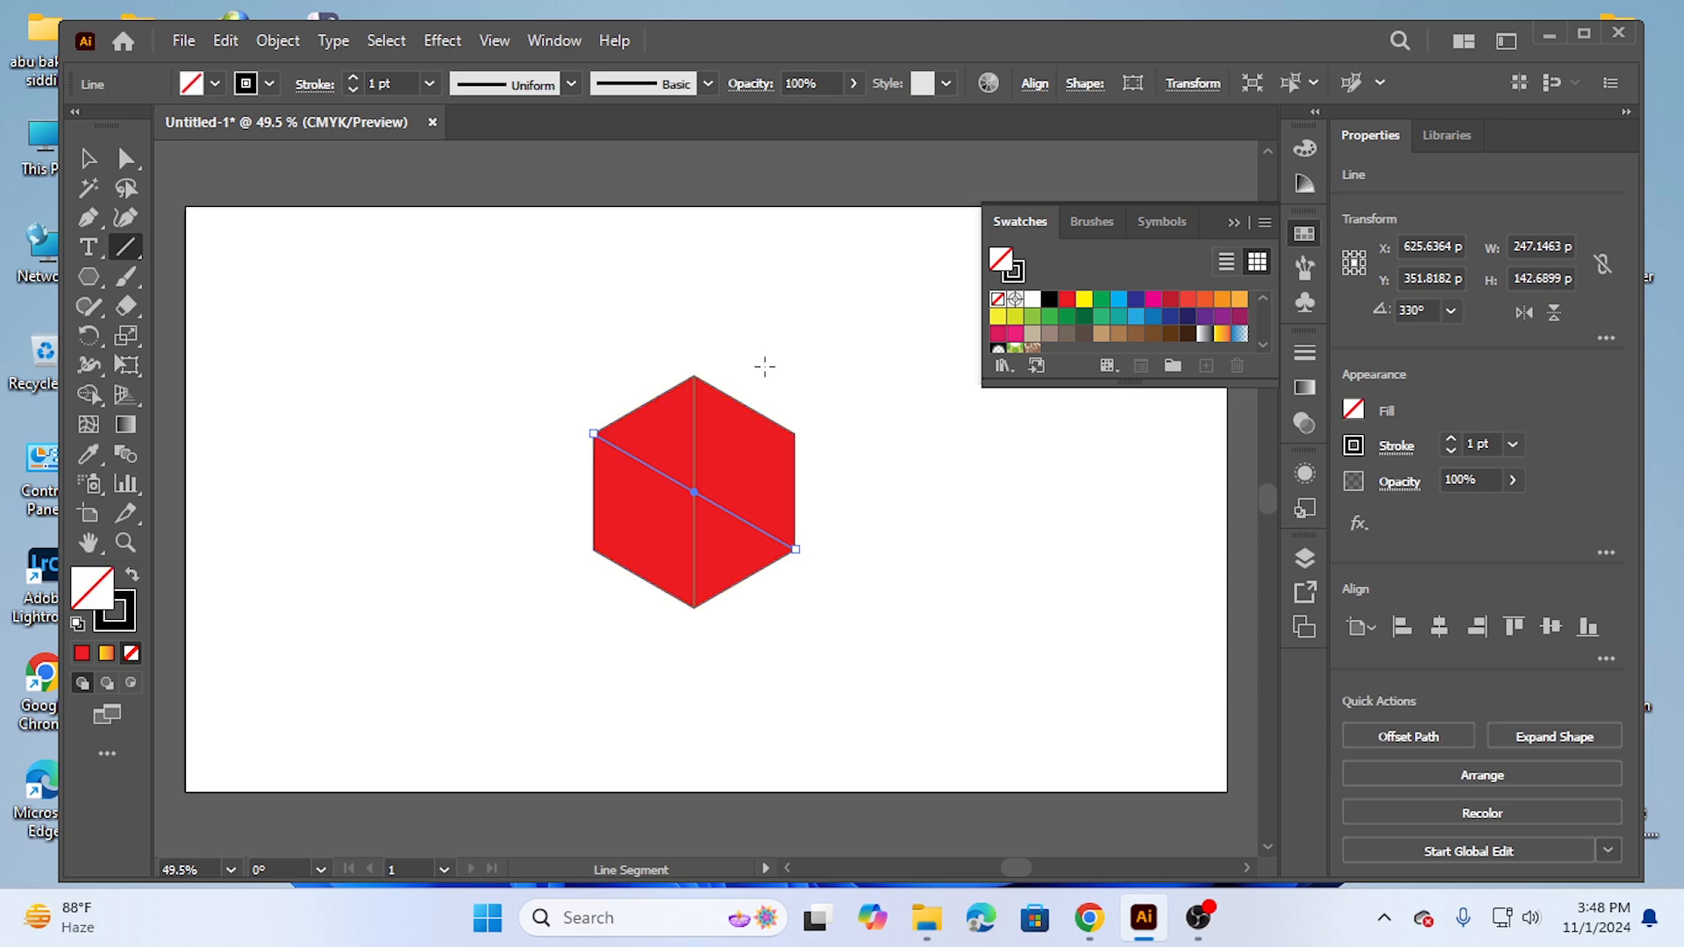
{"action": "left_click_drag", "start_coordinate": [794, 433], "coordinate": [594, 550]}
Step: Select the hexagon with its three dividing lines and fill the upper-left triangle green using Shape Builder
{"action": "left_click", "coordinate": [88, 158]}
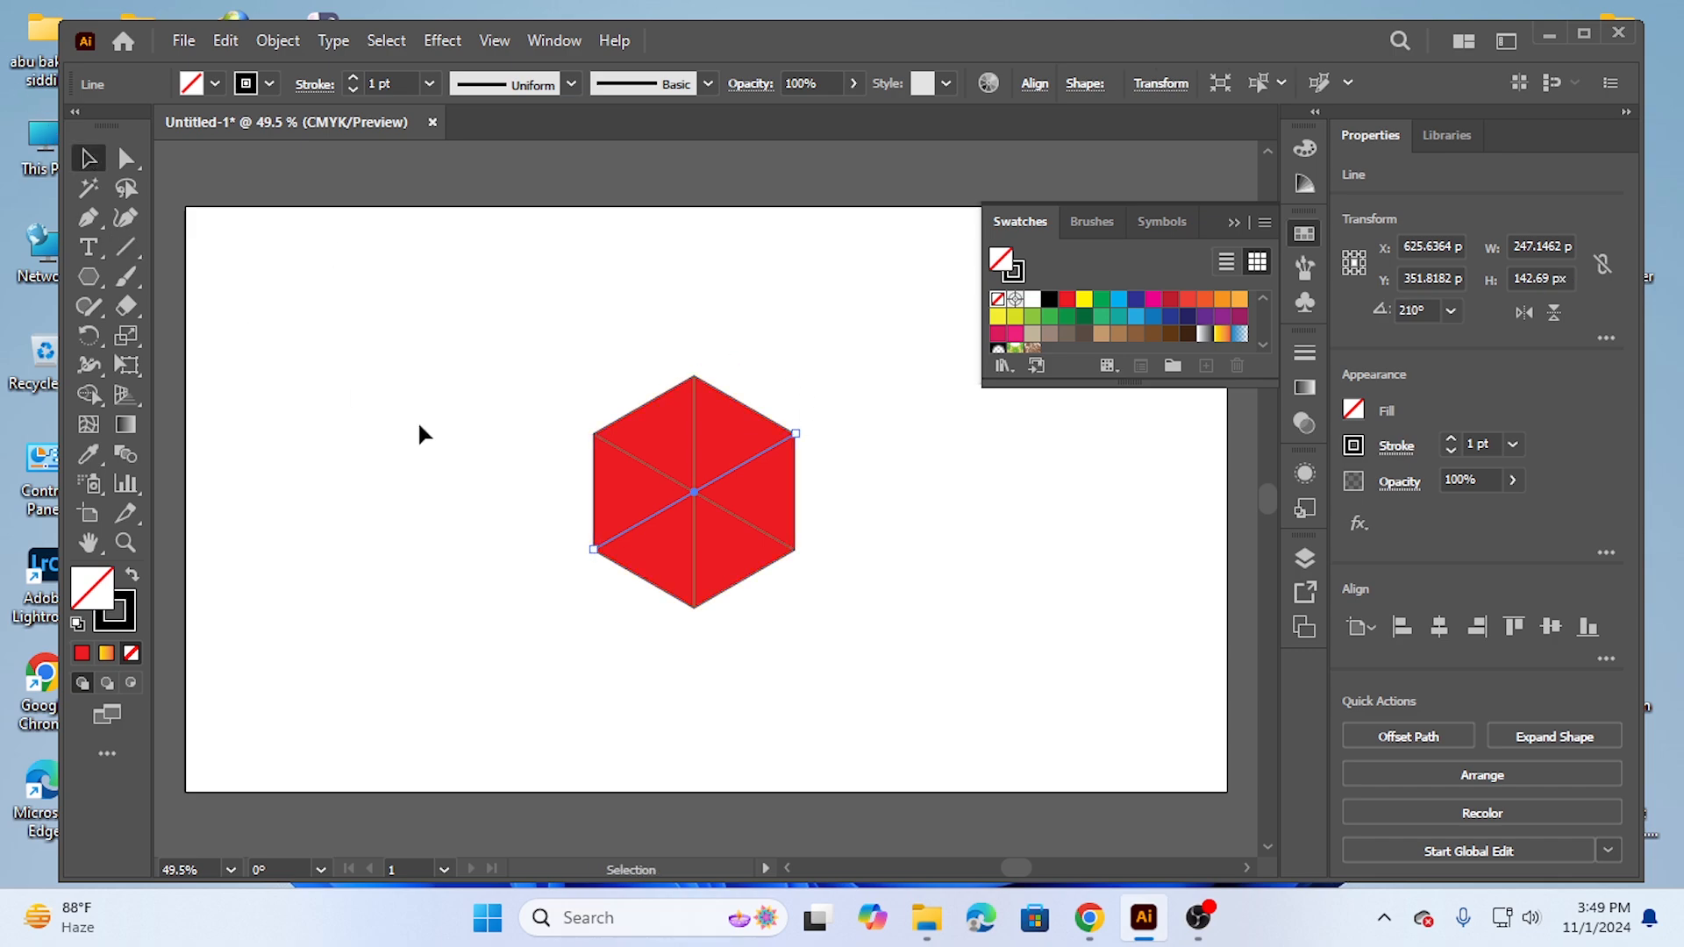
{"action": "left_click_drag", "start_coordinate": [458, 369], "coordinate": [840, 593]}
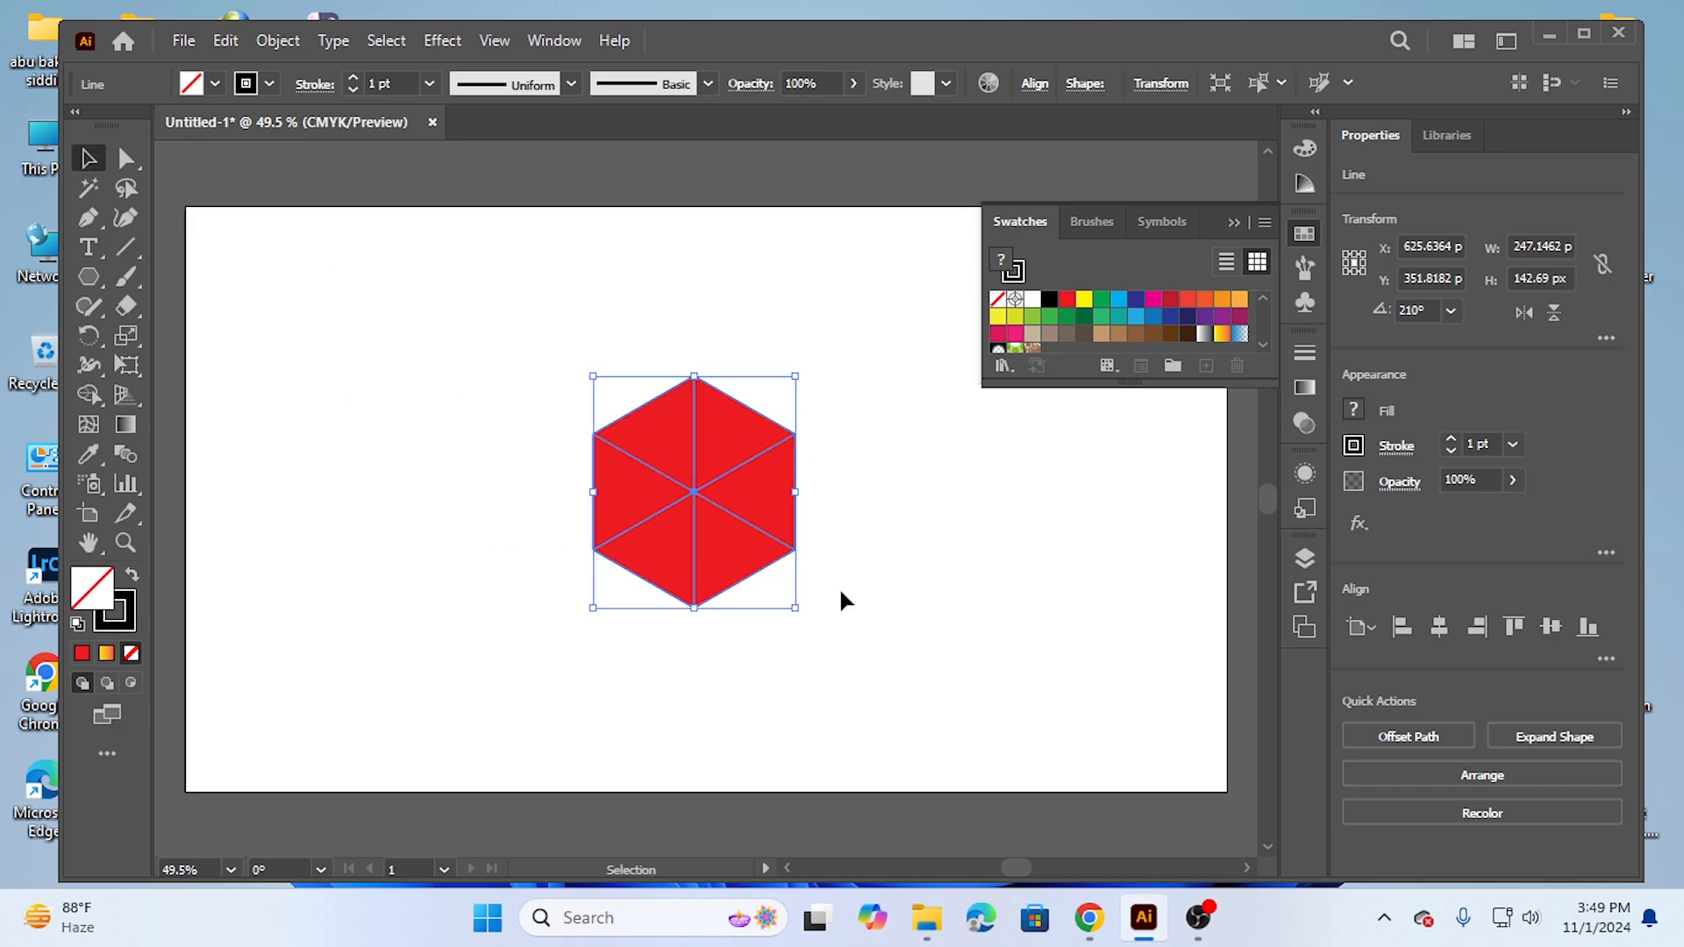
{"action": "left_click", "coordinate": [85, 408]}
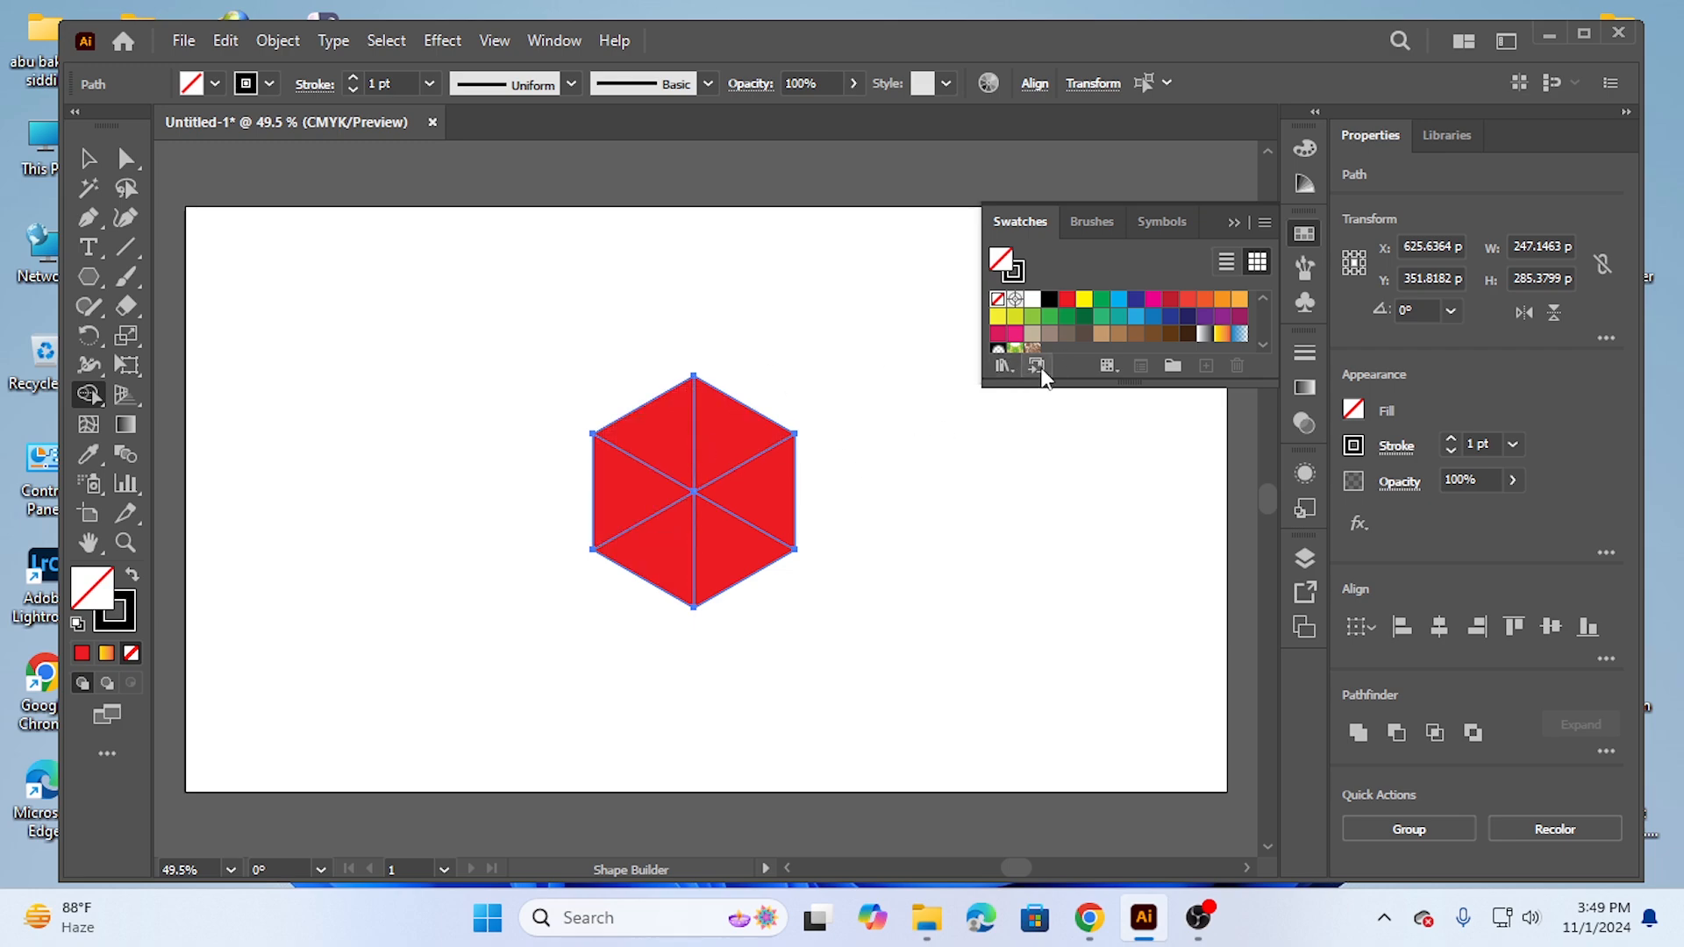
{"action": "left_click", "coordinate": [1049, 318]}
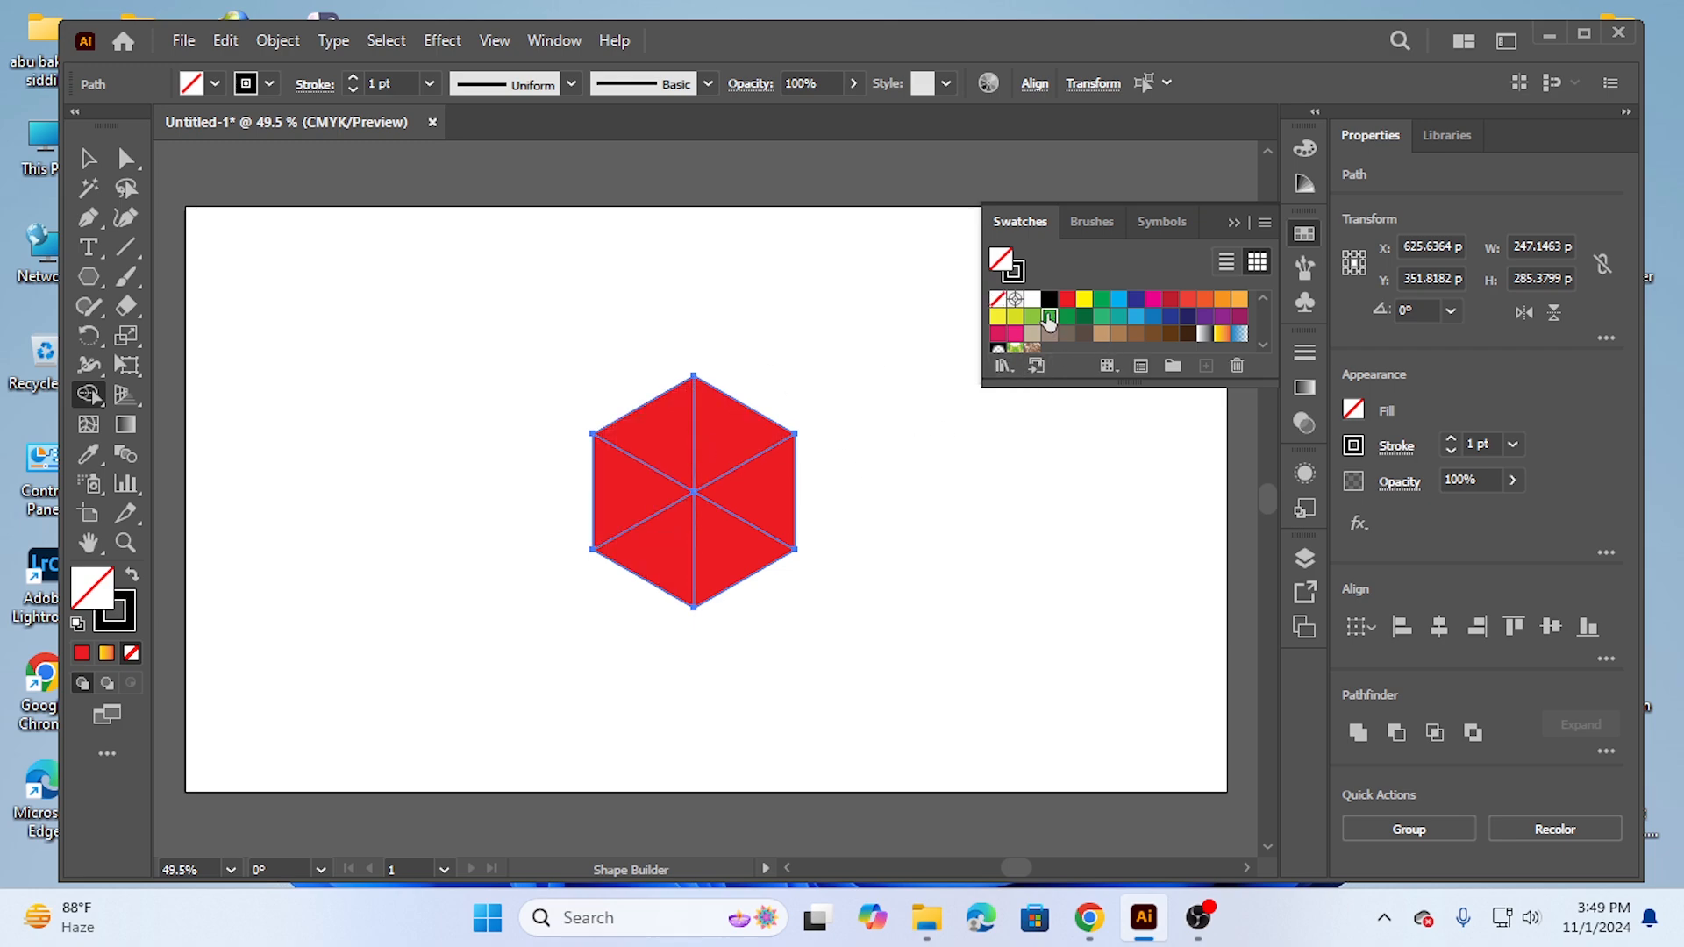
{"action": "left_click", "coordinate": [646, 434]}
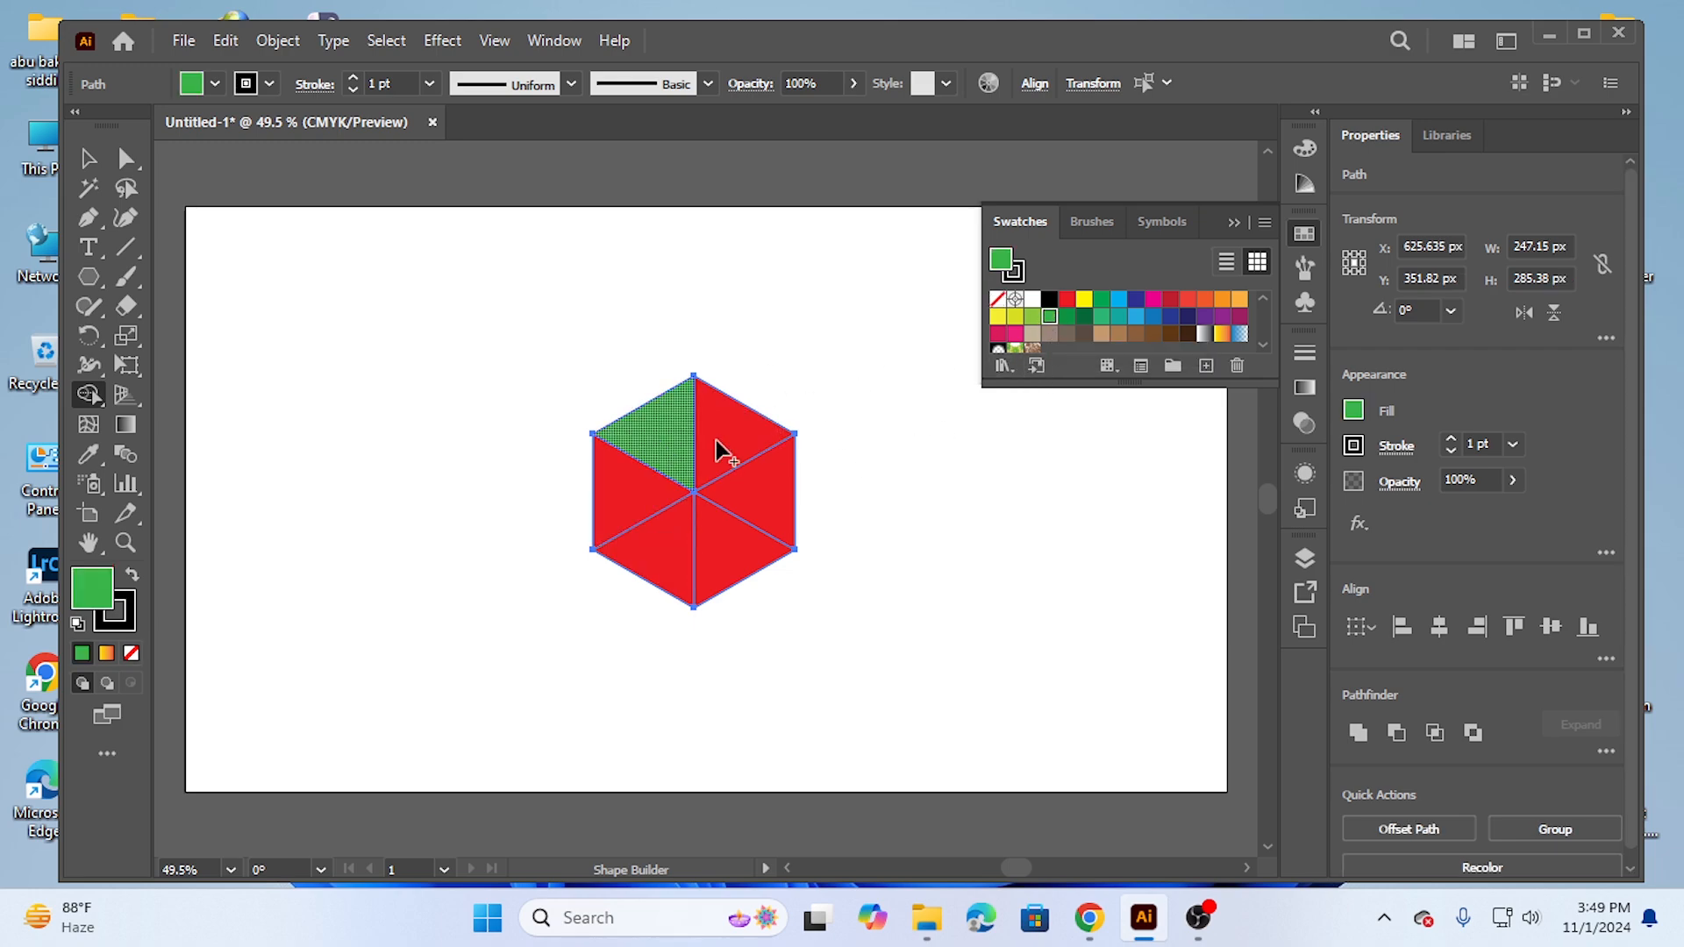
Step: Fill the hexagon's upper-right triangle dark blue, the right one orange and the lower-left one crimson with Shape Builder
{"action": "left_click", "coordinate": [1136, 300]}
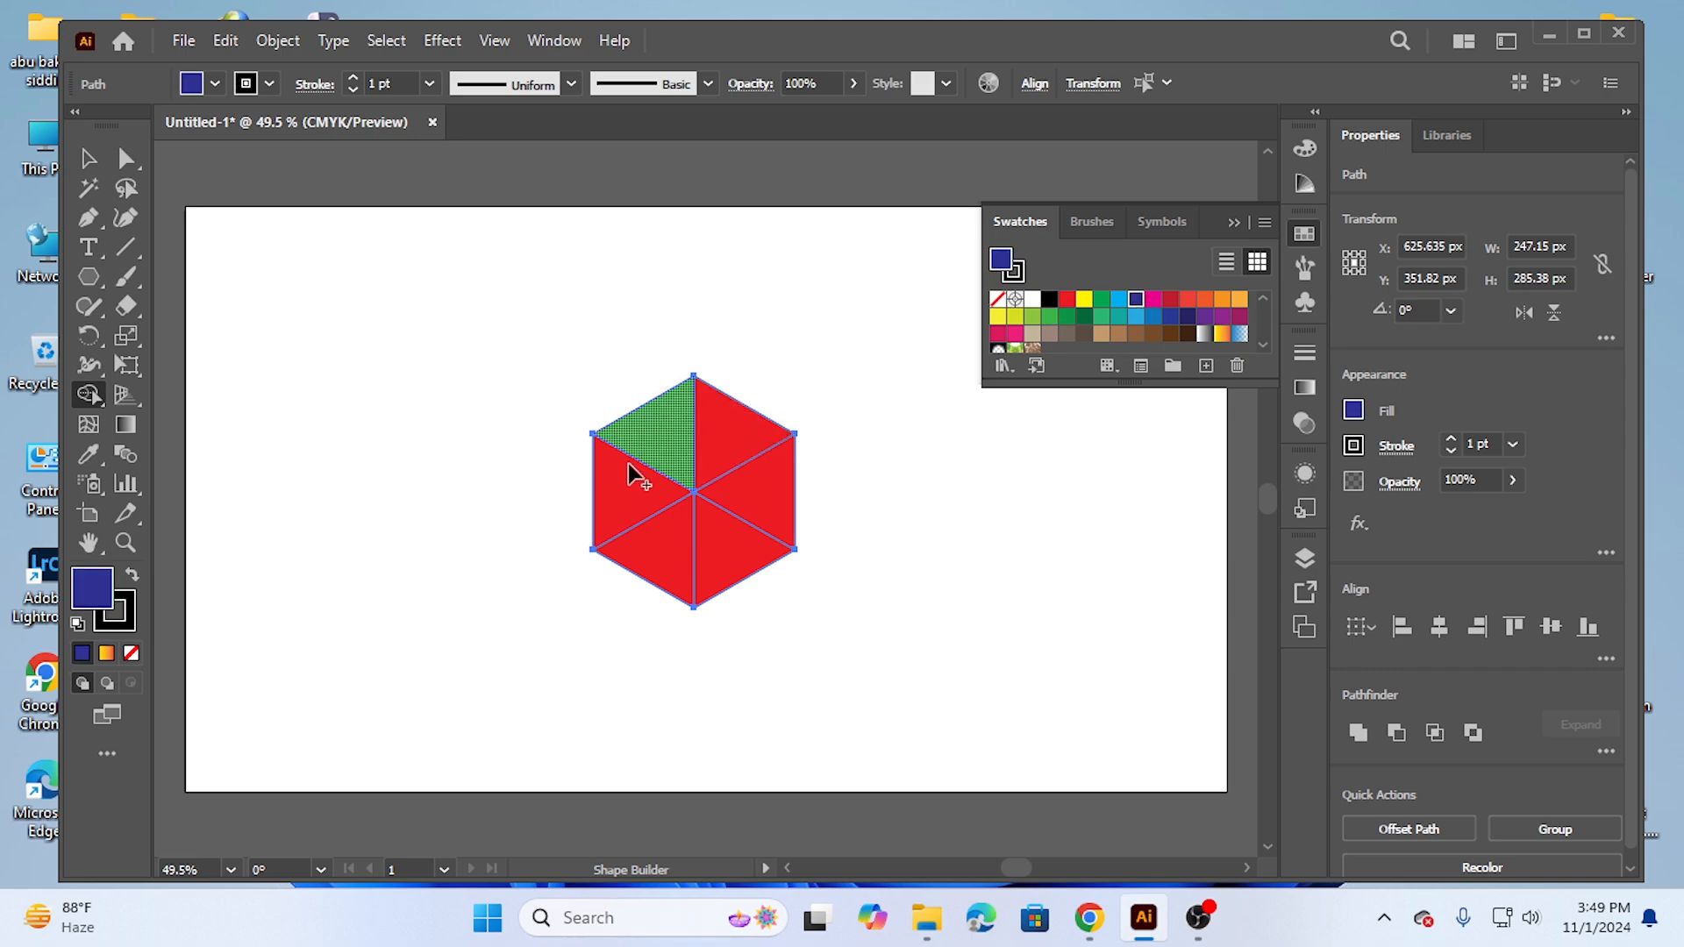
{"action": "left_click", "coordinate": [737, 454]}
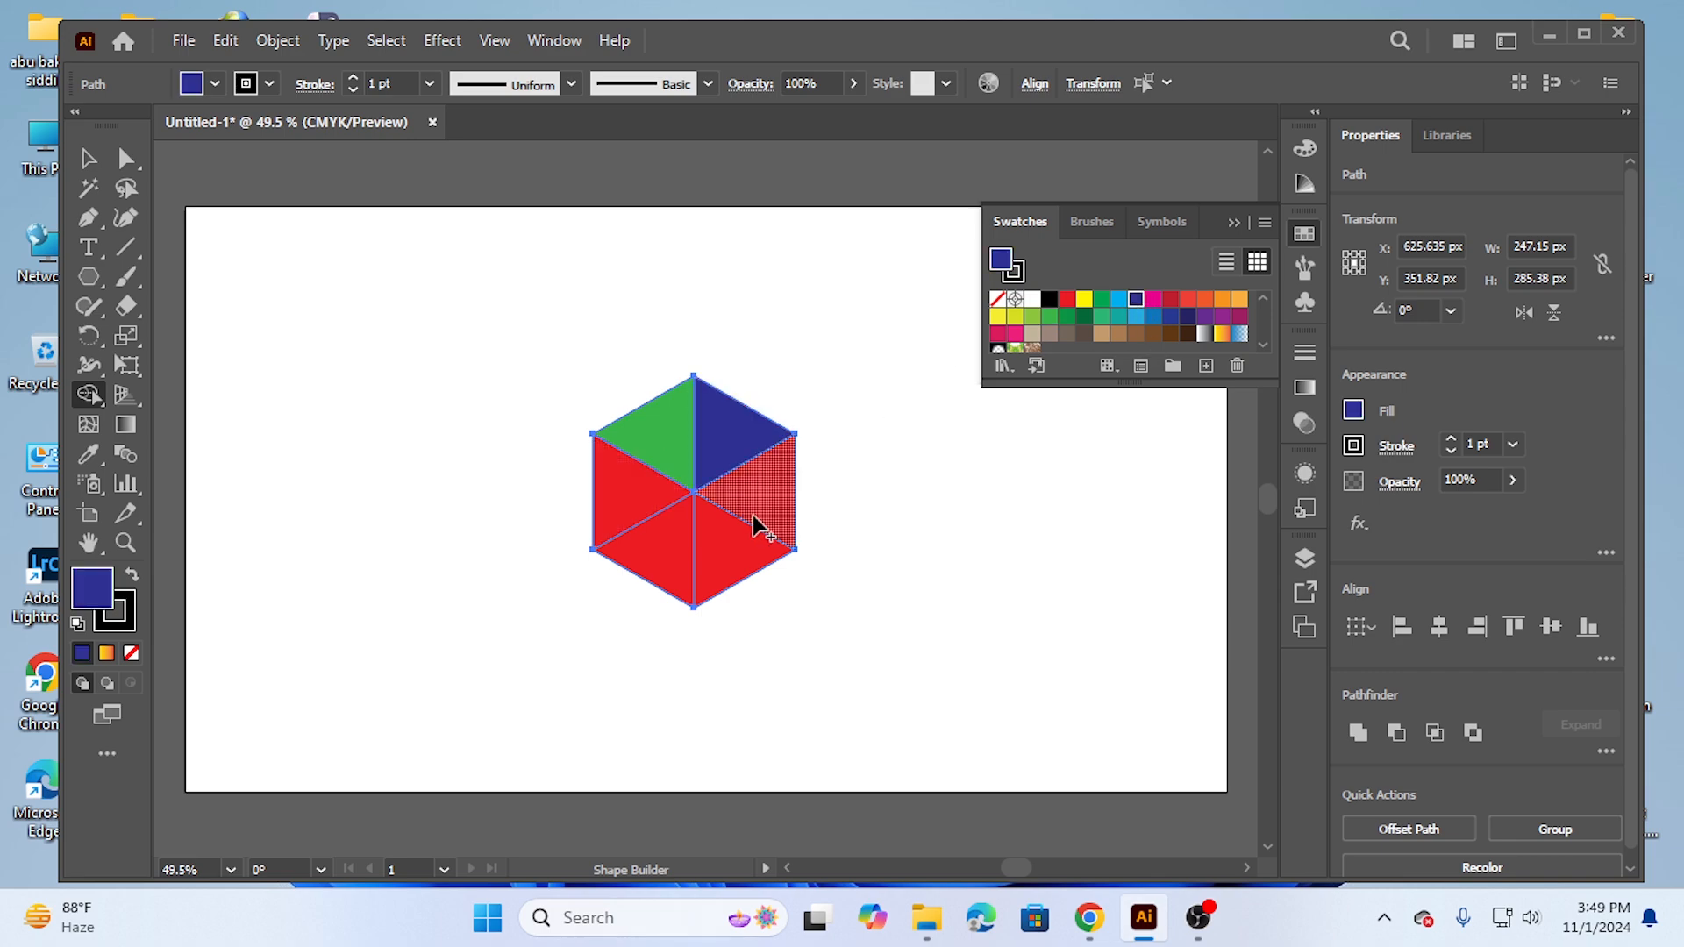
{"action": "left_click", "coordinate": [1222, 299]}
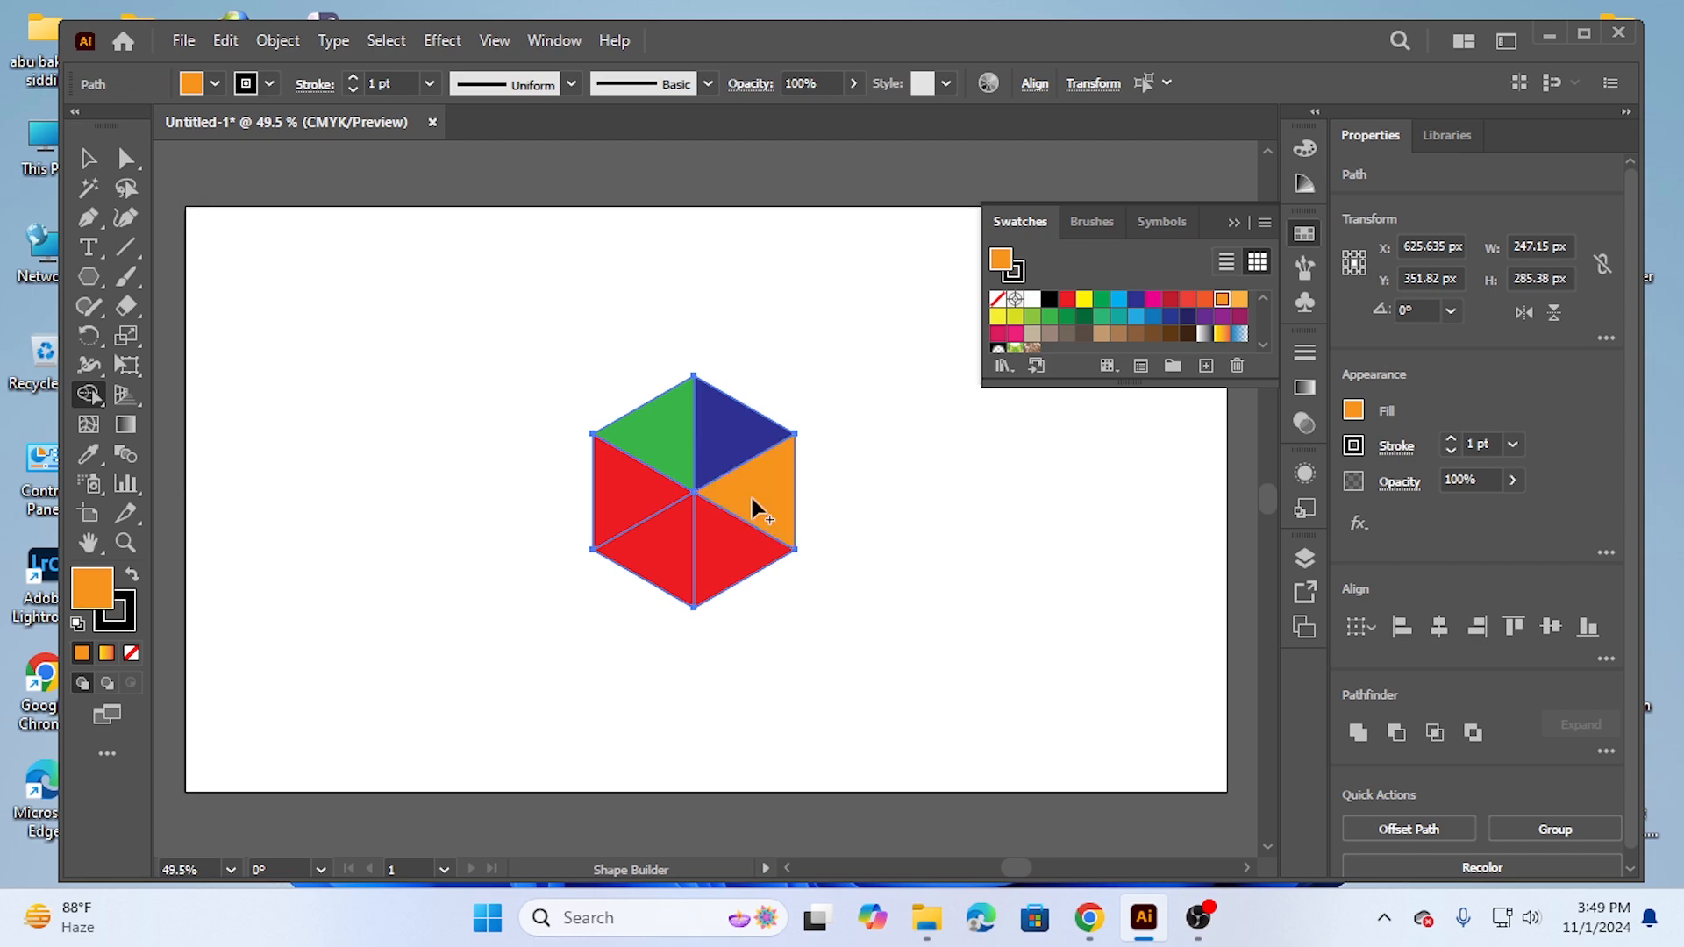
{"action": "left_click", "coordinate": [998, 336]}
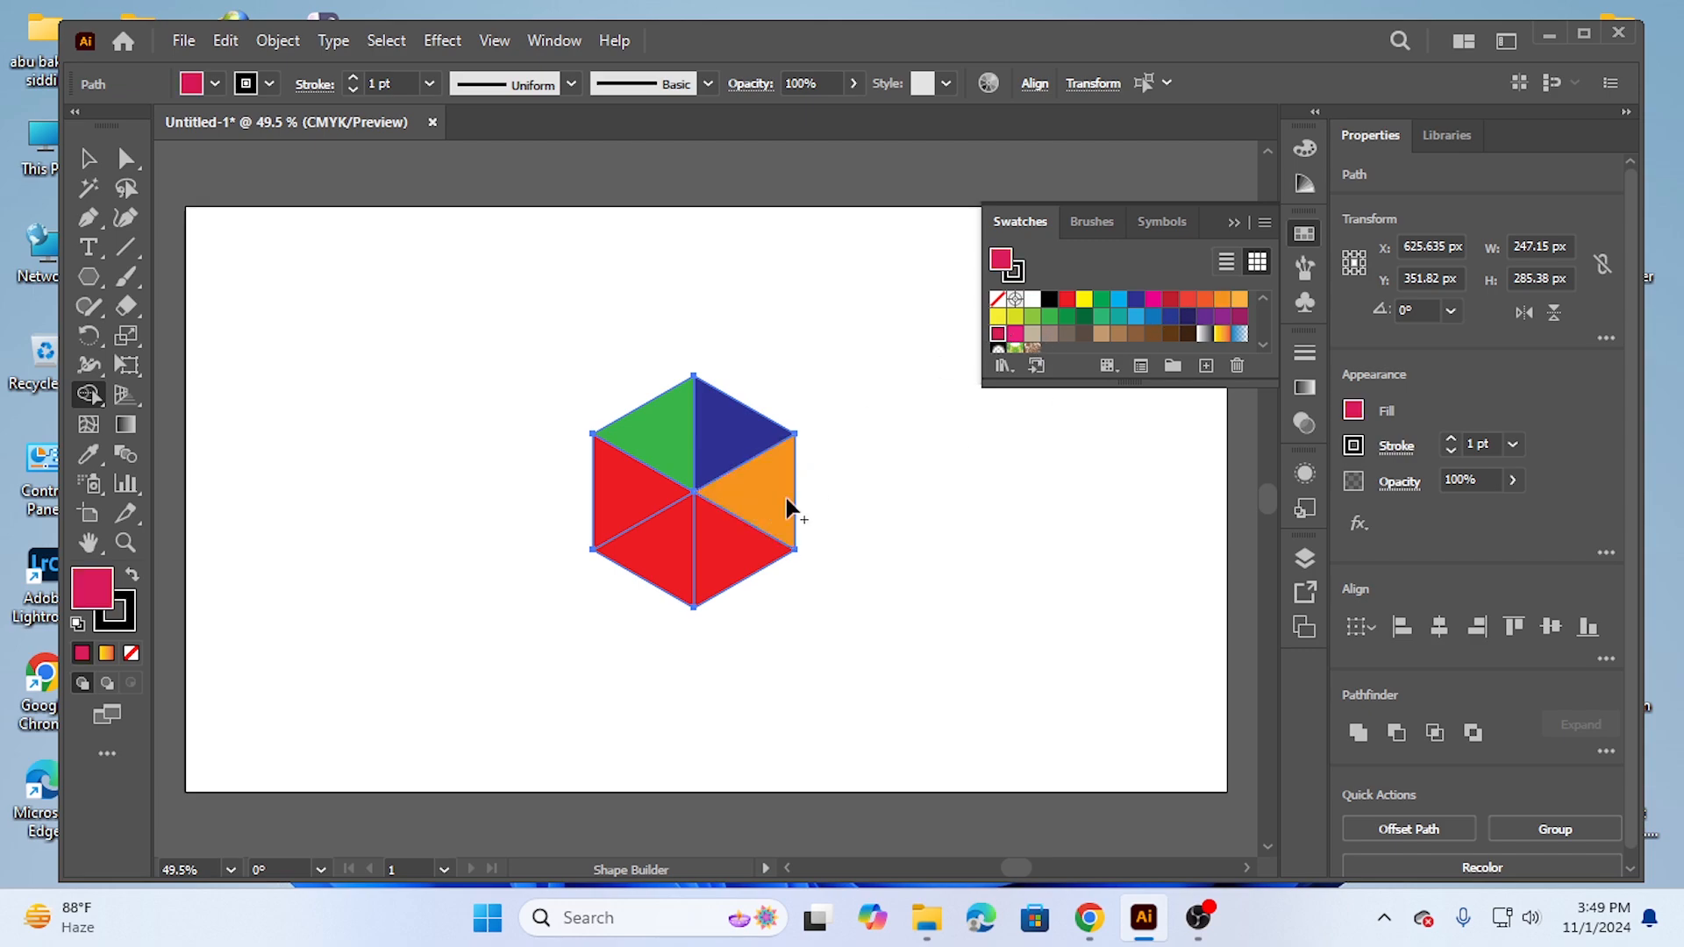
{"action": "left_click", "coordinate": [666, 557]}
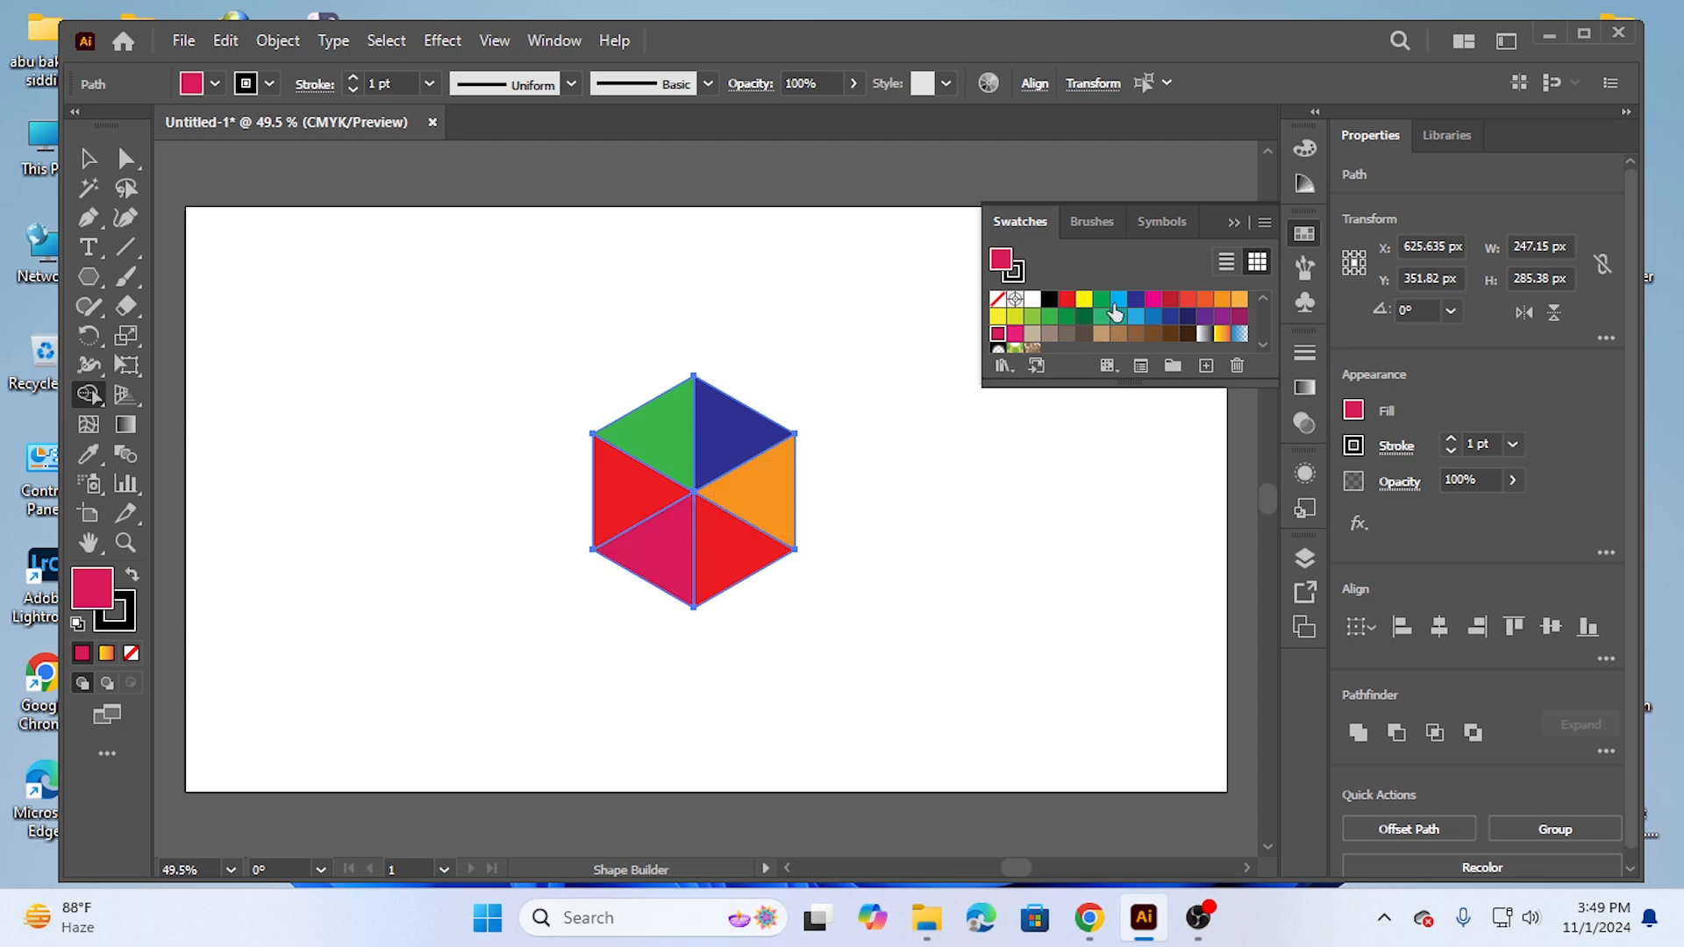
Step: Fill the left triangle with the yellow-orange gradient and merge the six triangles into two halves using Shape Builder
{"action": "left_click", "coordinate": [1222, 333]}
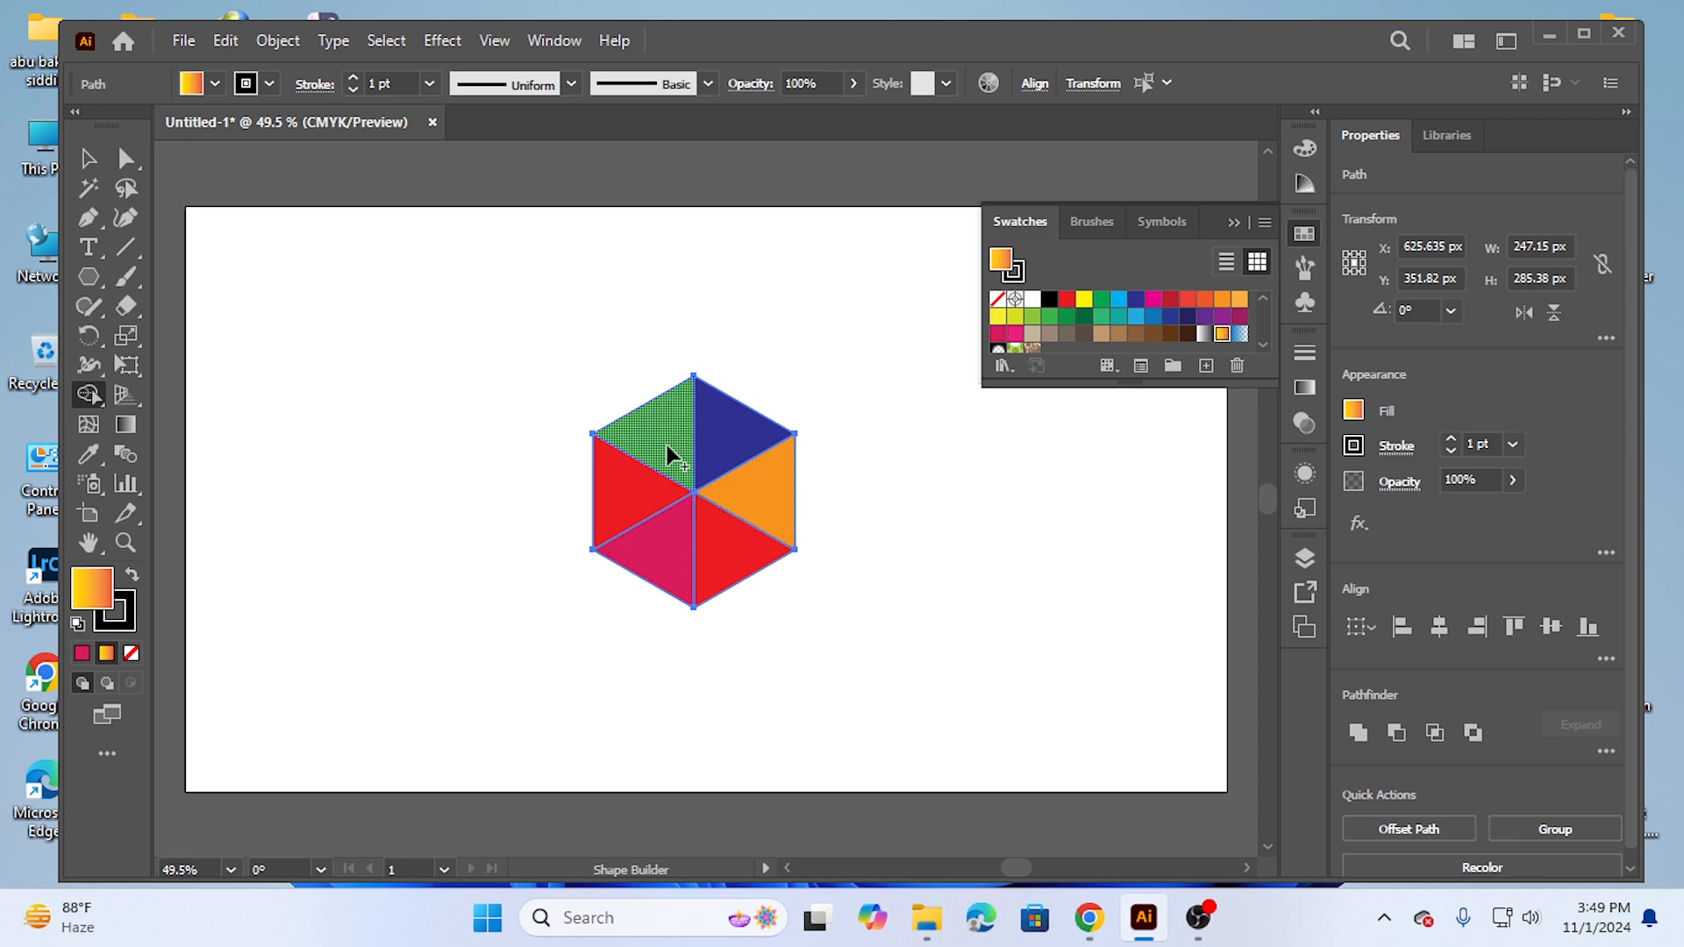
{"action": "left_click", "coordinate": [607, 475]}
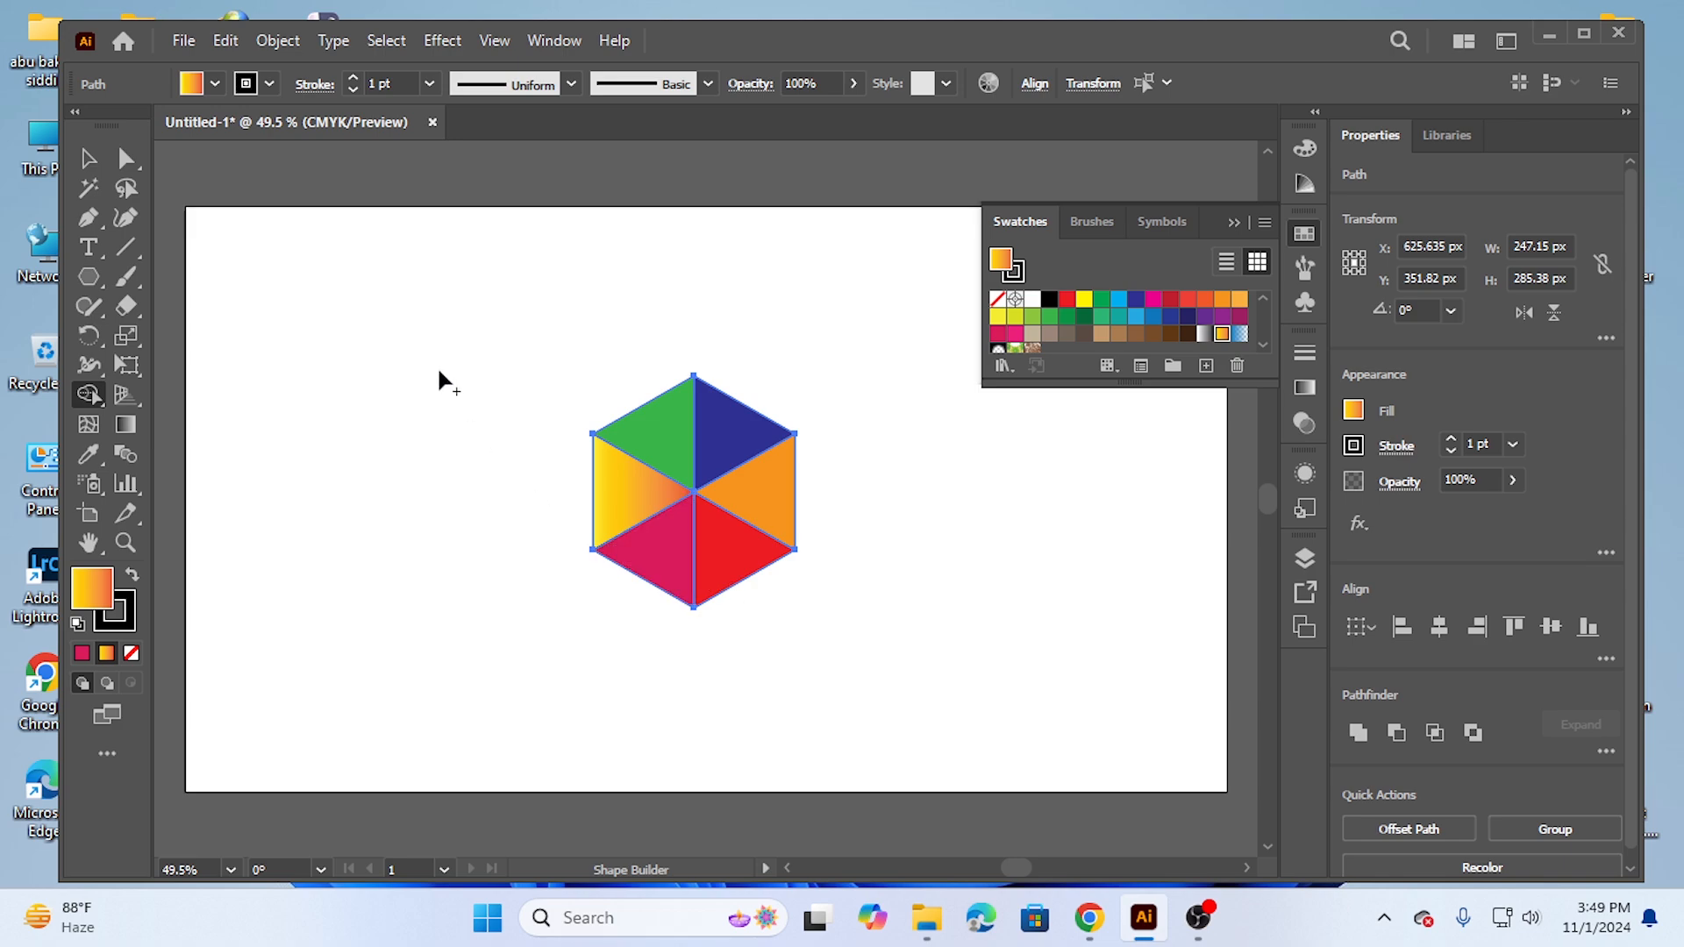
{"action": "mouse_move", "coordinate": [416, 338]}
{"action": "left_mouse_down"}
{"action": "mouse_move", "coordinate": [727, 565]}
{"action": "mouse_move", "coordinate": [826, 596]}
{"action": "left_mouse_up"}
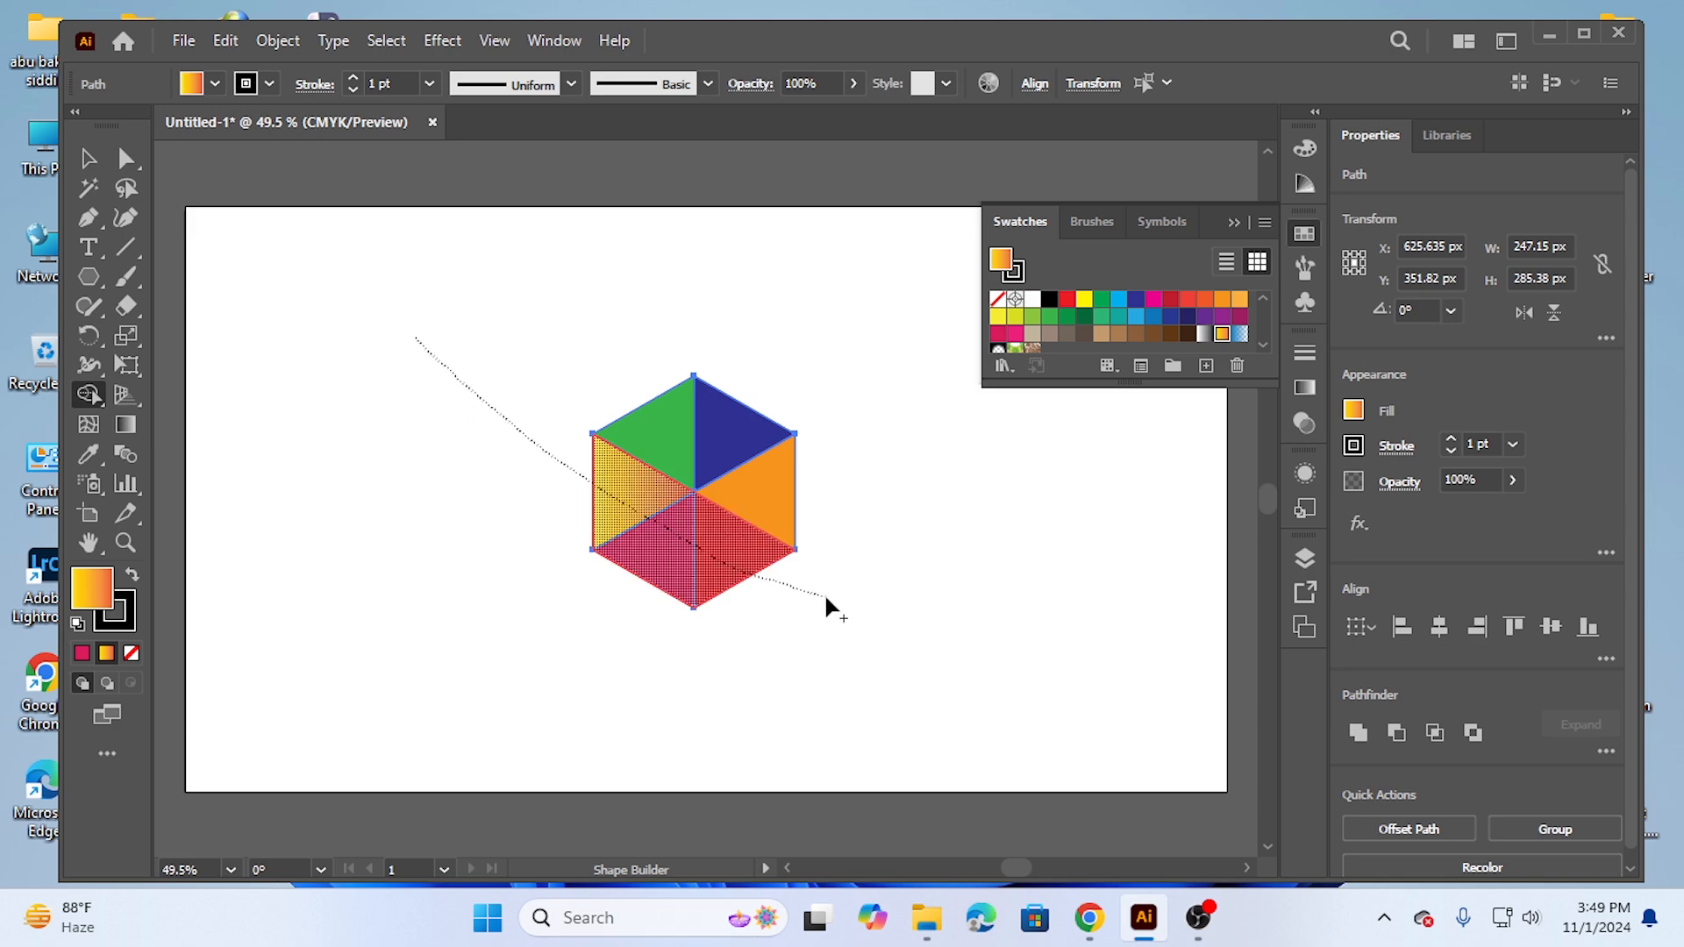
{"action": "left_click_drag", "start_coordinate": [824, 593], "coordinate": [825, 590]}
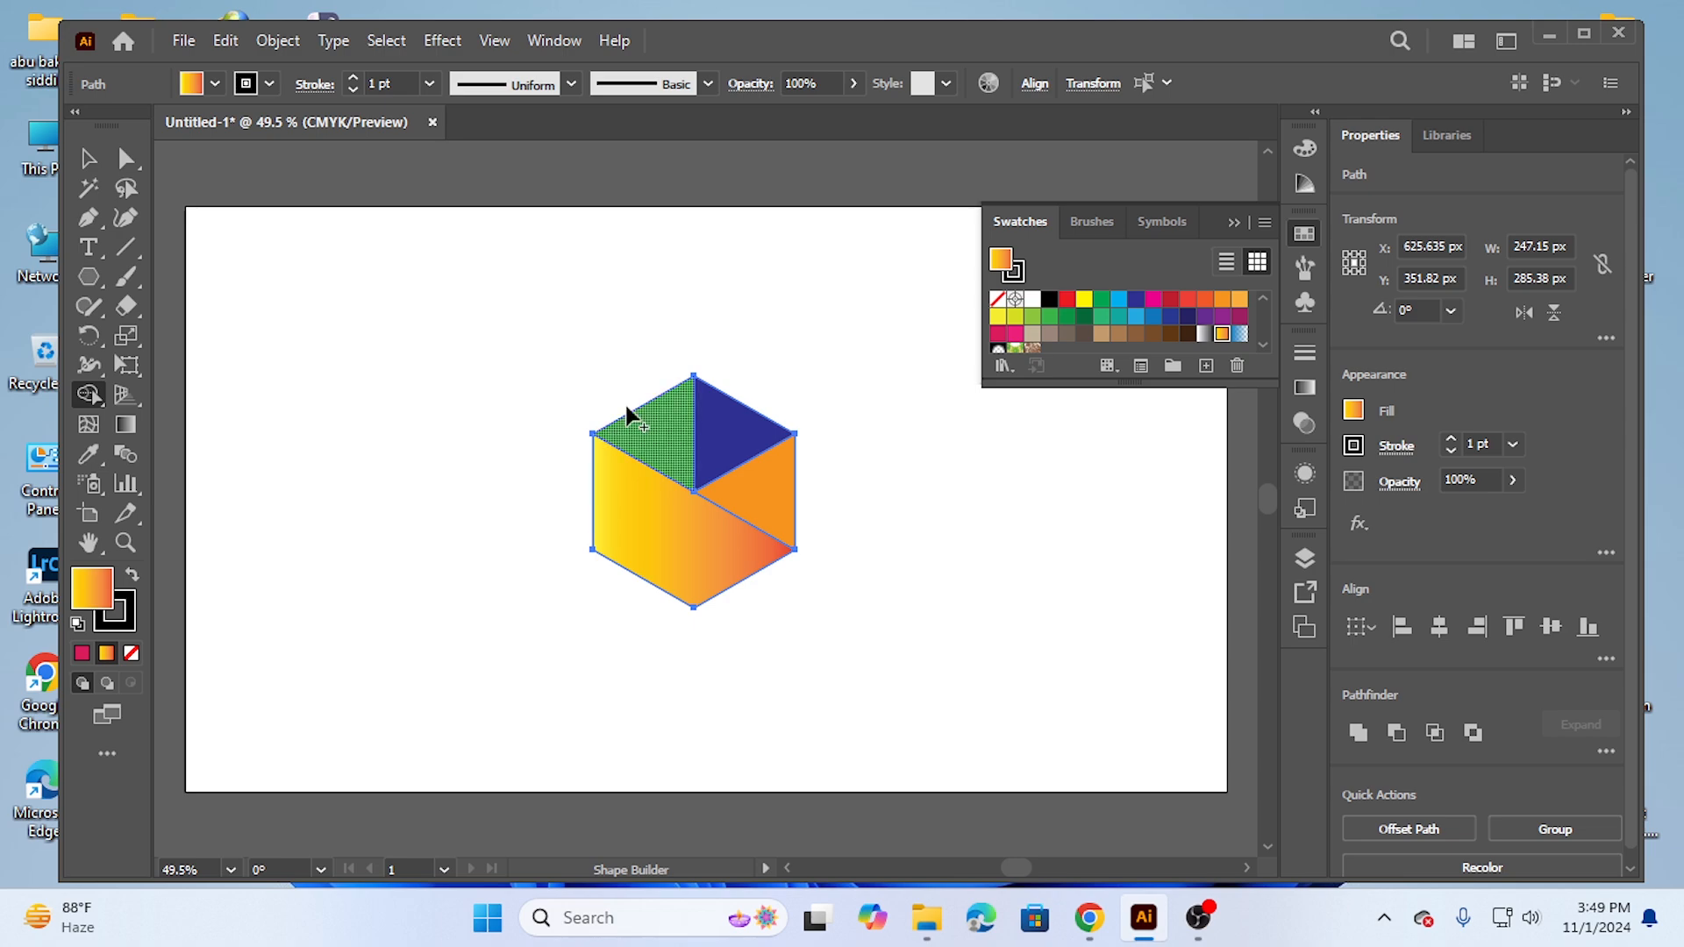
{"action": "left_click_drag", "start_coordinate": [555, 277], "coordinate": [805, 492]}
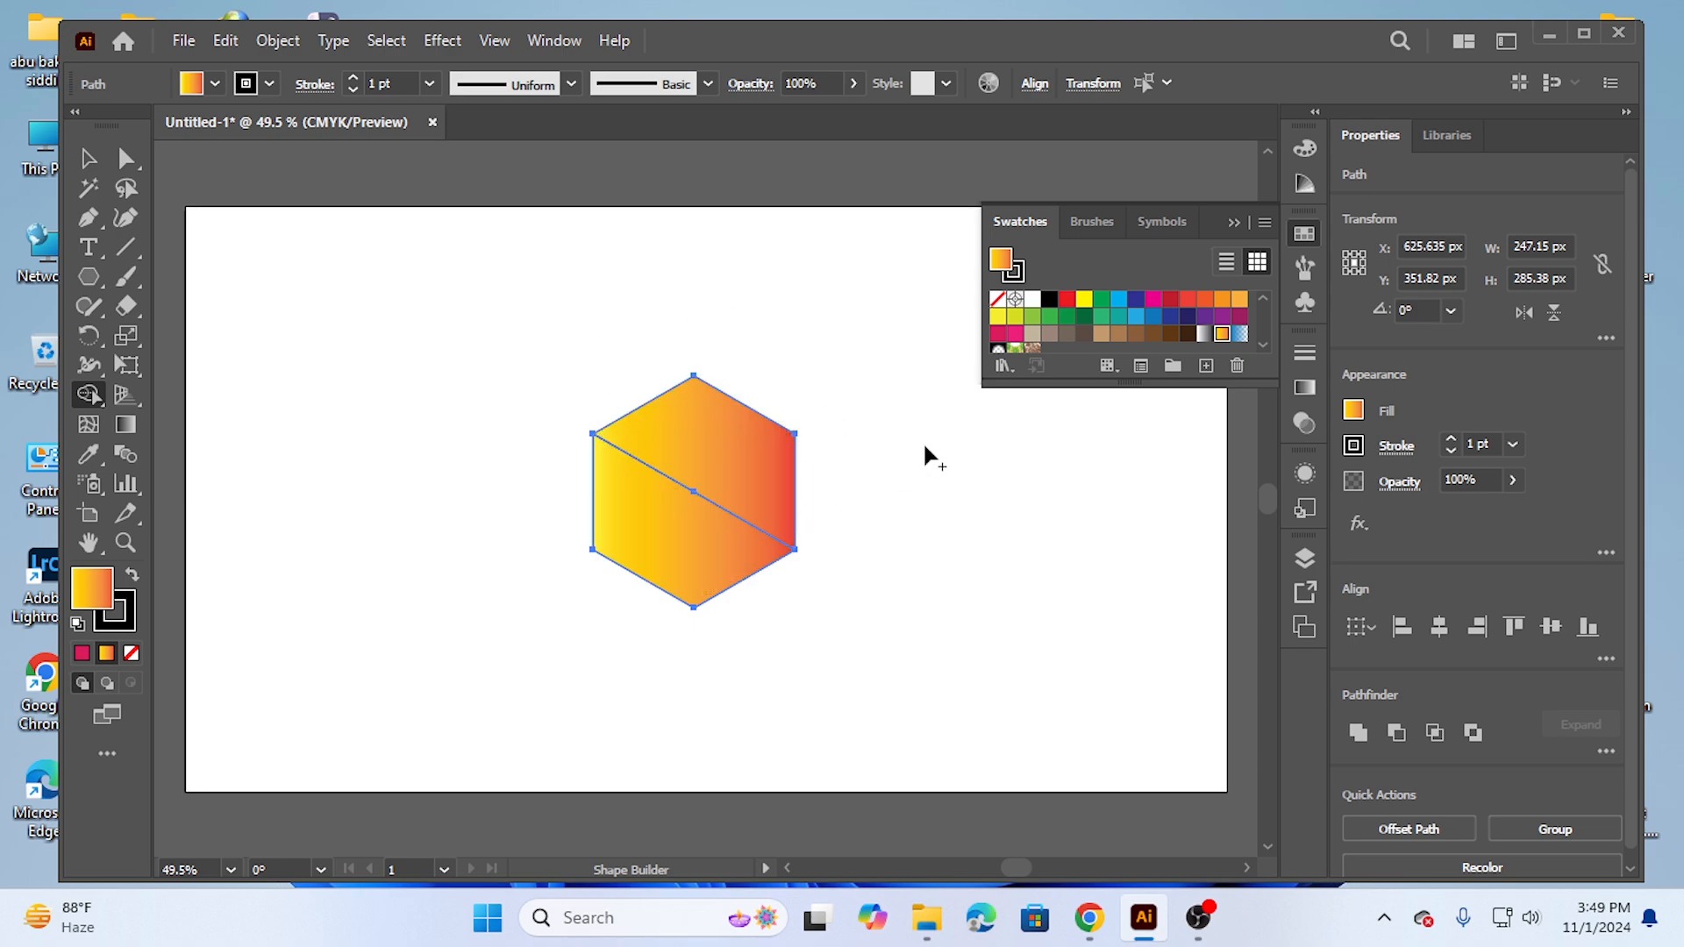
Step: Undo the triangle merges and the gradient fill of the left triangle
{"action": "key", "text": "ctrl+z"}
{"action": "key", "text": "ctrl+z"}
{"action": "key", "text": "ctrl+z"}
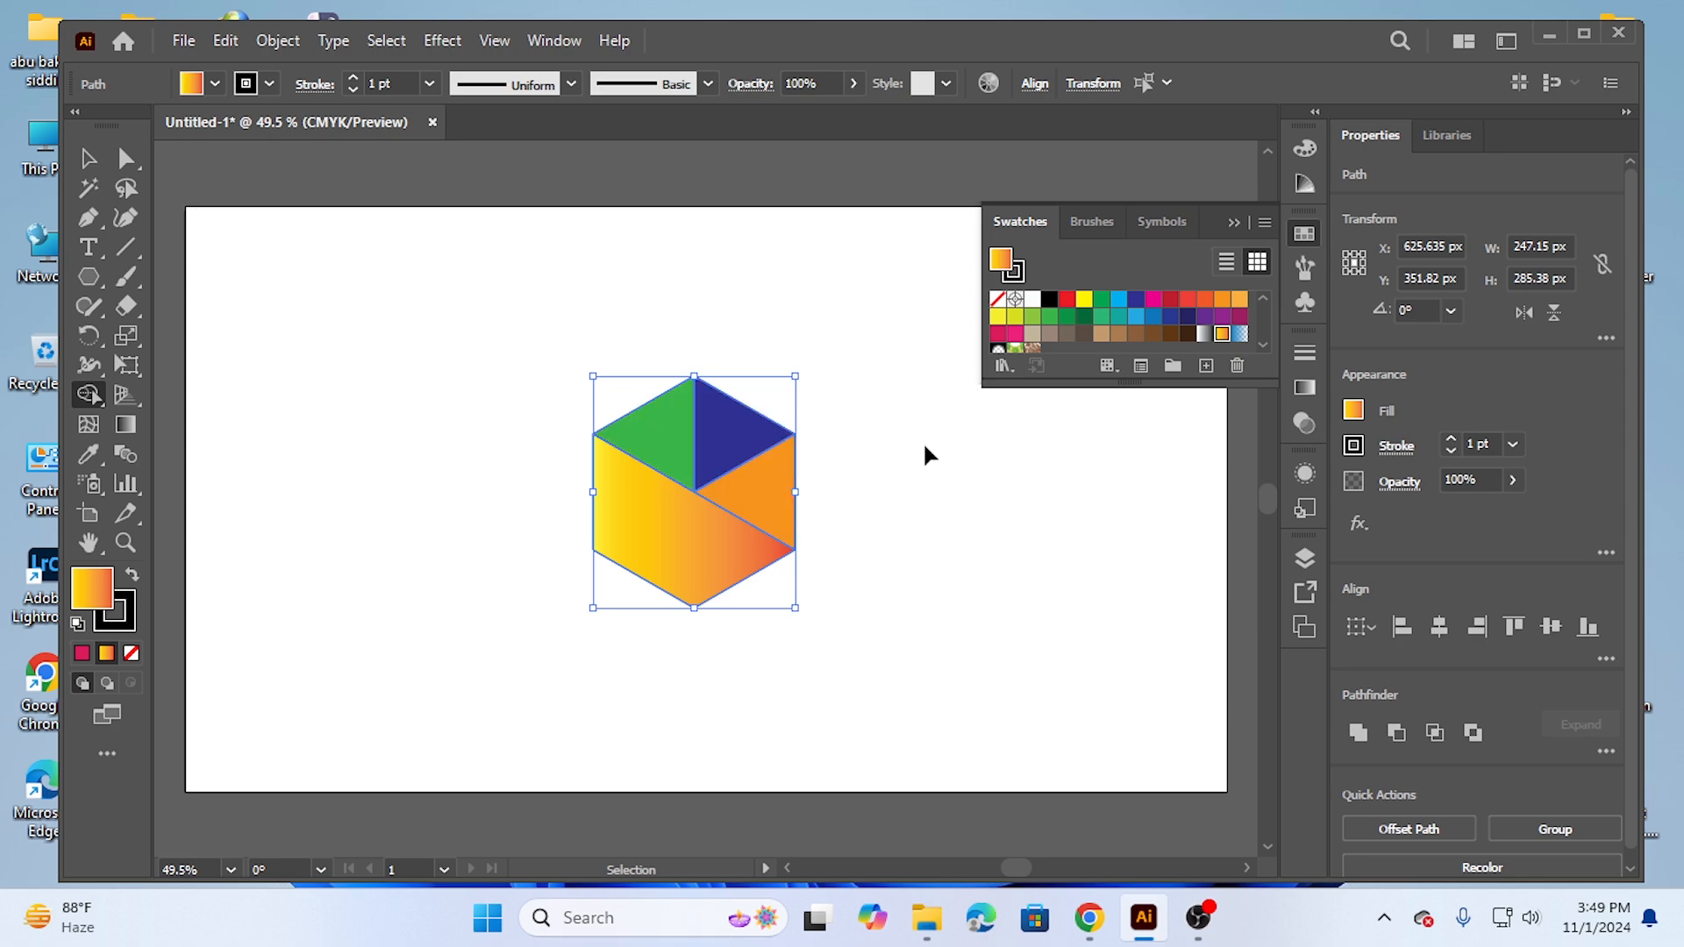
{"action": "key", "text": "ctrl+z"}
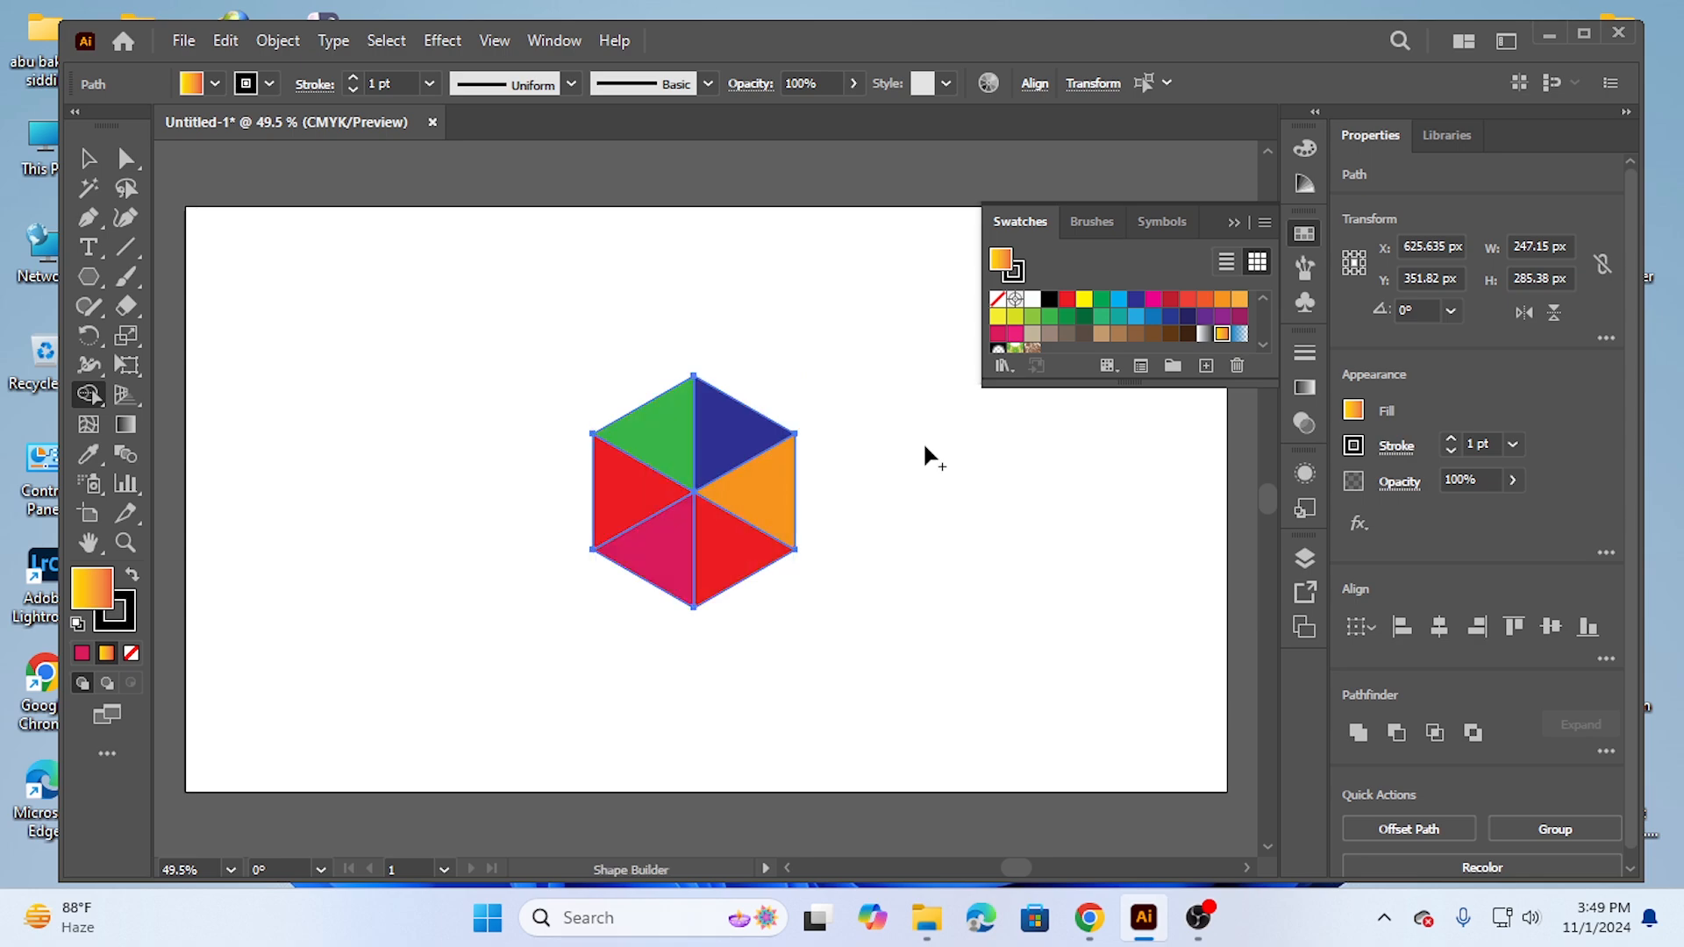
Step: Fill the hexagon's left triangle dark brown with Shape Builder and return to the Selection tool
{"action": "left_click", "coordinate": [1169, 334]}
{"action": "left_click", "coordinate": [640, 499]}
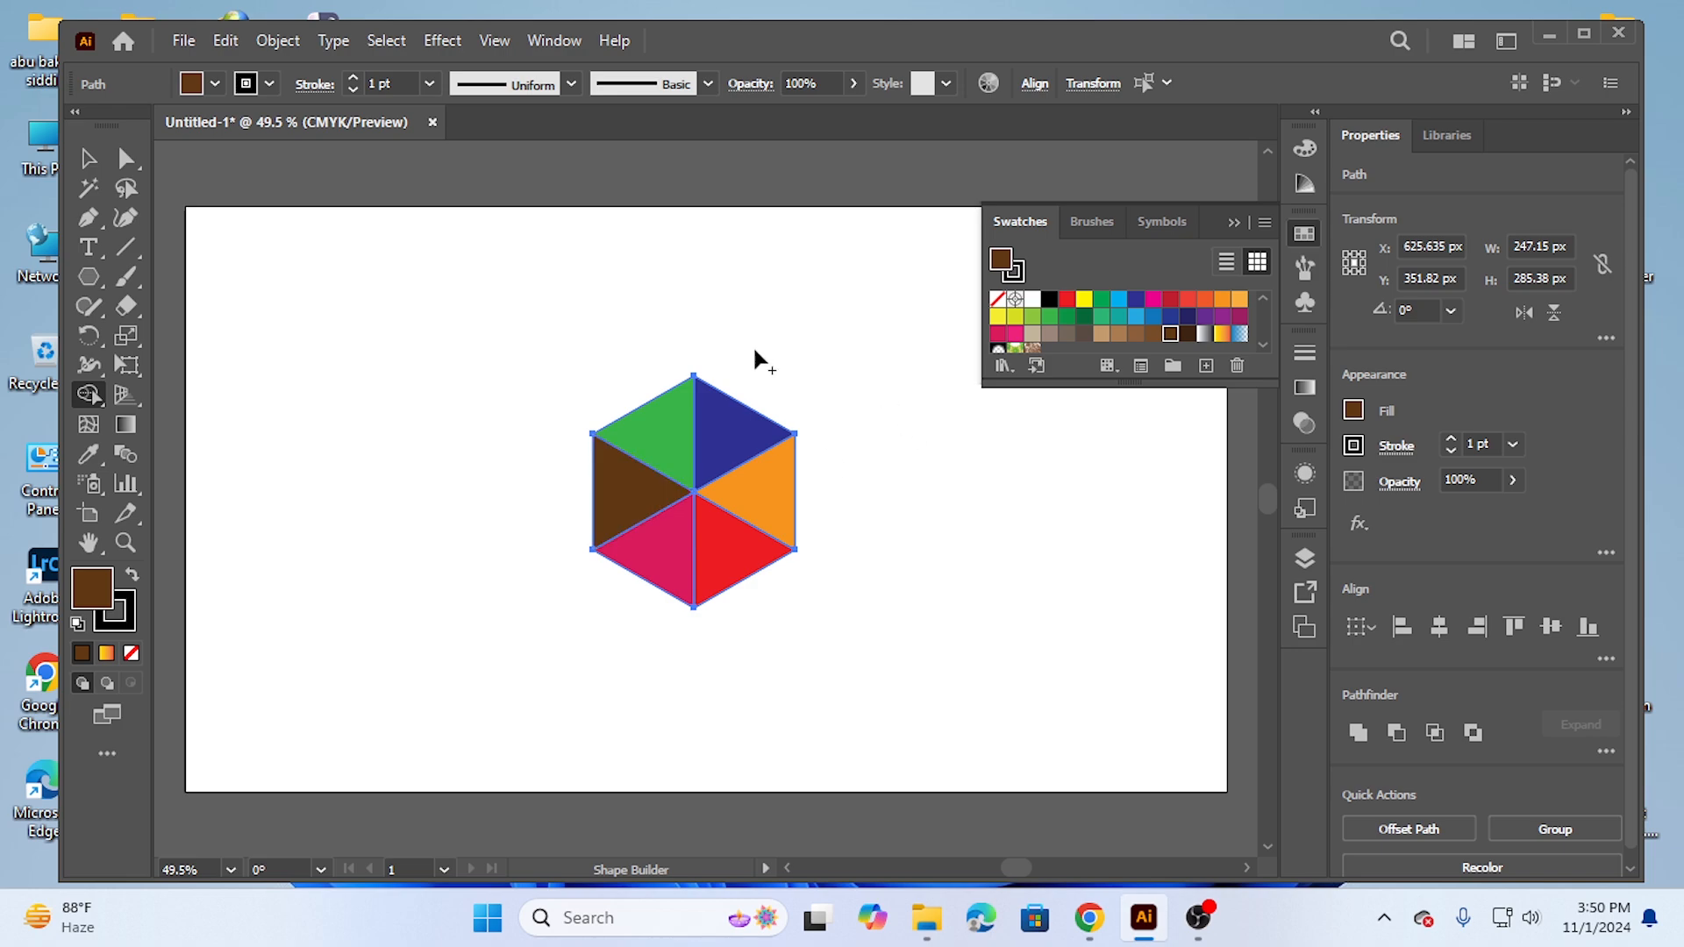
{"action": "key", "text": "v"}
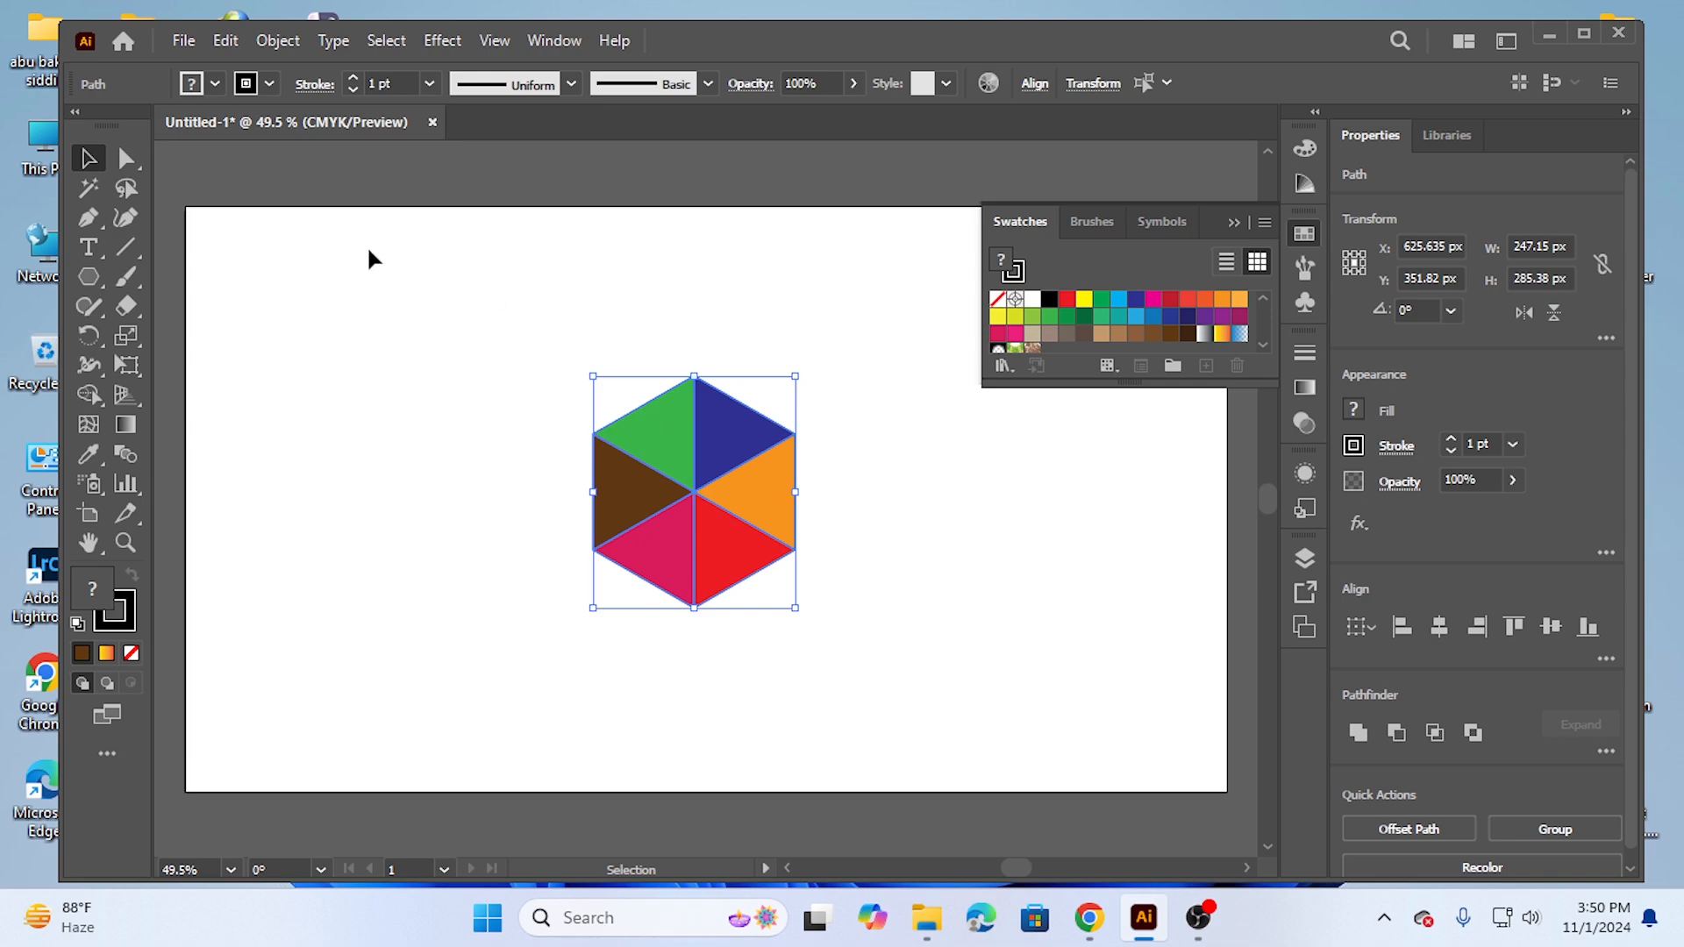
Step: Pull the hexagon's six coloured triangles apart with the Direct Selection tool, arranging them in two columns
{"action": "left_click", "coordinate": [123, 156]}
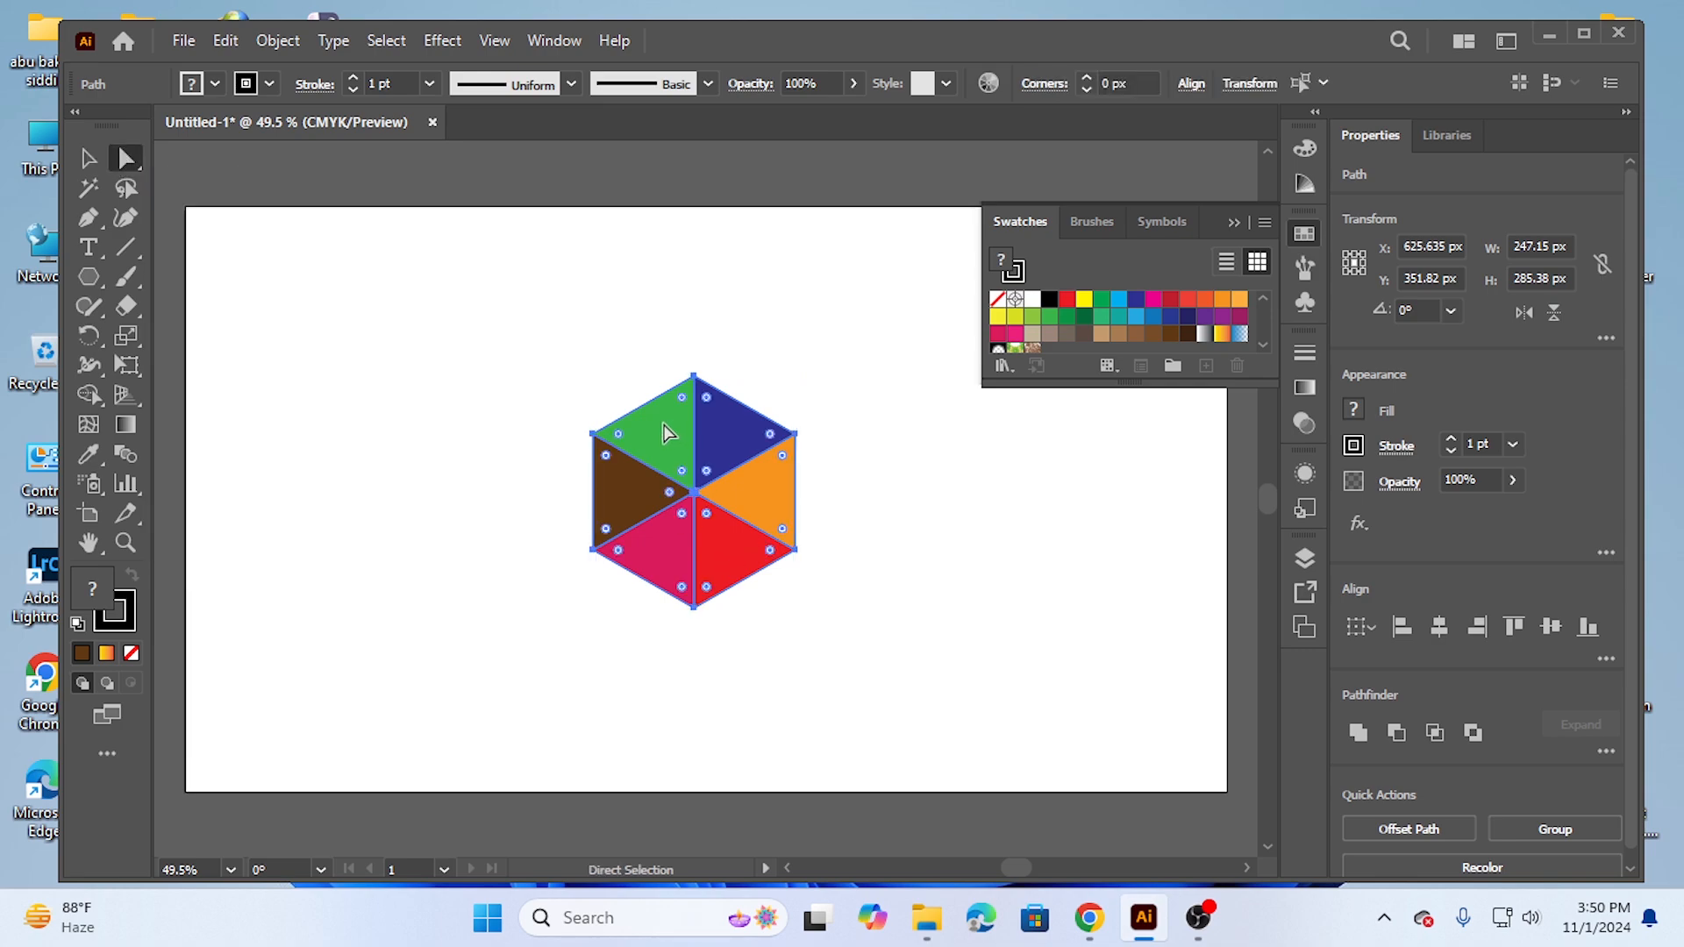
{"action": "left_click_drag", "start_coordinate": [664, 440], "coordinate": [605, 355]}
{"action": "left_click", "coordinate": [523, 379]}
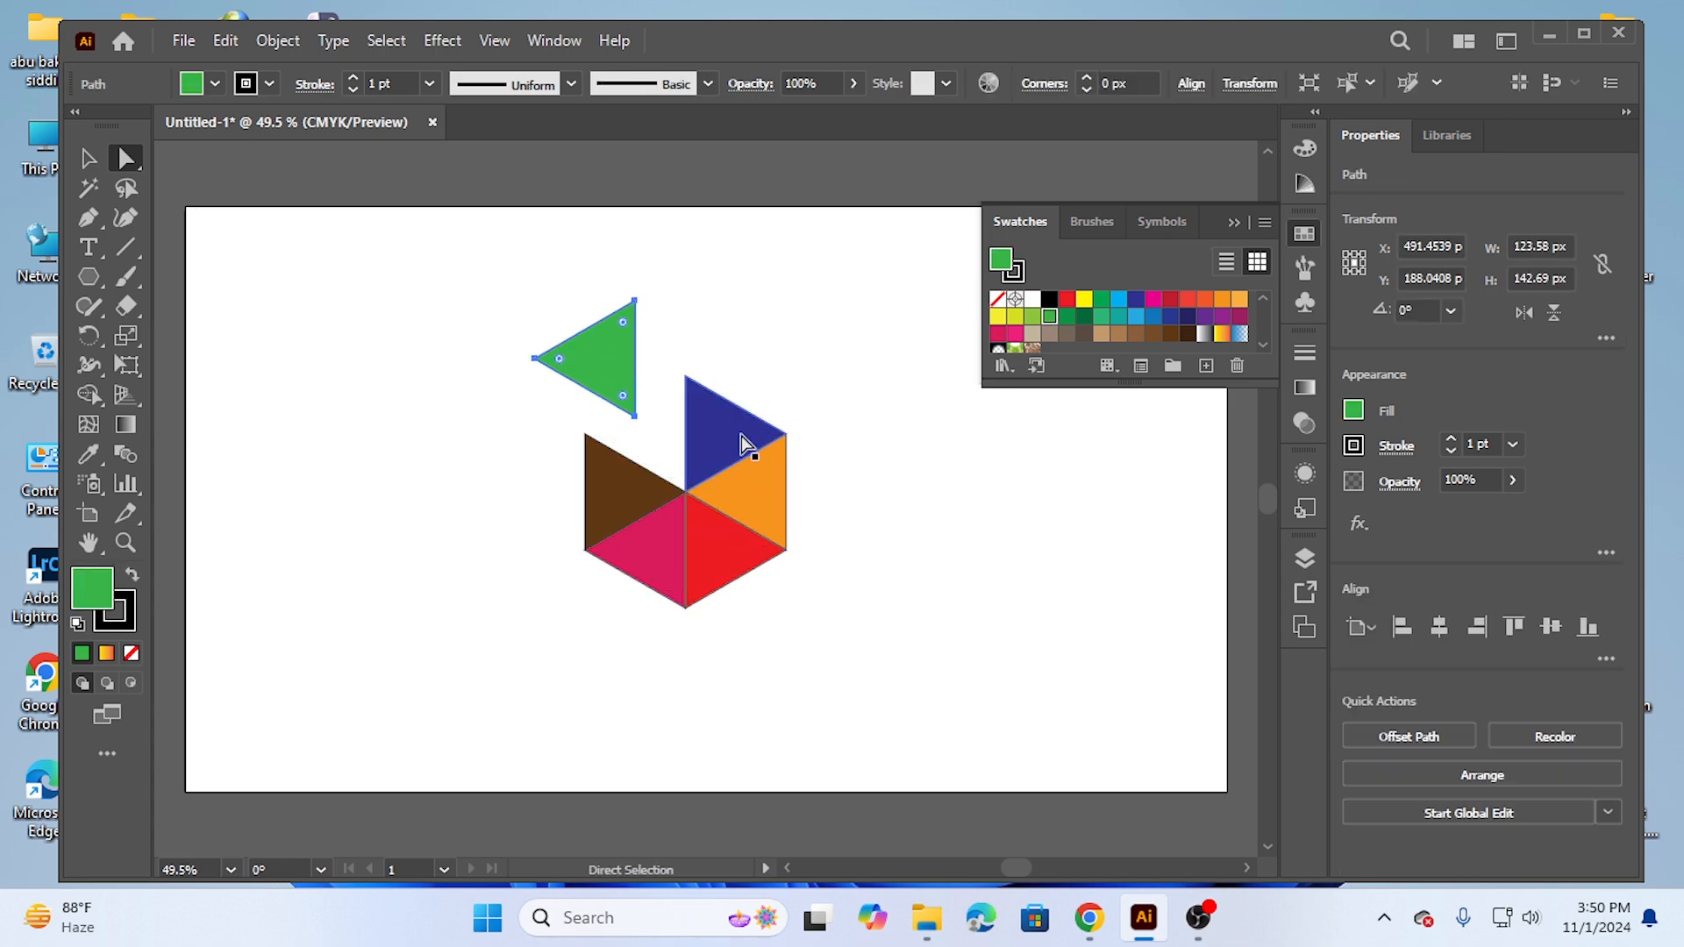
{"action": "left_click_drag", "start_coordinate": [740, 441], "coordinate": [788, 439]}
{"action": "left_click_drag", "start_coordinate": [601, 511], "coordinate": [550, 509]}
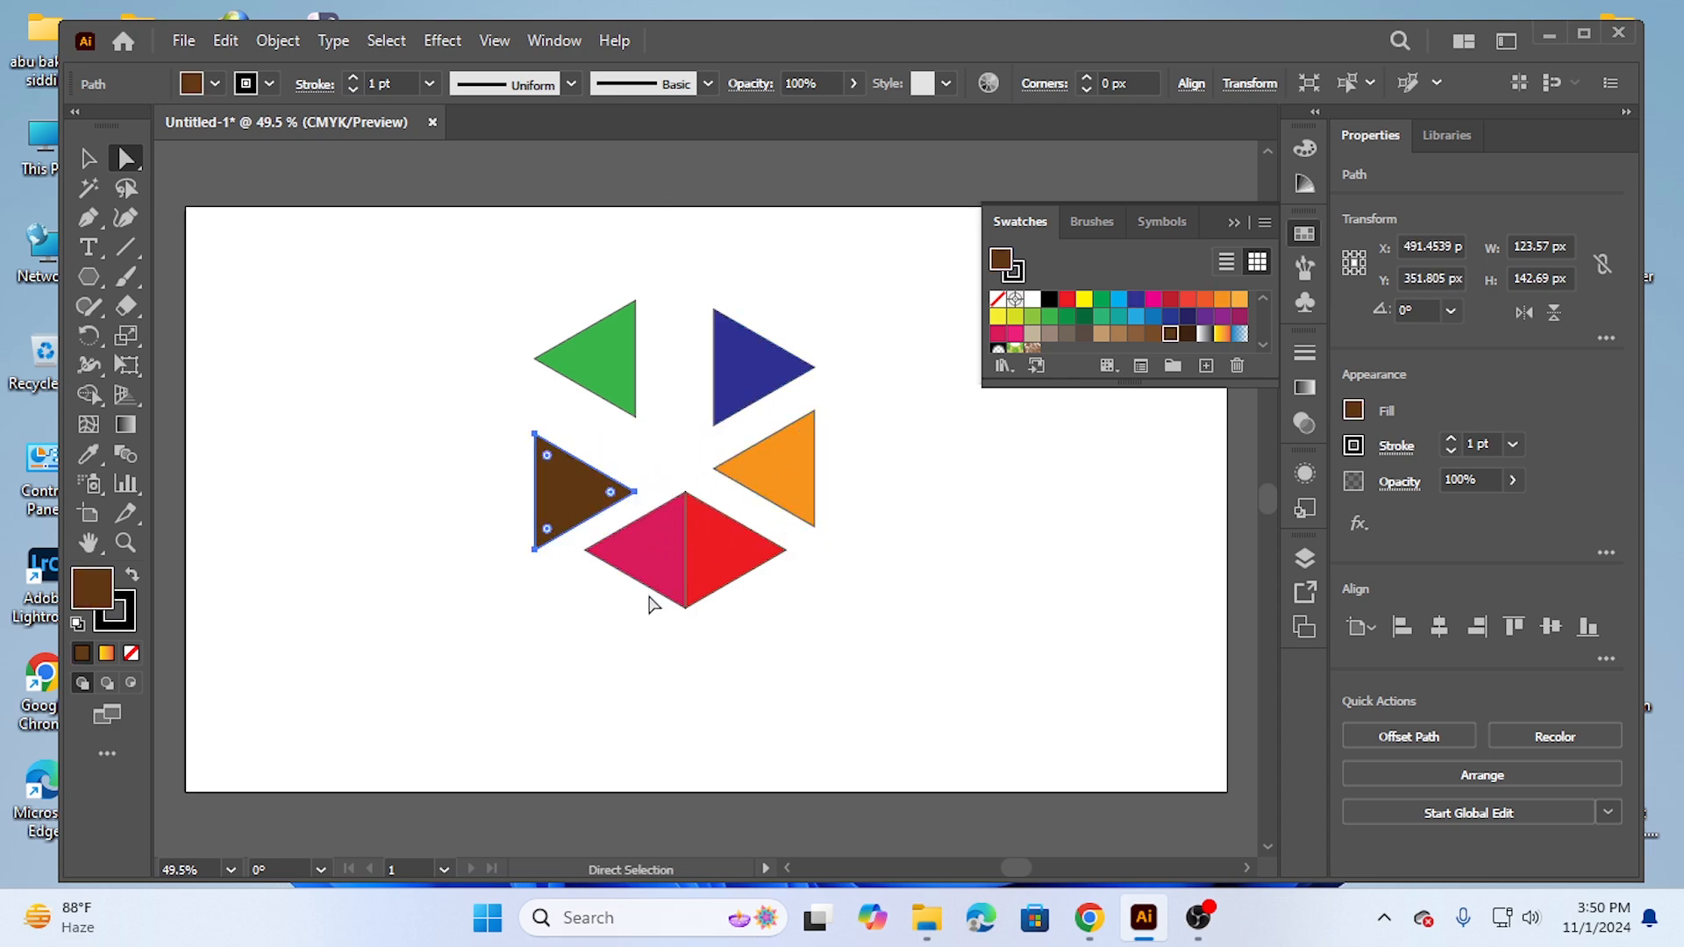
{"action": "left_click_drag", "start_coordinate": [656, 579], "coordinate": [609, 584]}
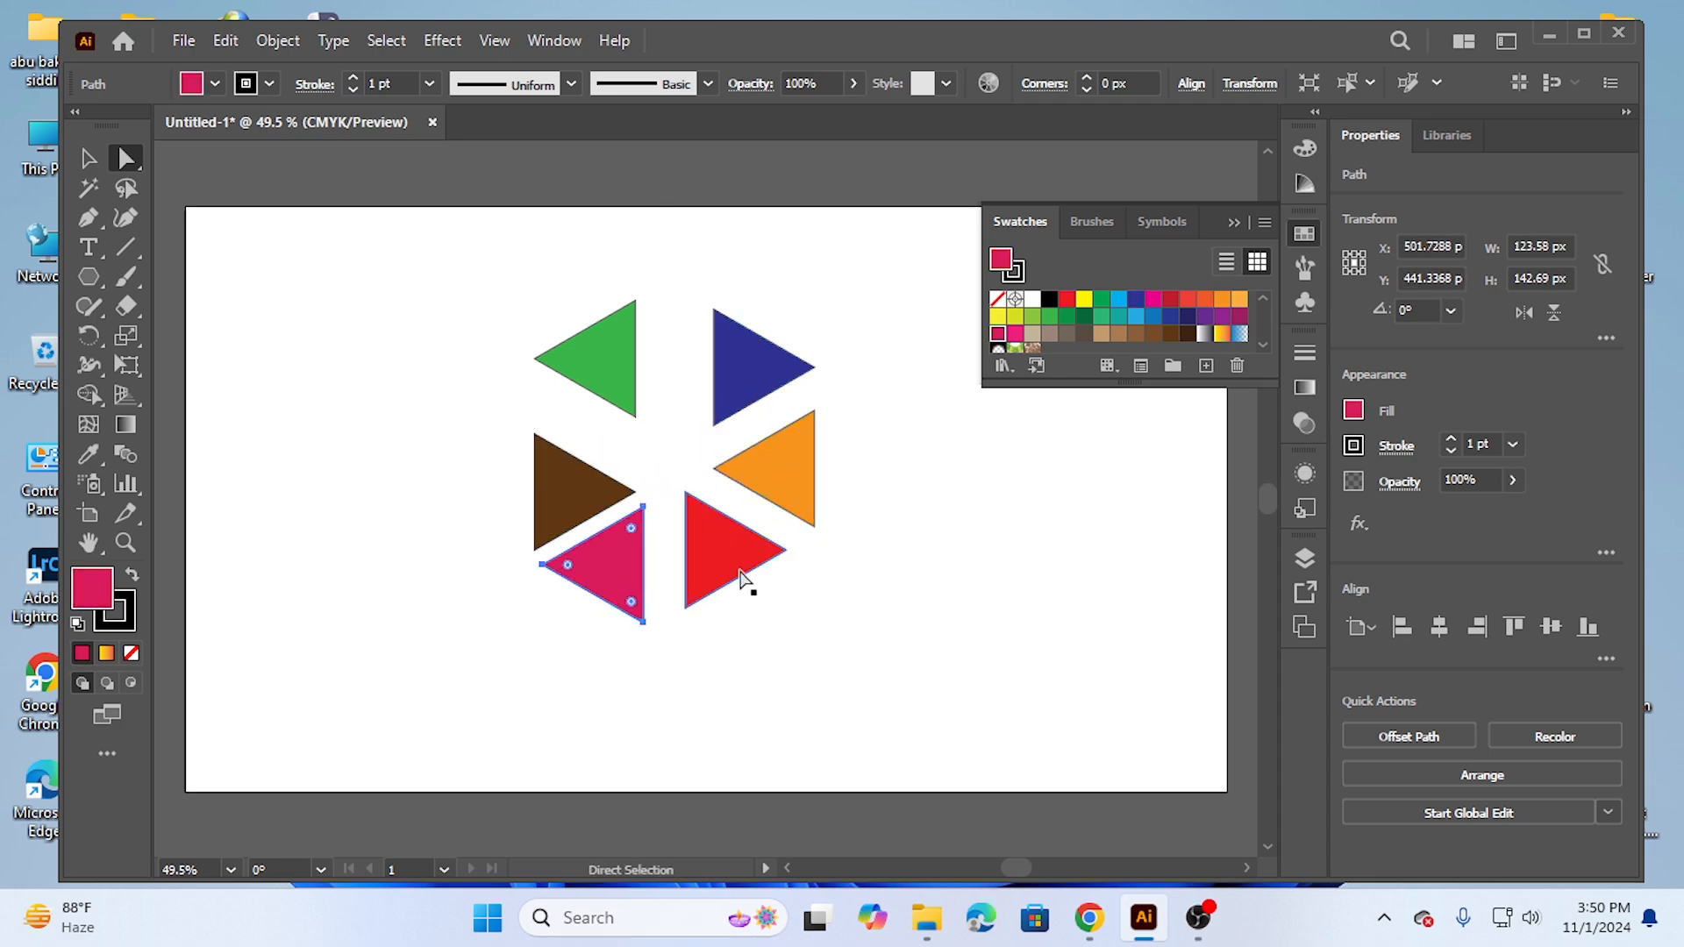
{"action": "left_click_drag", "start_coordinate": [737, 563], "coordinate": [766, 577]}
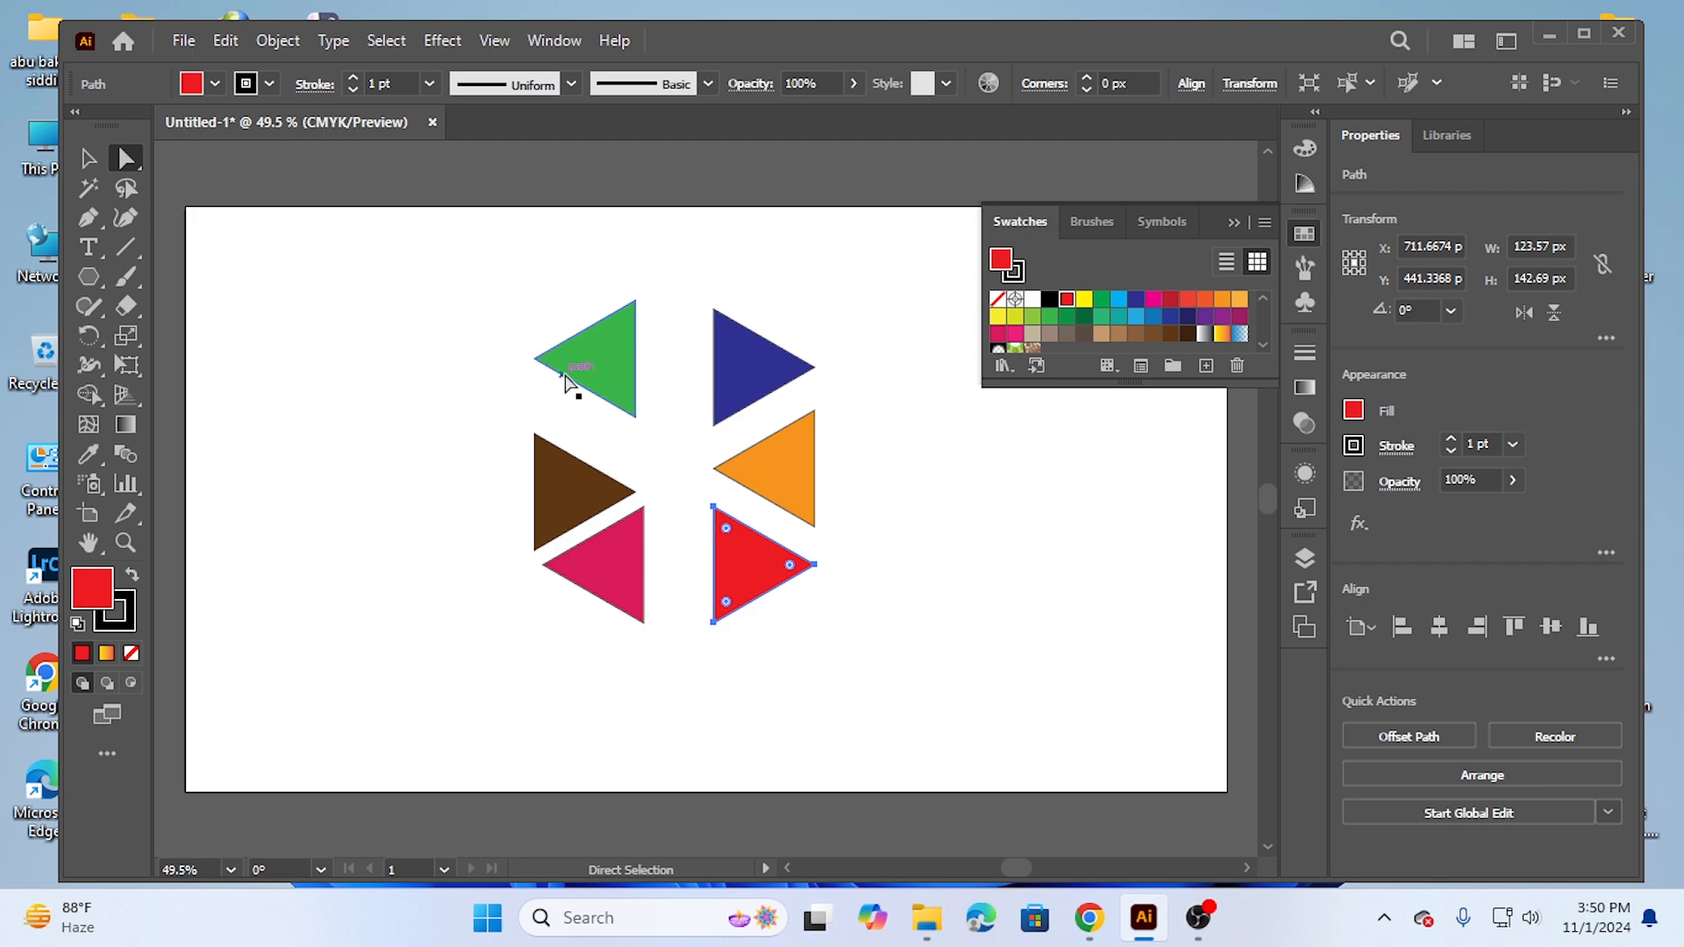
Step: Rotate the green triangle until one side lies level at its top, and round its lower corners into a bowl shape
{"action": "left_click", "coordinate": [87, 158]}
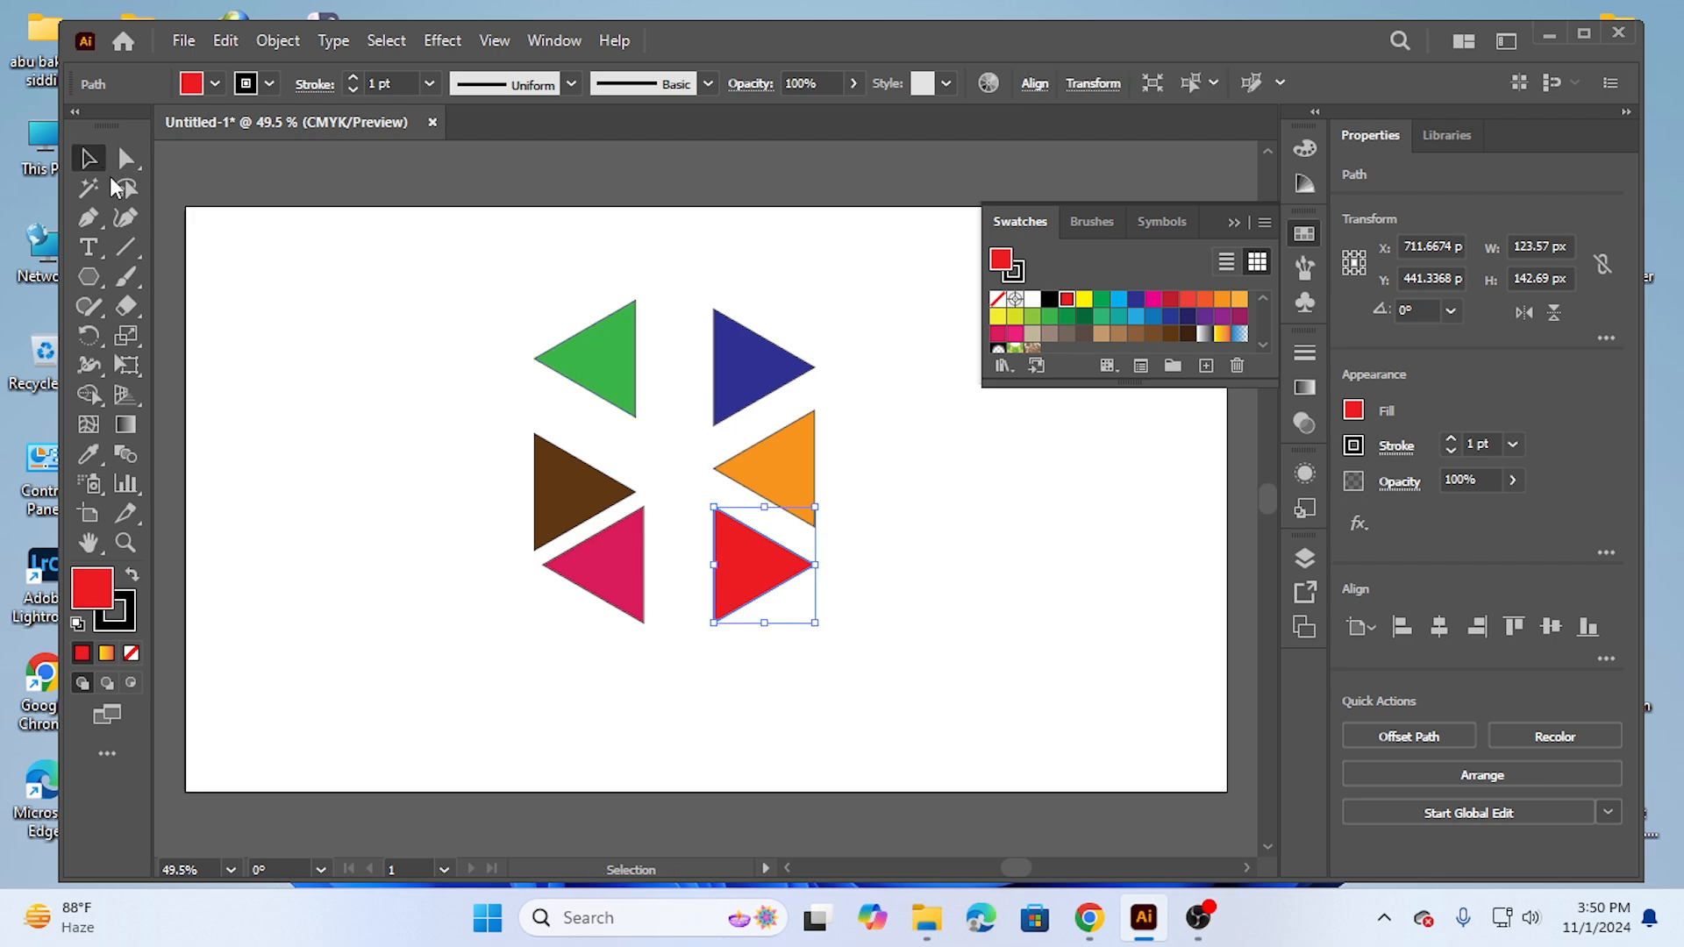
{"action": "left_click_drag", "start_coordinate": [633, 418], "coordinate": [640, 408]}
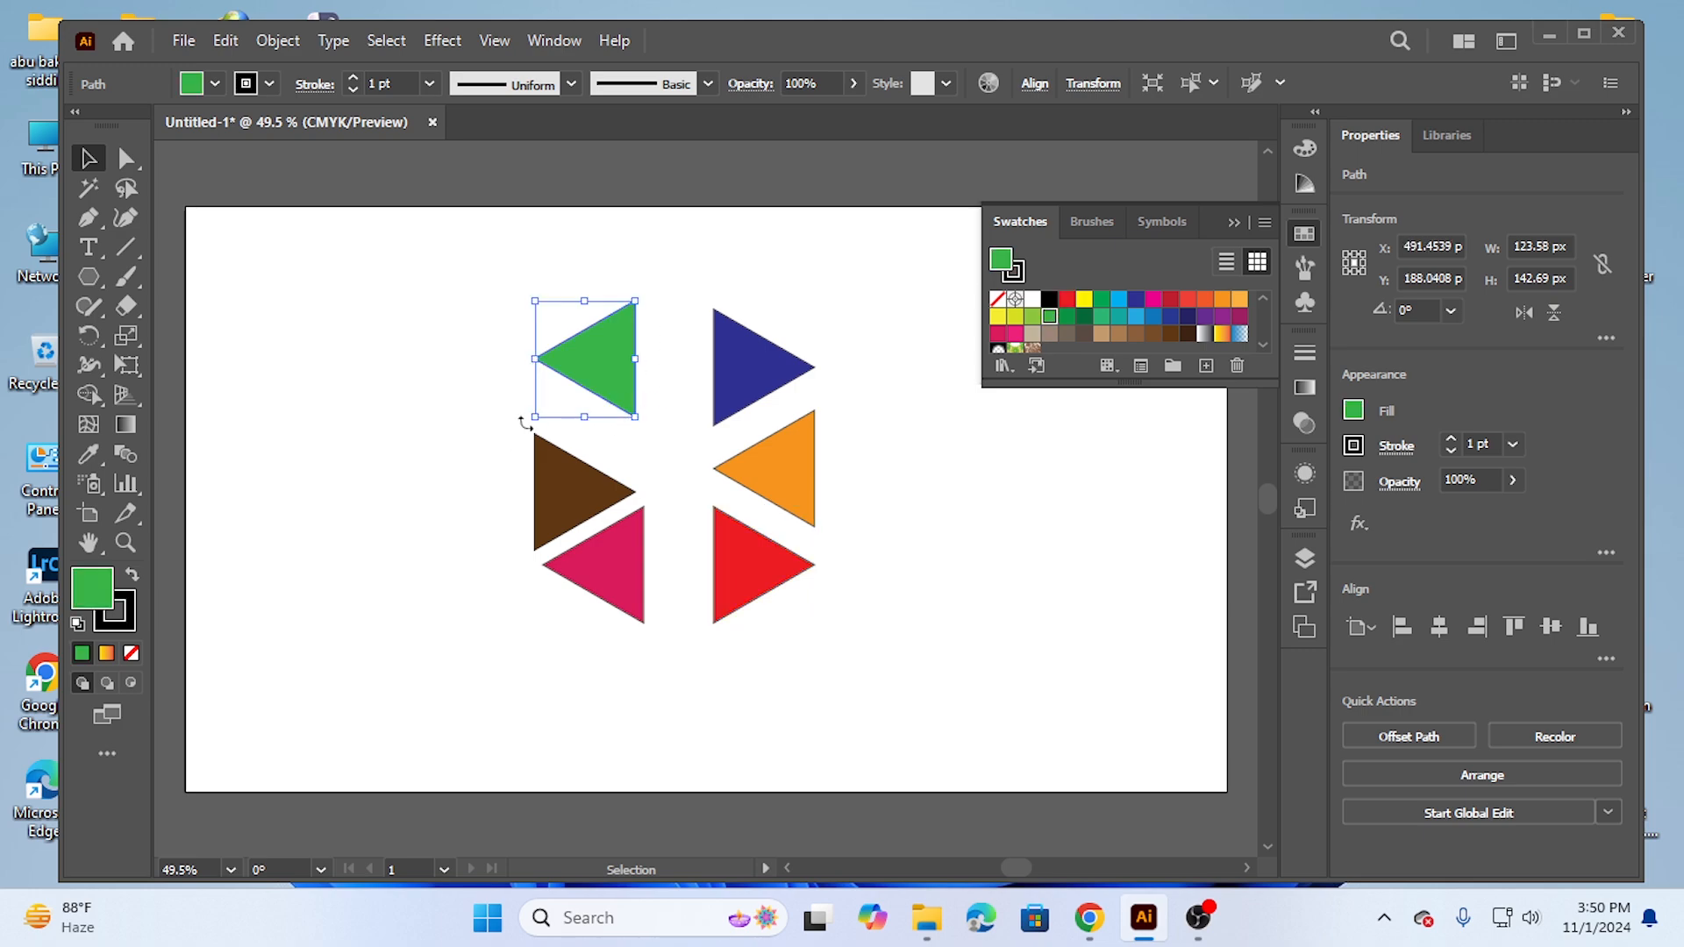
{"action": "left_click_drag", "start_coordinate": [525, 422], "coordinate": [600, 322]}
{"action": "left_click", "coordinate": [128, 158]}
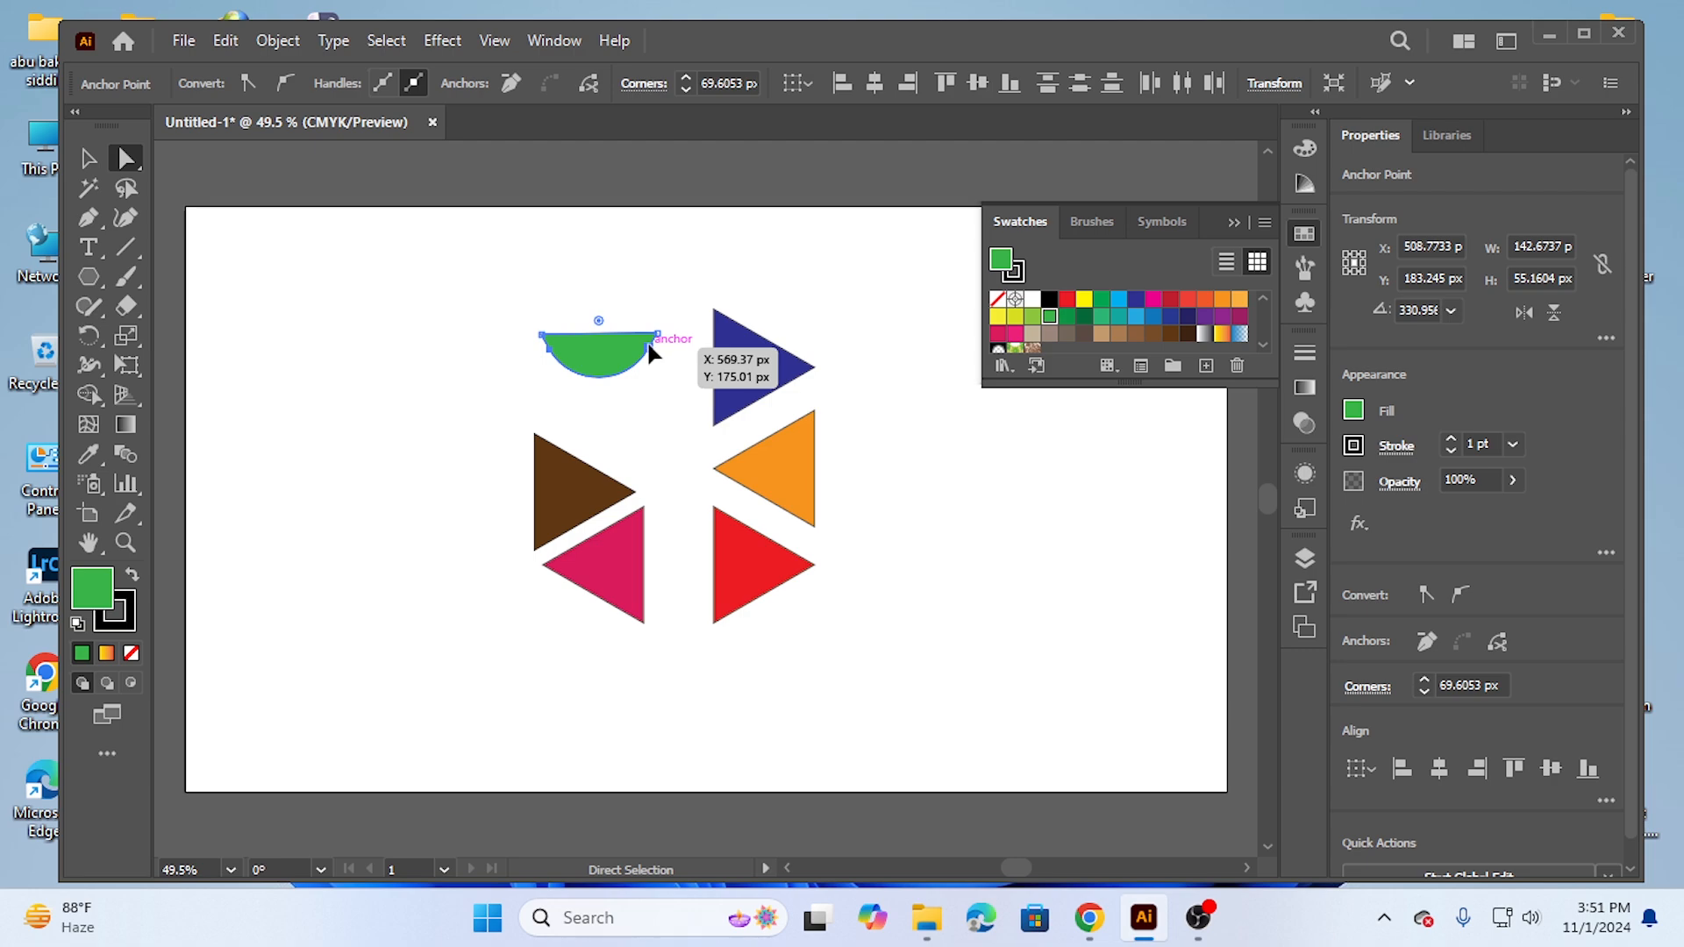
{"action": "left_click_drag", "start_coordinate": [648, 344], "coordinate": [649, 335]}
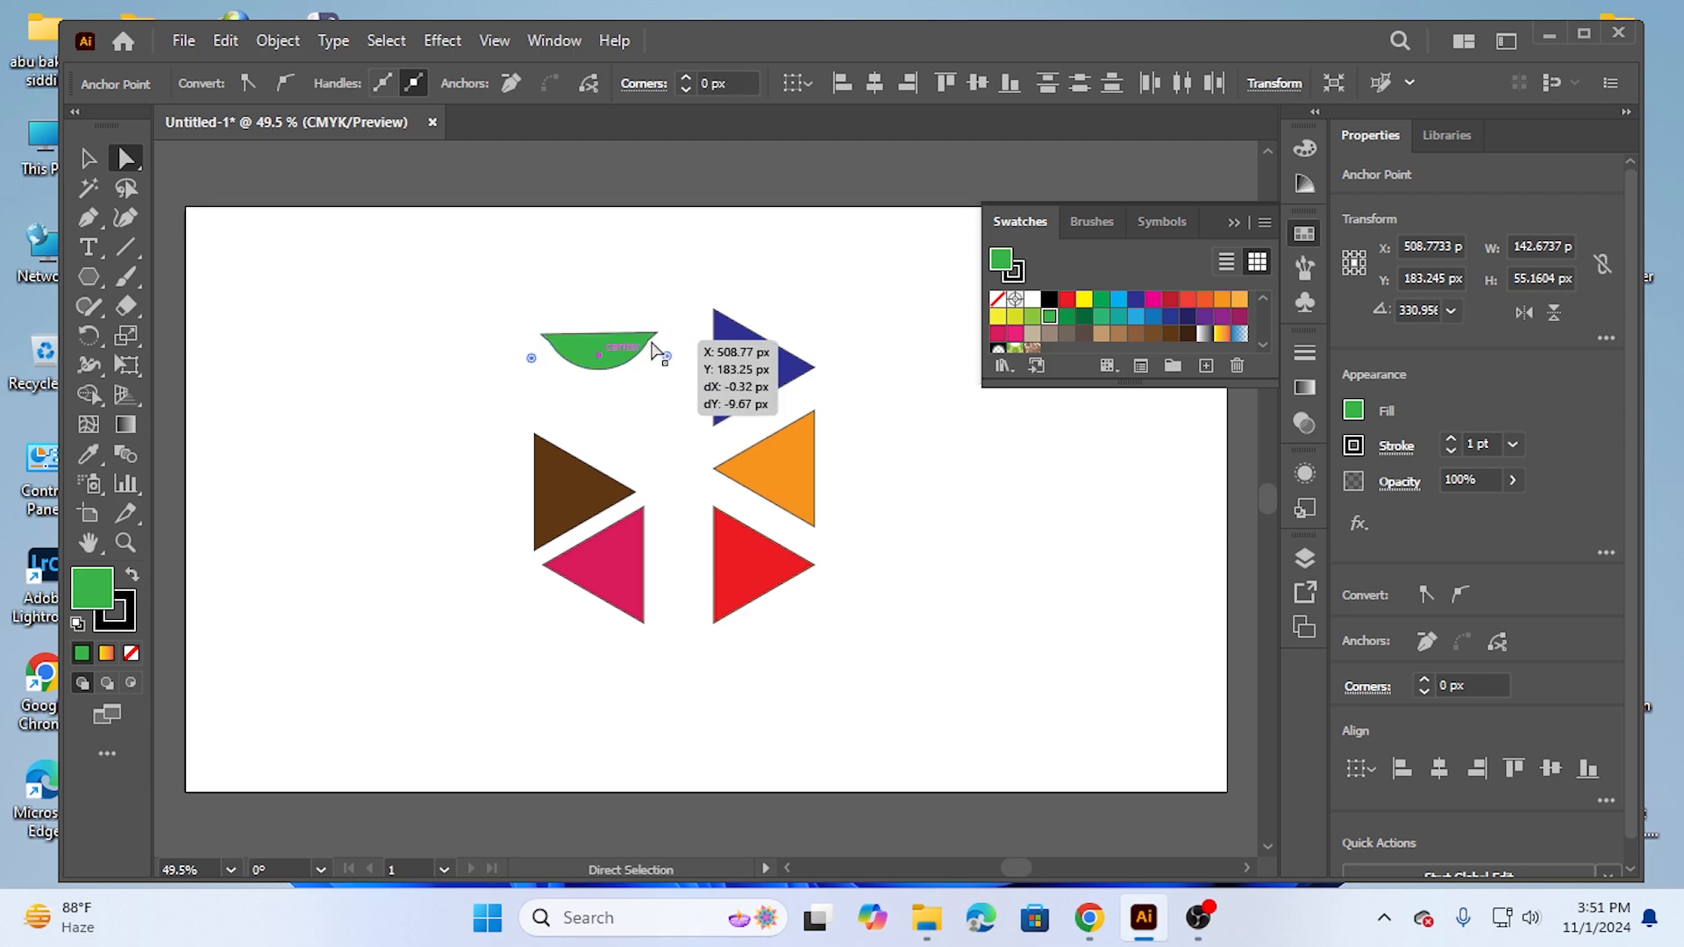
{"action": "left_click", "coordinate": [455, 323]}
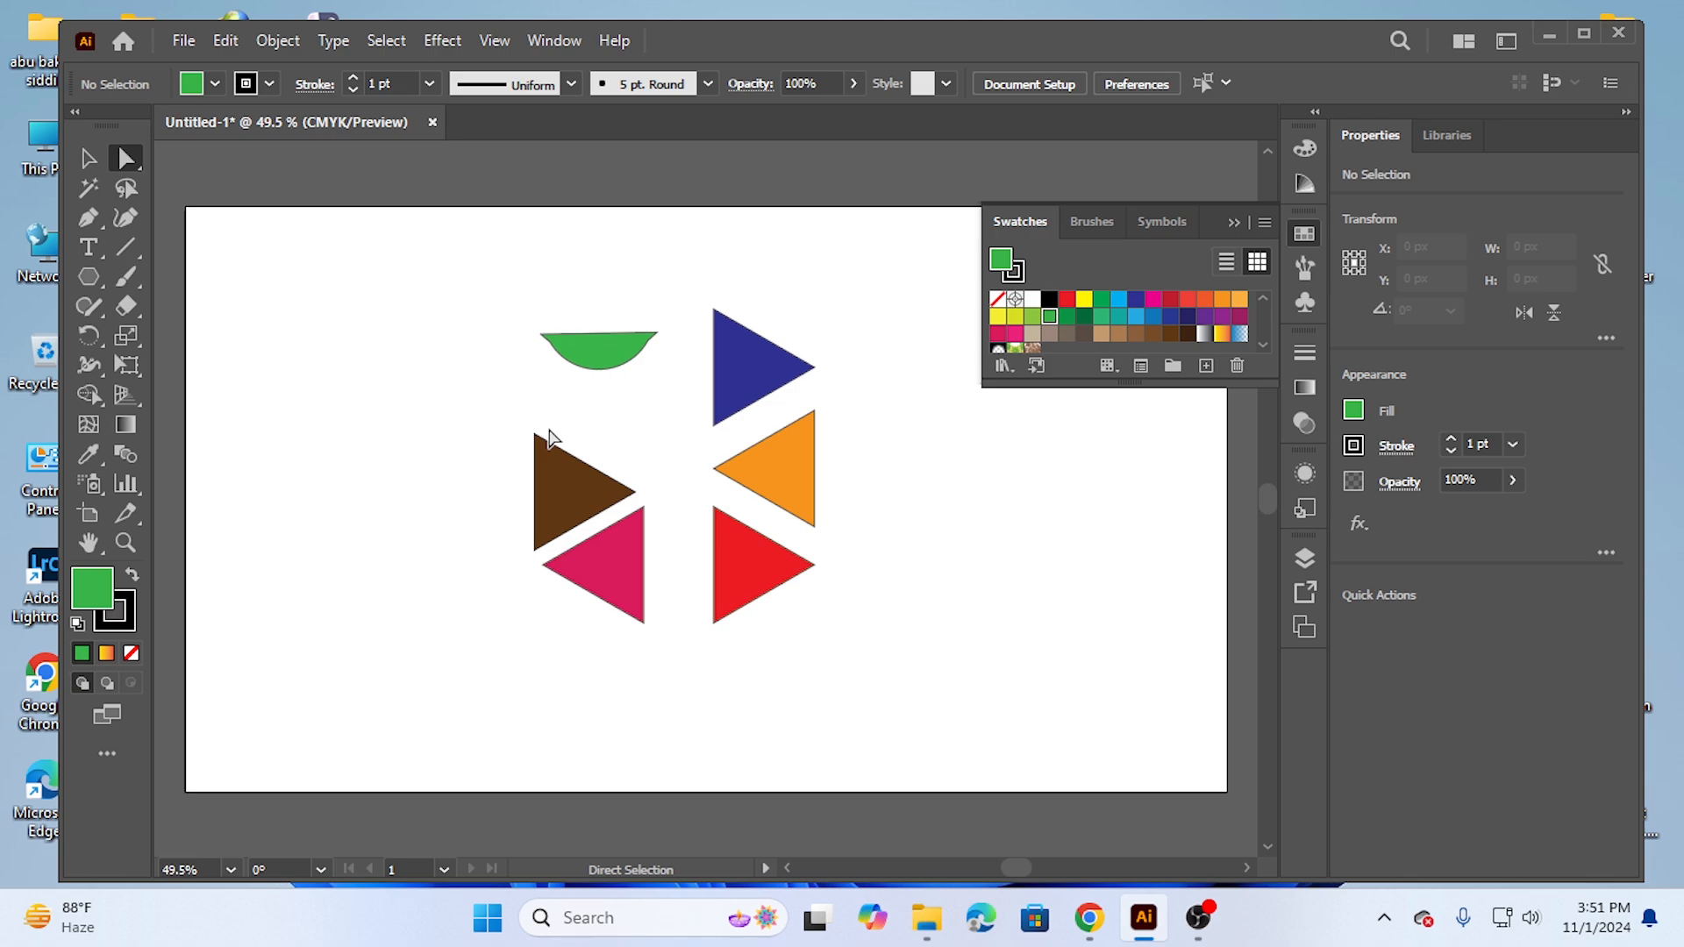
Step: Move the green bowl shape away from the triangles and back to just above the brown triangle
{"action": "left_click_drag", "start_coordinate": [498, 293], "coordinate": [416, 315]}
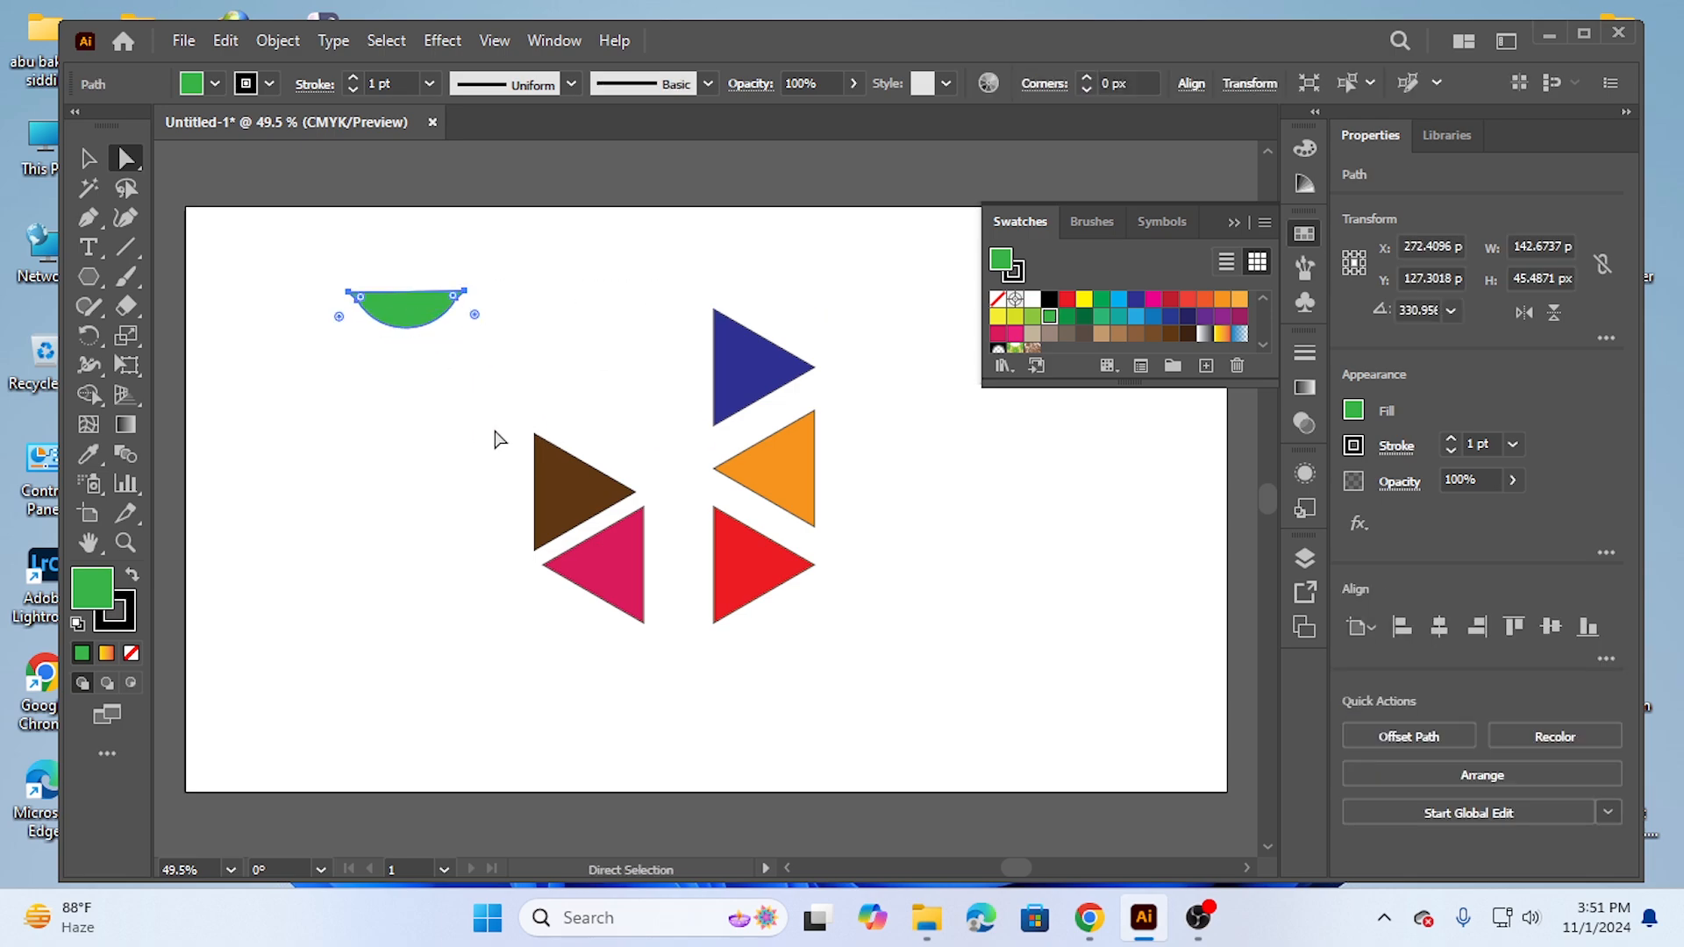
{"action": "left_click_drag", "start_coordinate": [430, 438], "coordinate": [583, 497]}
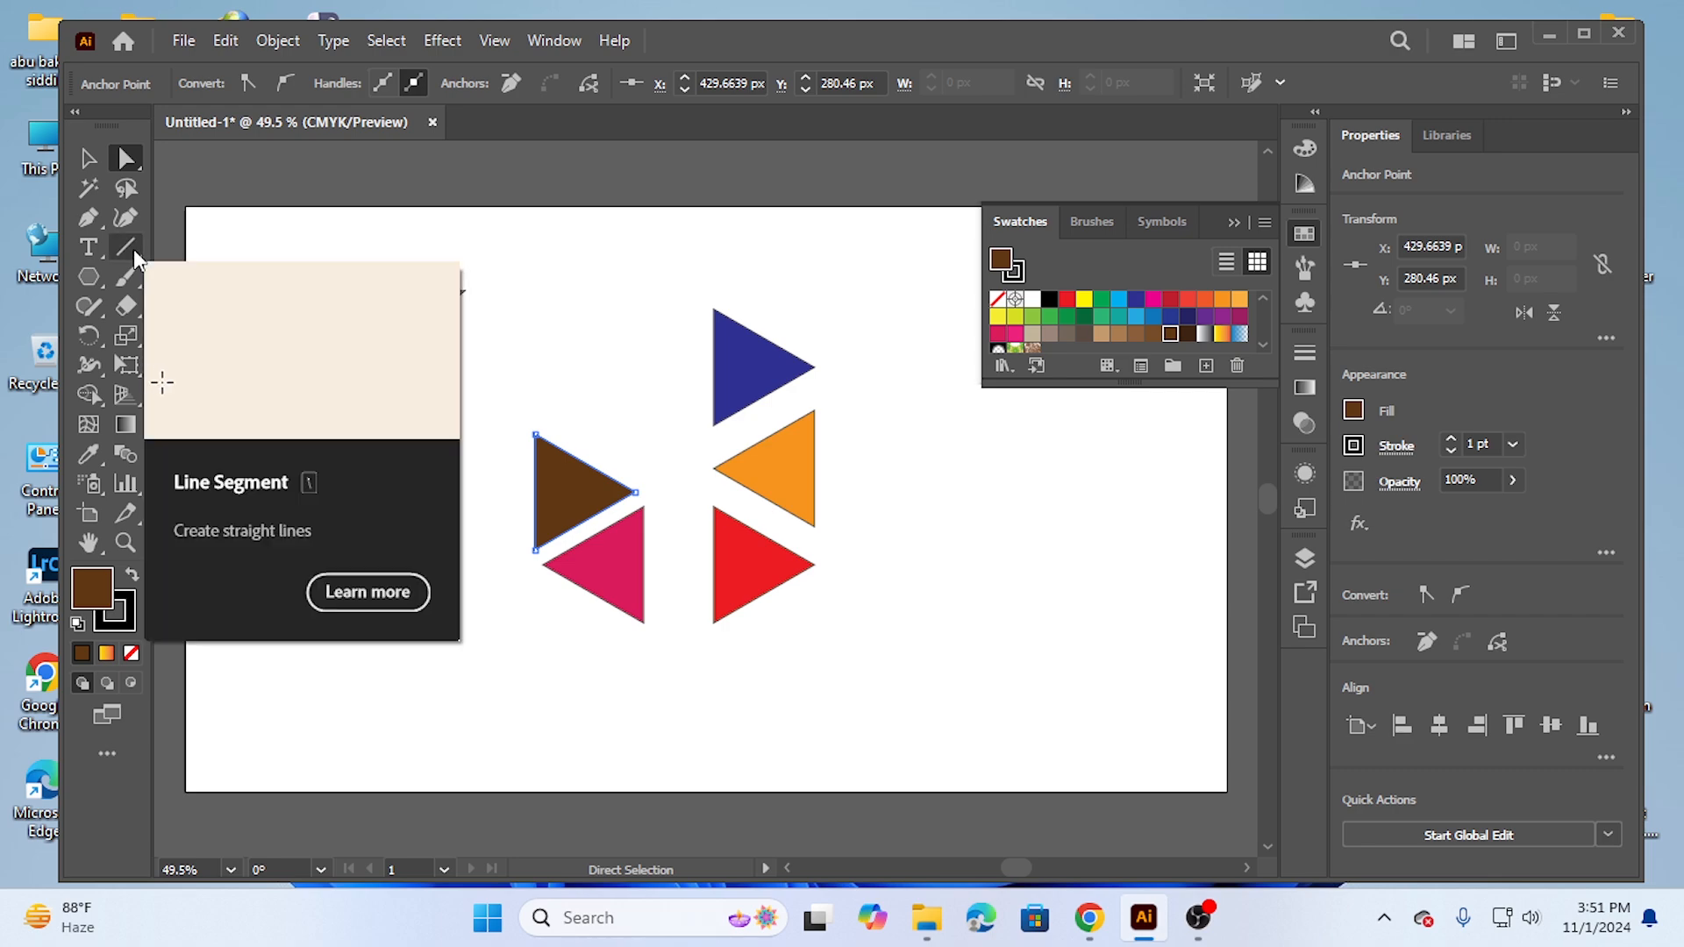
{"action": "left_click_drag", "start_coordinate": [506, 281], "coordinate": [602, 412]}
{"action": "left_click", "coordinate": [303, 302]}
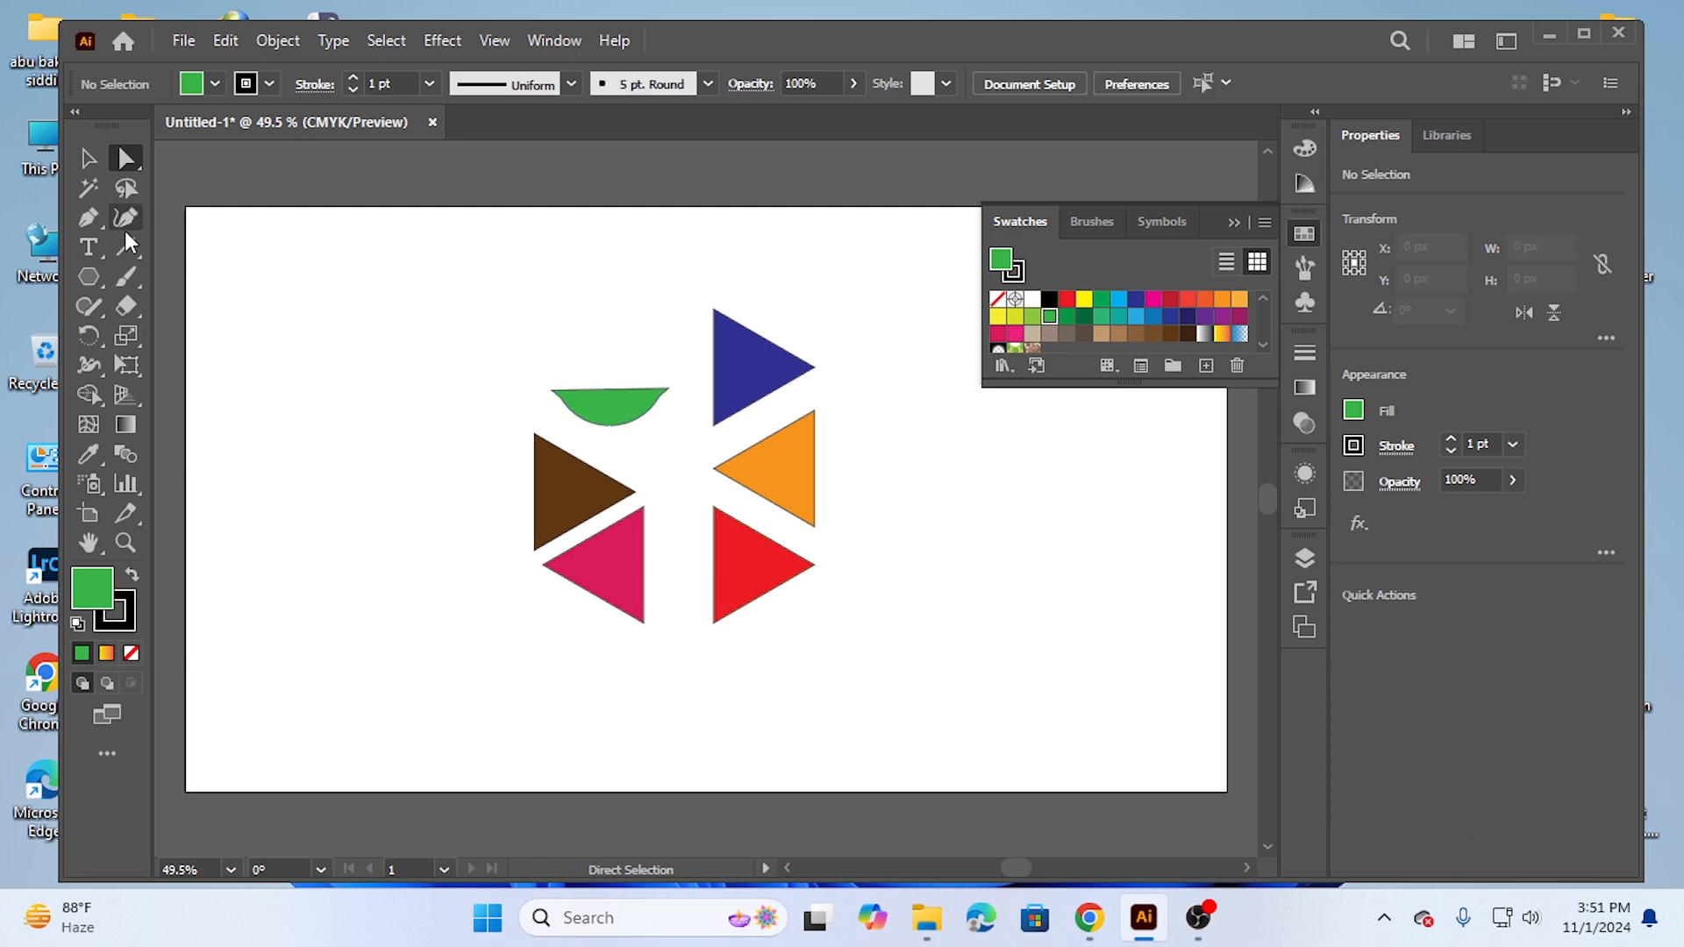
Step: Draw six freehand practice arcs with the Arc tool across the empty area above the coloured shapes
{"action": "left_click", "coordinate": [128, 242]}
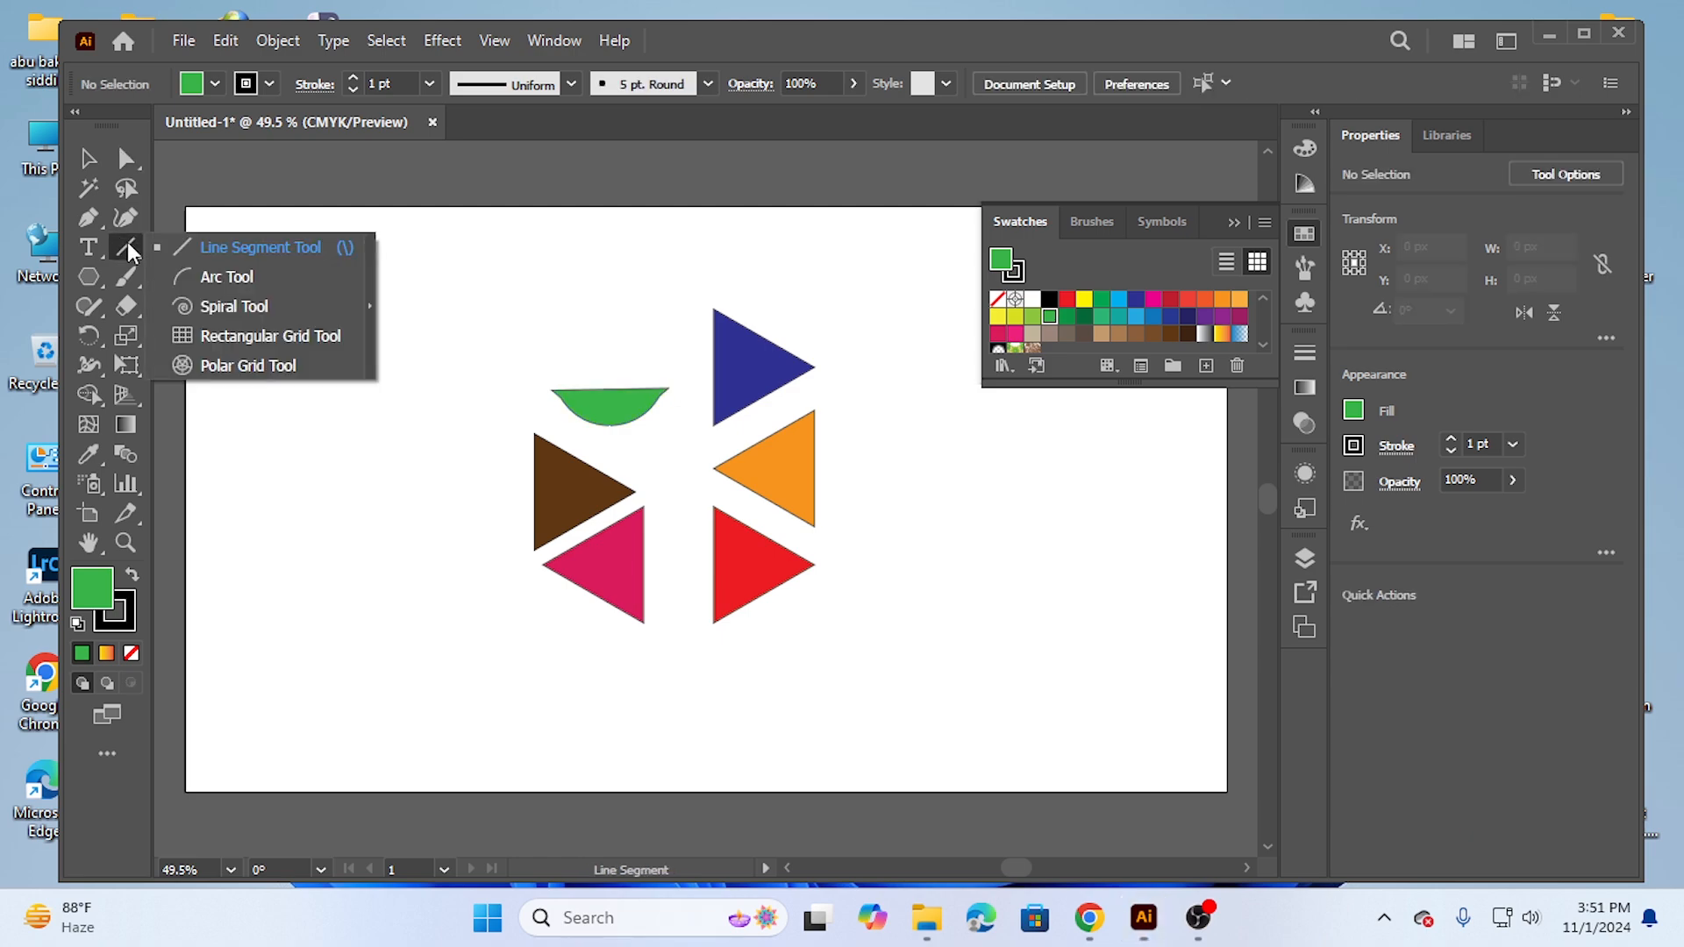
{"action": "left_click", "coordinate": [227, 277]}
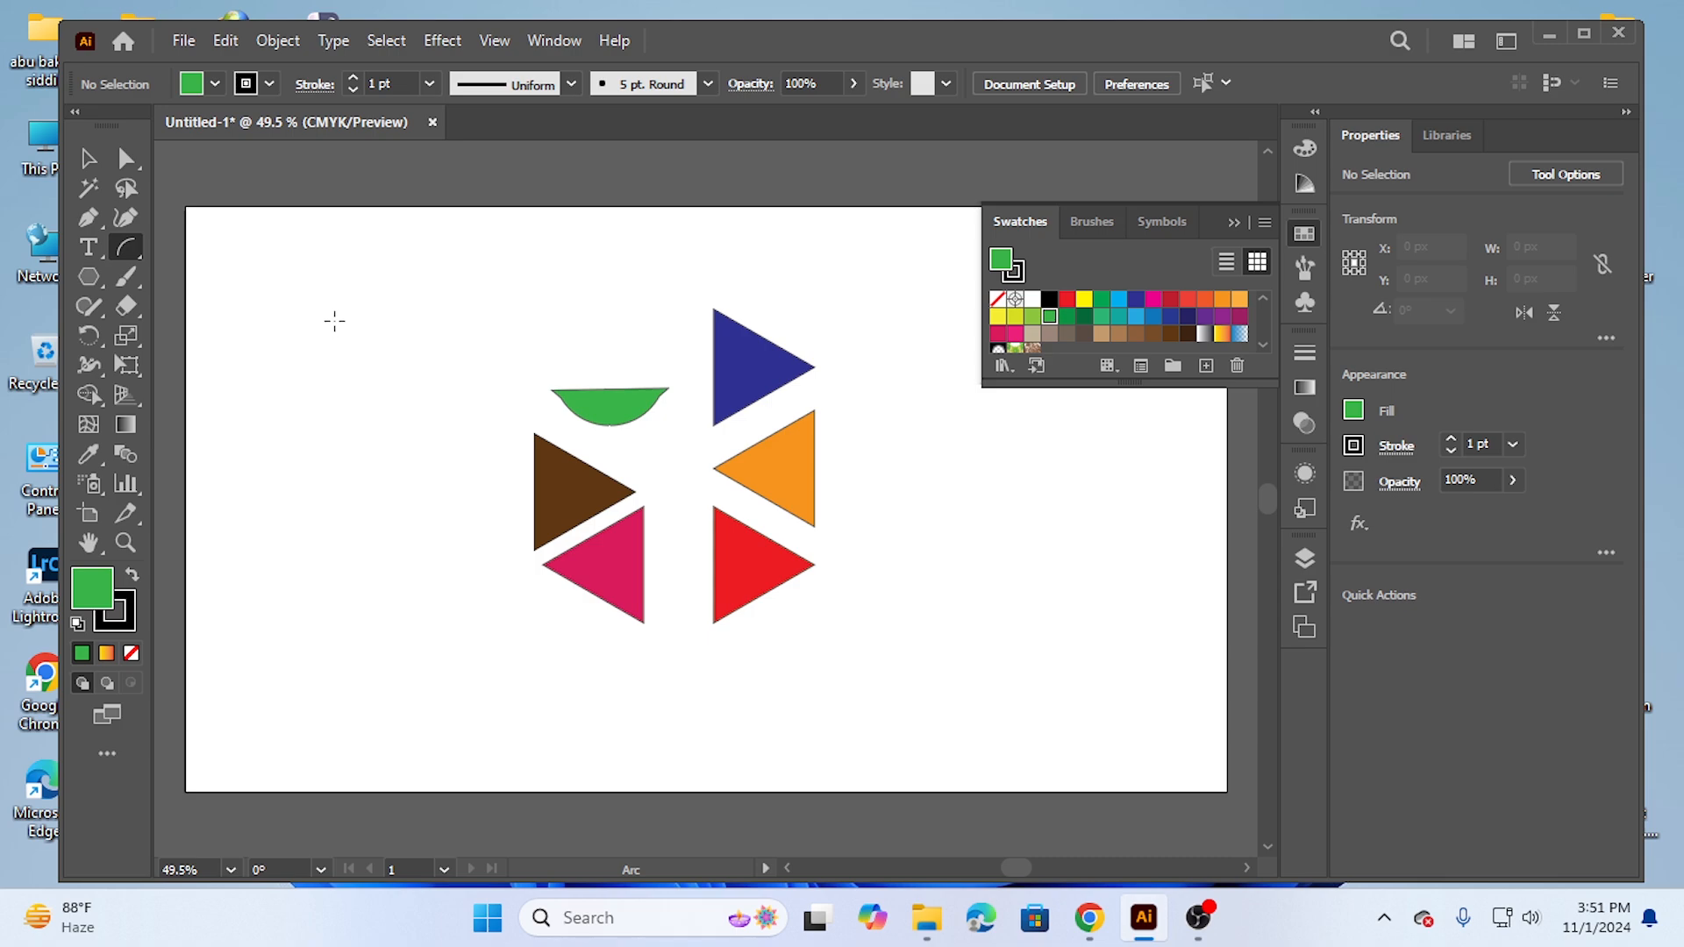
{"action": "left_click_drag", "start_coordinate": [334, 320], "coordinate": [402, 405]}
{"action": "left_click_drag", "start_coordinate": [403, 296], "coordinate": [495, 361]}
{"action": "left_click_drag", "start_coordinate": [470, 237], "coordinate": [551, 309]}
{"action": "left_click_drag", "start_coordinate": [562, 227], "coordinate": [643, 295]}
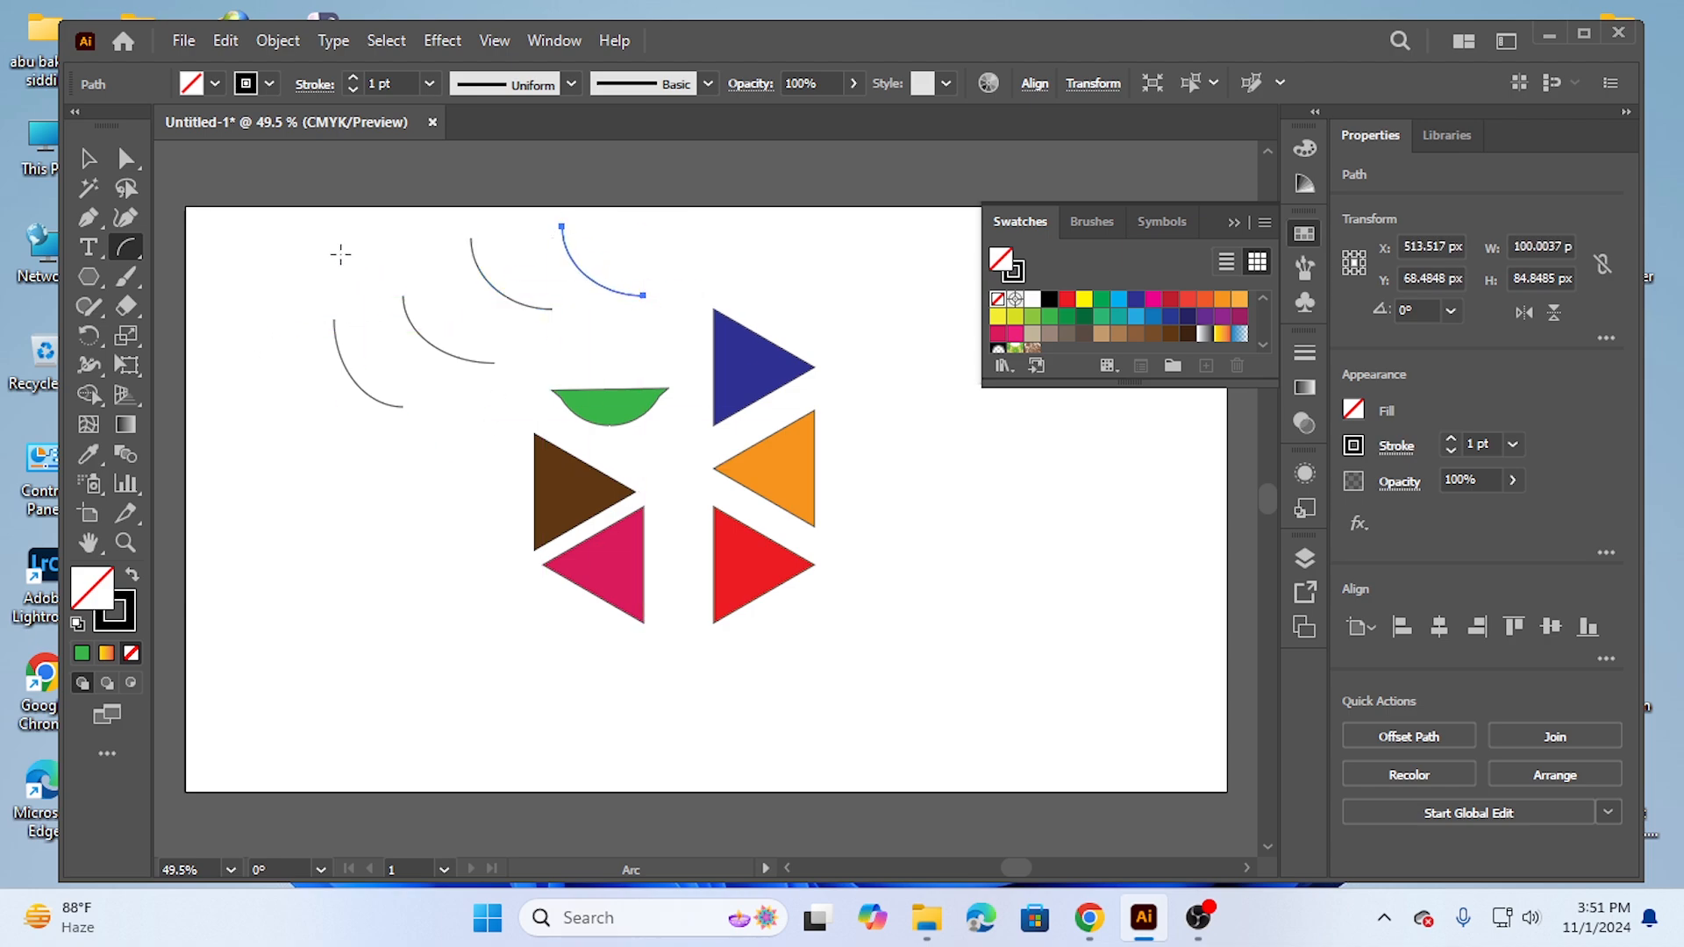
{"action": "left_click_drag", "start_coordinate": [339, 254], "coordinate": [393, 282]}
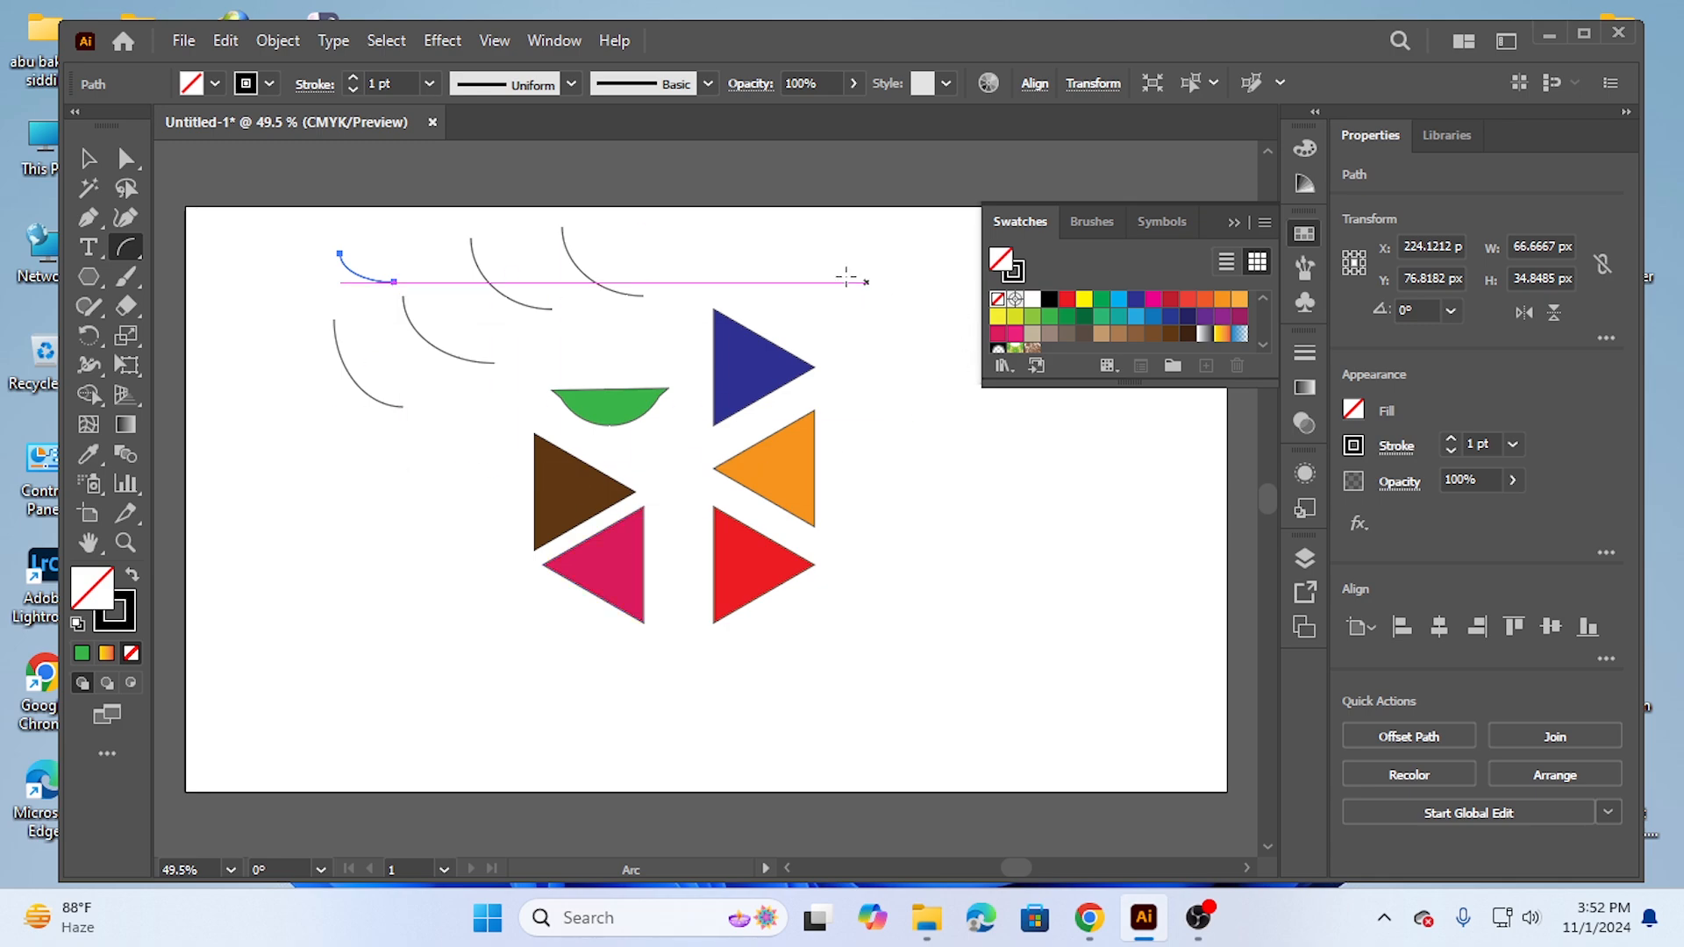
{"action": "left_click_drag", "start_coordinate": [592, 221], "coordinate": [685, 273]}
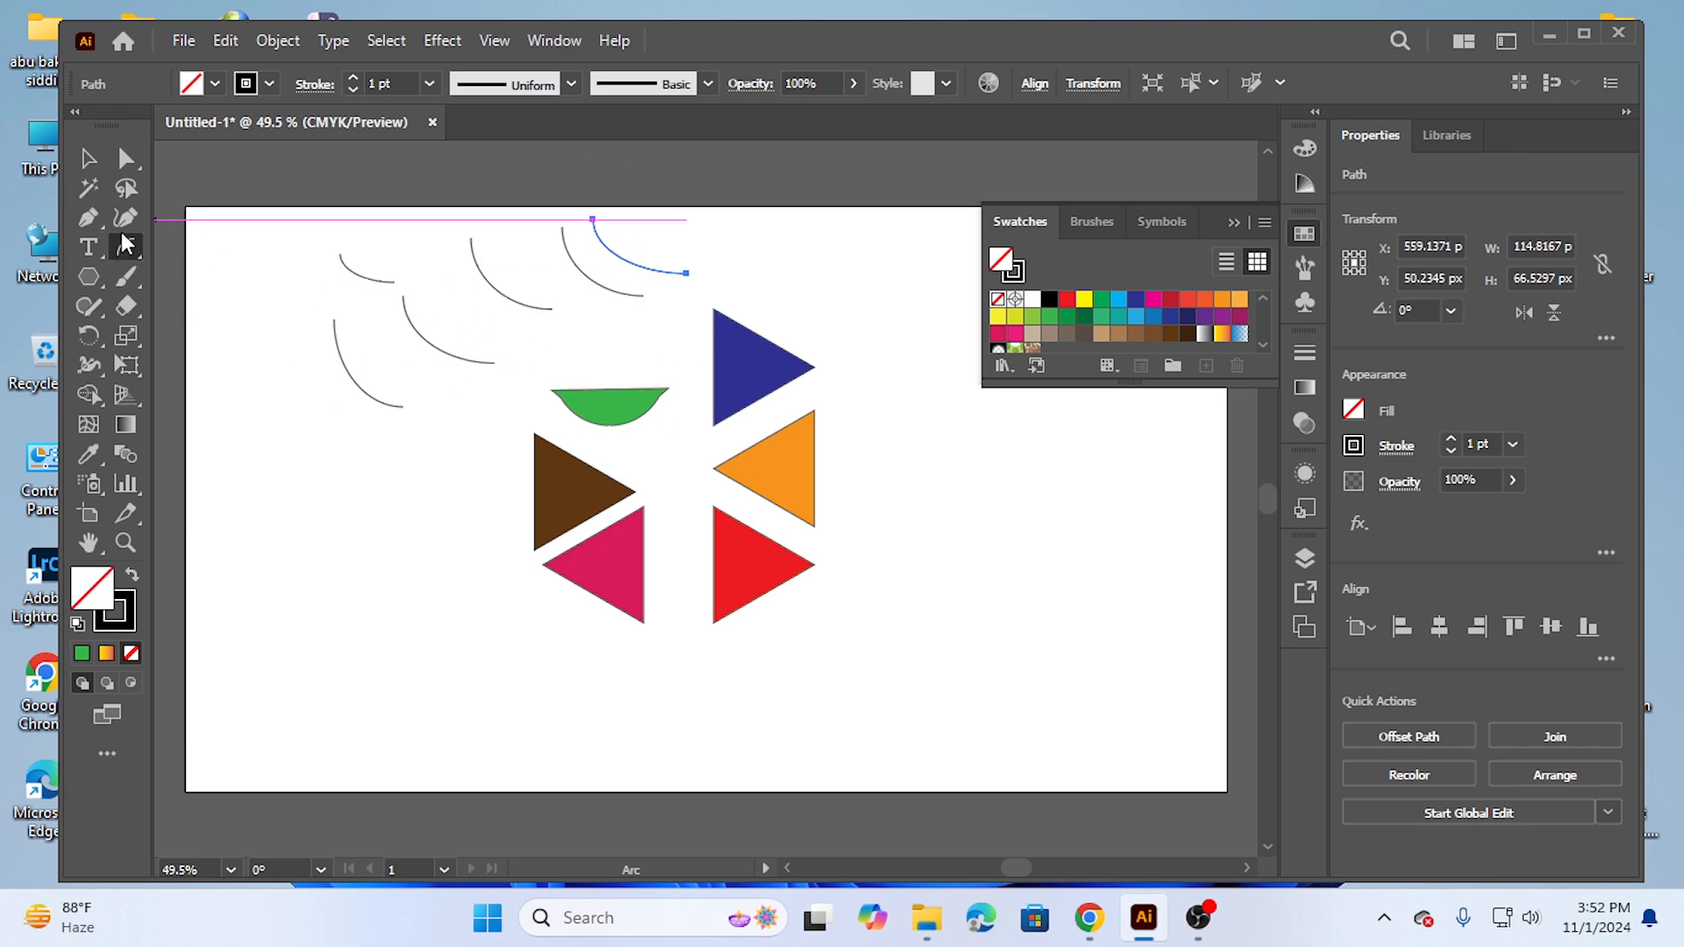
Step: Delete all the practice arcs above the coloured shapes
{"action": "left_click", "coordinate": [88, 157]}
{"action": "left_click_drag", "start_coordinate": [423, 421], "coordinate": [630, 327]}
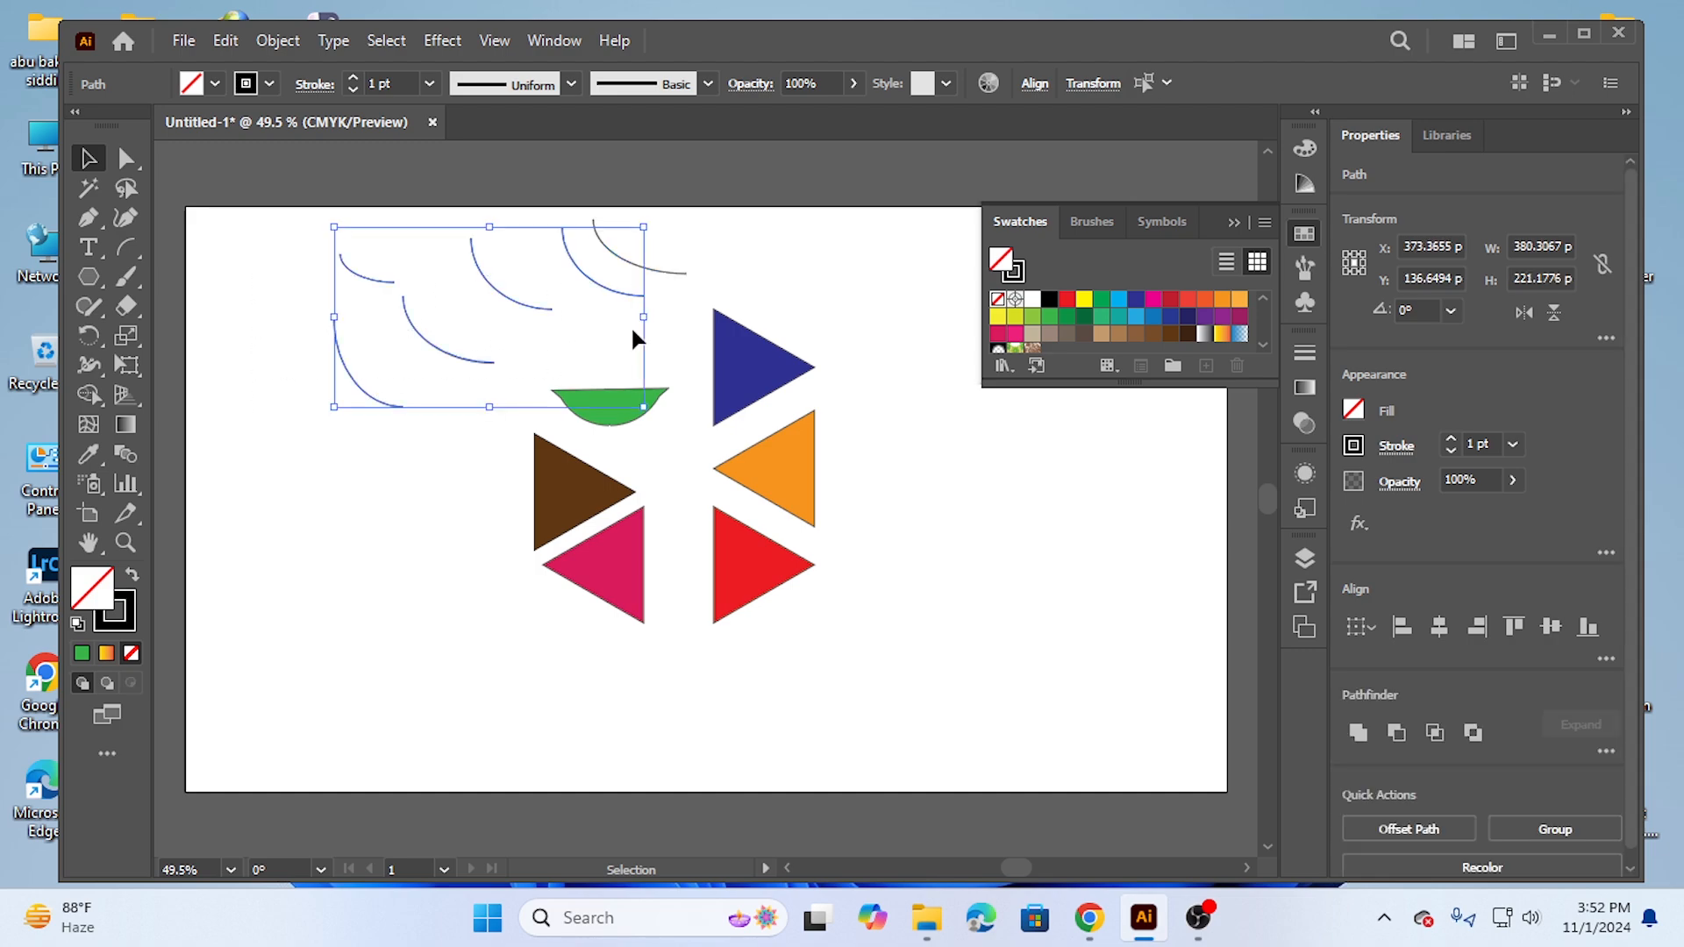
{"action": "key", "text": "Delete"}
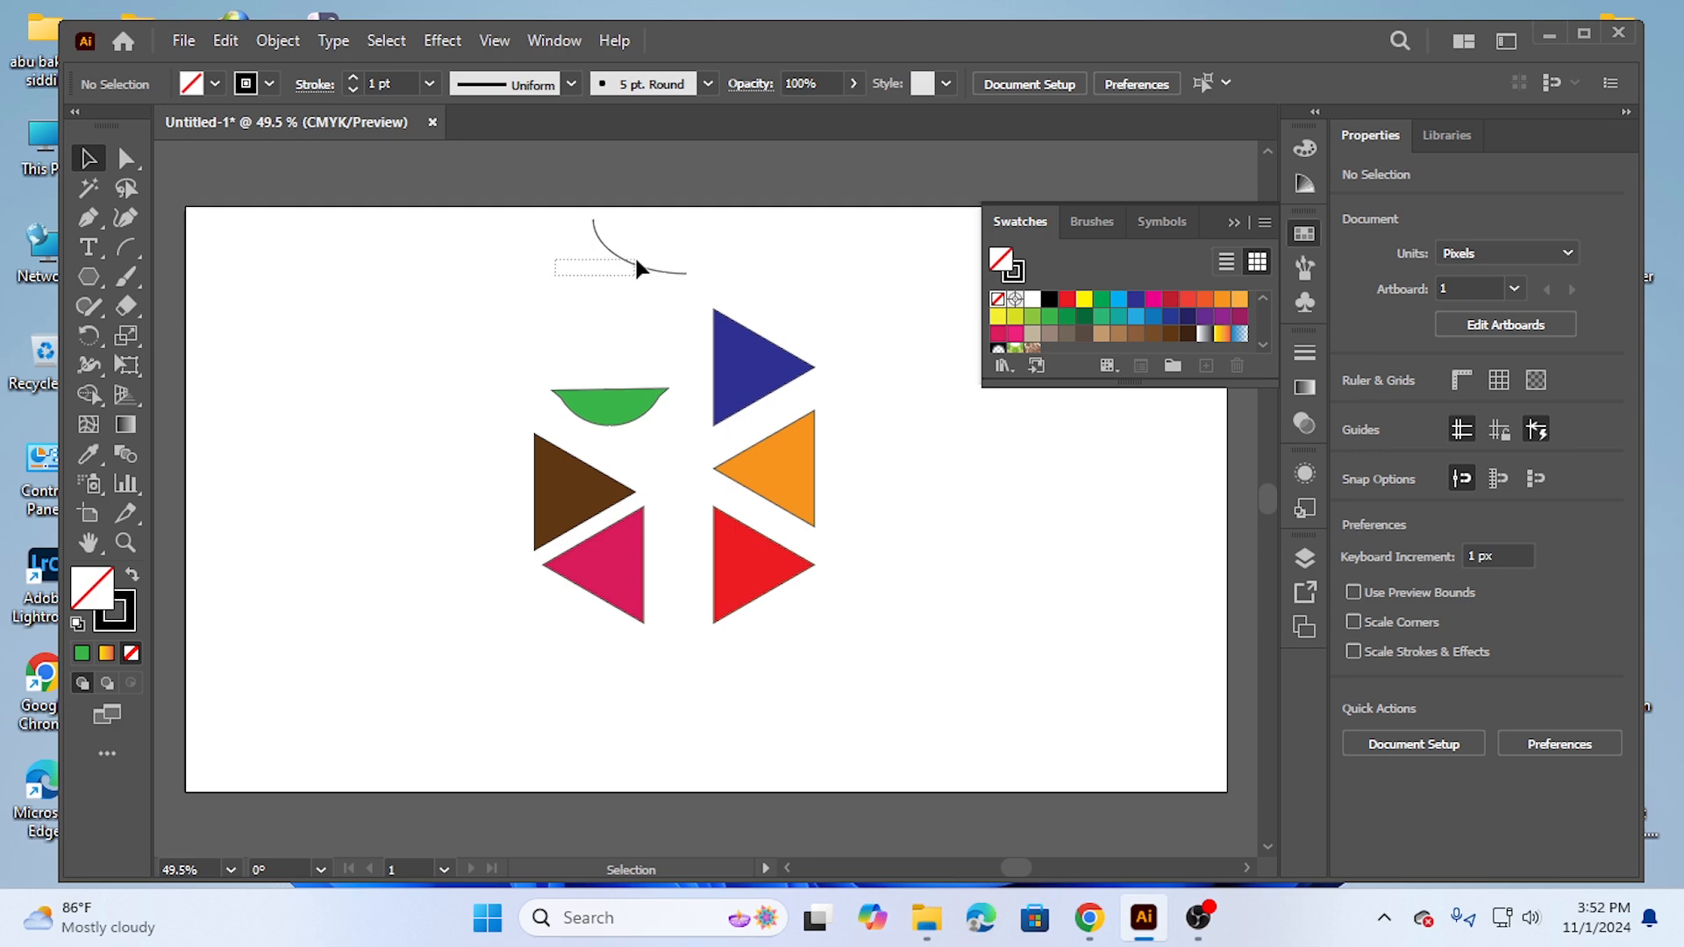
{"action": "left_click_drag", "start_coordinate": [636, 260], "coordinate": [656, 253]}
{"action": "key", "text": "Delete"}
Step: Create a spiral beside the triangles with radius 100 px, decay 80%, 10 segments and the first style option
{"action": "left_click", "coordinate": [137, 245]}
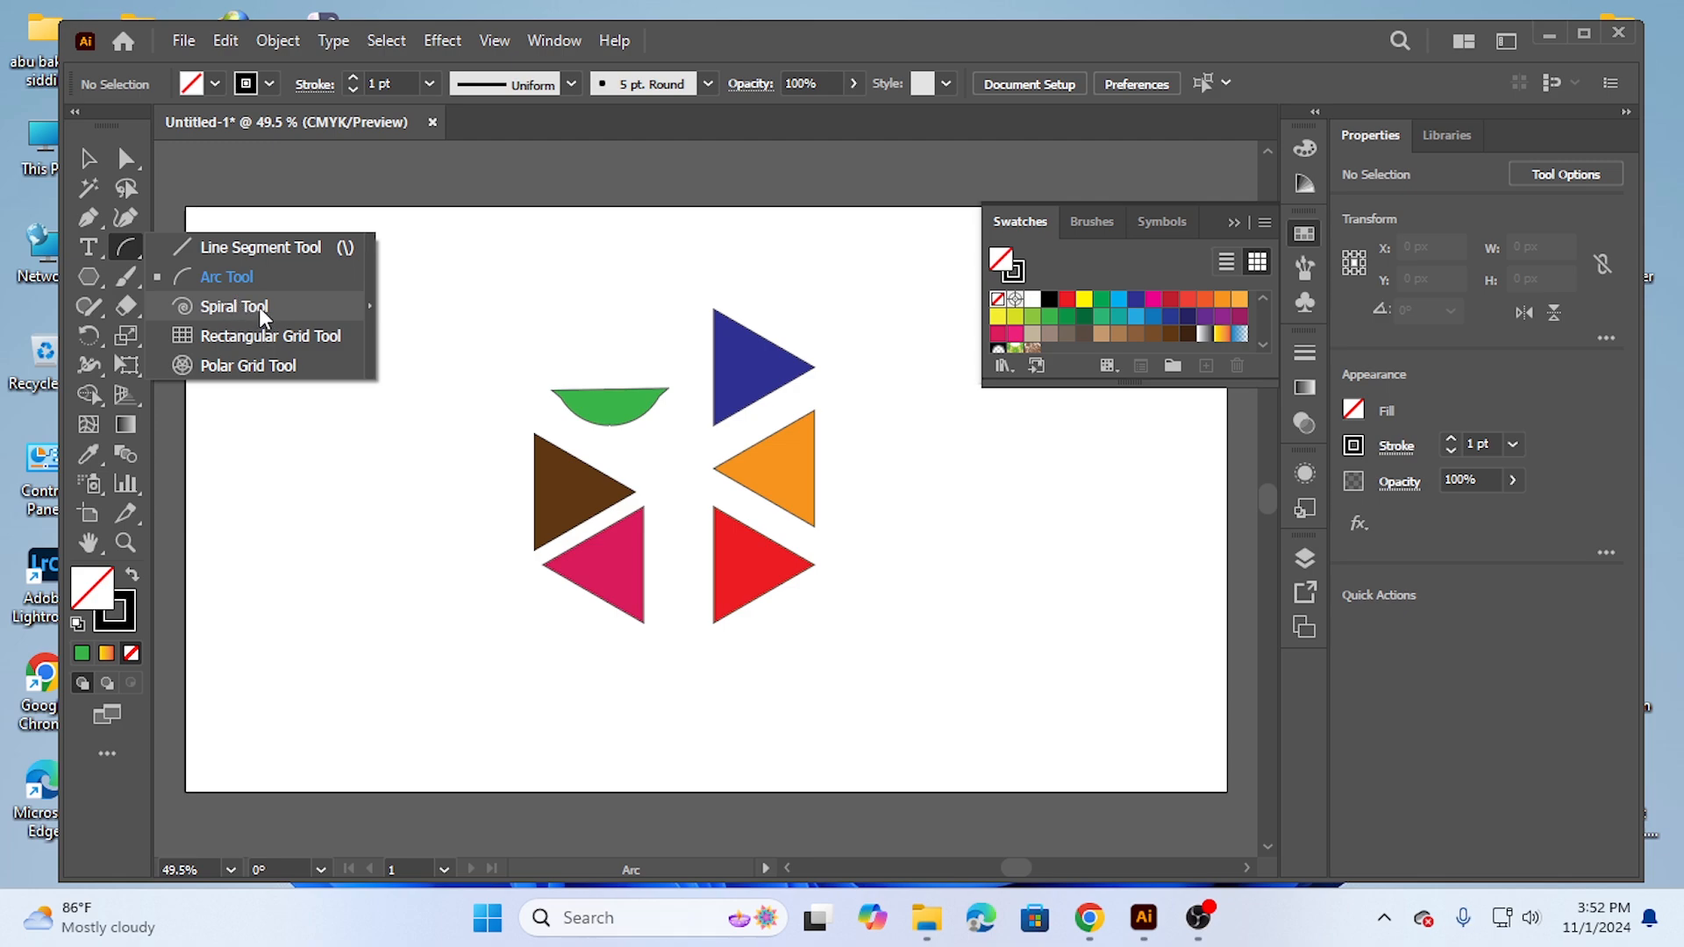
{"action": "left_click", "coordinate": [259, 307]}
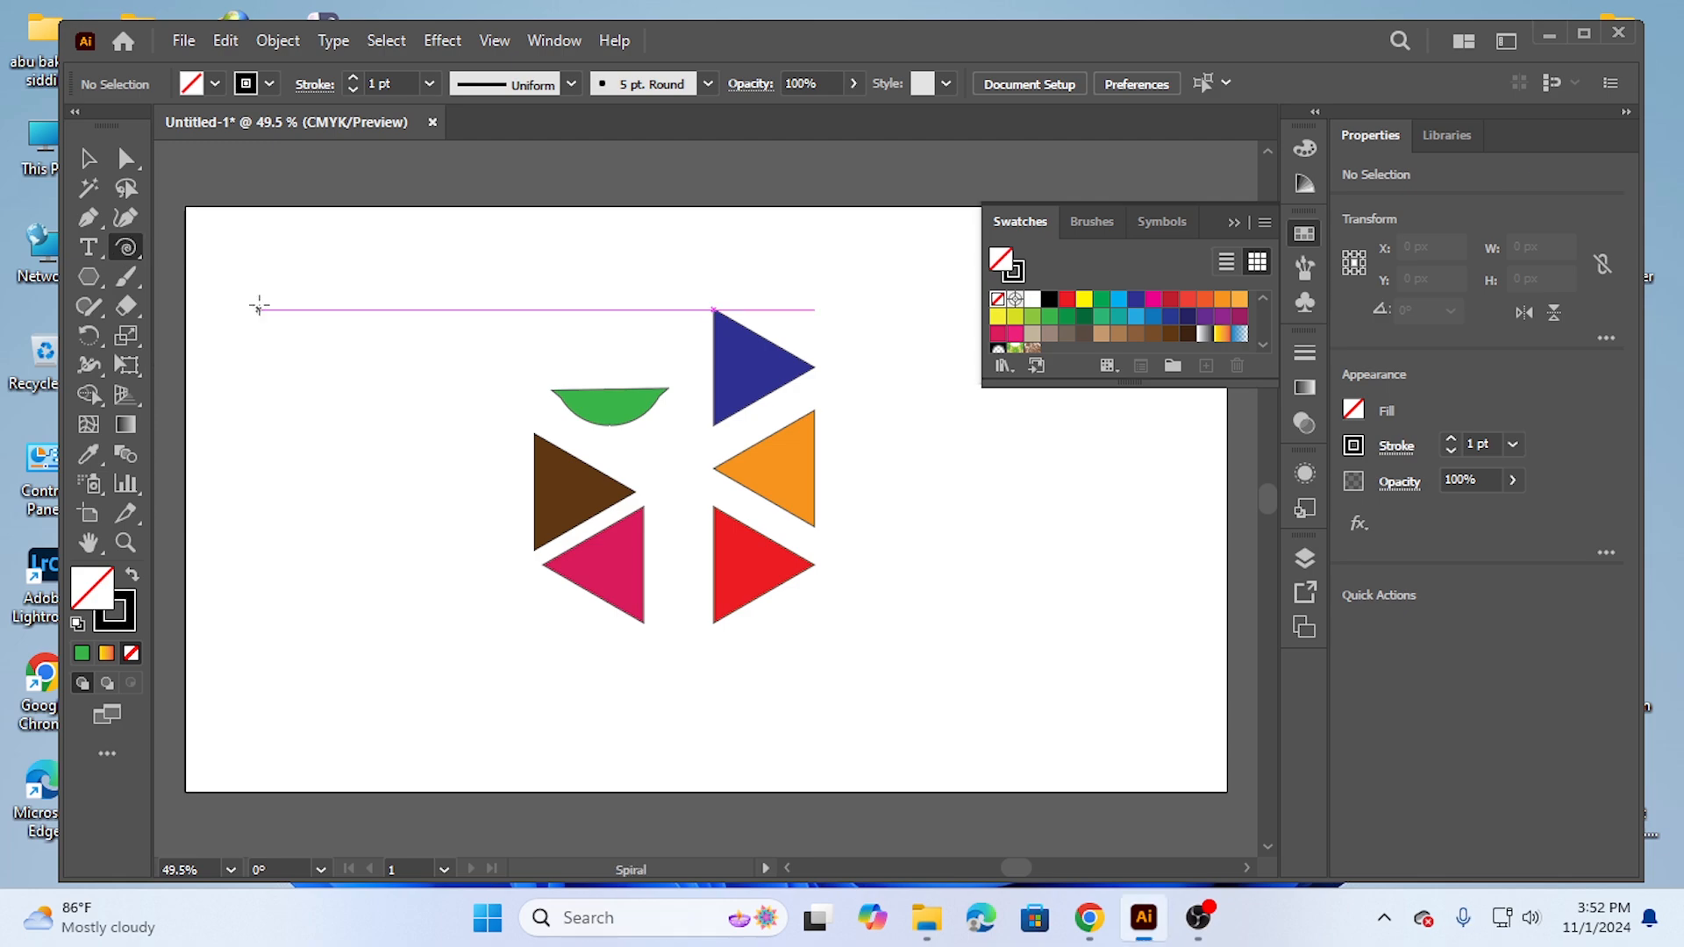
{"action": "left_click", "coordinate": [354, 352]}
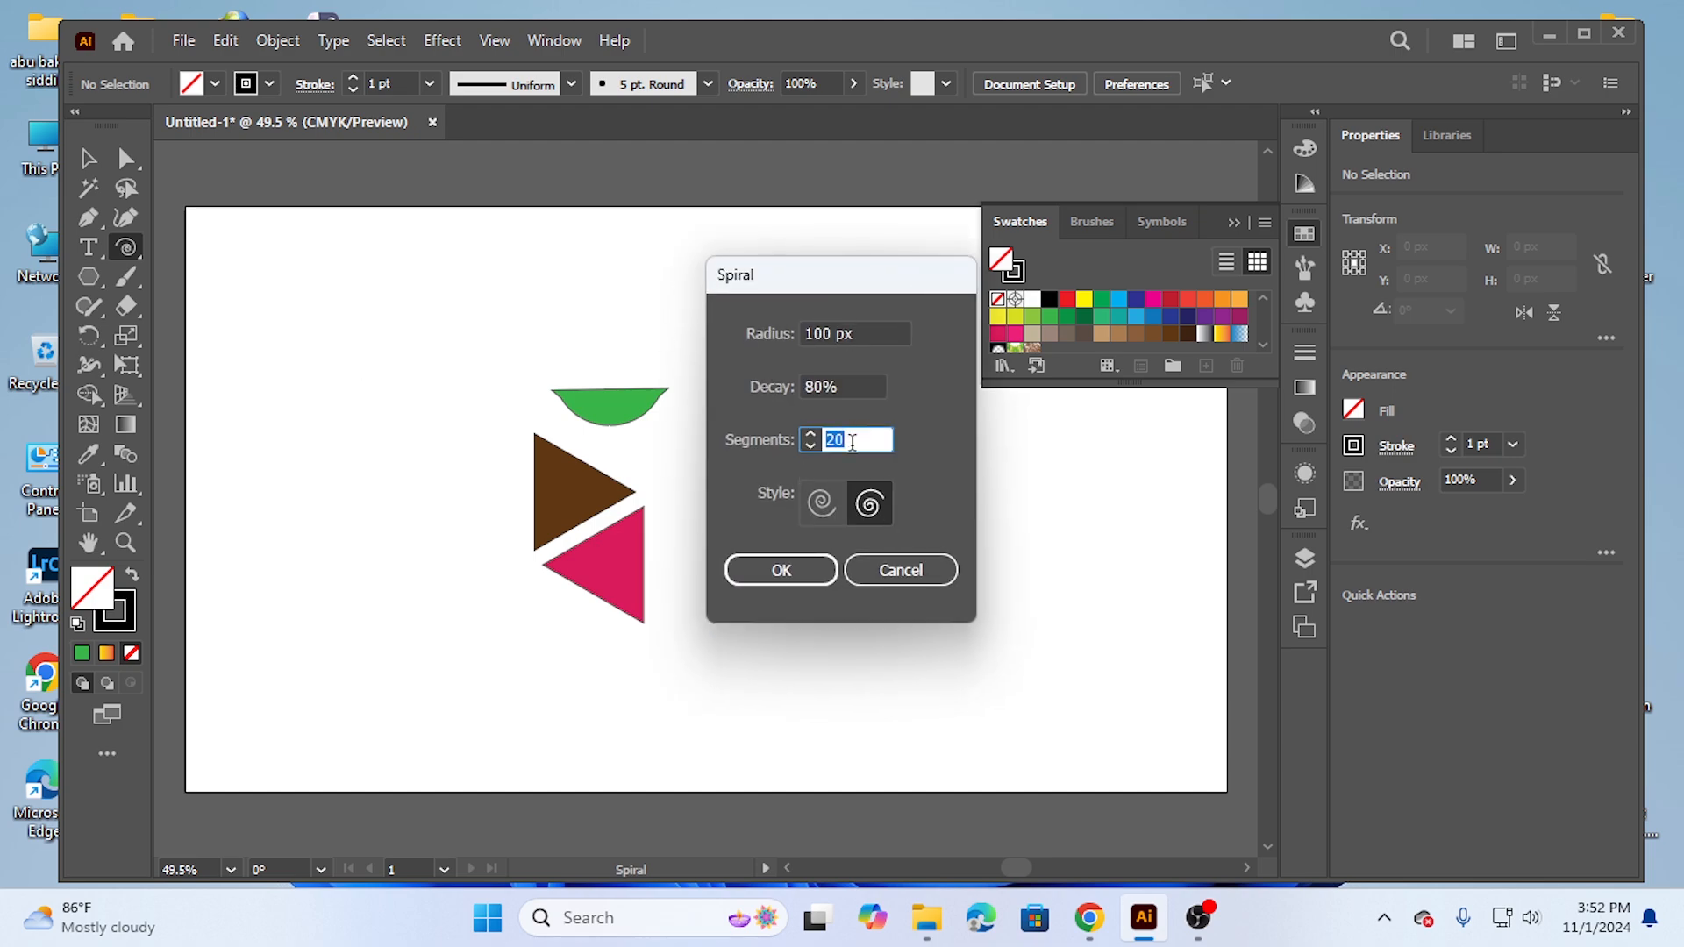
{"action": "type", "text": "10"}
{"action": "left_click", "coordinate": [821, 503]}
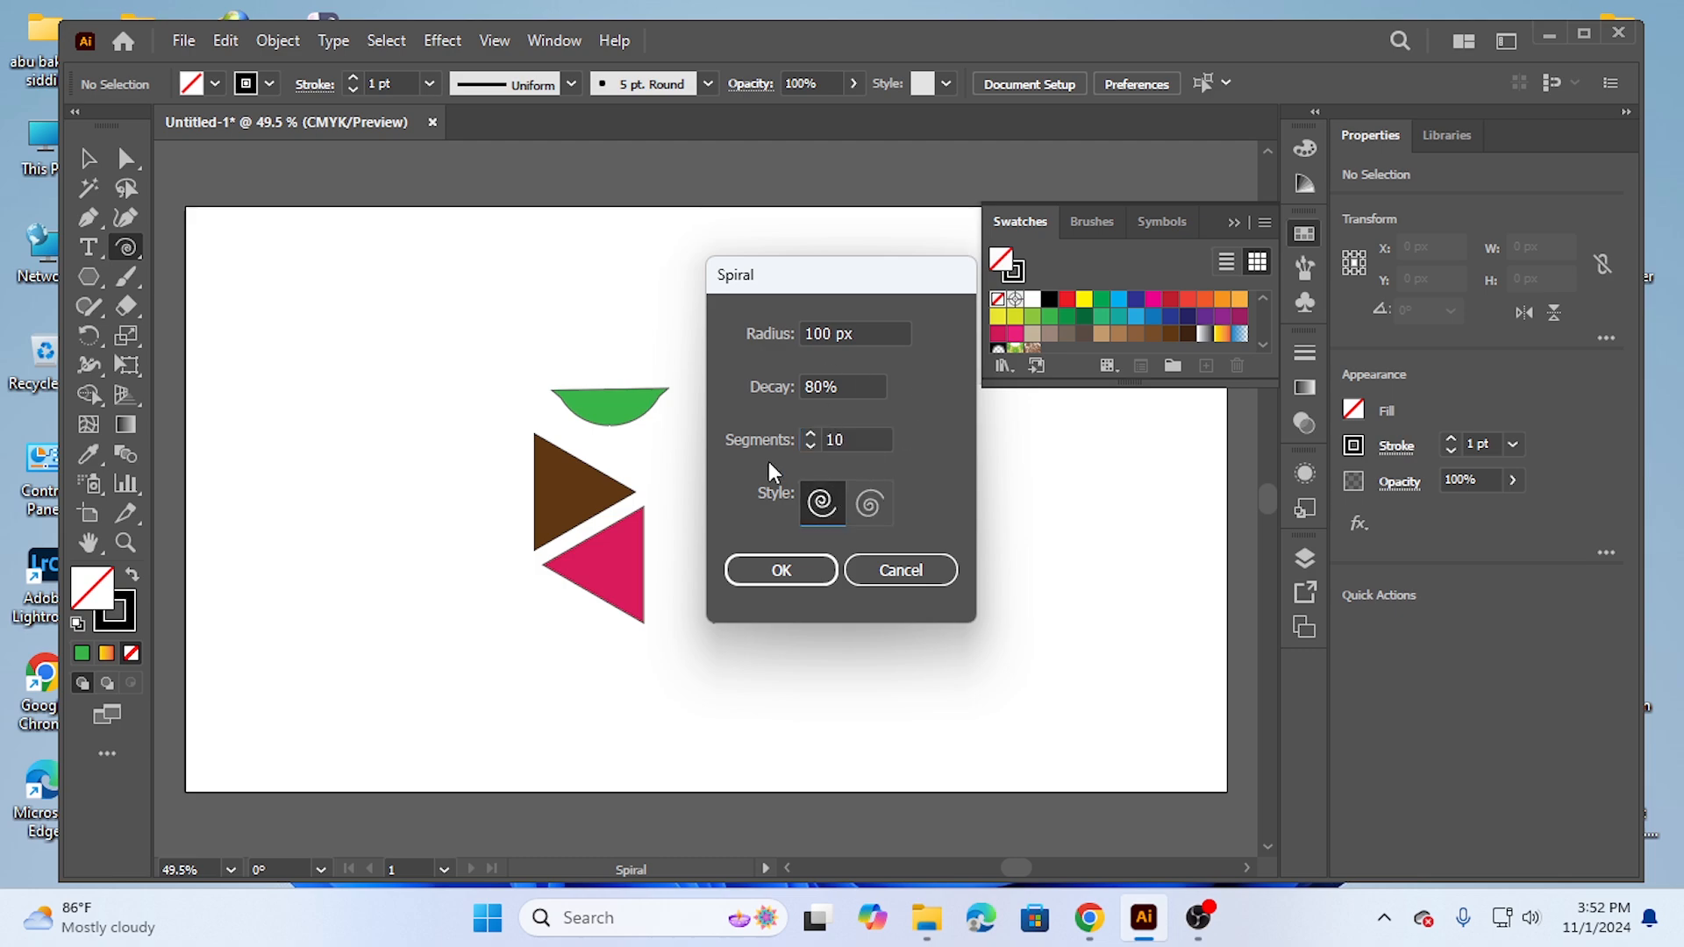
{"action": "left_click", "coordinate": [781, 570]}
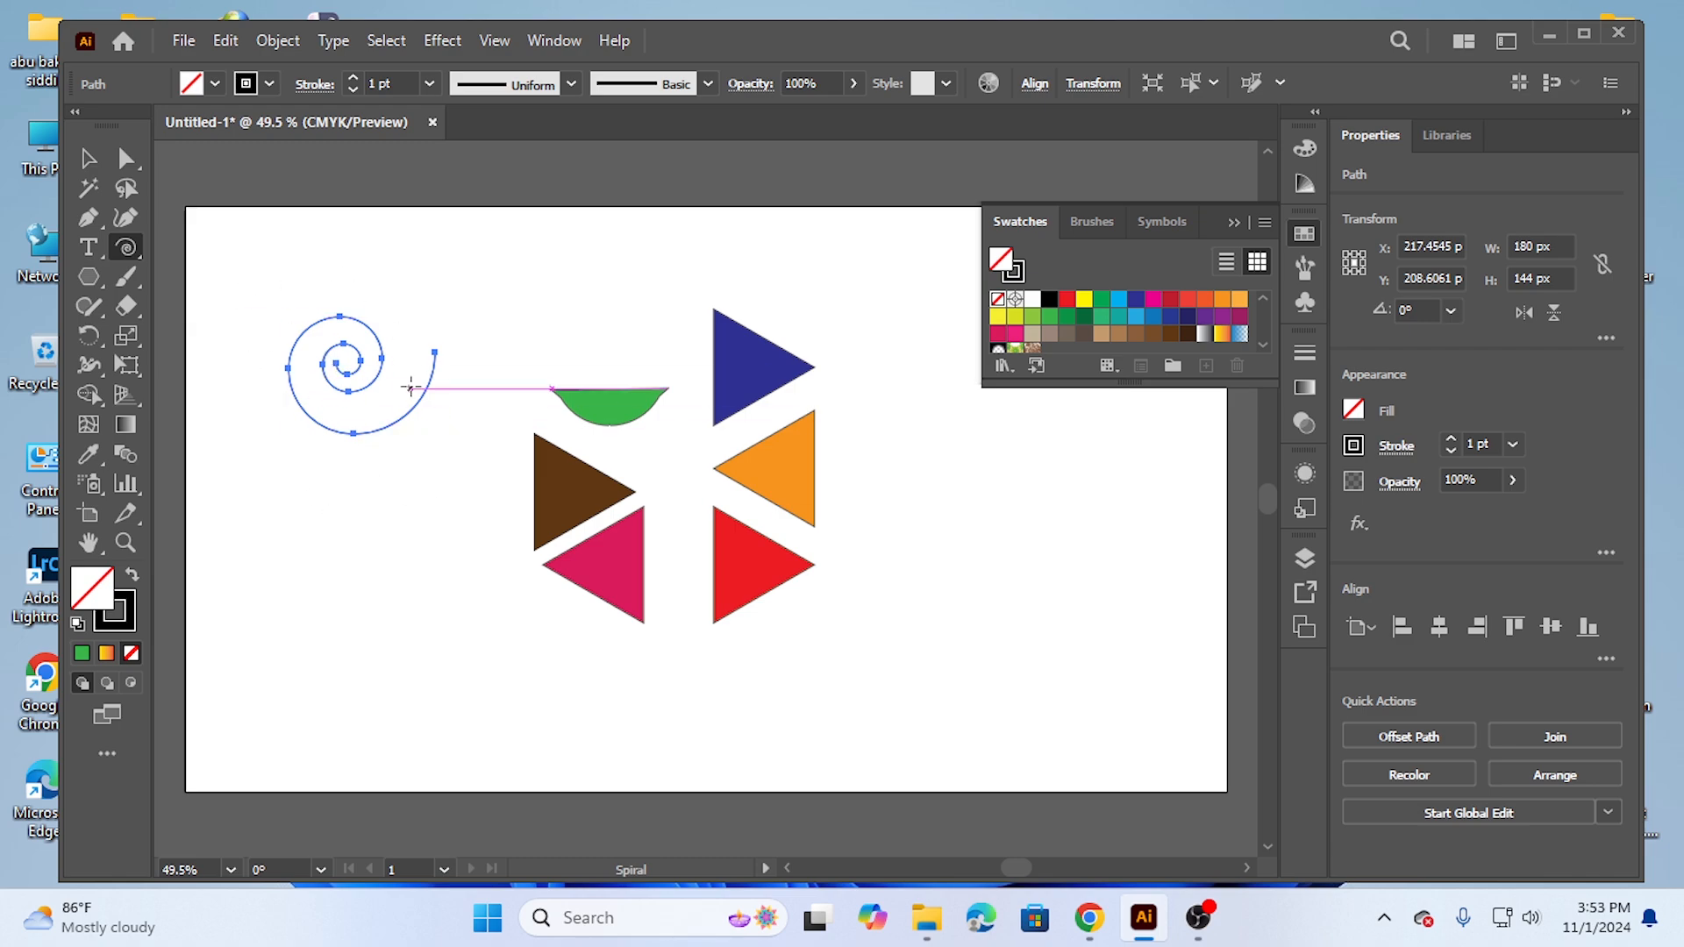
Step: Fill the spiral with cyan blue and rotate it about 200° so its open end points down like a snail shell
{"action": "left_click", "coordinate": [88, 159]}
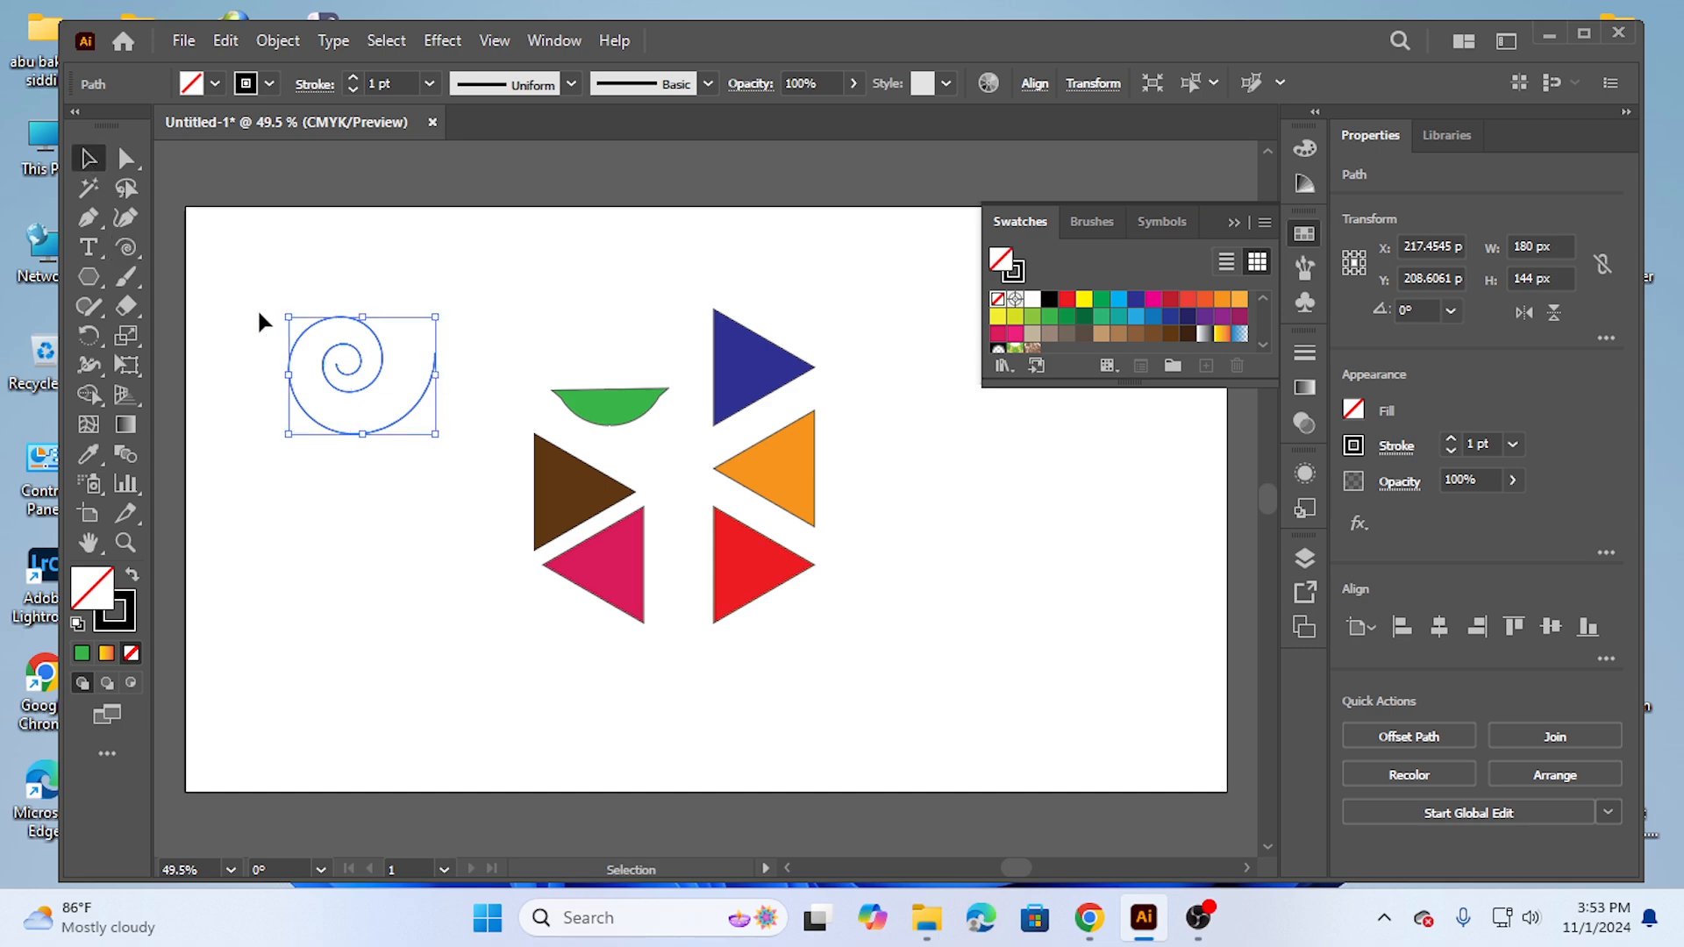
{"action": "left_click", "coordinate": [217, 84]}
{"action": "left_click", "coordinate": [138, 124]}
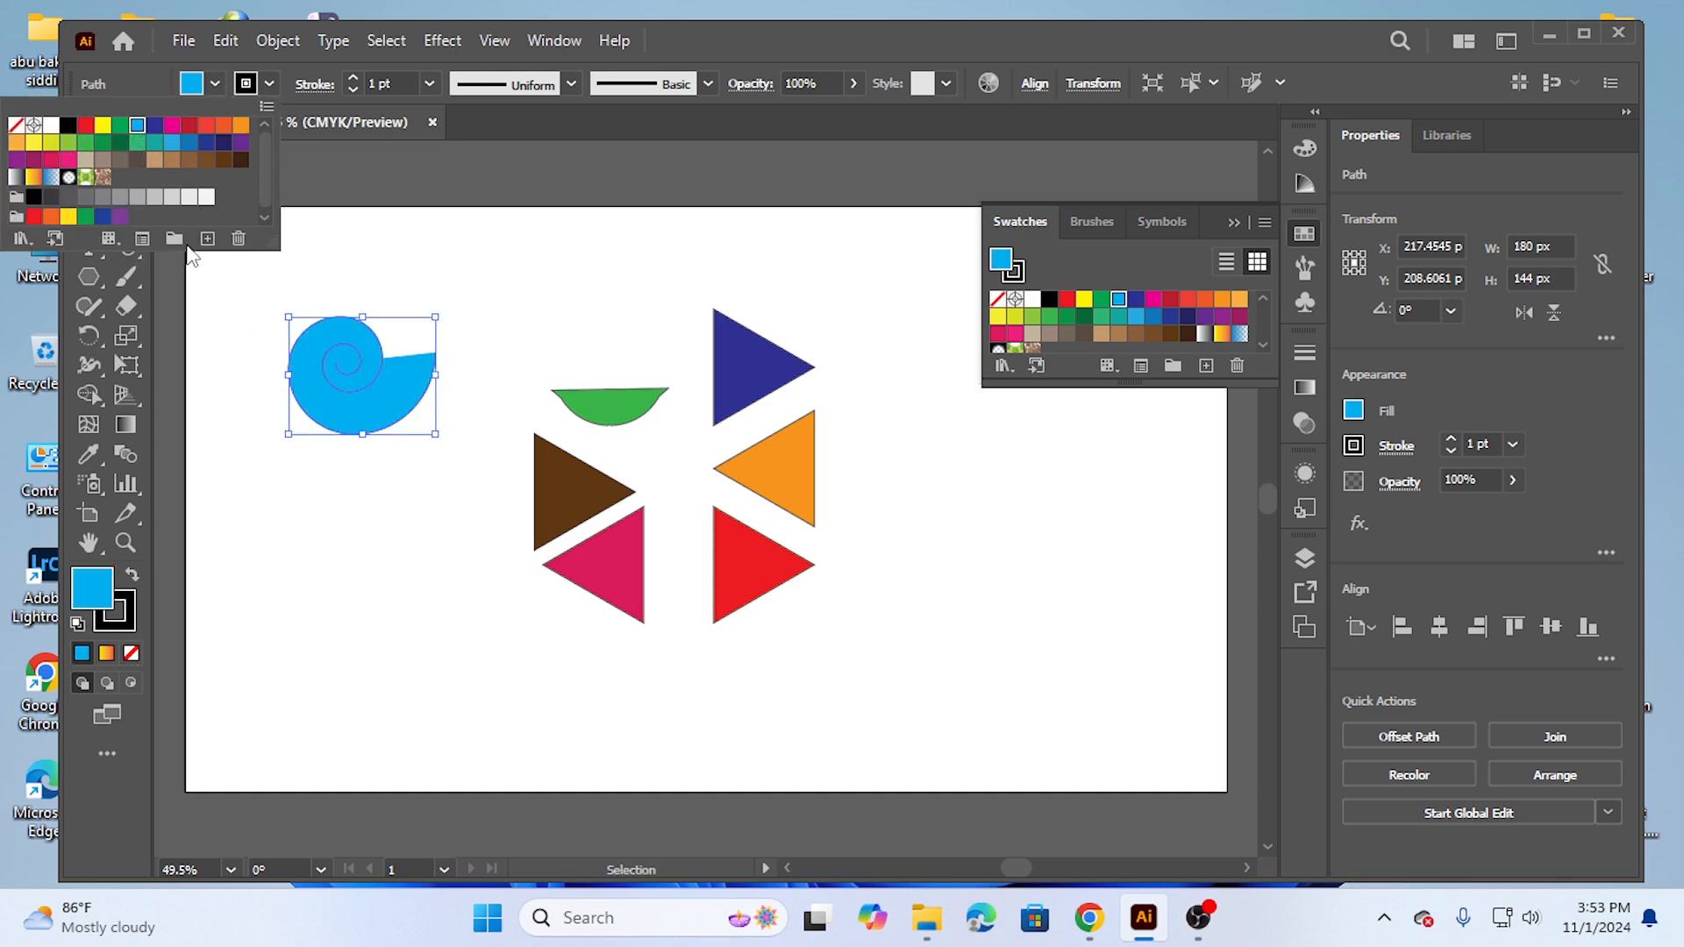
{"action": "left_click", "coordinate": [506, 314]}
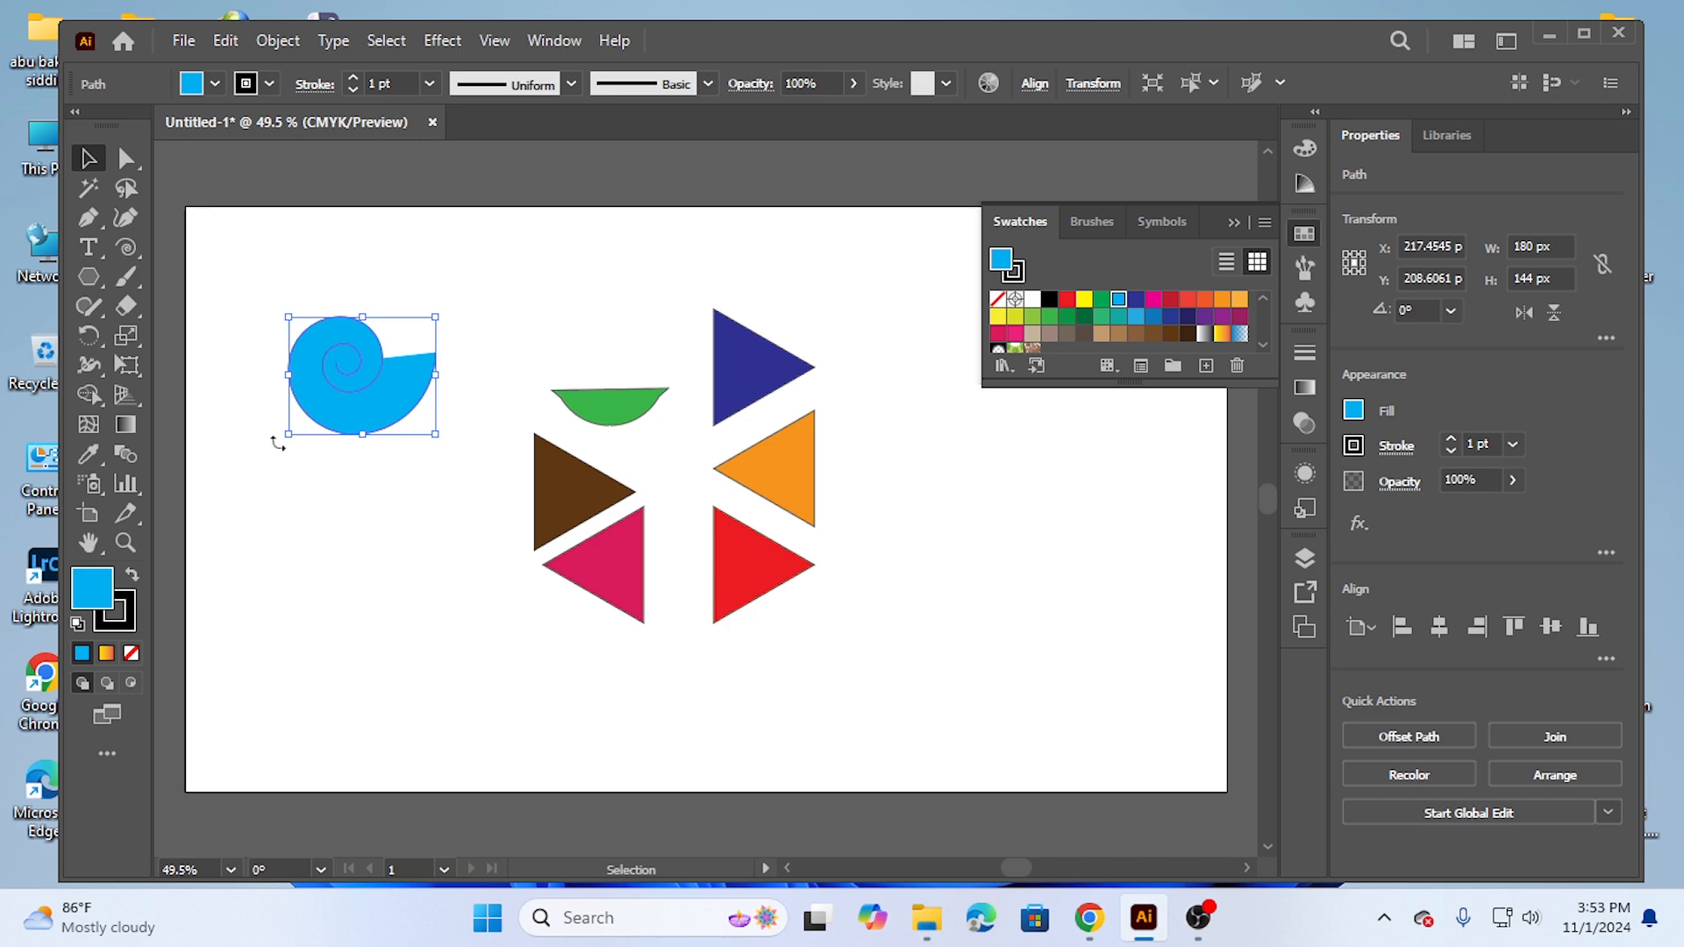
{"action": "left_click_drag", "start_coordinate": [277, 443], "coordinate": [424, 266]}
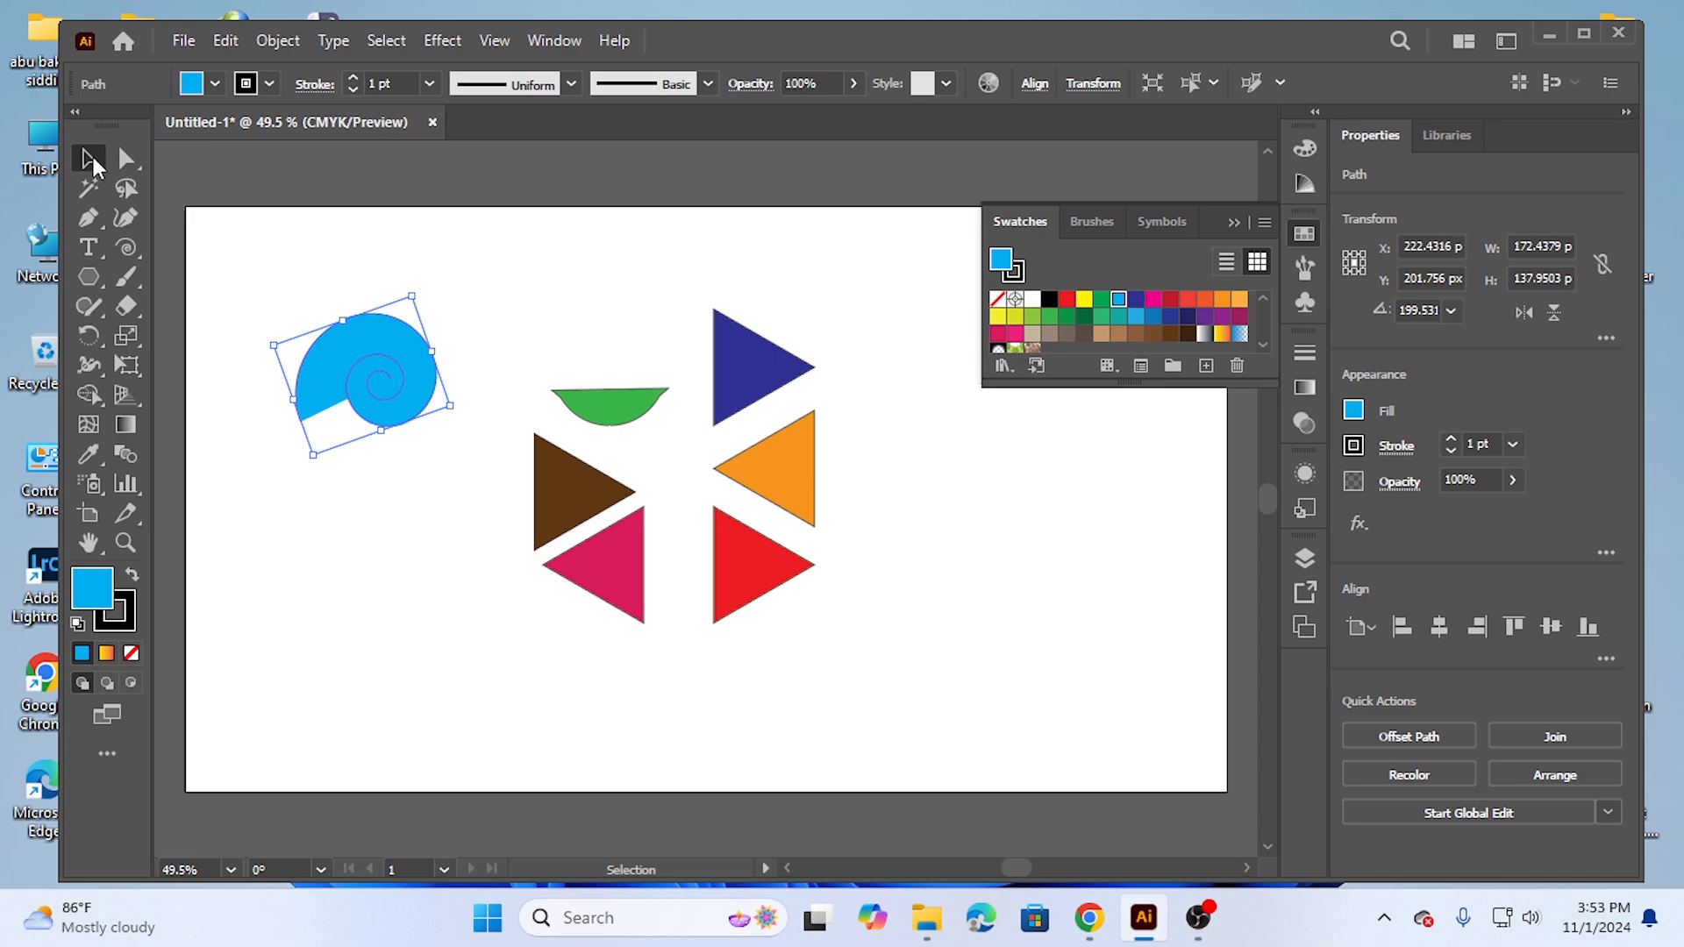
{"action": "left_click", "coordinate": [276, 309]}
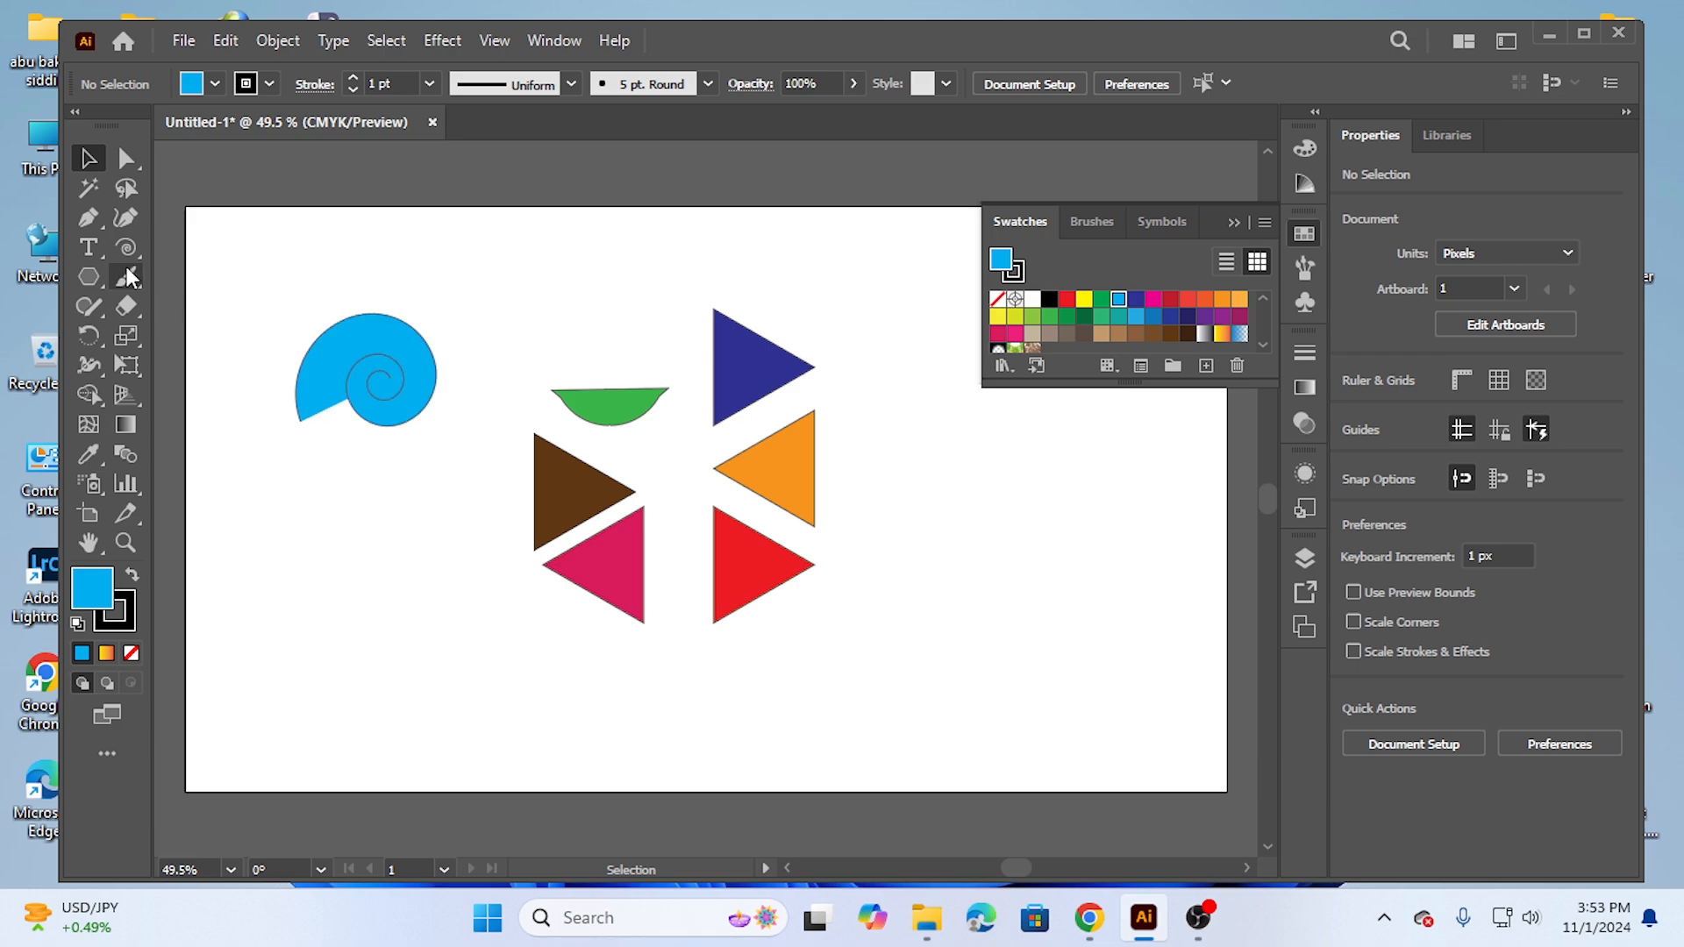
Step: Draw two small arcs, about 21 × 29 px and 23 × 27 px, under the spiral's opening and place a 22.7273 × 26.5496 px open arc above the green shape
{"action": "left_click_drag", "start_coordinate": [125, 248], "coordinate": [220, 276]}
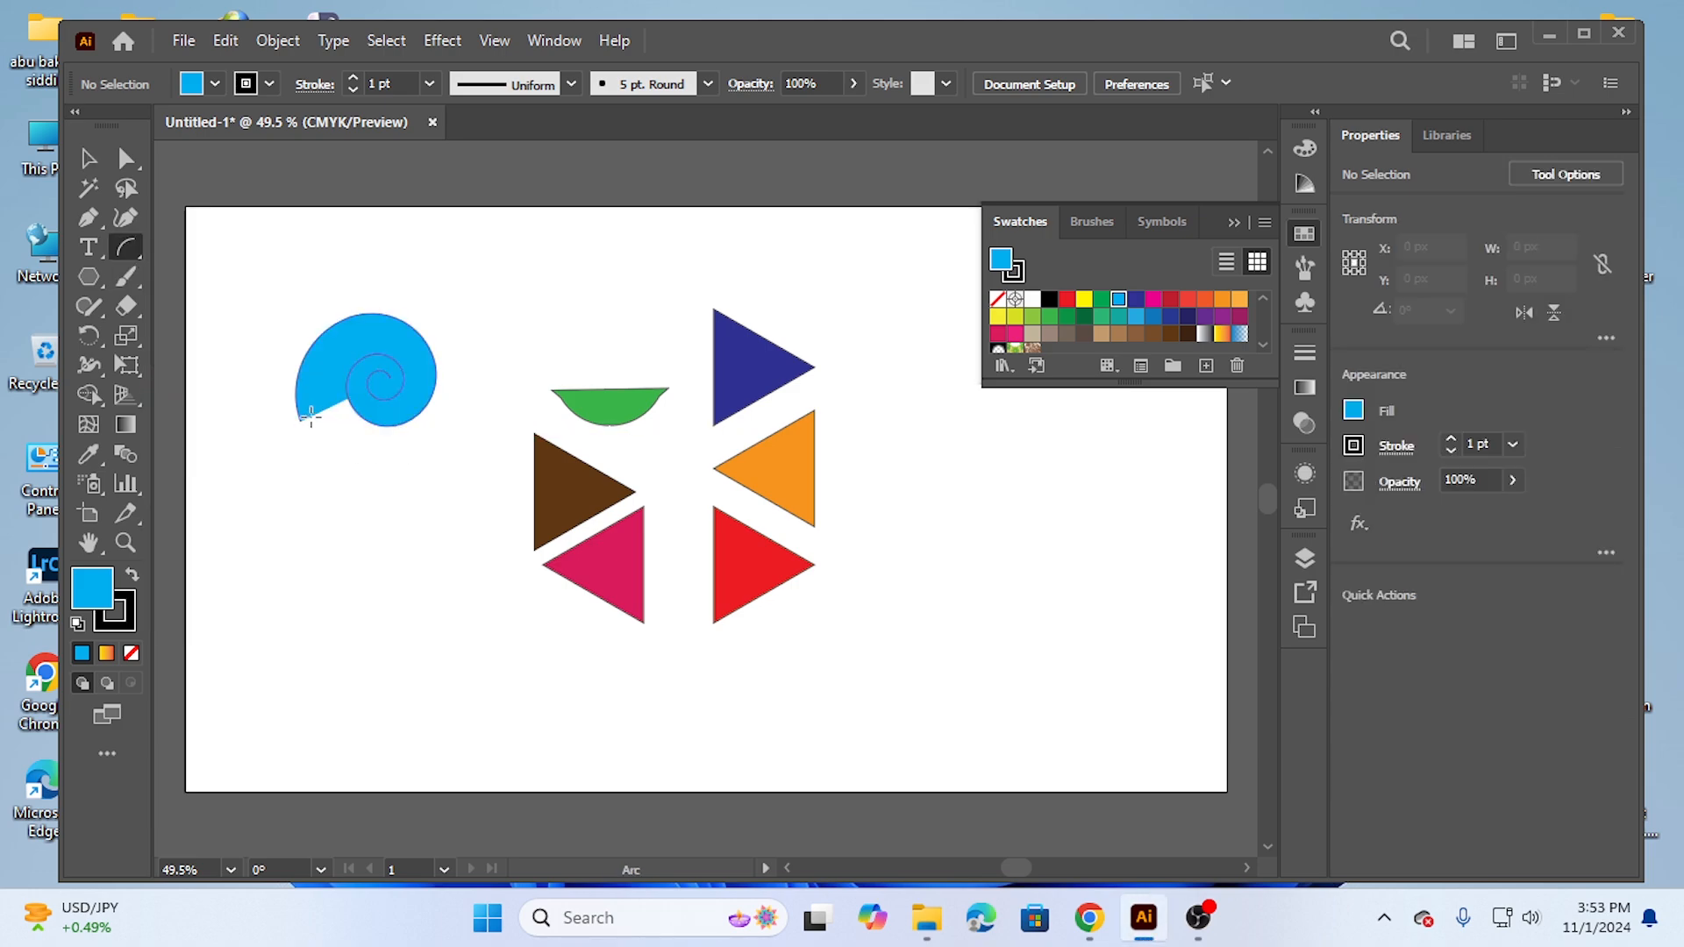
{"action": "left_click_drag", "start_coordinate": [311, 417], "coordinate": [327, 439]}
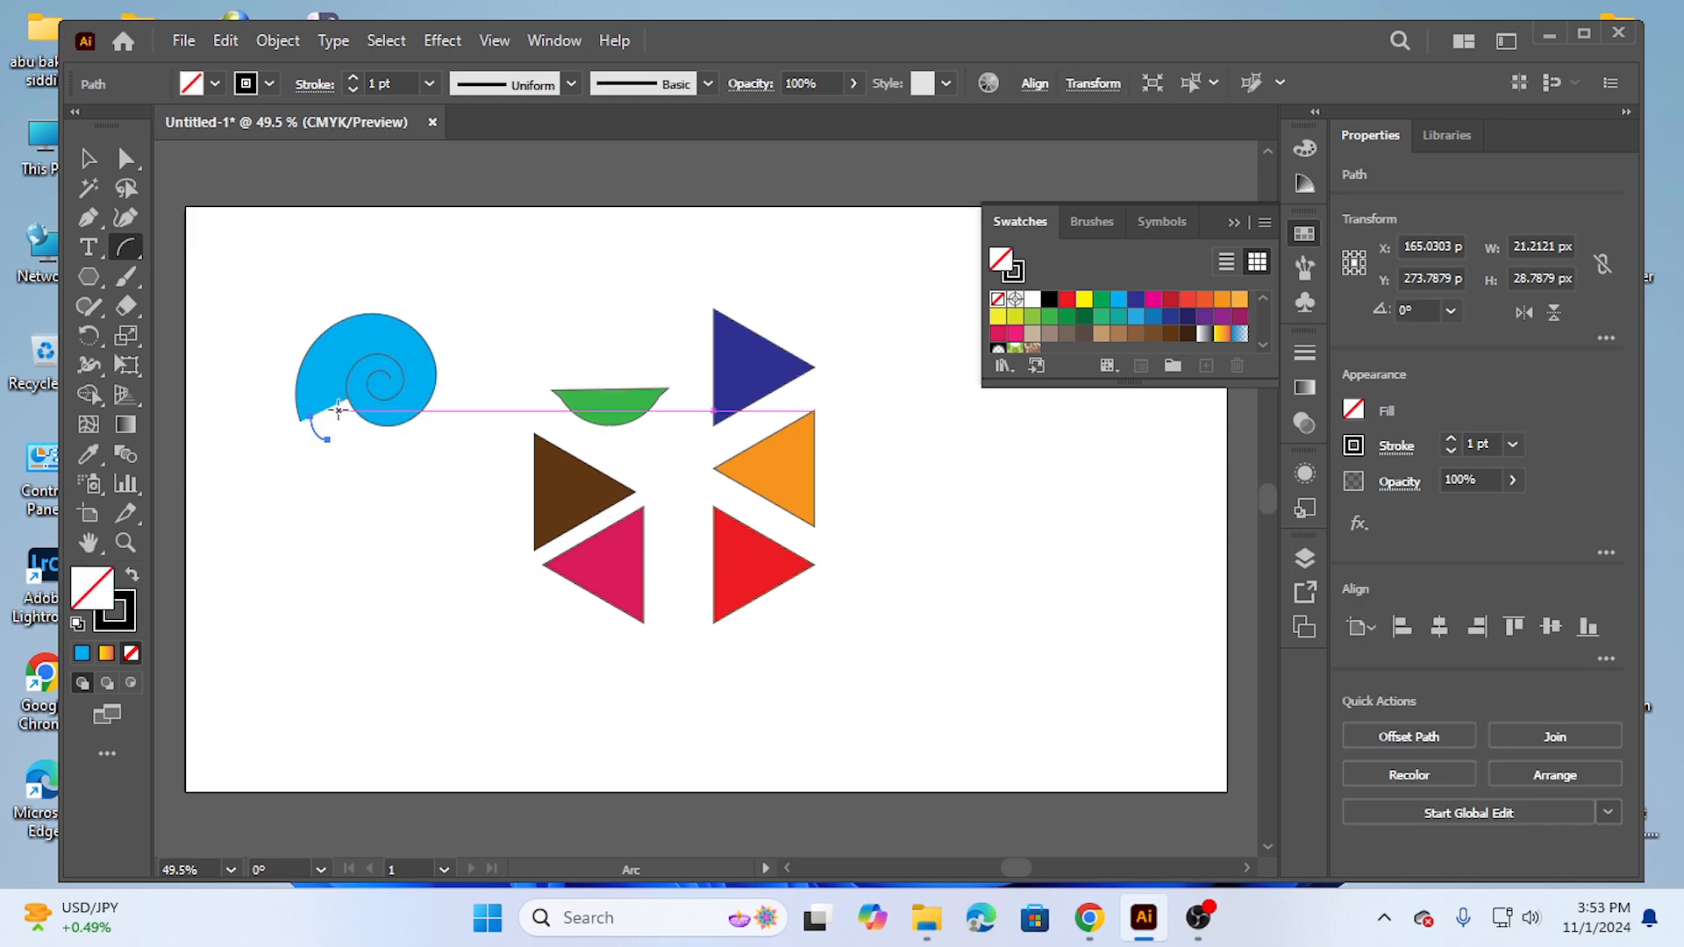
{"action": "left_click_drag", "start_coordinate": [324, 414], "coordinate": [348, 430]}
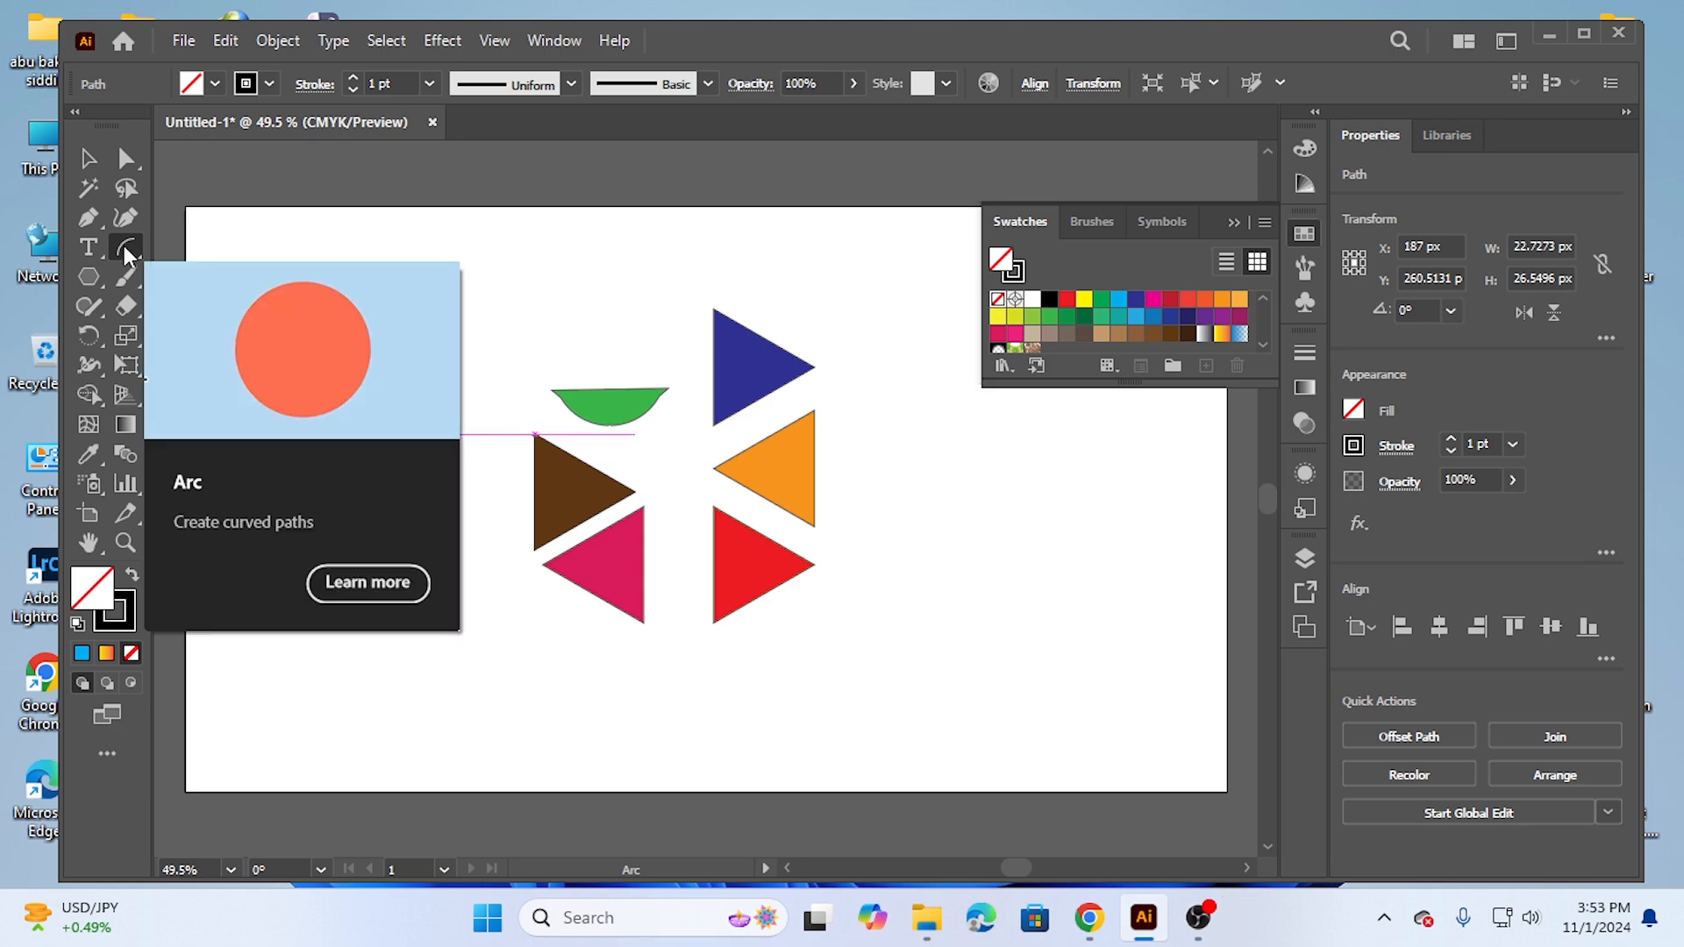
{"action": "left_click", "coordinate": [560, 291]}
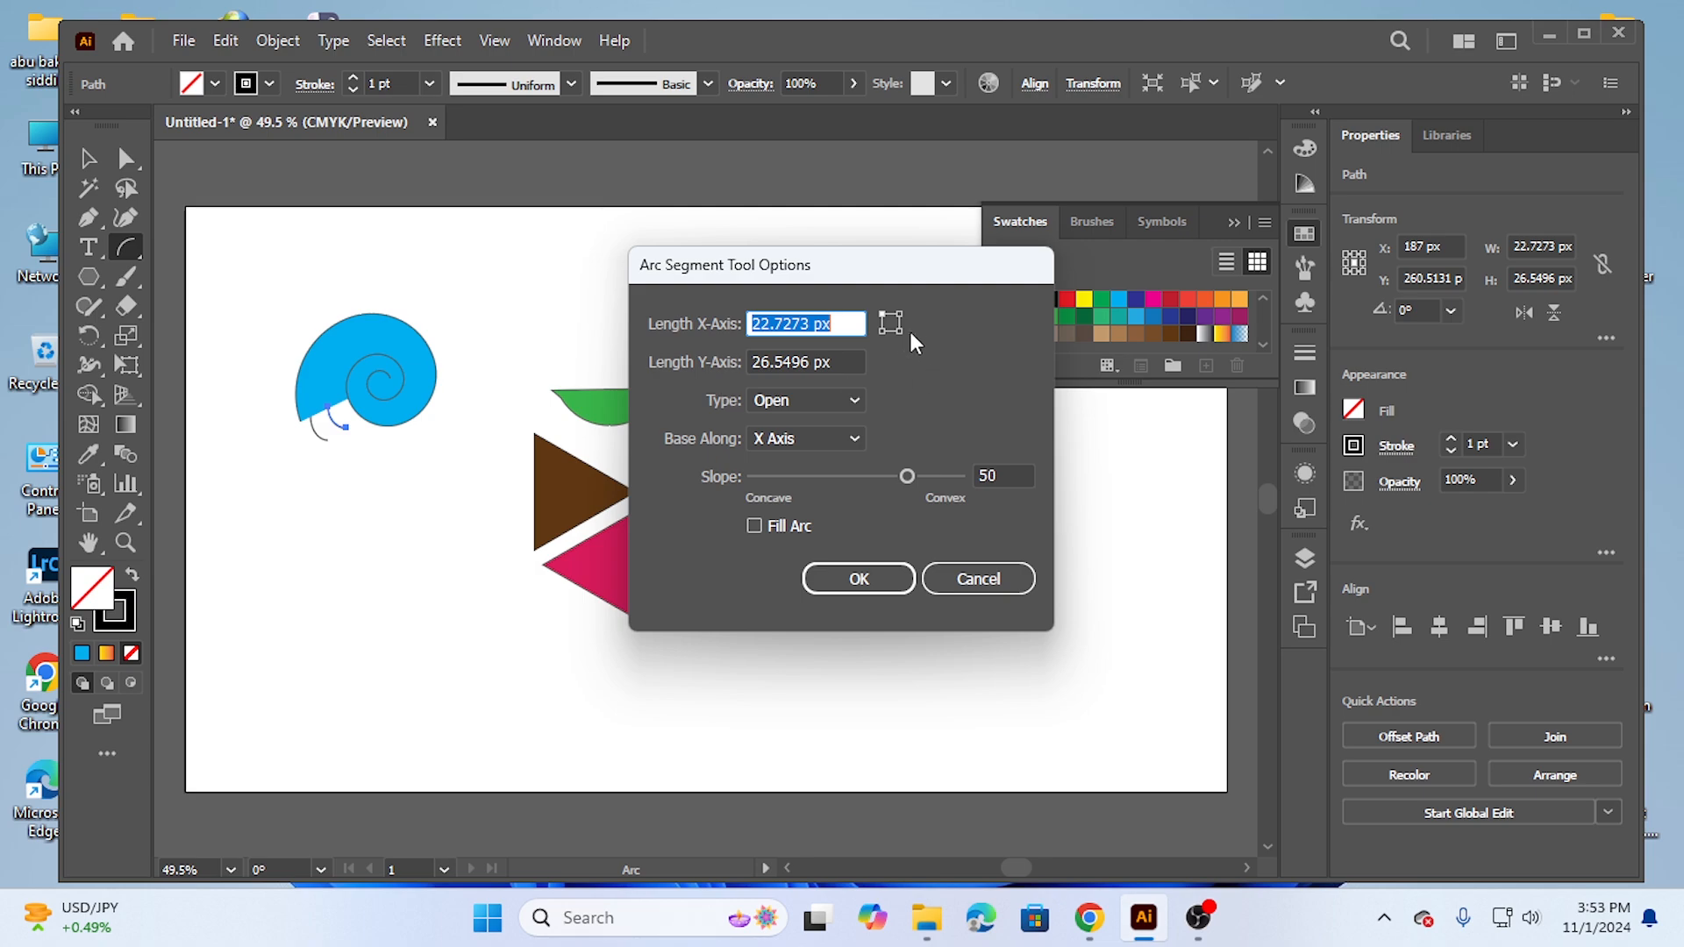
{"action": "left_click", "coordinate": [879, 581]}
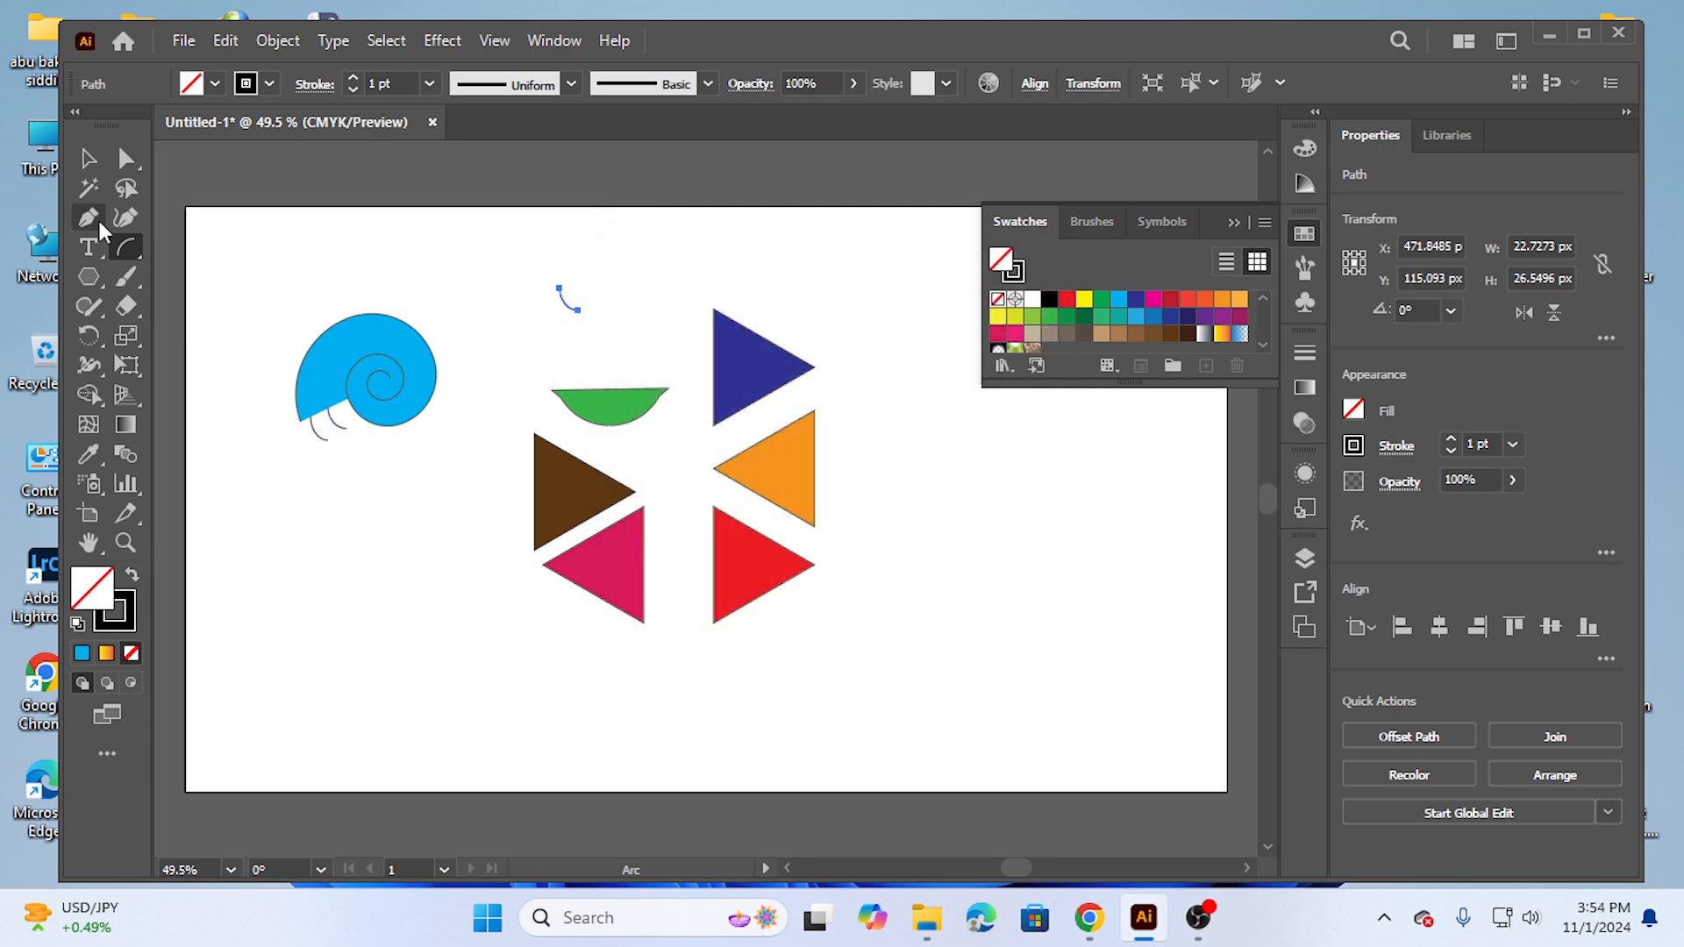
Step: Create a spiral above the green shape with radius 100 px, decay 80%, 10 segments and the second style option
{"action": "left_click", "coordinate": [127, 248]}
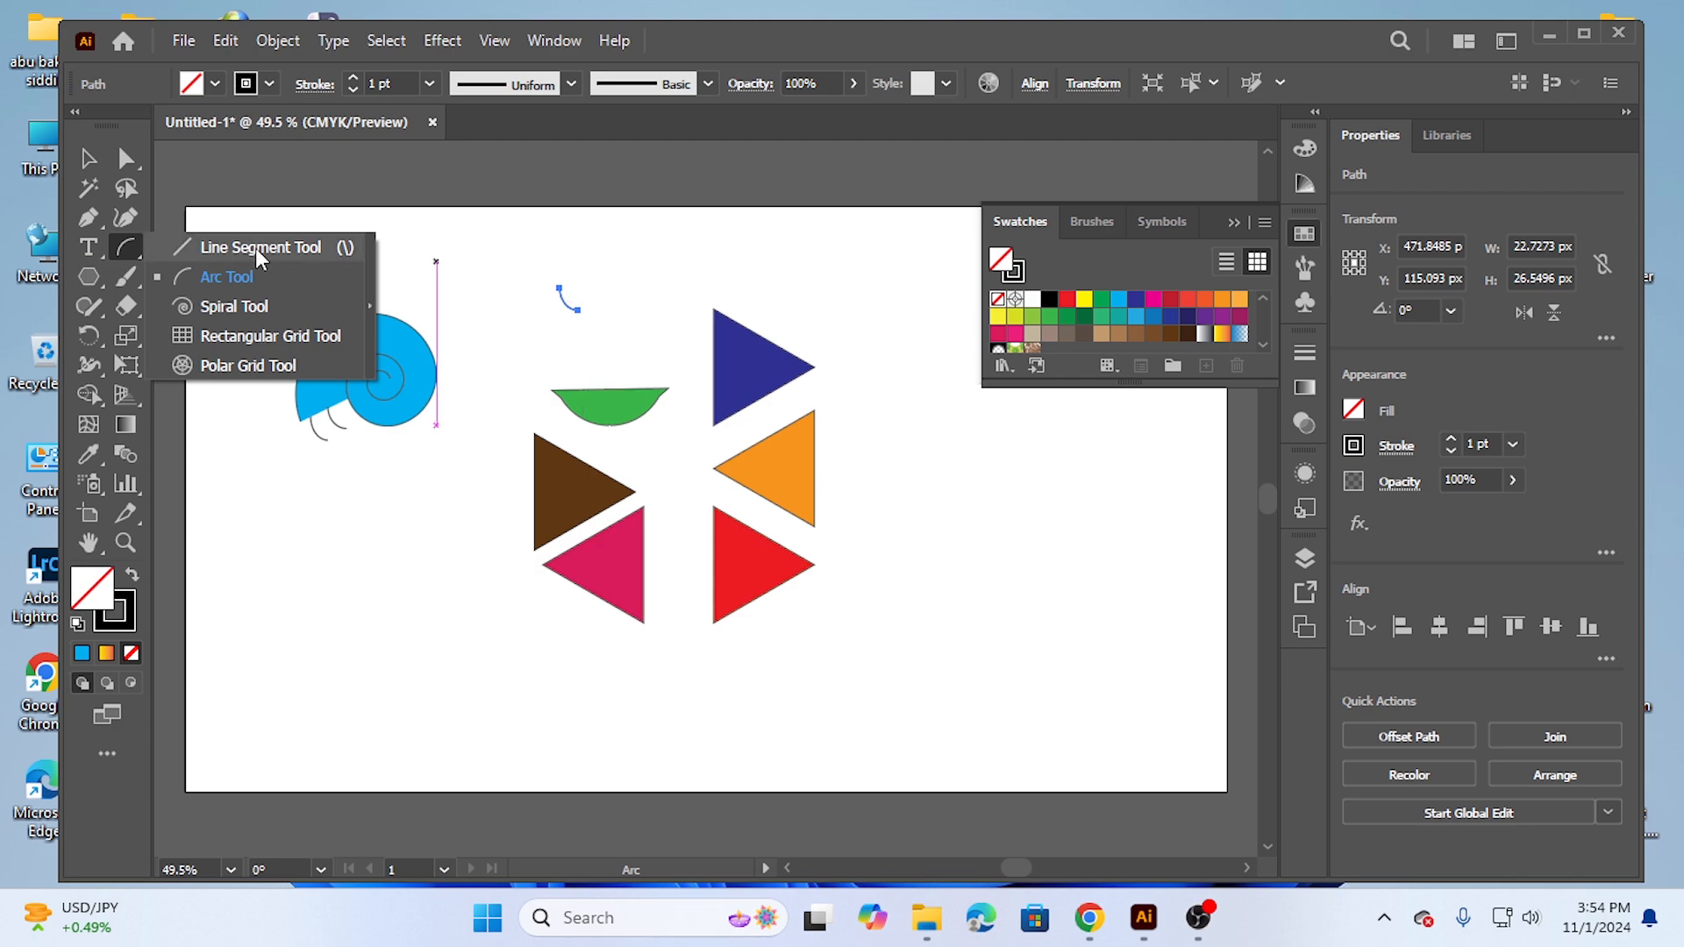
{"action": "left_click", "coordinate": [235, 307]}
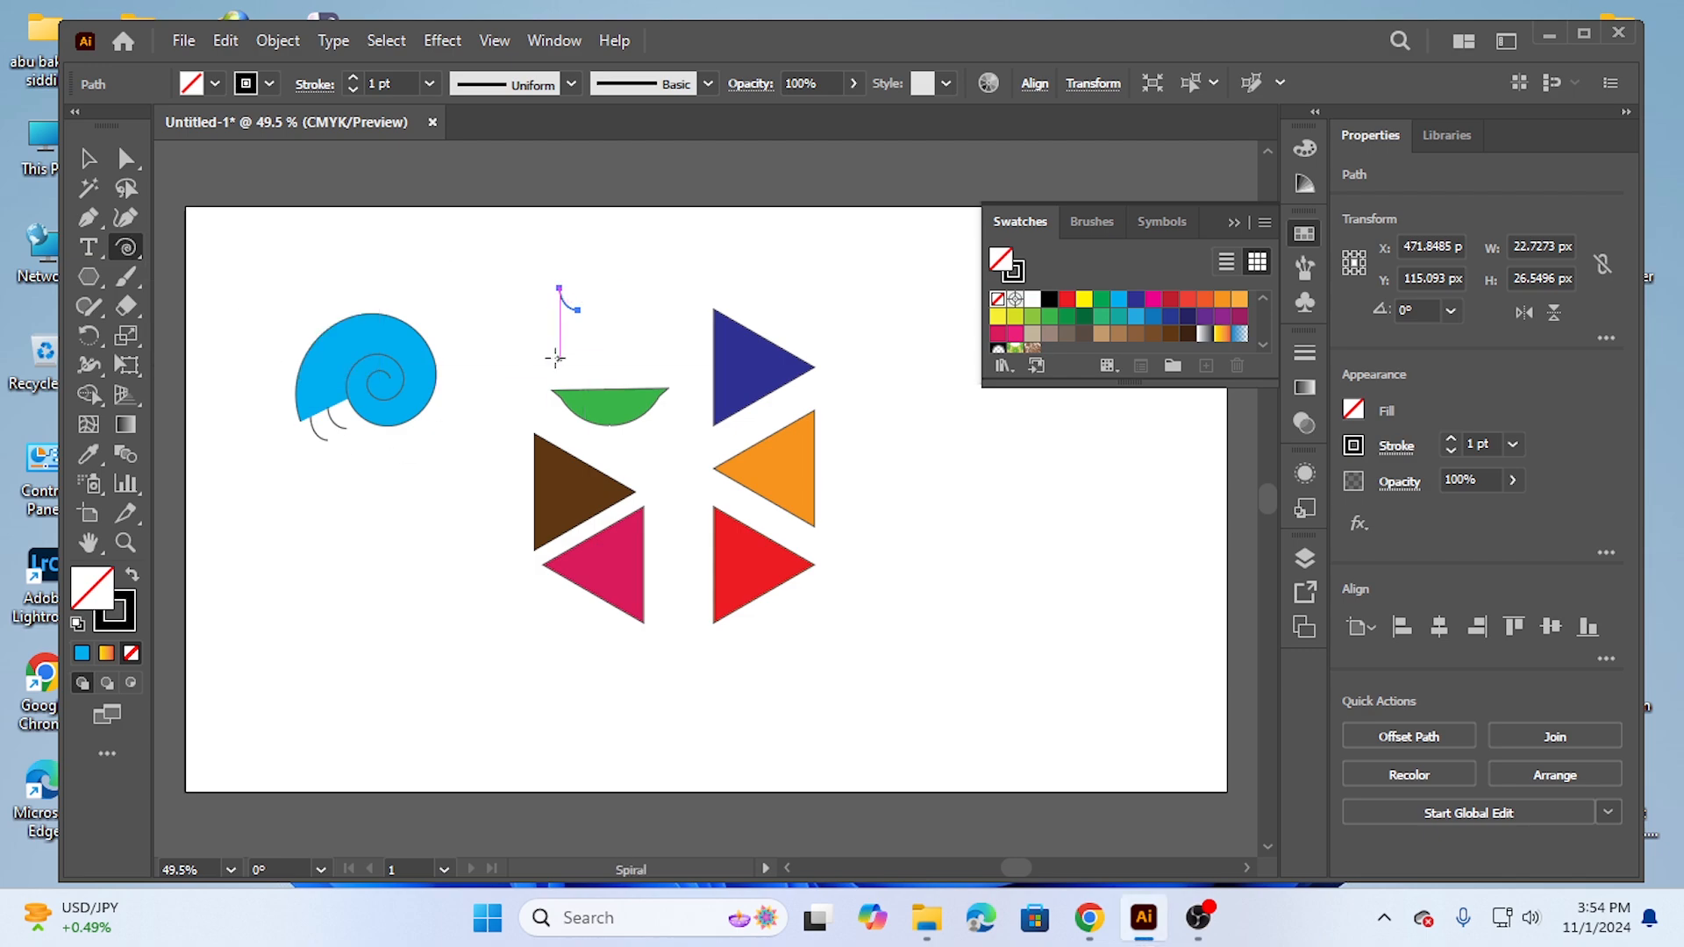
{"action": "left_click", "coordinate": [631, 266]}
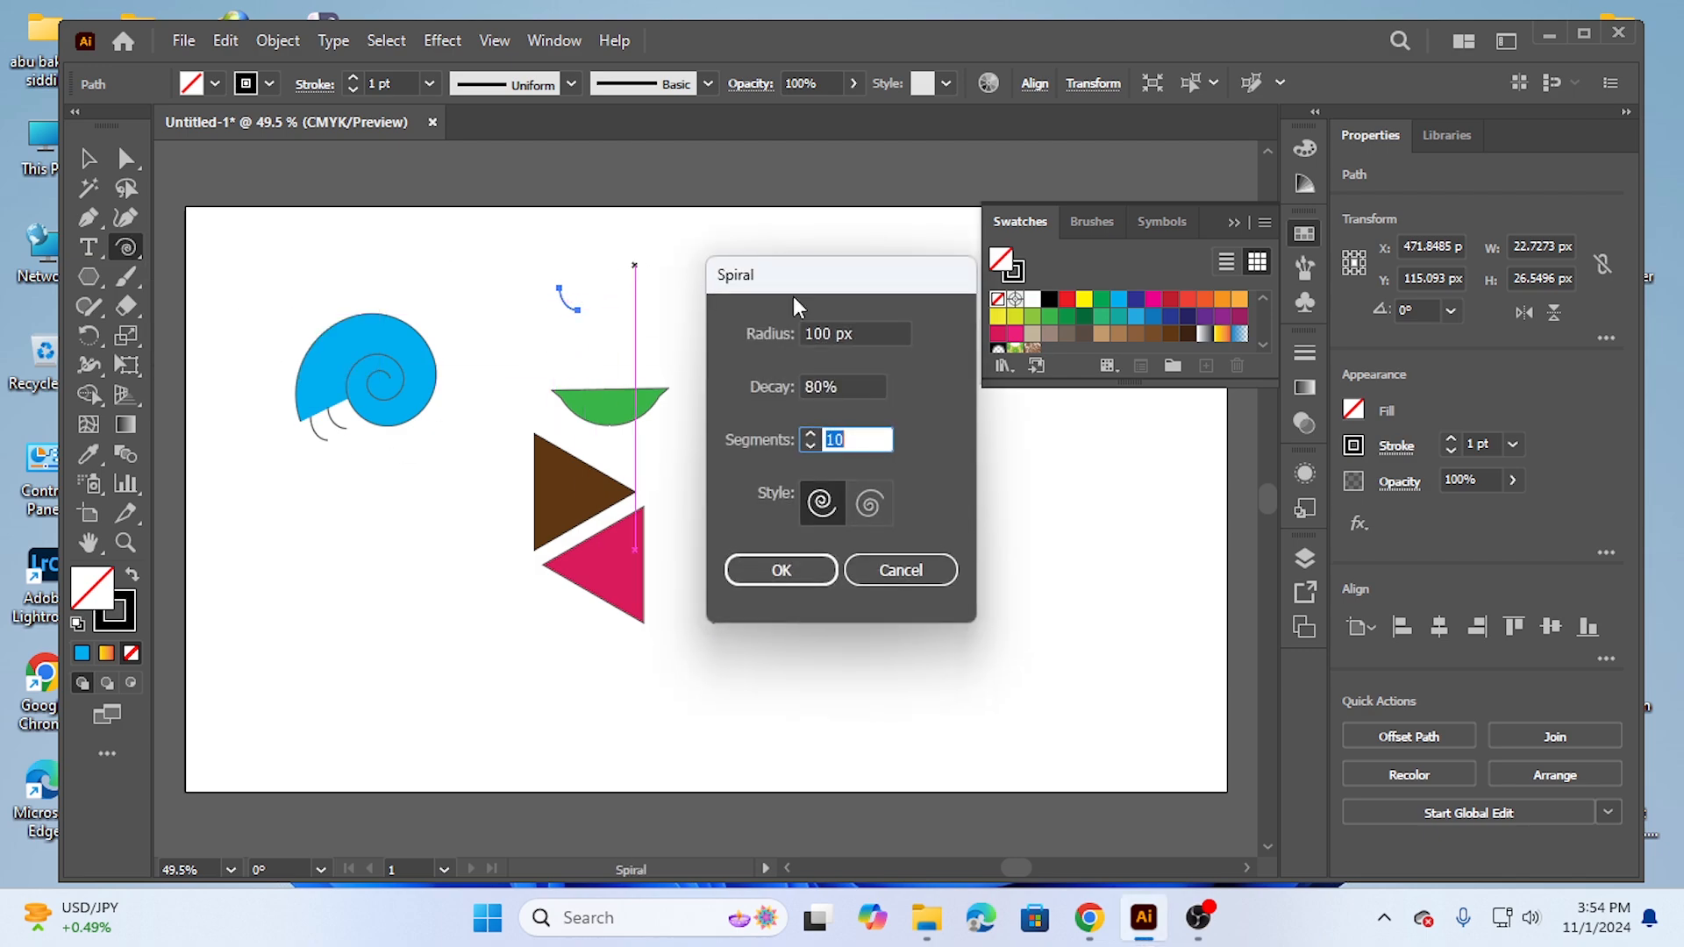
{"action": "left_click", "coordinate": [871, 502]}
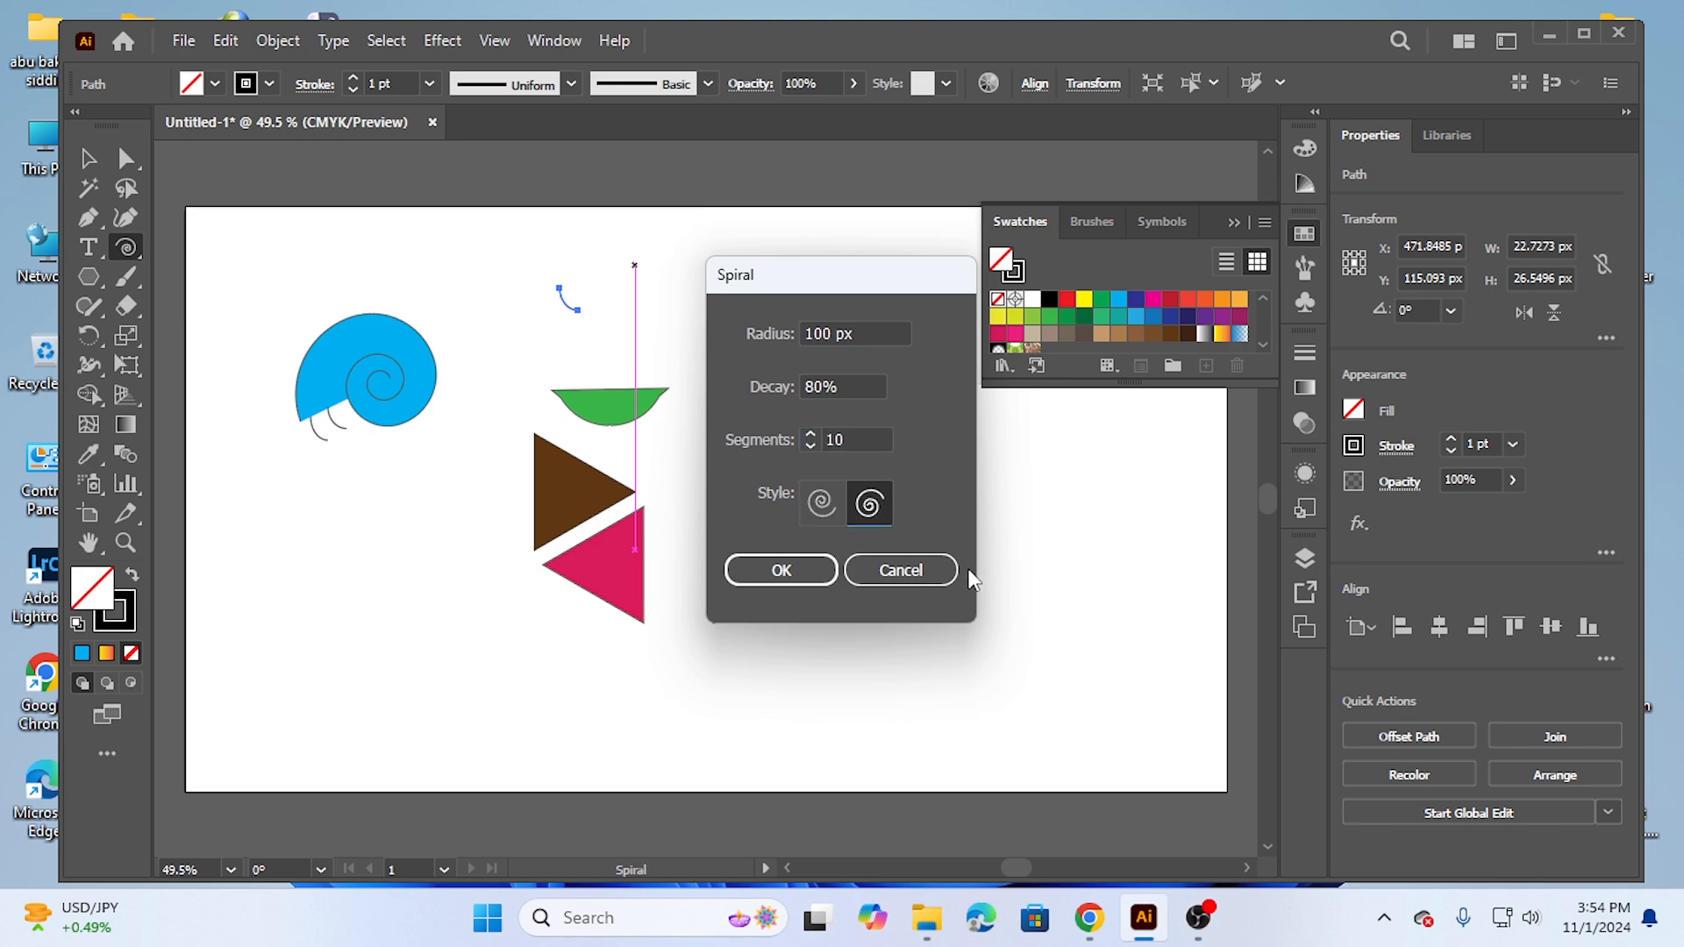
{"action": "left_click", "coordinate": [781, 570]}
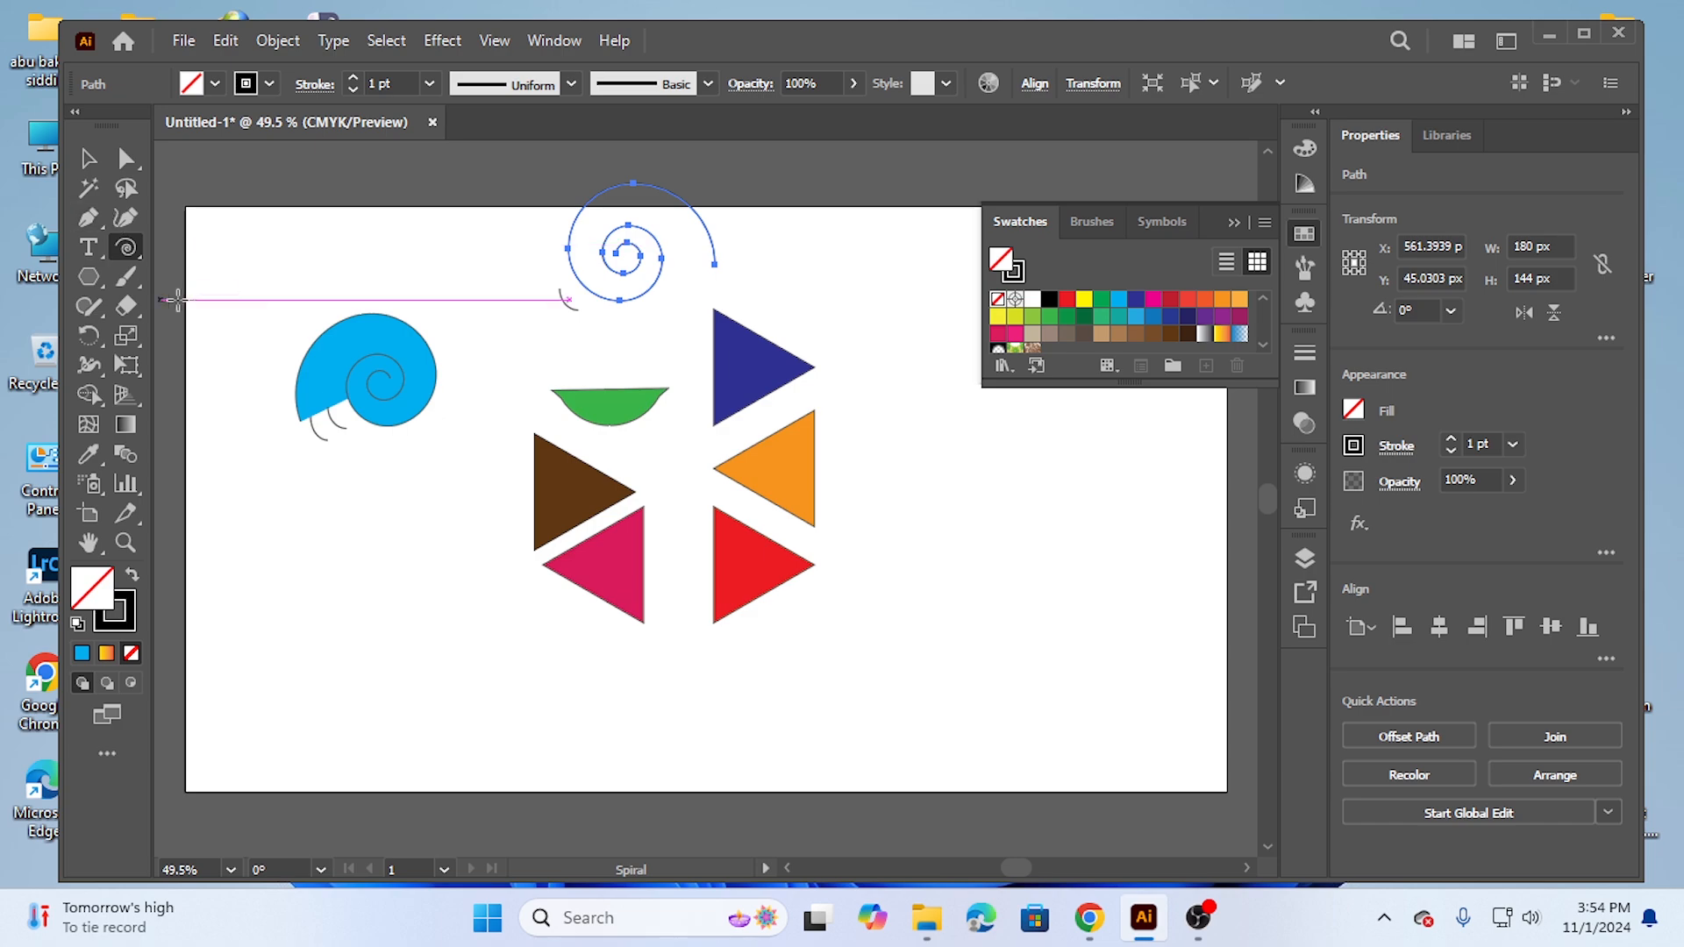
Step: Create a 100 × 100 px rectangular grid below the snail shell with 5 horizontal and 5 vertical dividers
{"action": "left_click", "coordinate": [129, 245]}
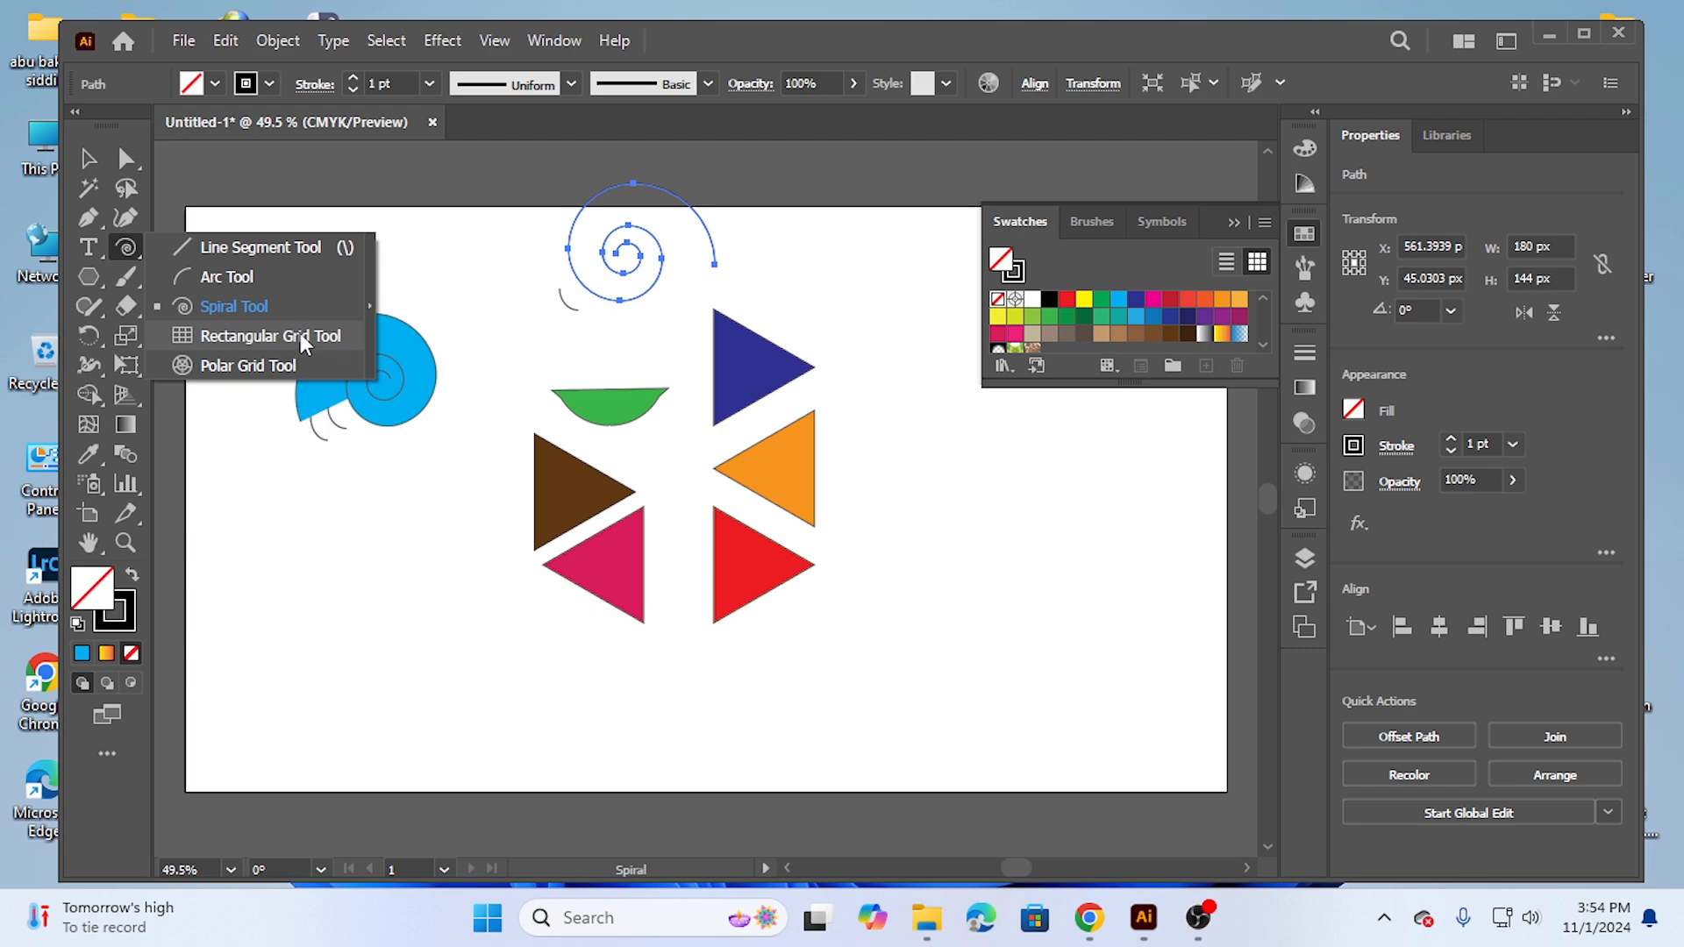
{"action": "left_click", "coordinate": [256, 334]}
{"action": "left_click", "coordinate": [435, 564]}
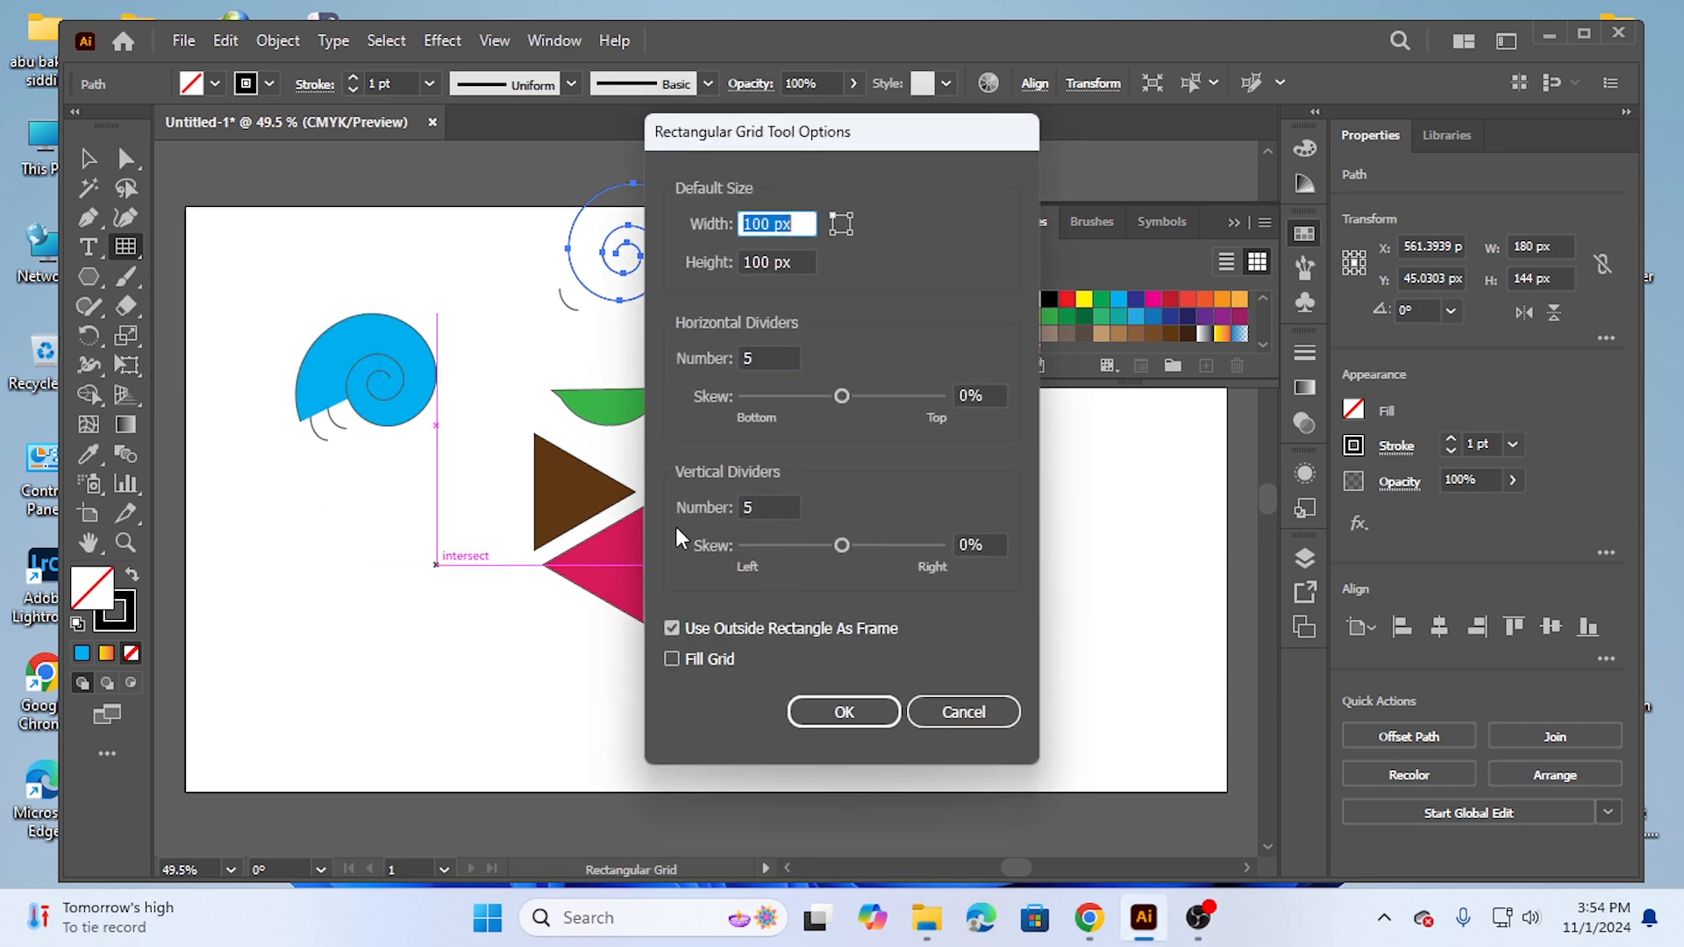
{"action": "left_click", "coordinate": [881, 710]}
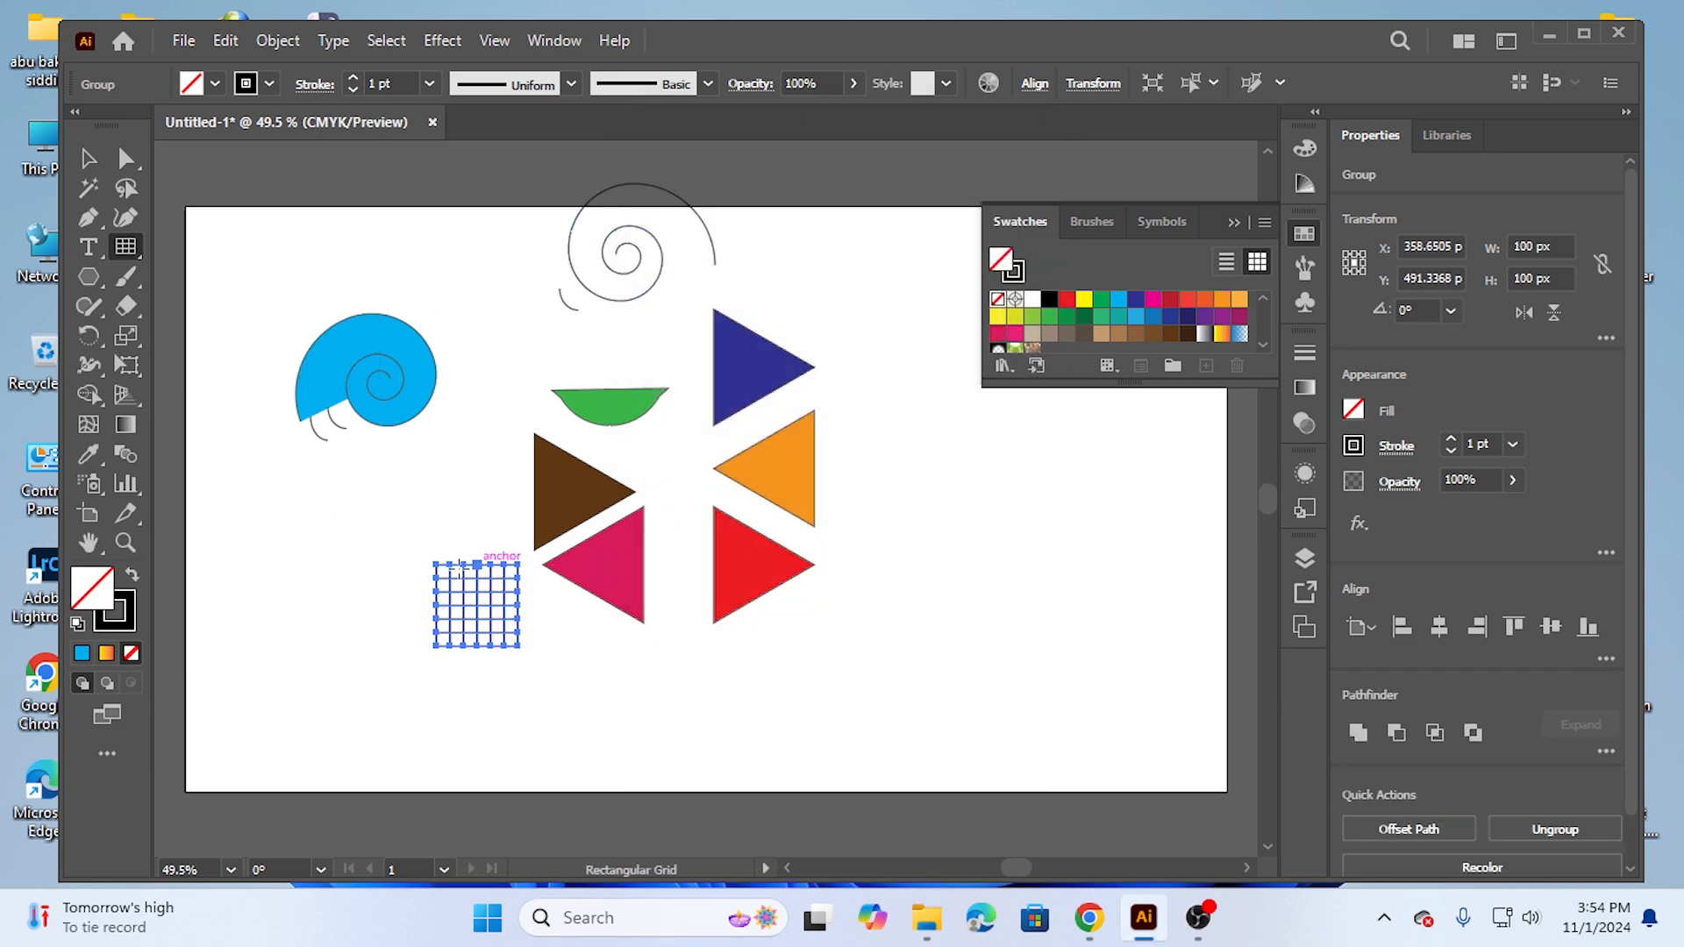
Step: Enlarge the grid to about 602 × 262 px and move it below the coloured shapes
{"action": "left_click", "coordinate": [88, 158]}
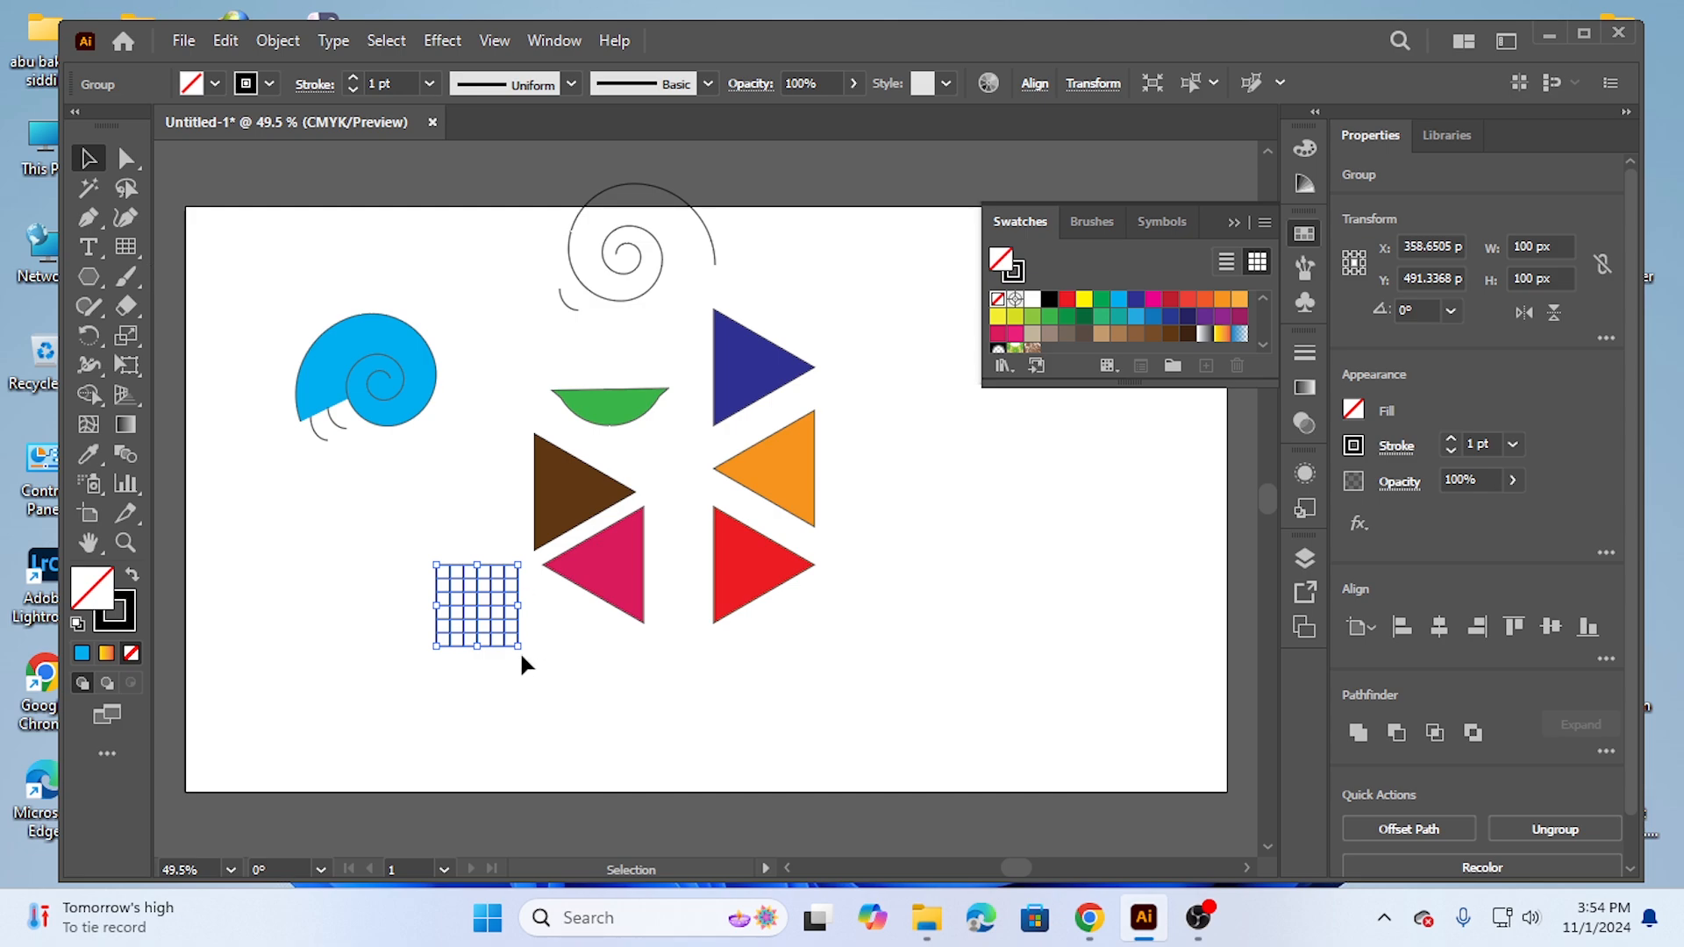
{"action": "left_click_drag", "start_coordinate": [519, 650], "coordinate": [928, 779]}
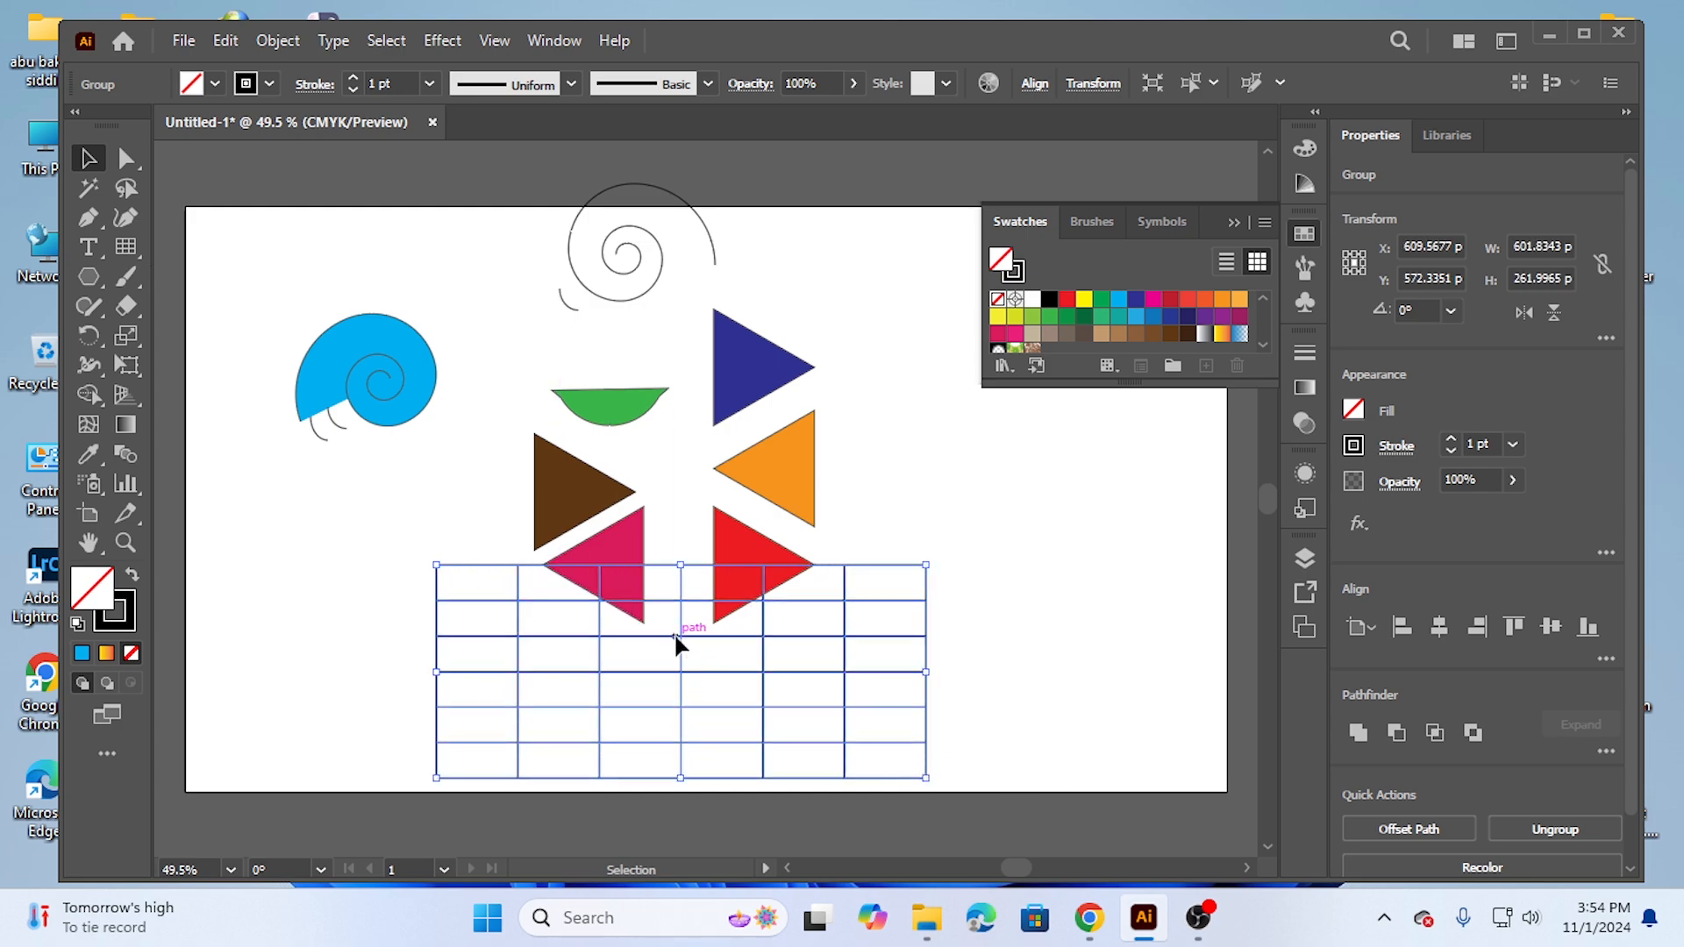
{"action": "left_click_drag", "start_coordinate": [678, 636], "coordinate": [478, 732]}
Step: Move the snail and coloured shapes up, fit the grid beneath them on the artboard, and reduce its height to about 200 px
{"action": "left_click_drag", "start_coordinate": [271, 309], "coordinate": [792, 568]}
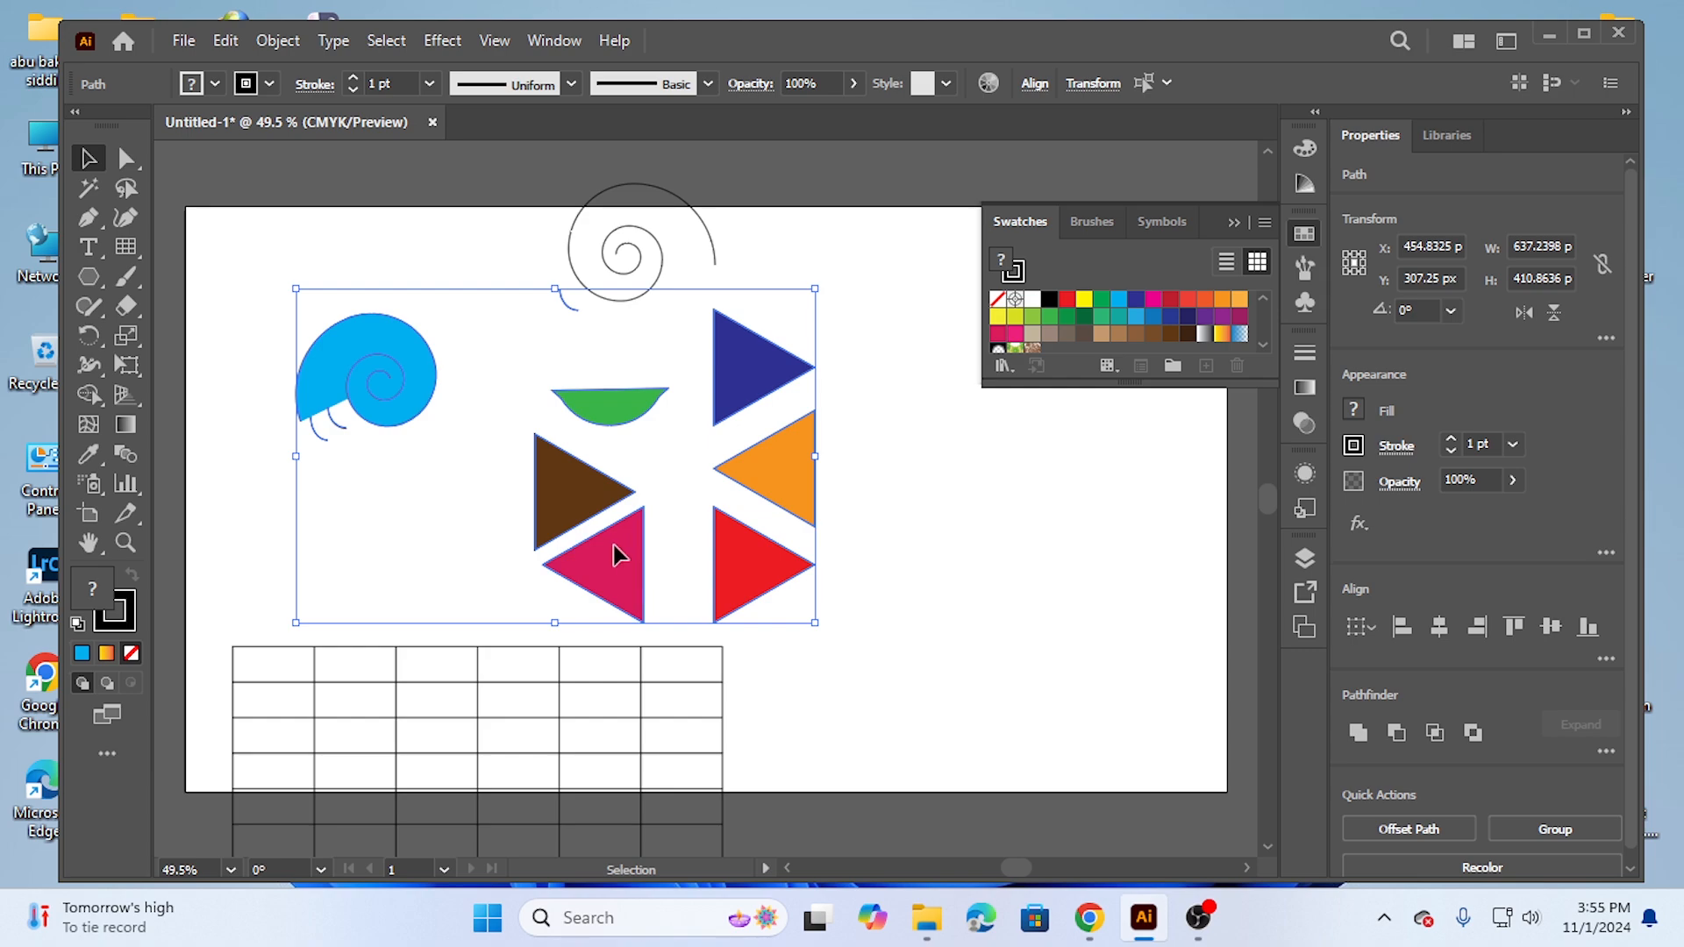
{"action": "left_click_drag", "start_coordinate": [613, 553], "coordinate": [626, 463]}
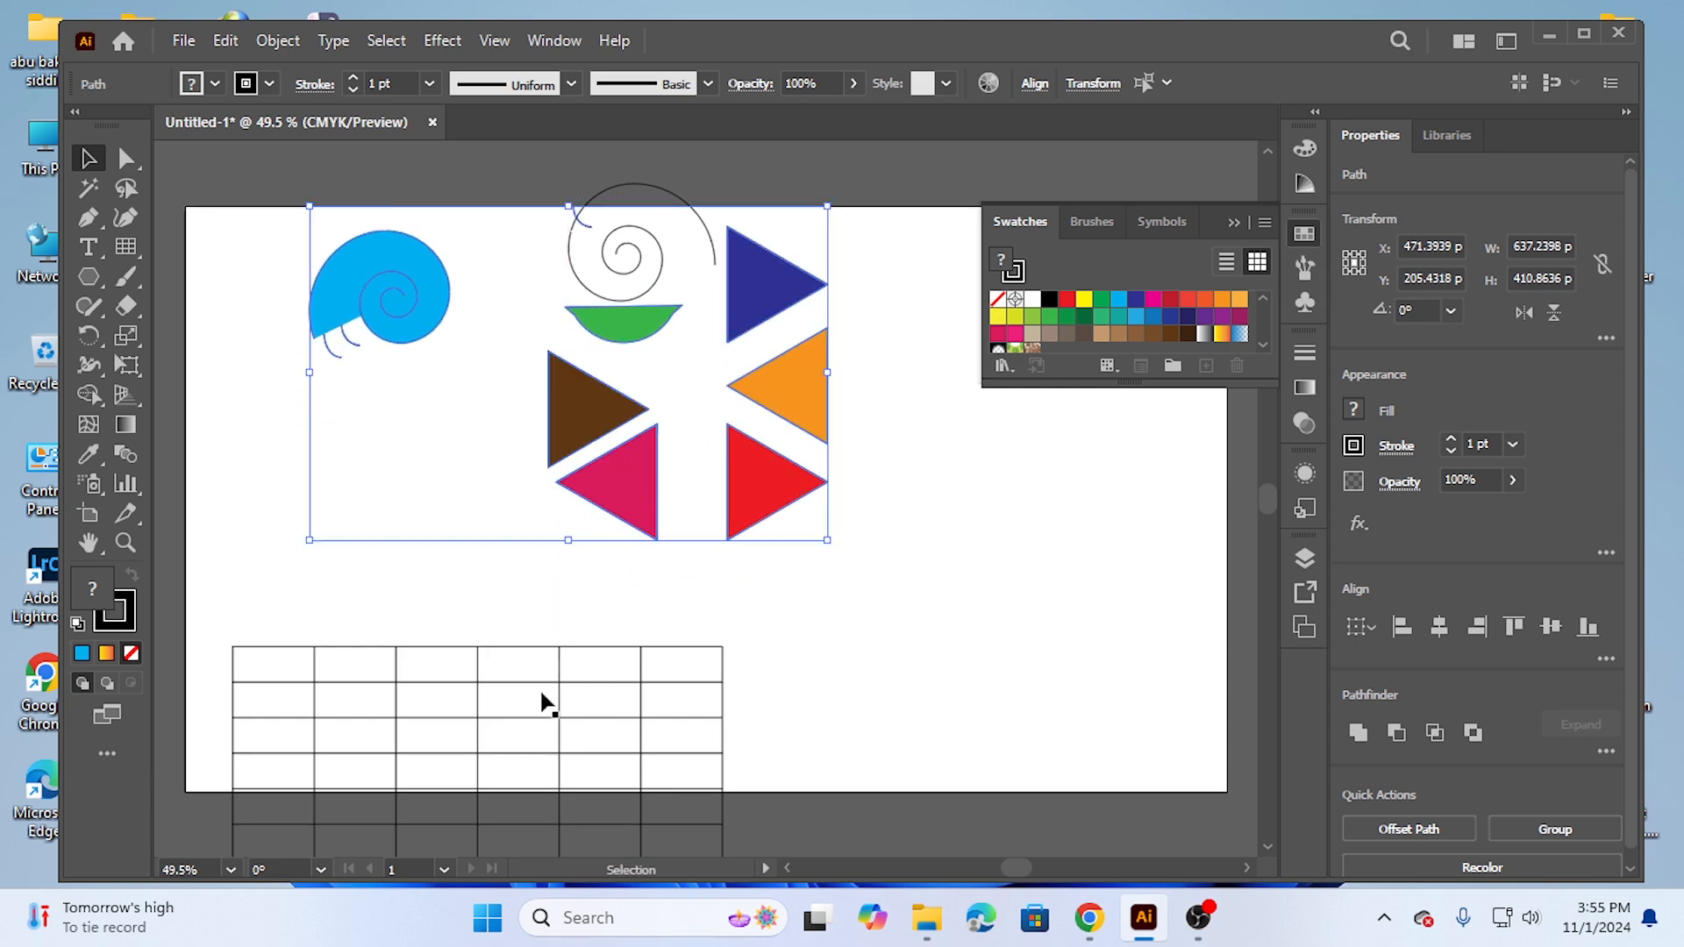
{"action": "left_click", "coordinate": [479, 690]}
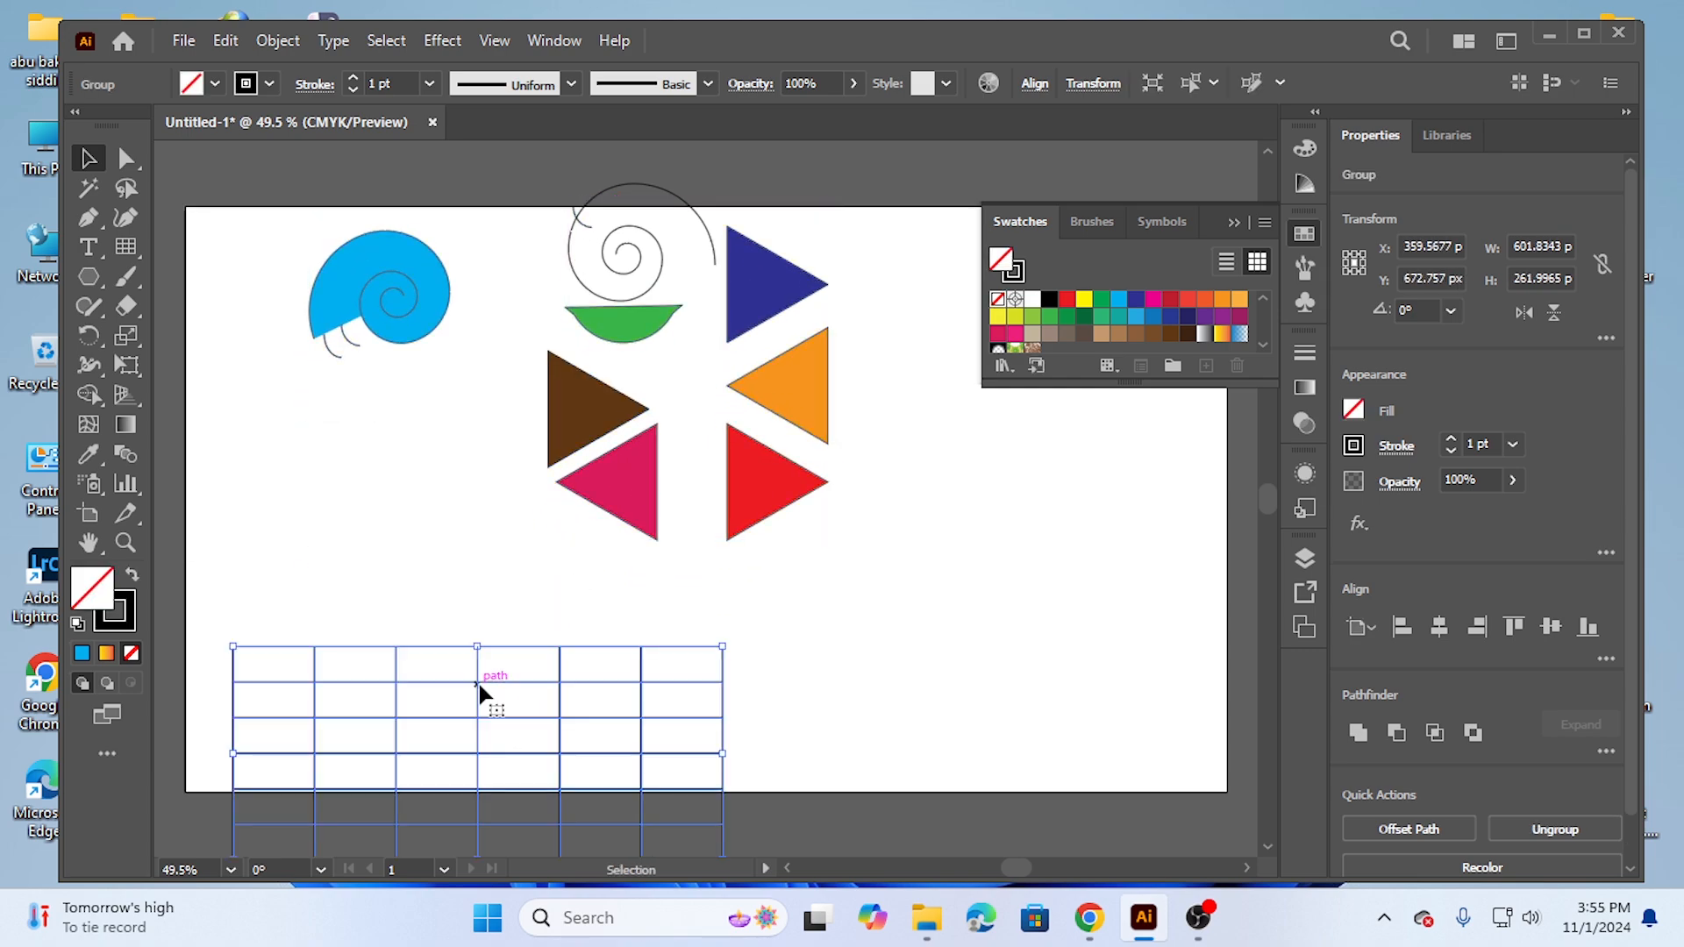
{"action": "left_click_drag", "start_coordinate": [465, 679], "coordinate": [482, 585]}
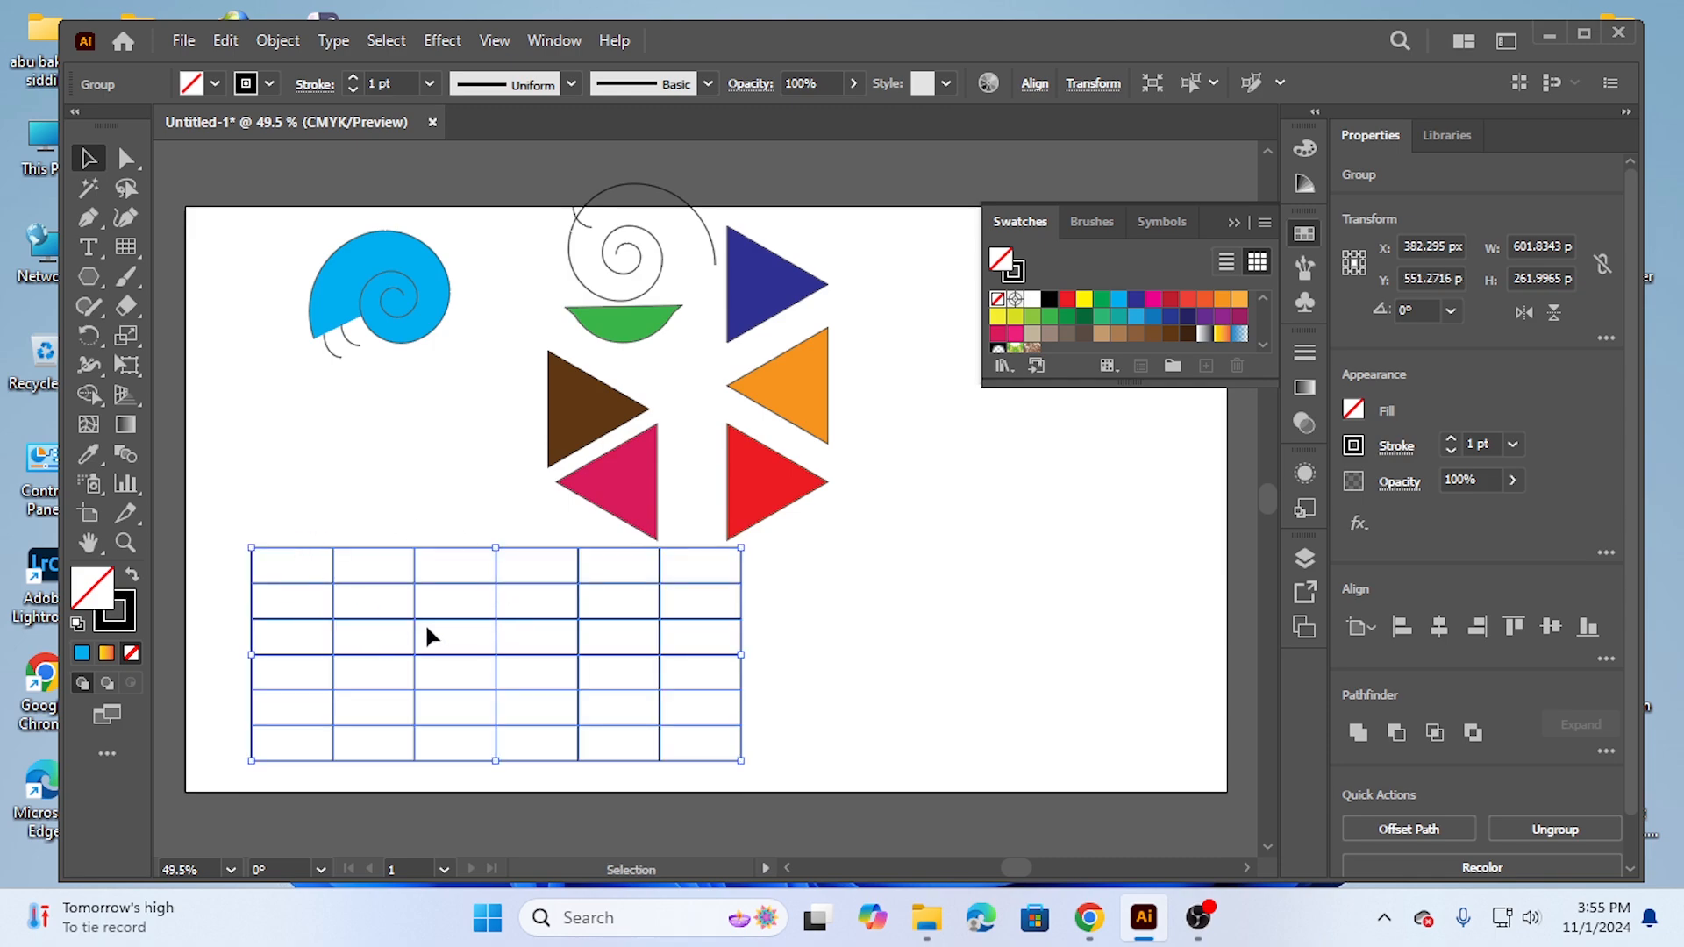
{"action": "left_click_drag", "start_coordinate": [497, 548], "coordinate": [507, 598]}
Step: Move the pink triangle beside the dark blue one and the red triangle beside the orange one, and raise the grid into the freed space
{"action": "left_click_drag", "start_coordinate": [623, 487], "coordinate": [883, 289]}
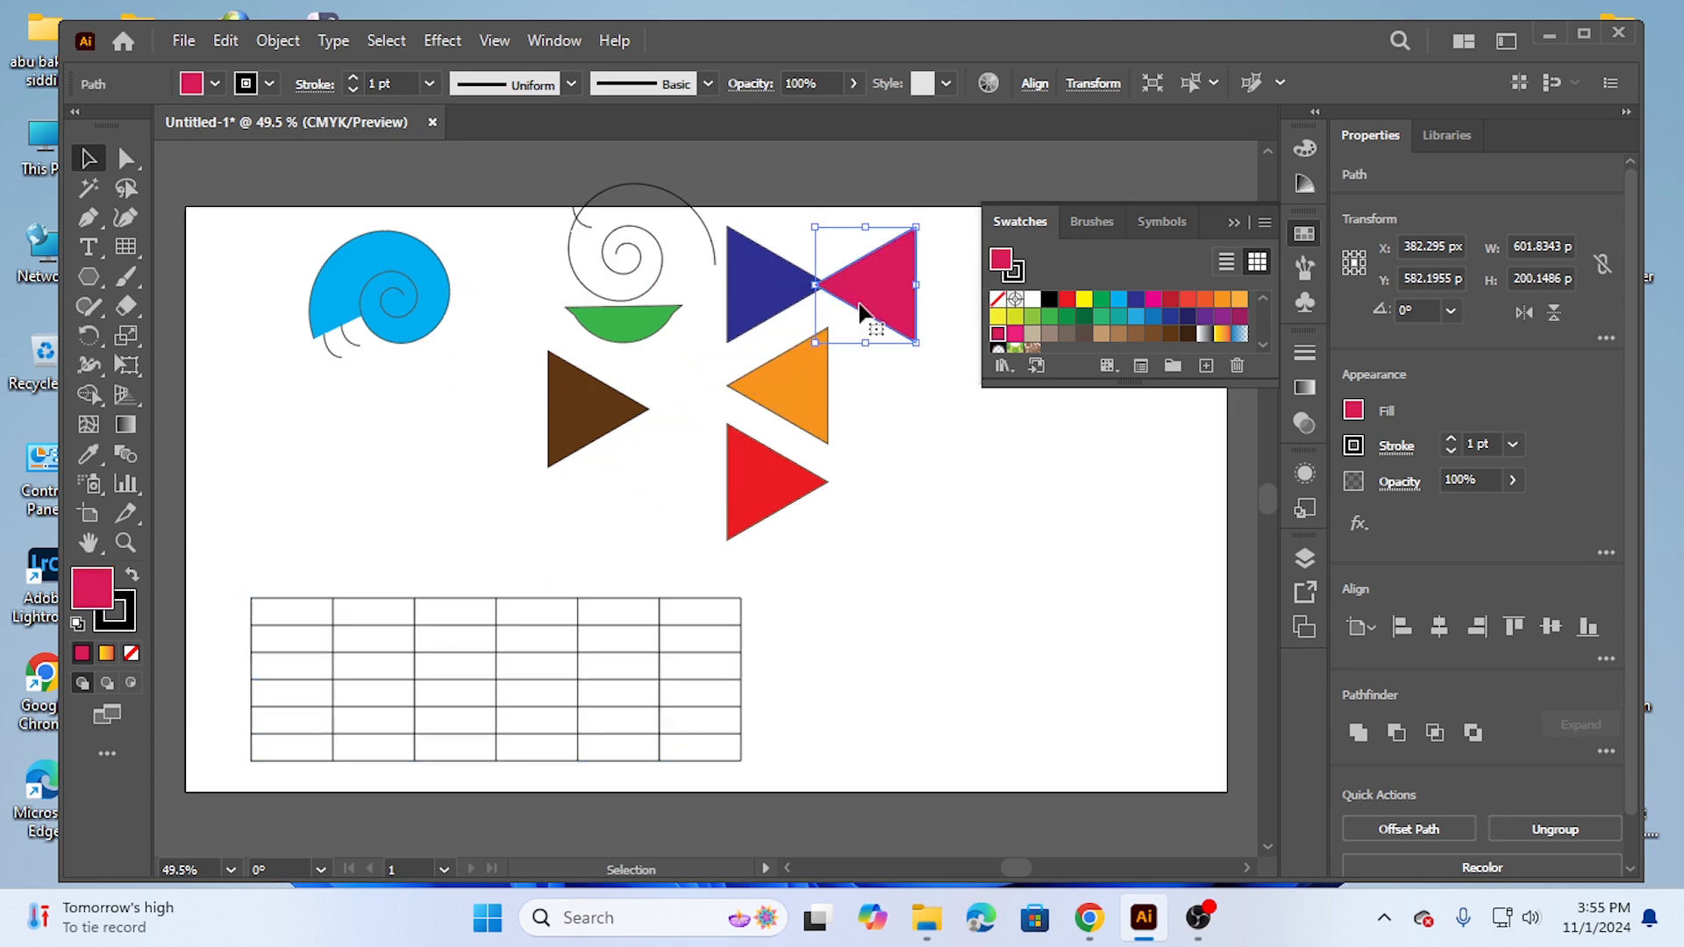
{"action": "left_click_drag", "start_coordinate": [775, 512], "coordinate": [958, 444]}
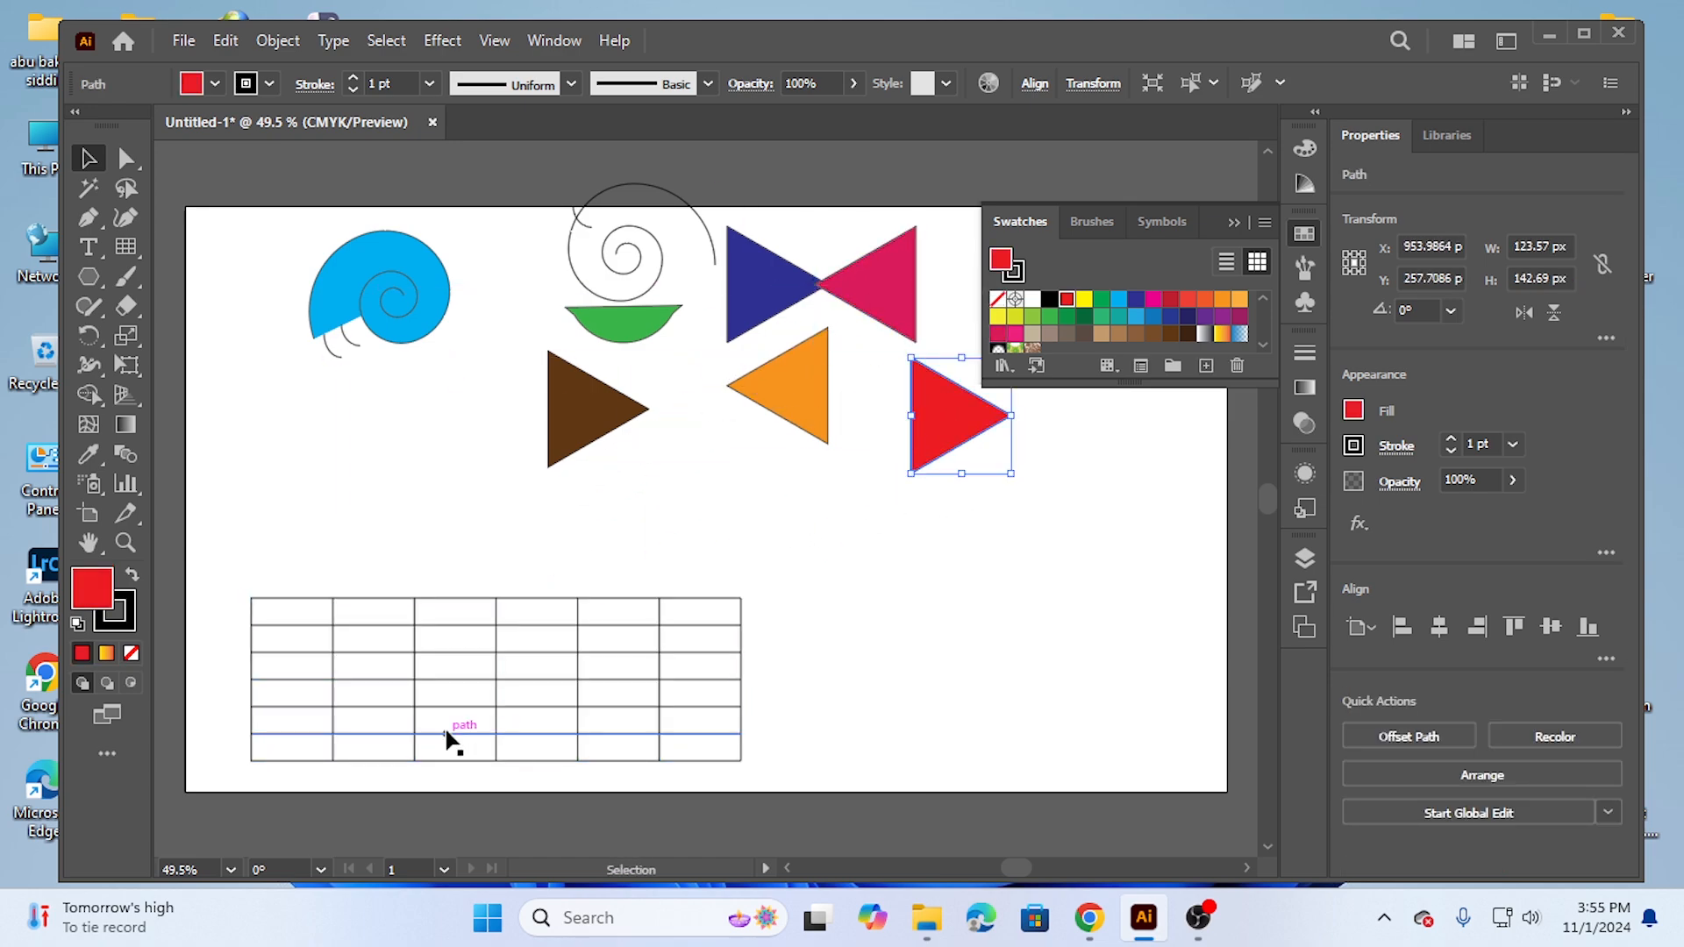
{"action": "left_click", "coordinate": [463, 706]}
{"action": "left_click_drag", "start_coordinate": [436, 636], "coordinate": [447, 555]}
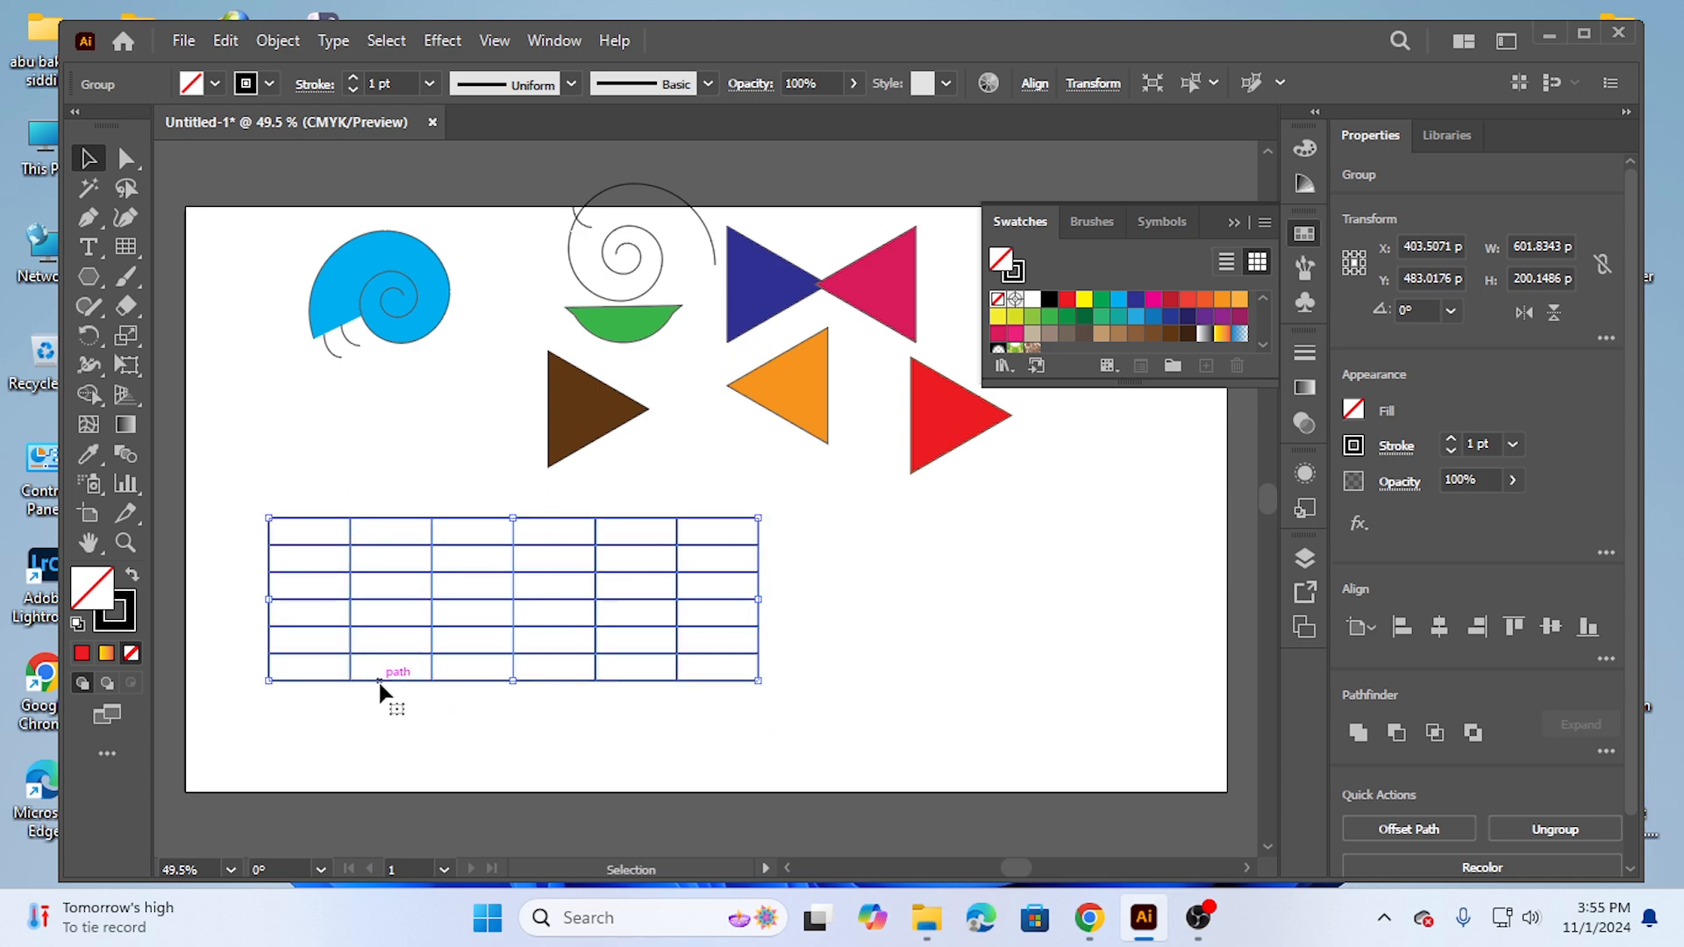
Step: With Shape Builder, fill the grid's second-column, fourth-row cell yellow and its fourth-column, second-row cell with the yellow-orange gradient
{"action": "left_click", "coordinate": [97, 392]}
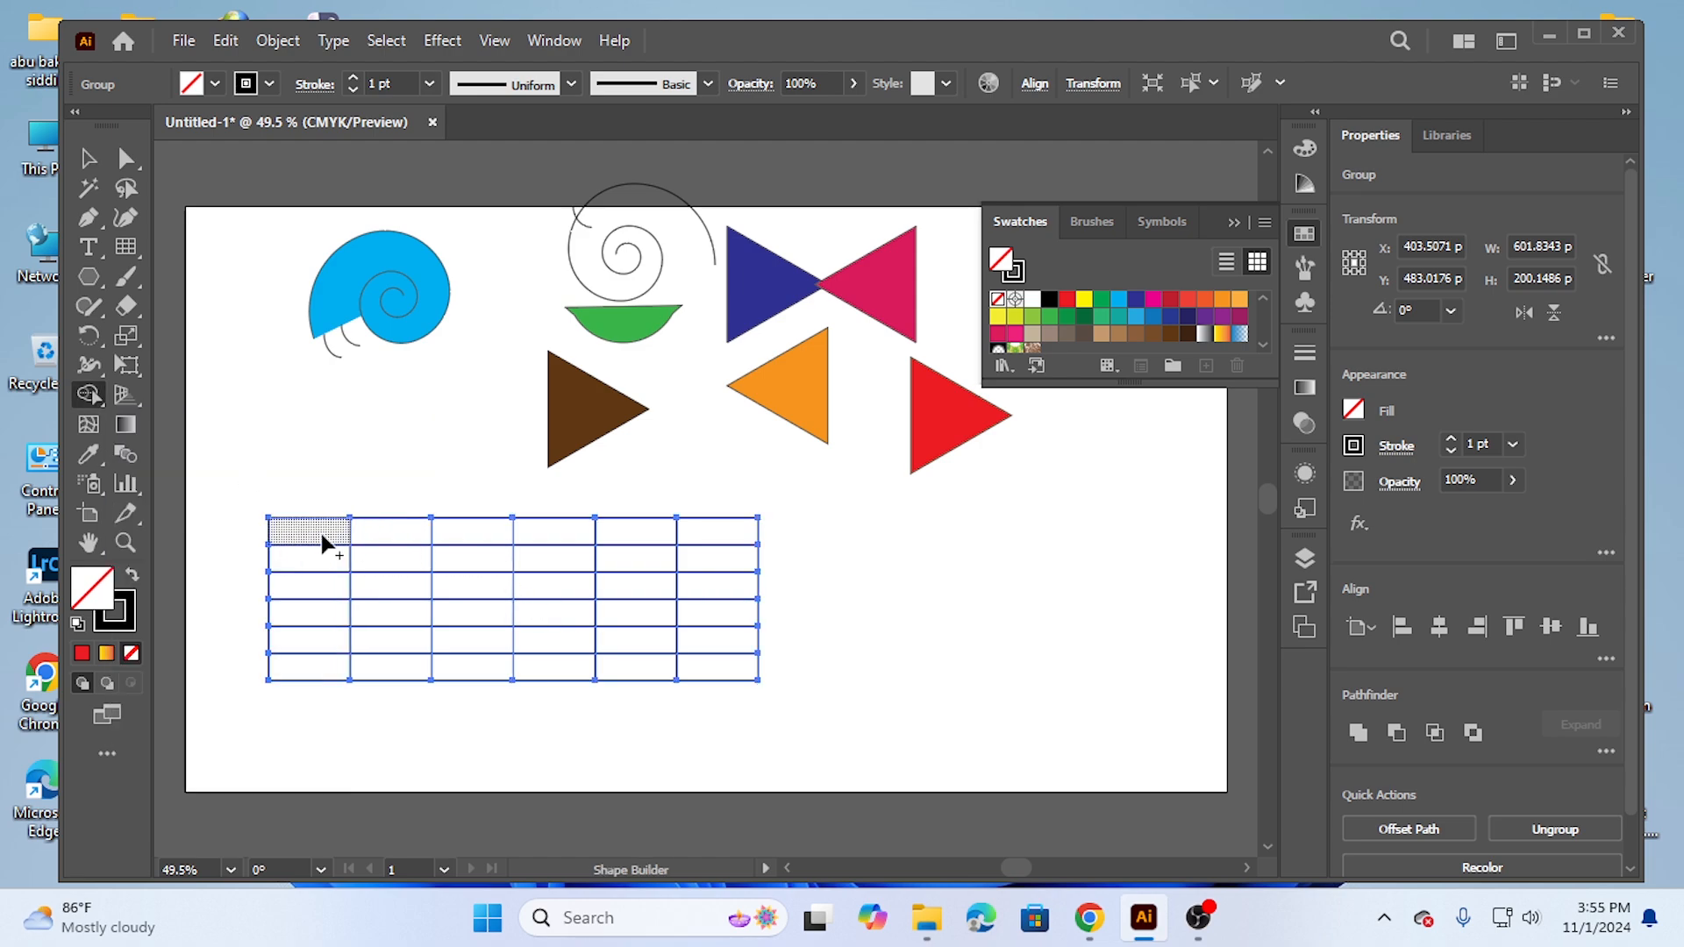
{"action": "left_click", "coordinate": [403, 584]}
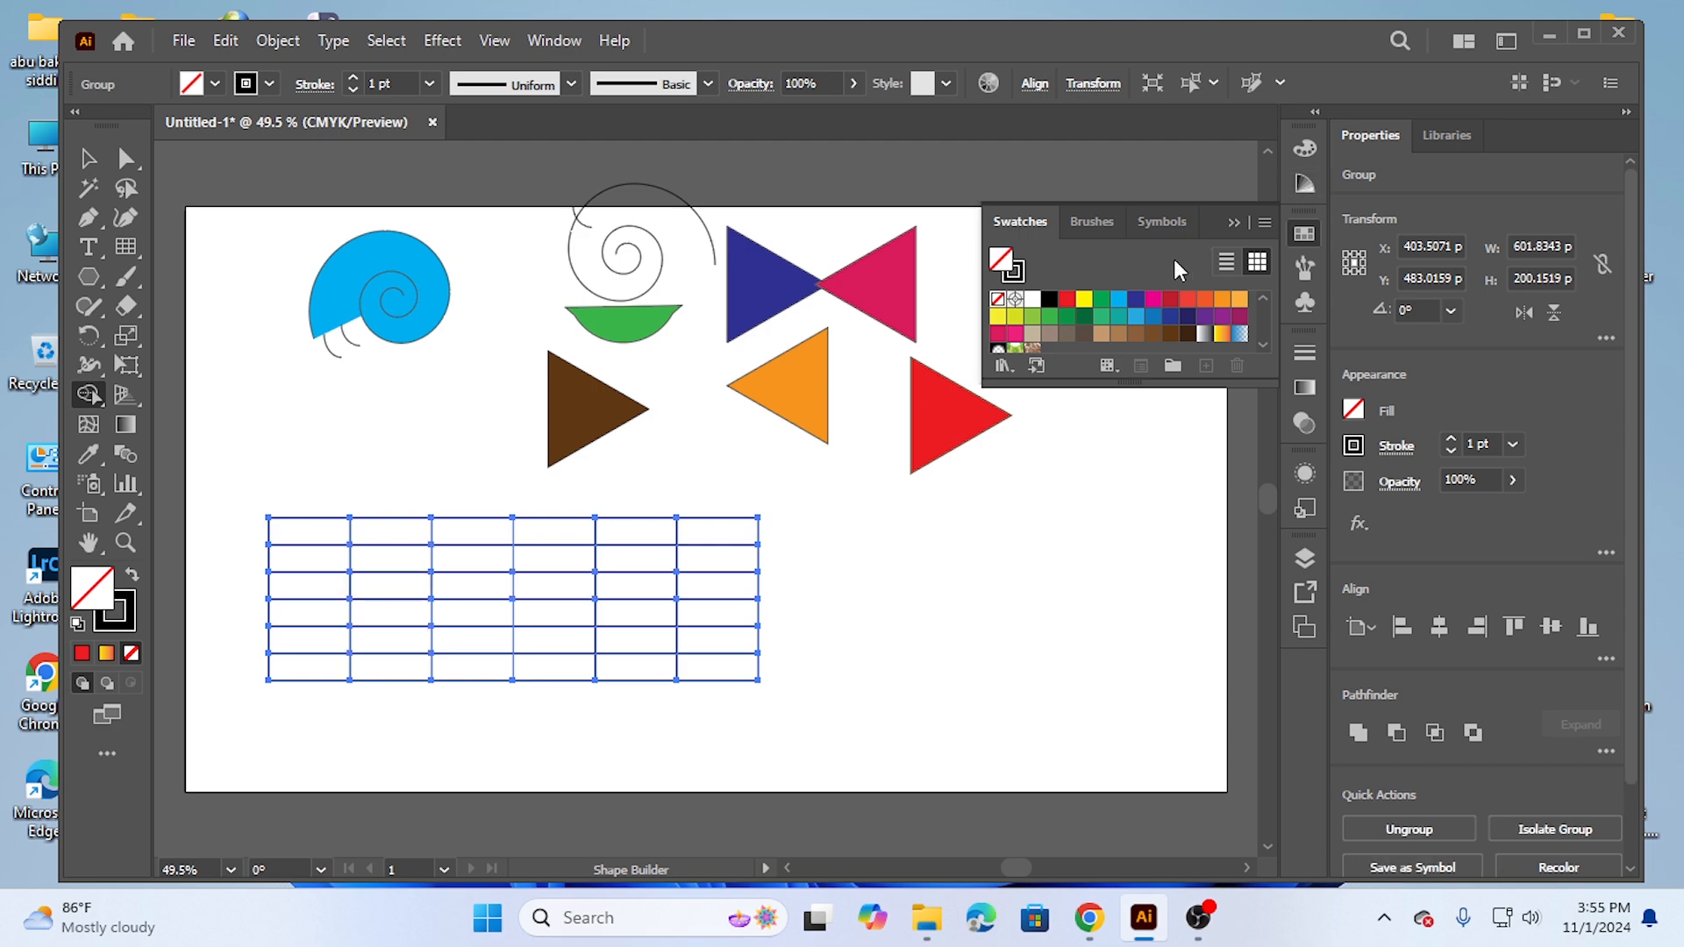
{"action": "left_click", "coordinate": [1085, 299]}
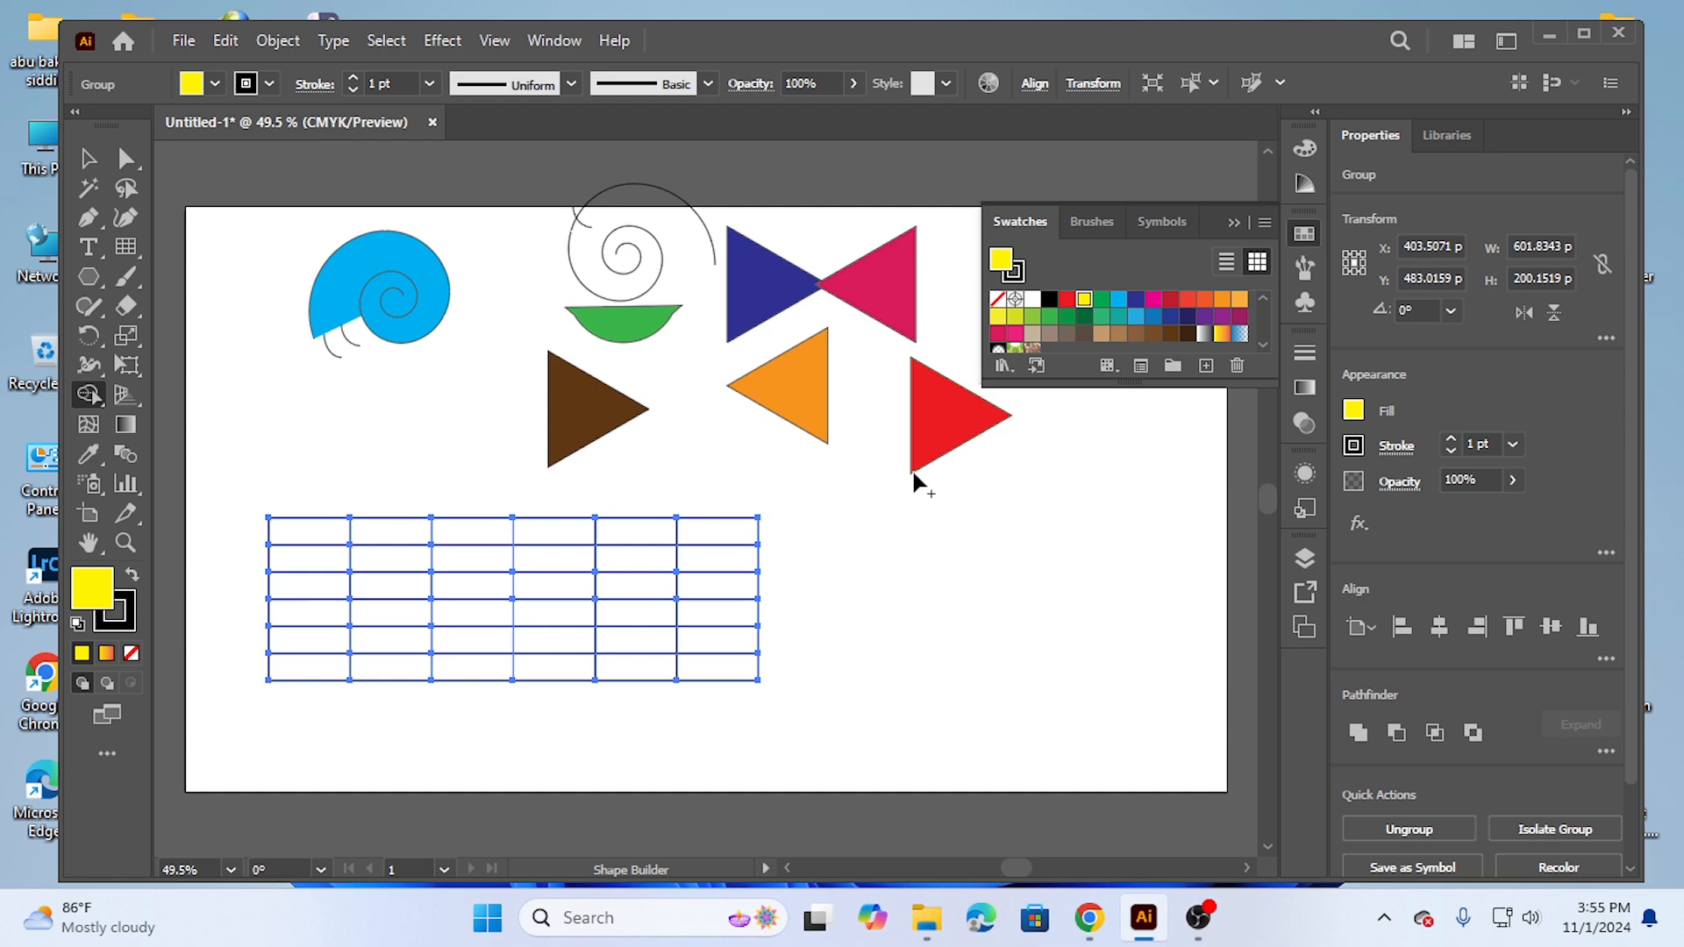
{"action": "left_click", "coordinate": [384, 617]}
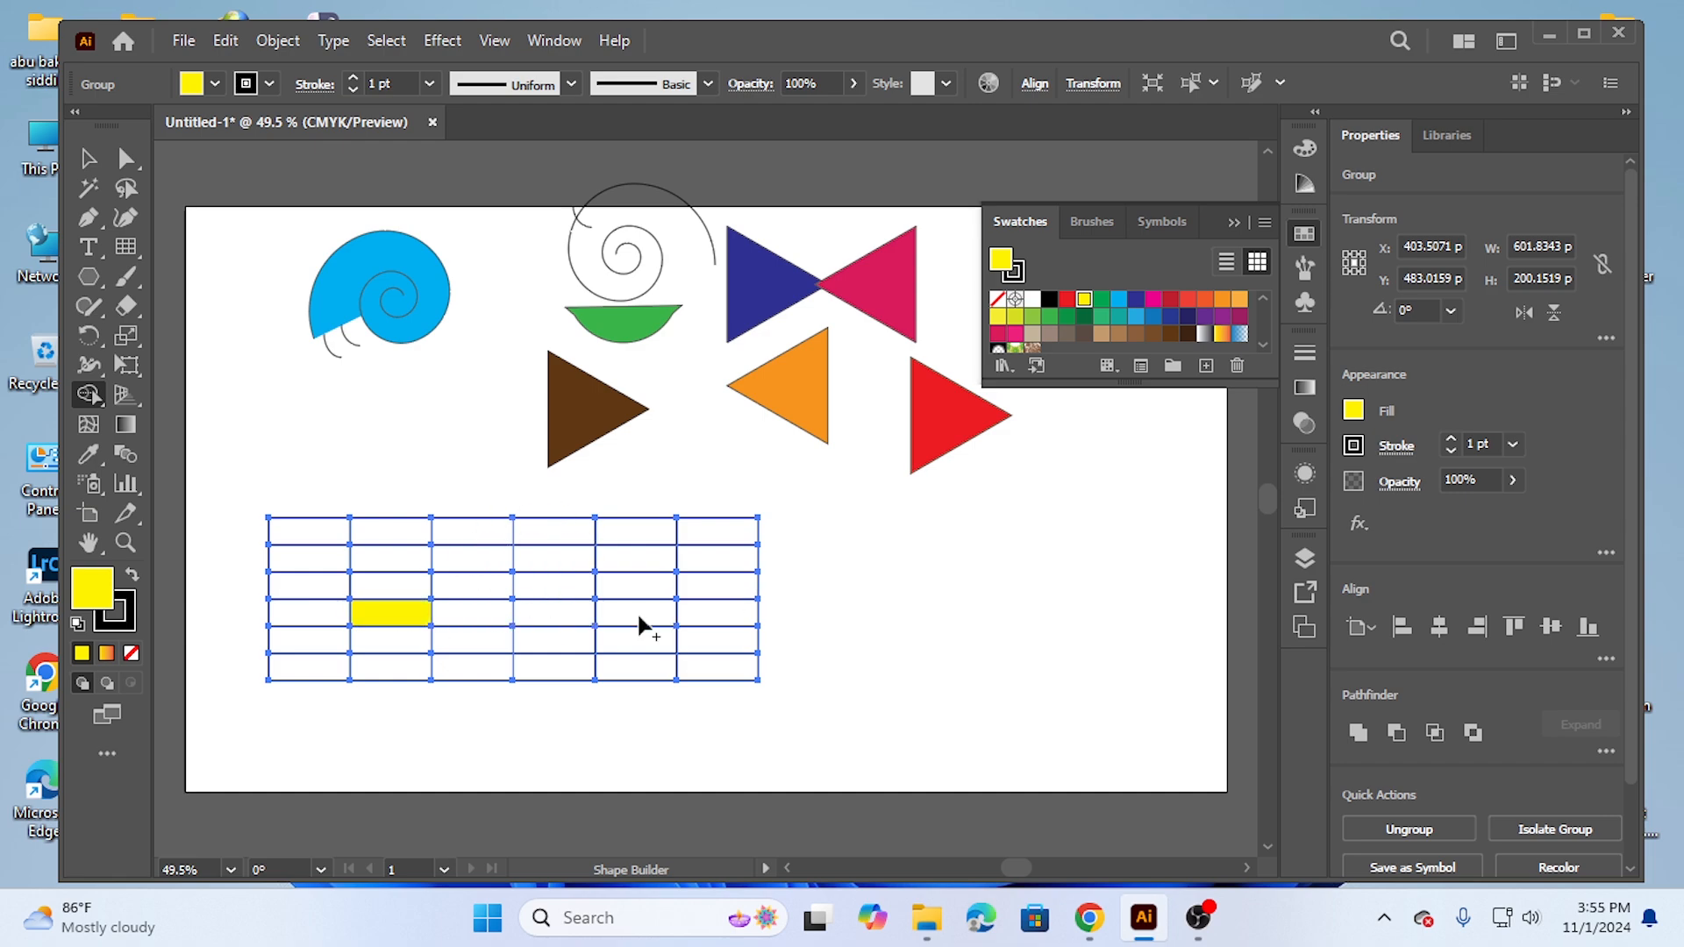
{"action": "left_click", "coordinate": [1222, 334]}
{"action": "left_click", "coordinate": [568, 556]}
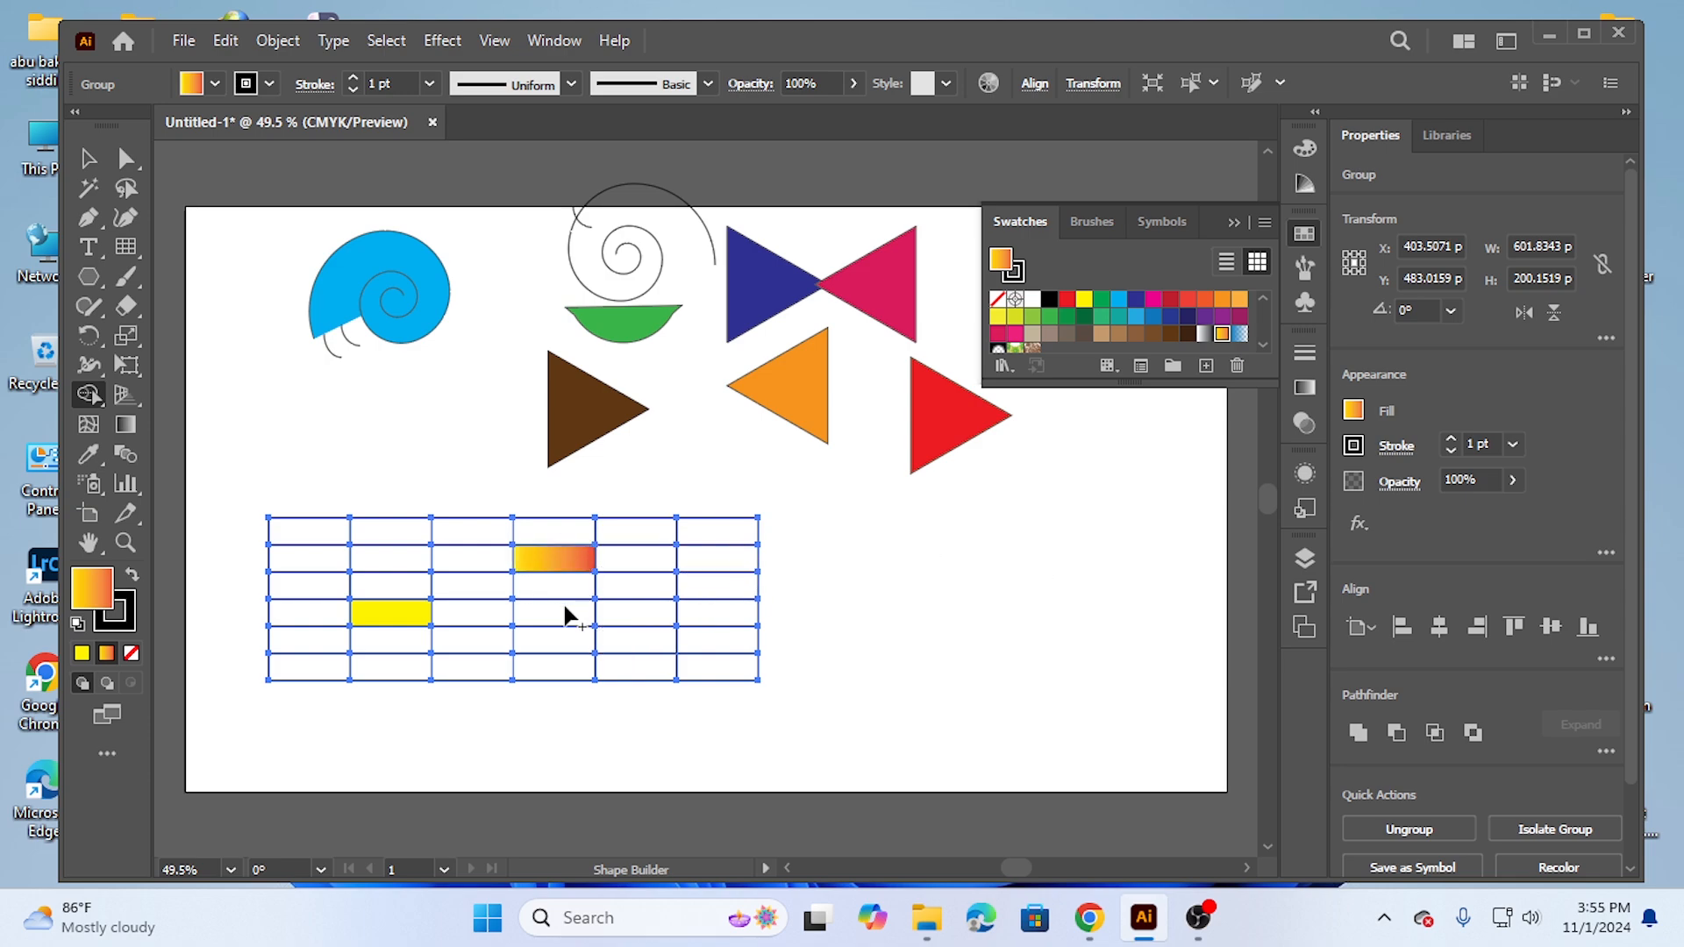
Step: Fill the grid cell at column 2, row 2 red, column 5, row 4 lighter red, and column 4, row 3 green
{"action": "left_click", "coordinate": [1066, 305]}
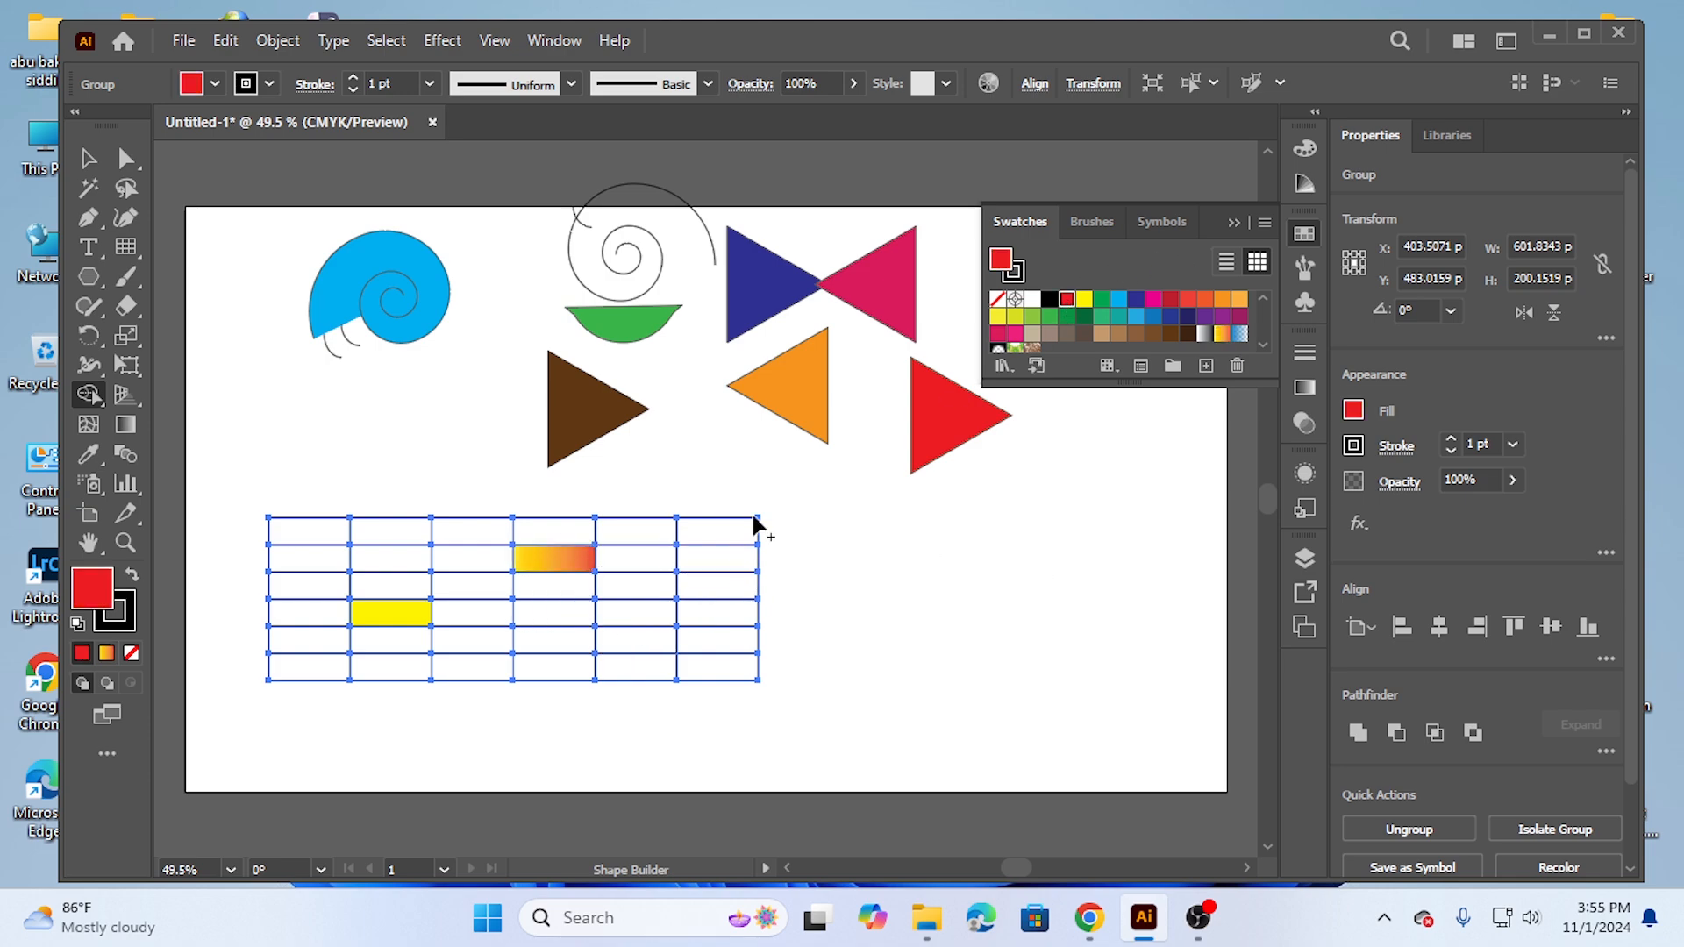
{"action": "left_click", "coordinate": [395, 562]}
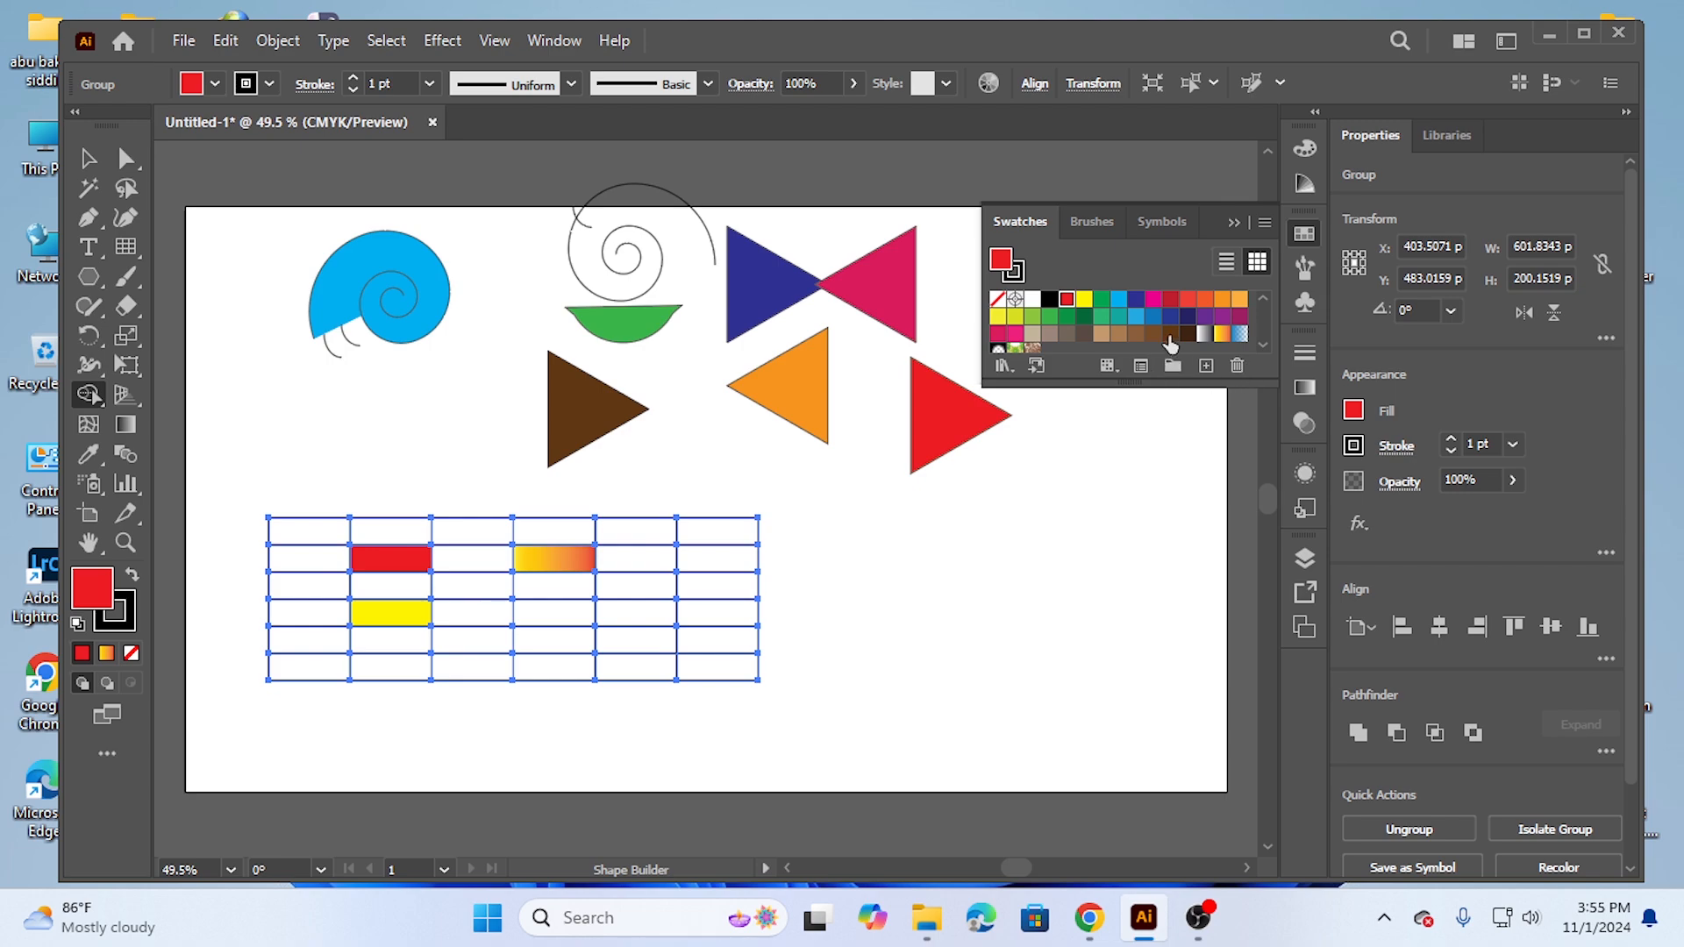
{"action": "left_click", "coordinate": [1187, 300]}
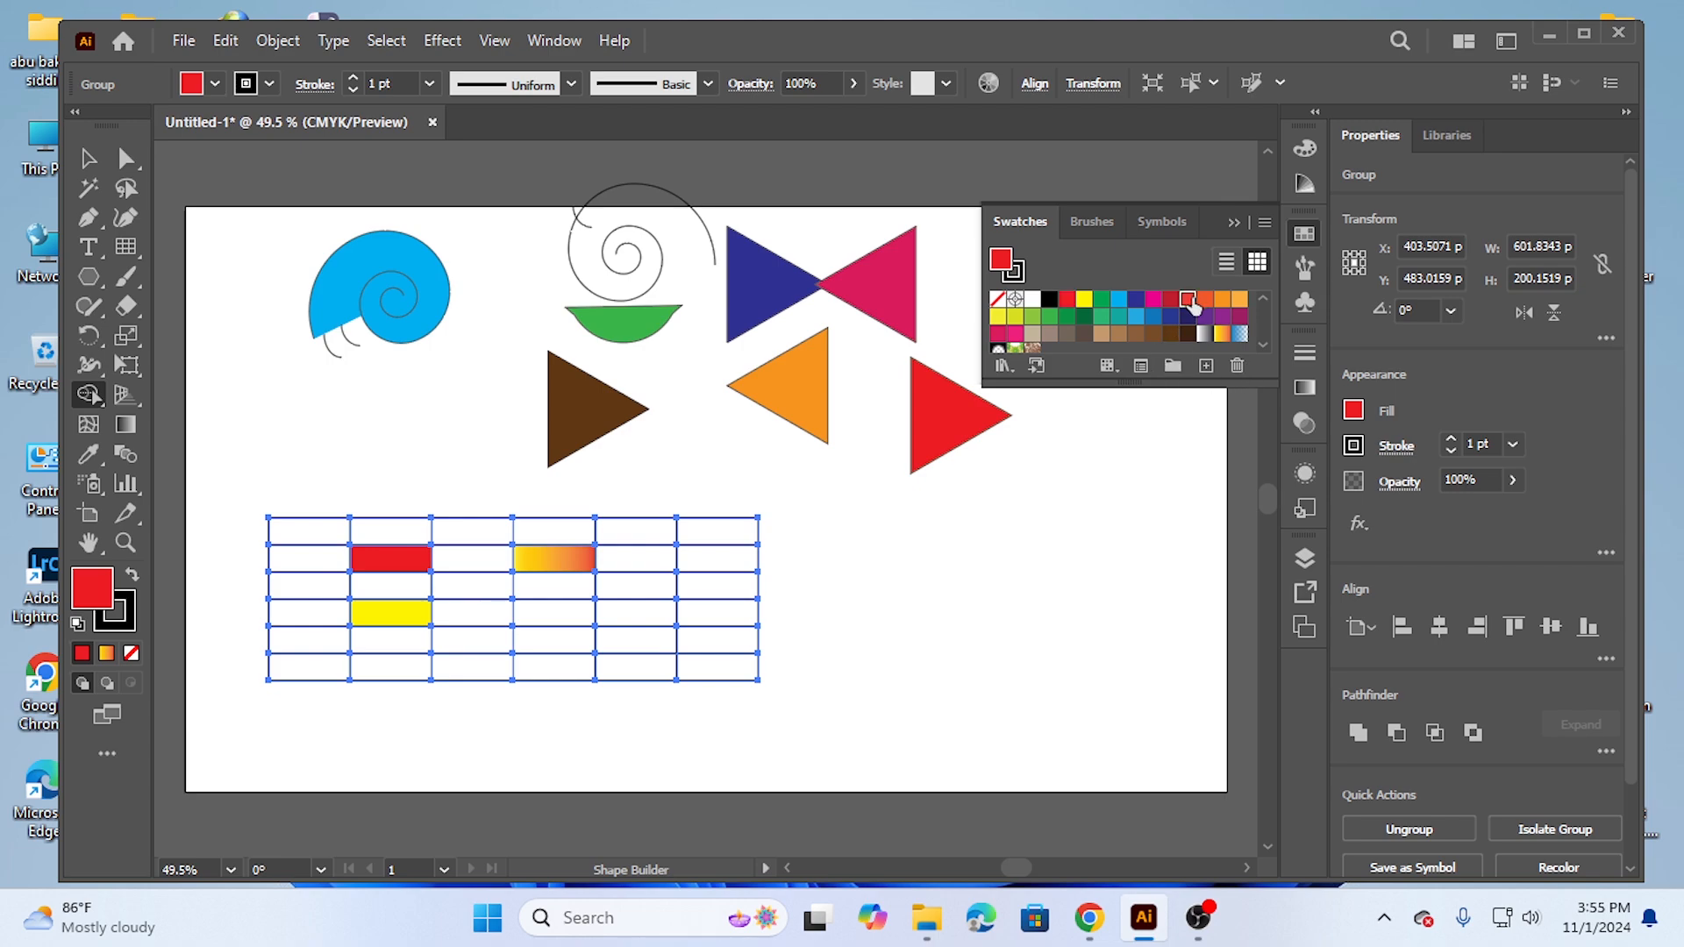
{"action": "left_click", "coordinate": [635, 614]}
{"action": "left_click", "coordinate": [1103, 302]}
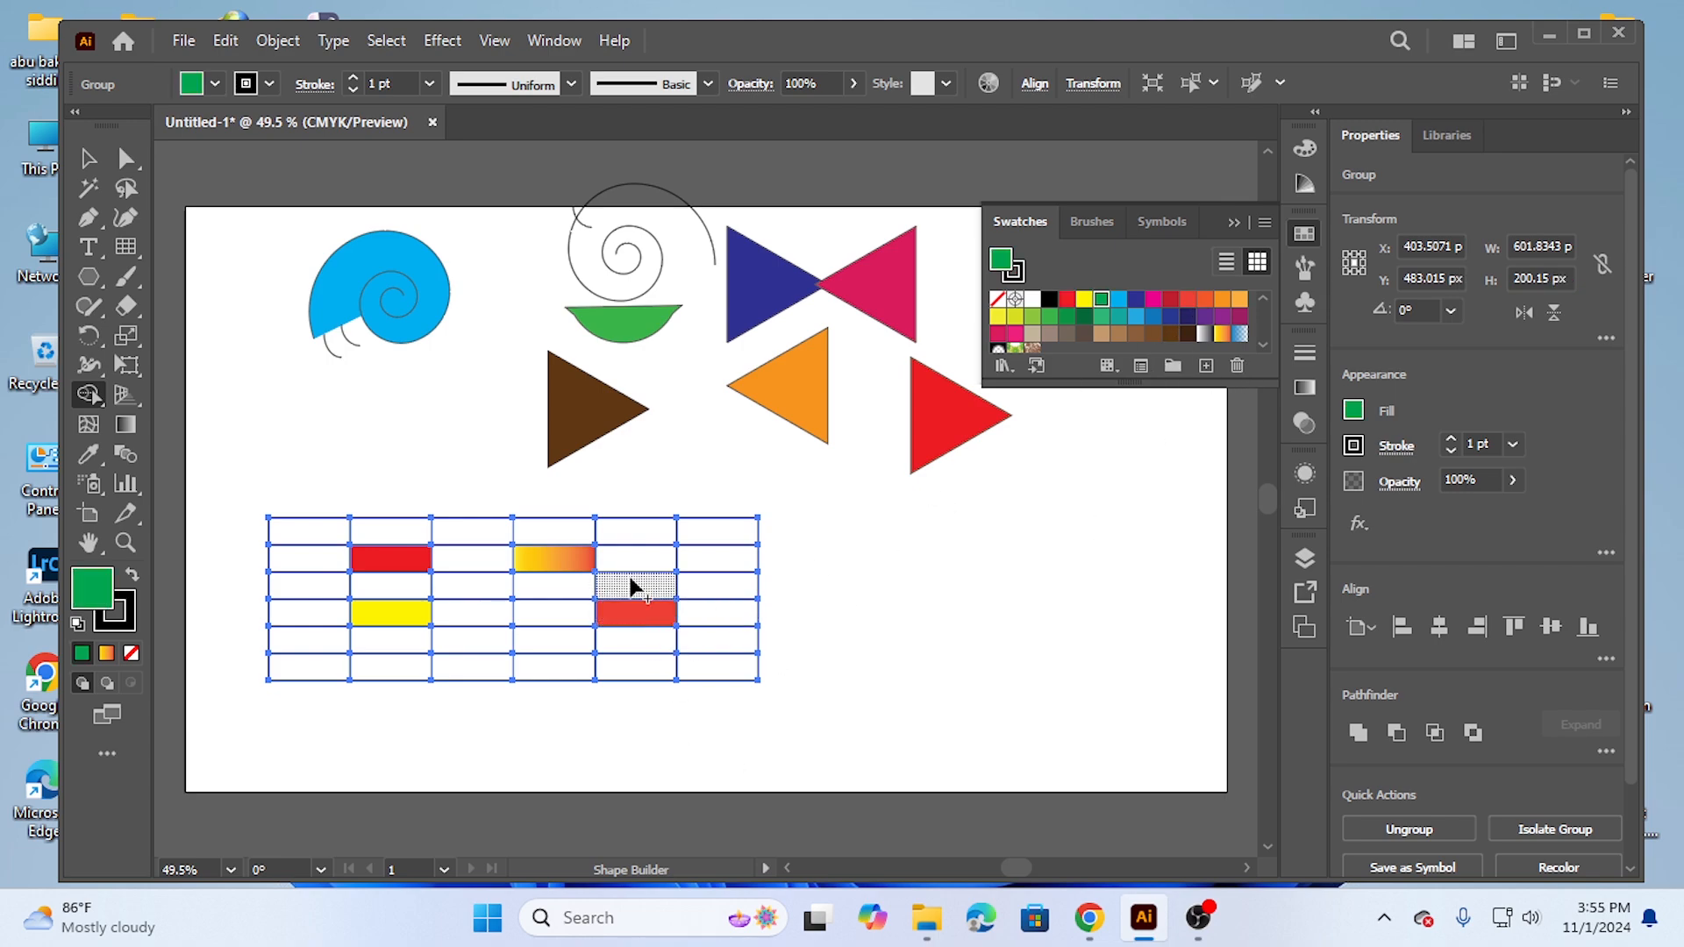
{"action": "left_click", "coordinate": [522, 589]}
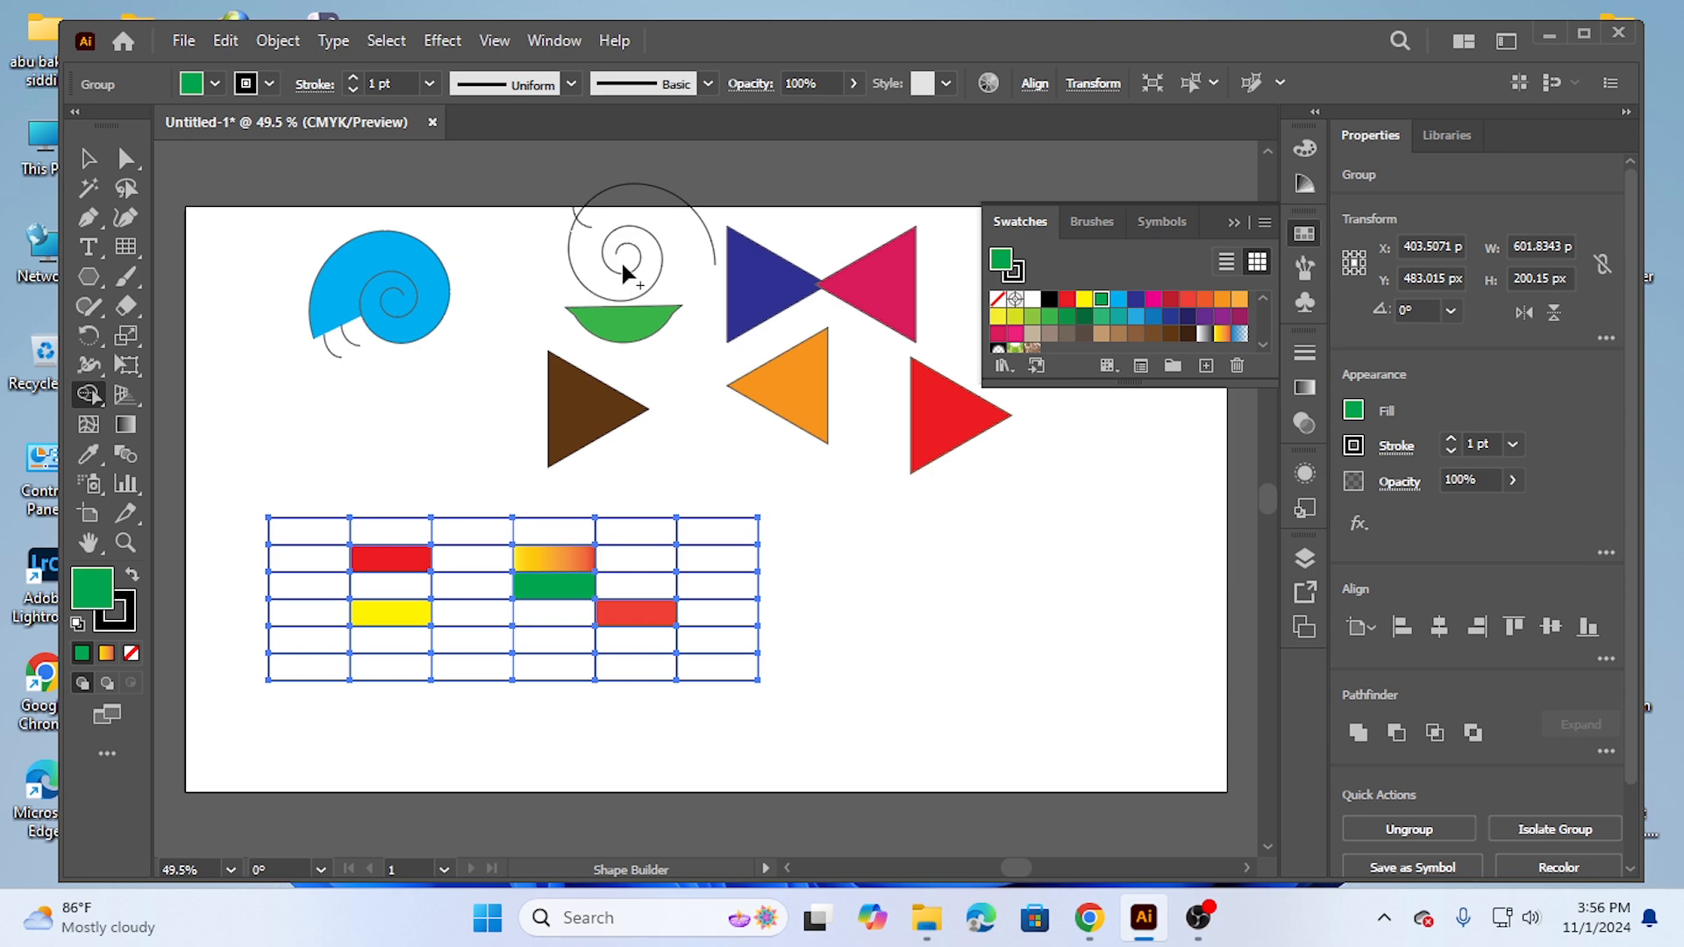
Step: Create a spiral over the grid with radius 100 px, decay 80%, 10 segments and the second style option
{"action": "left_click", "coordinate": [87, 159]}
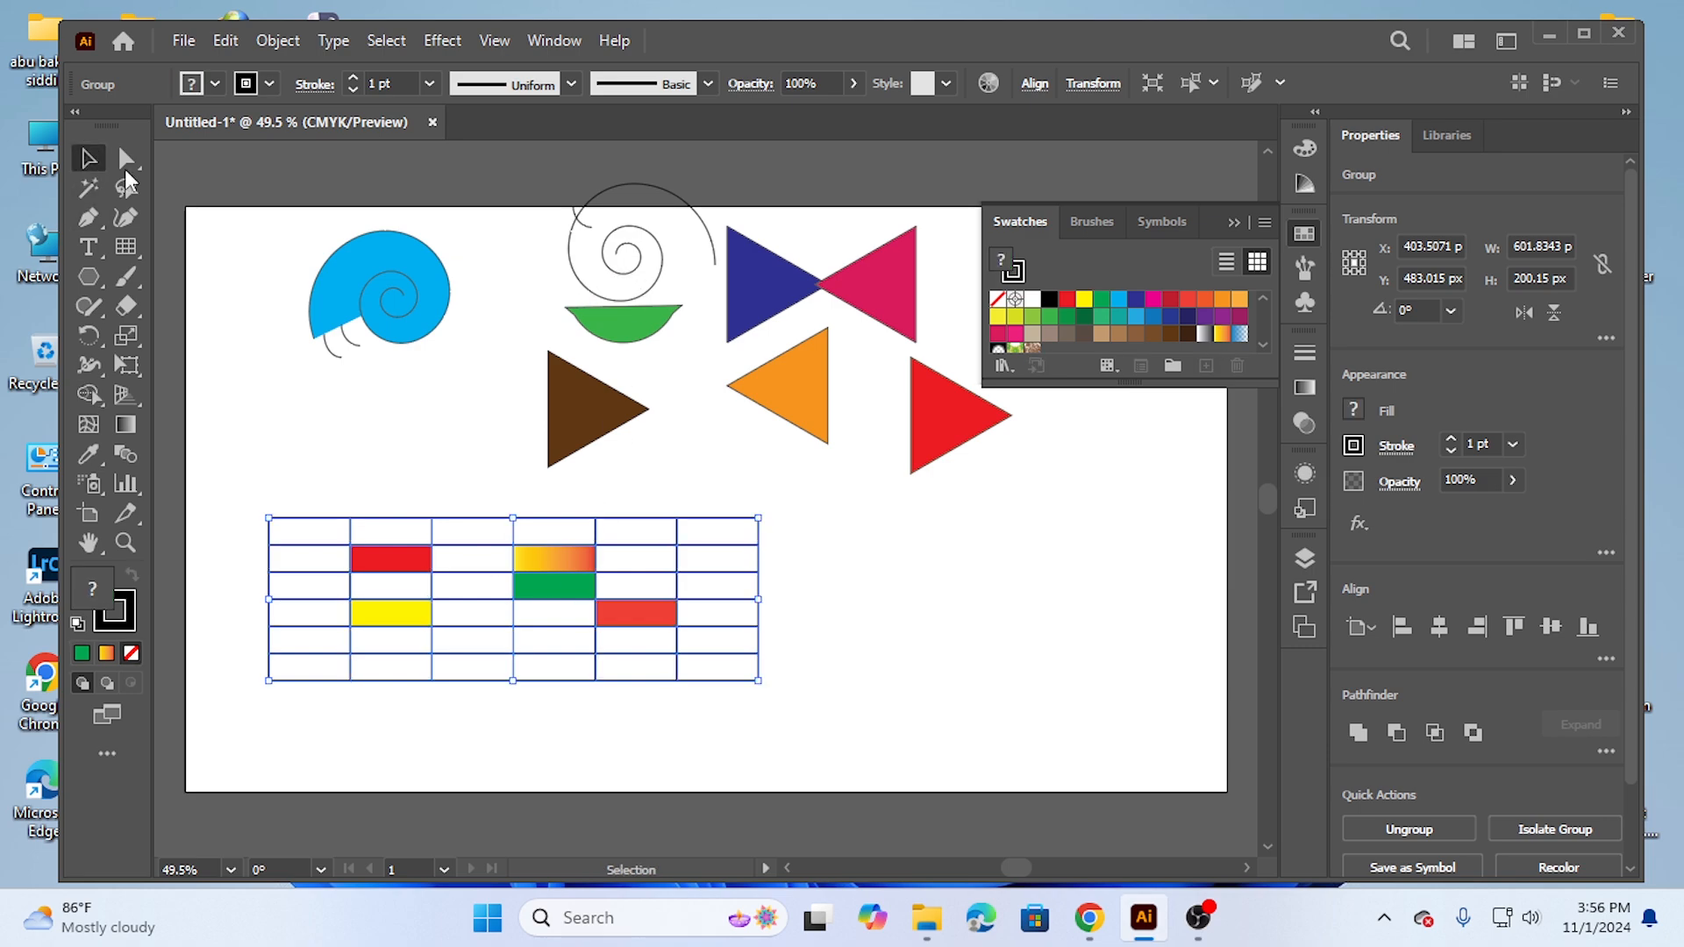
{"action": "left_click", "coordinate": [125, 247]}
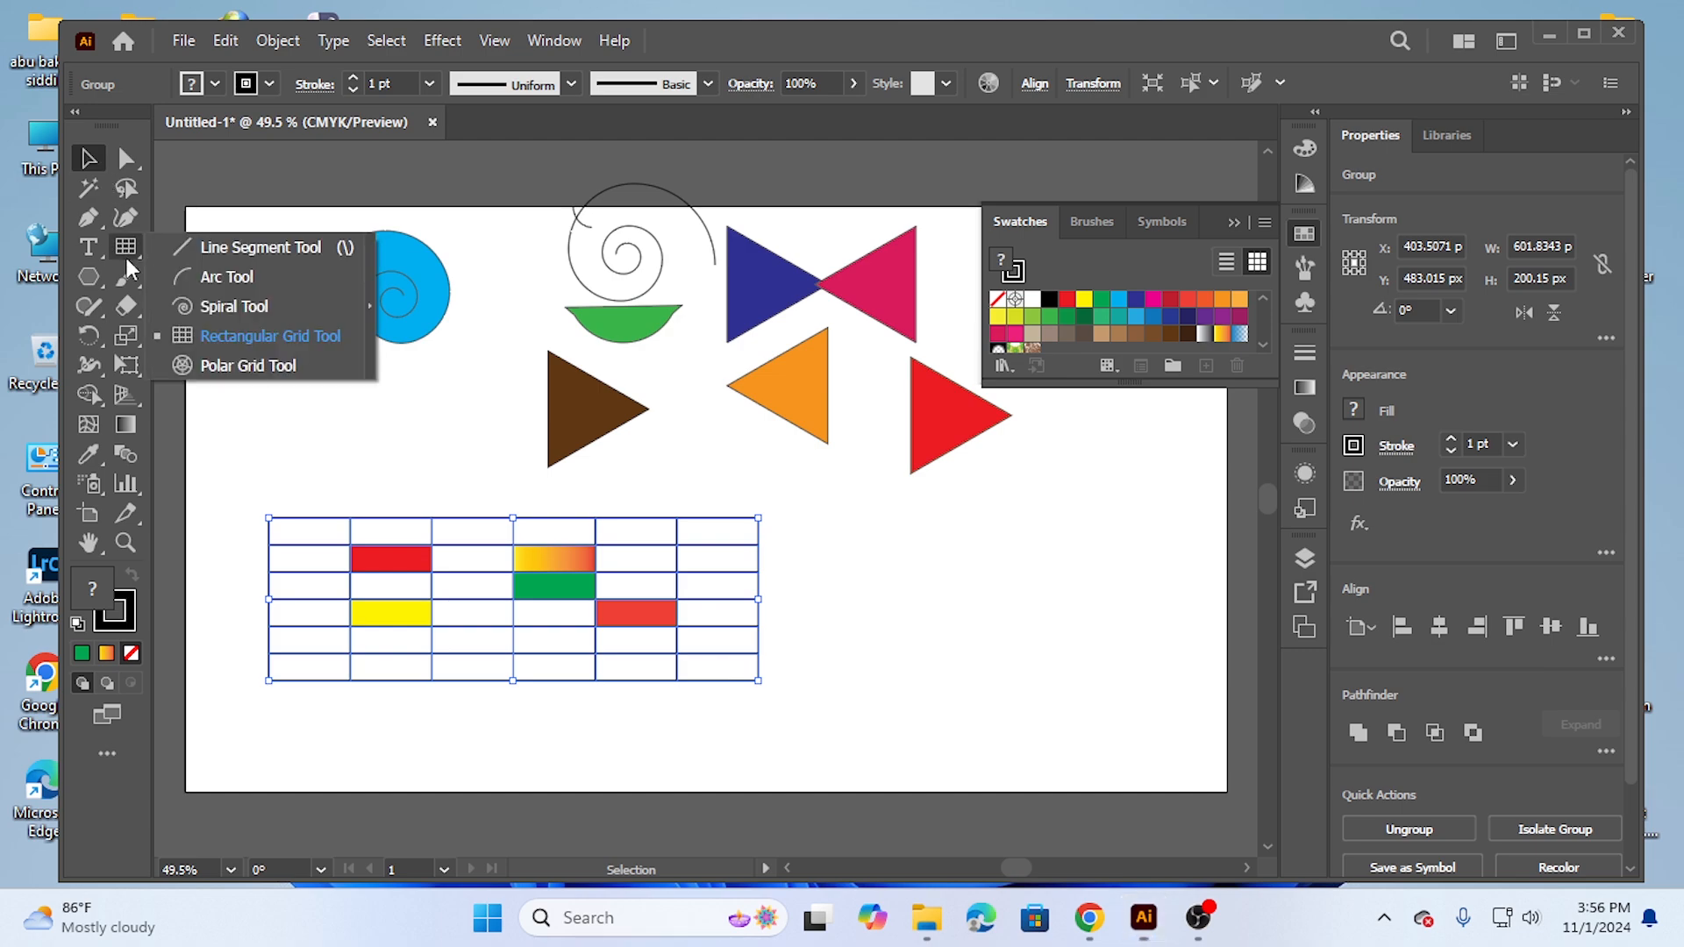
{"action": "left_click", "coordinate": [220, 307]}
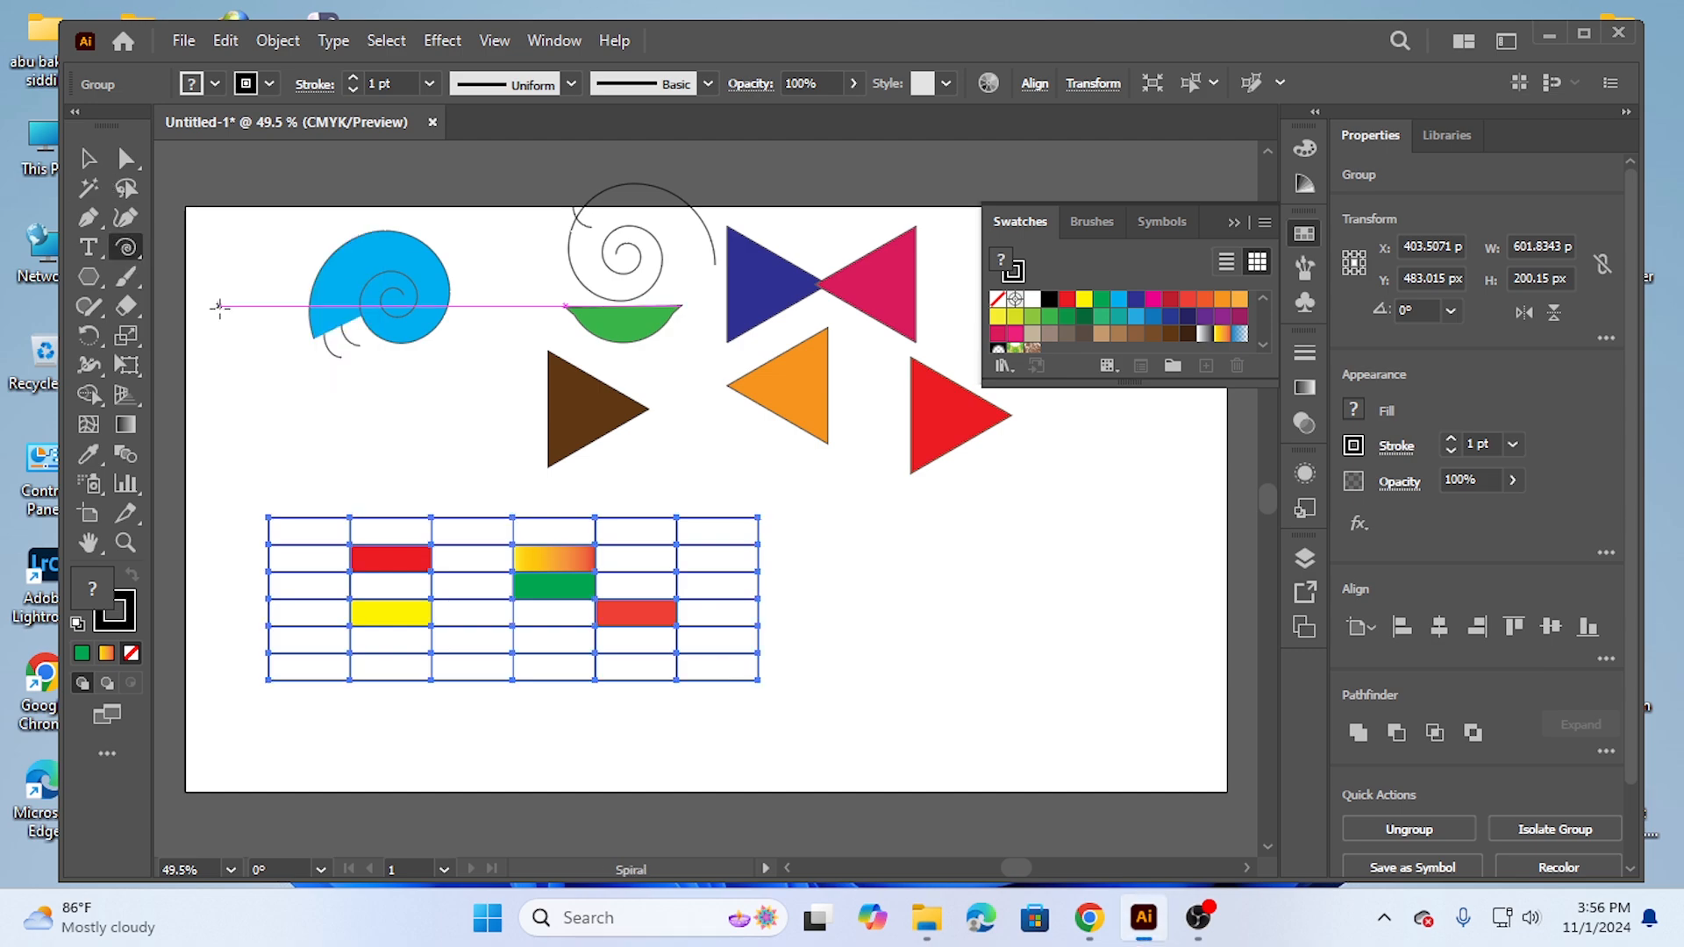
{"action": "left_click", "coordinate": [483, 585]}
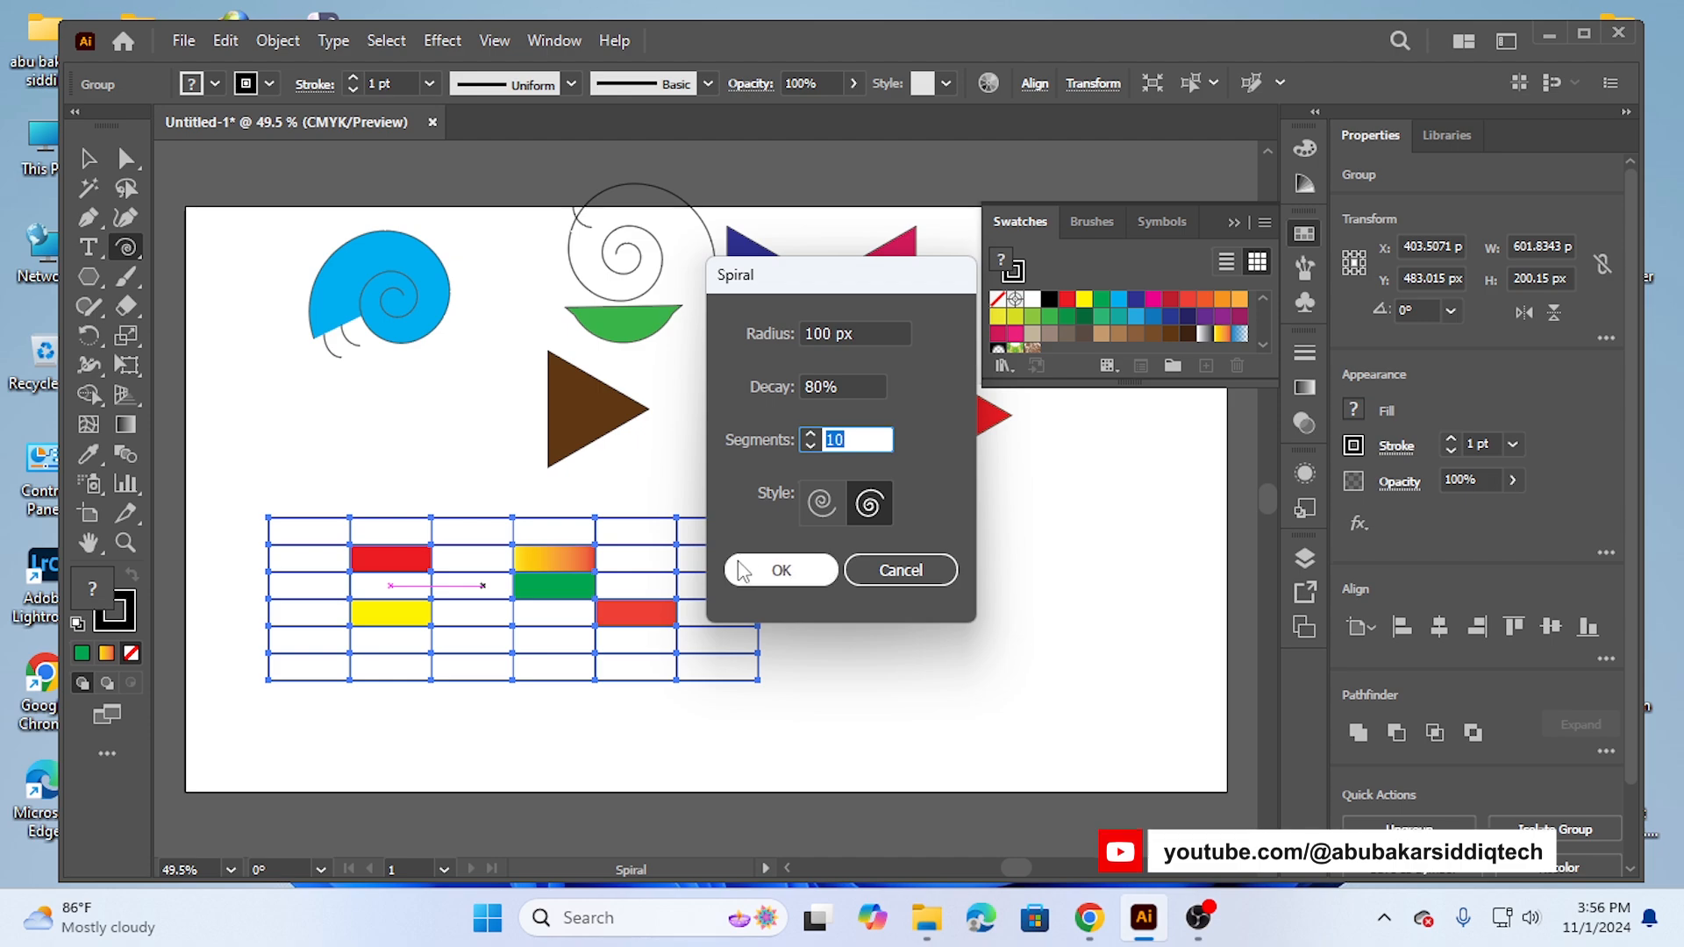
{"action": "left_click", "coordinate": [742, 570]}
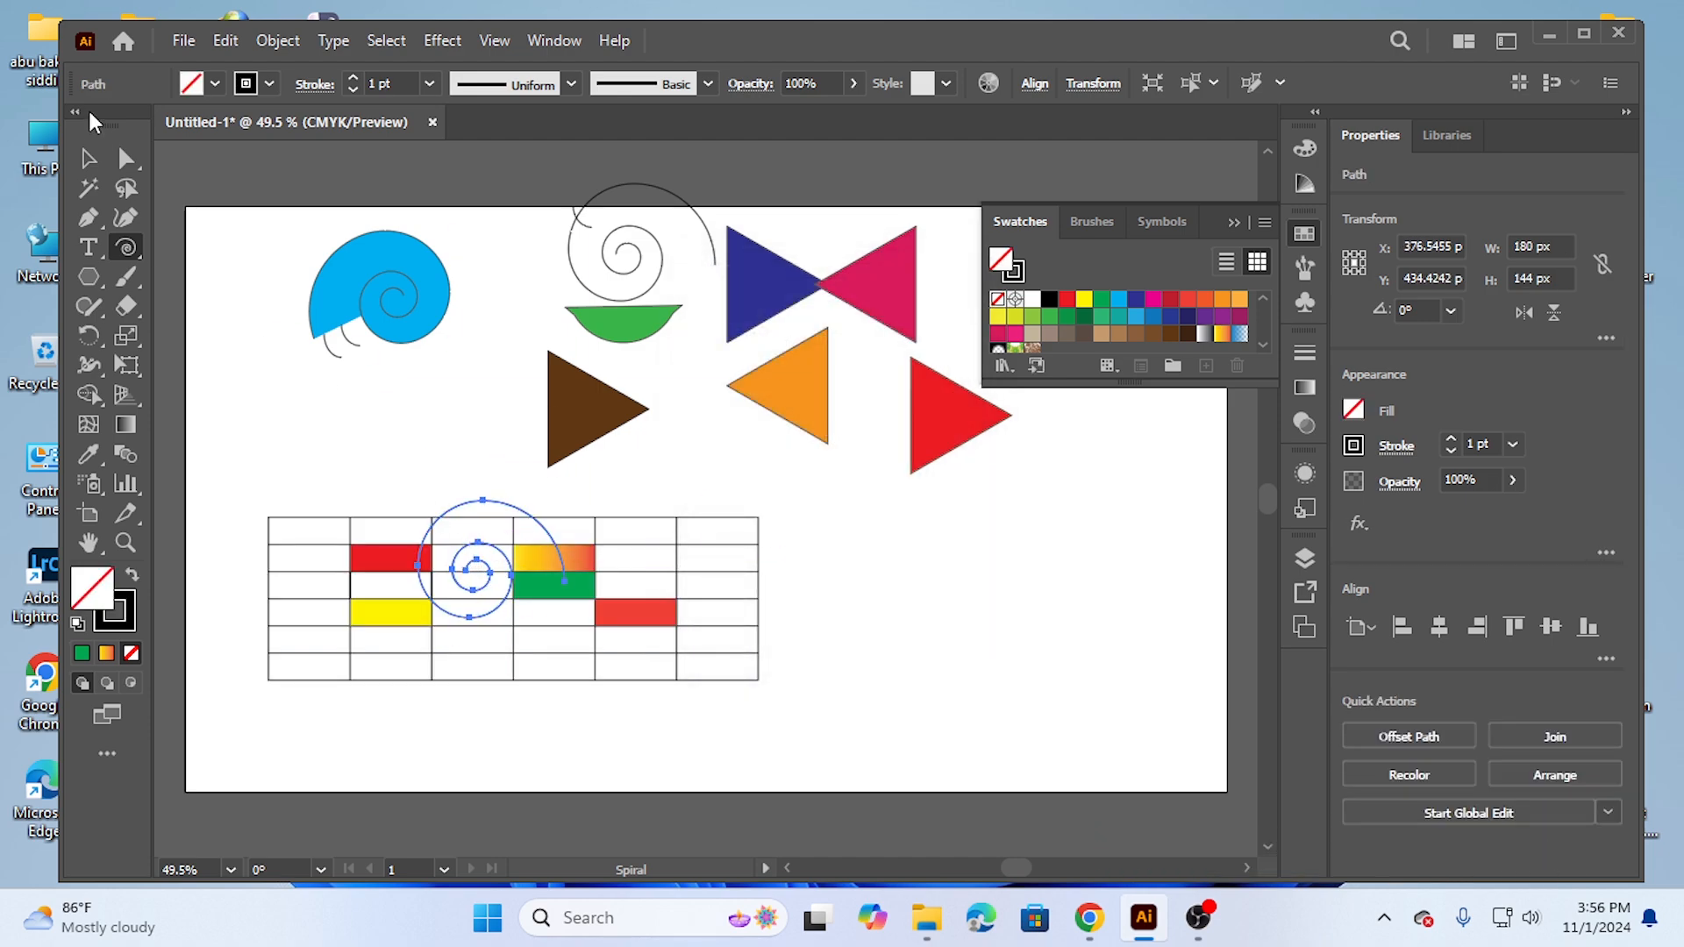
Step: Move the new spiral down about 49 px so it sits inside the grid and fill it with crimson pink
{"action": "left_click", "coordinate": [88, 158]}
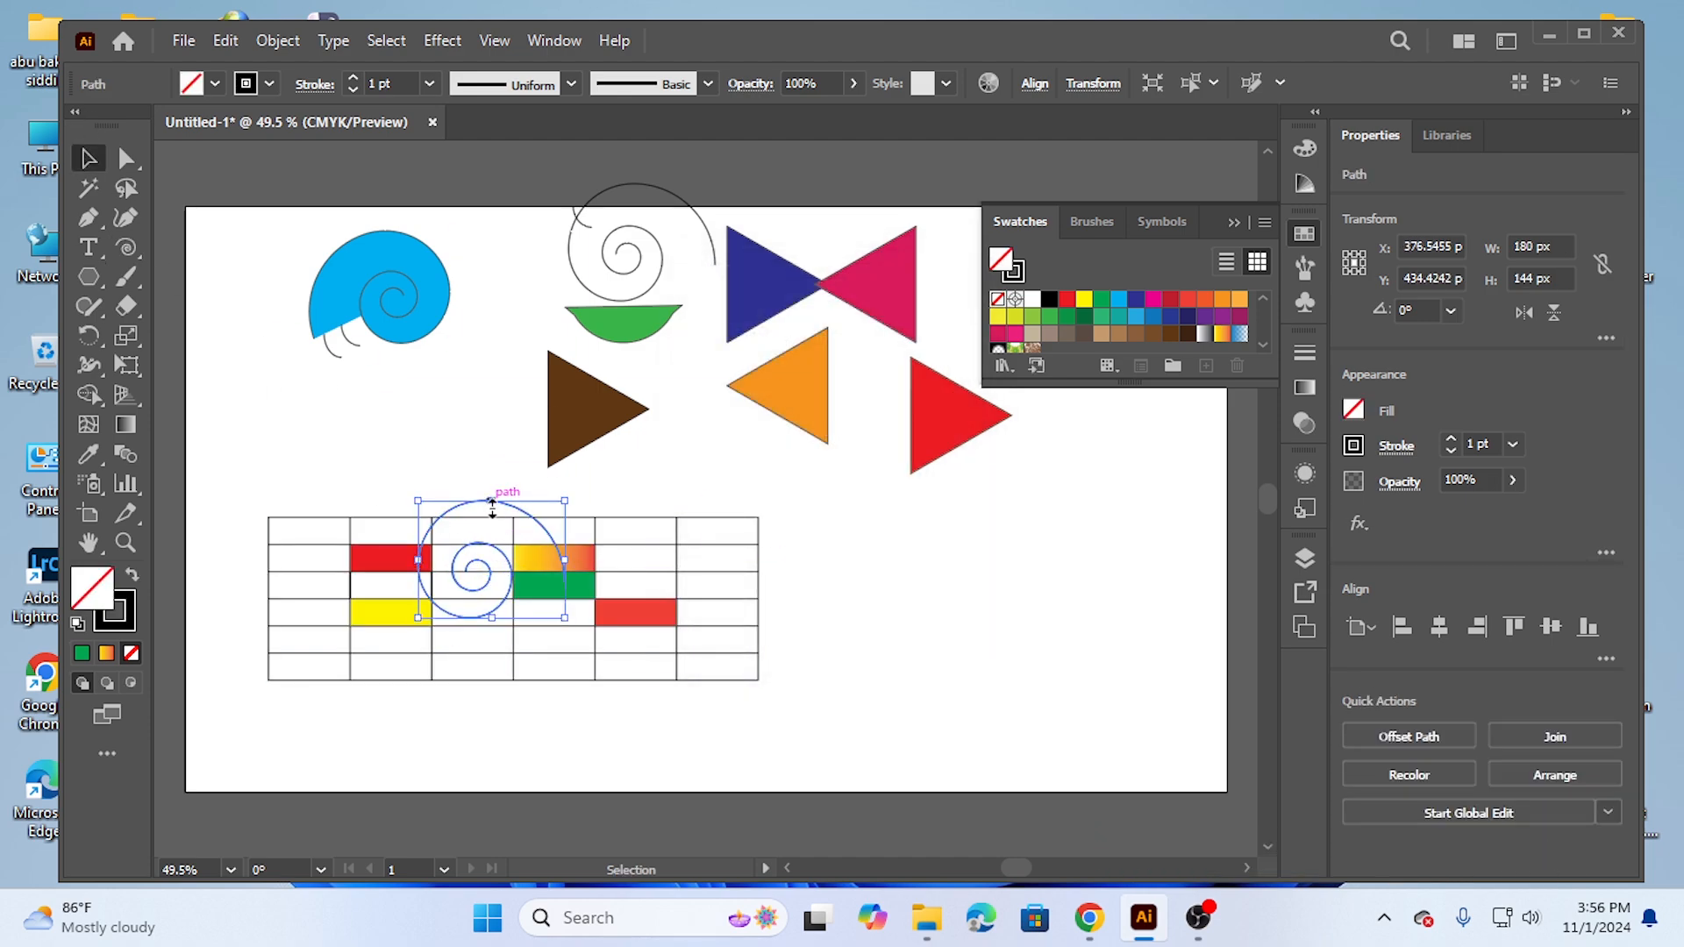
{"action": "left_click_drag", "start_coordinate": [487, 565], "coordinate": [486, 608]}
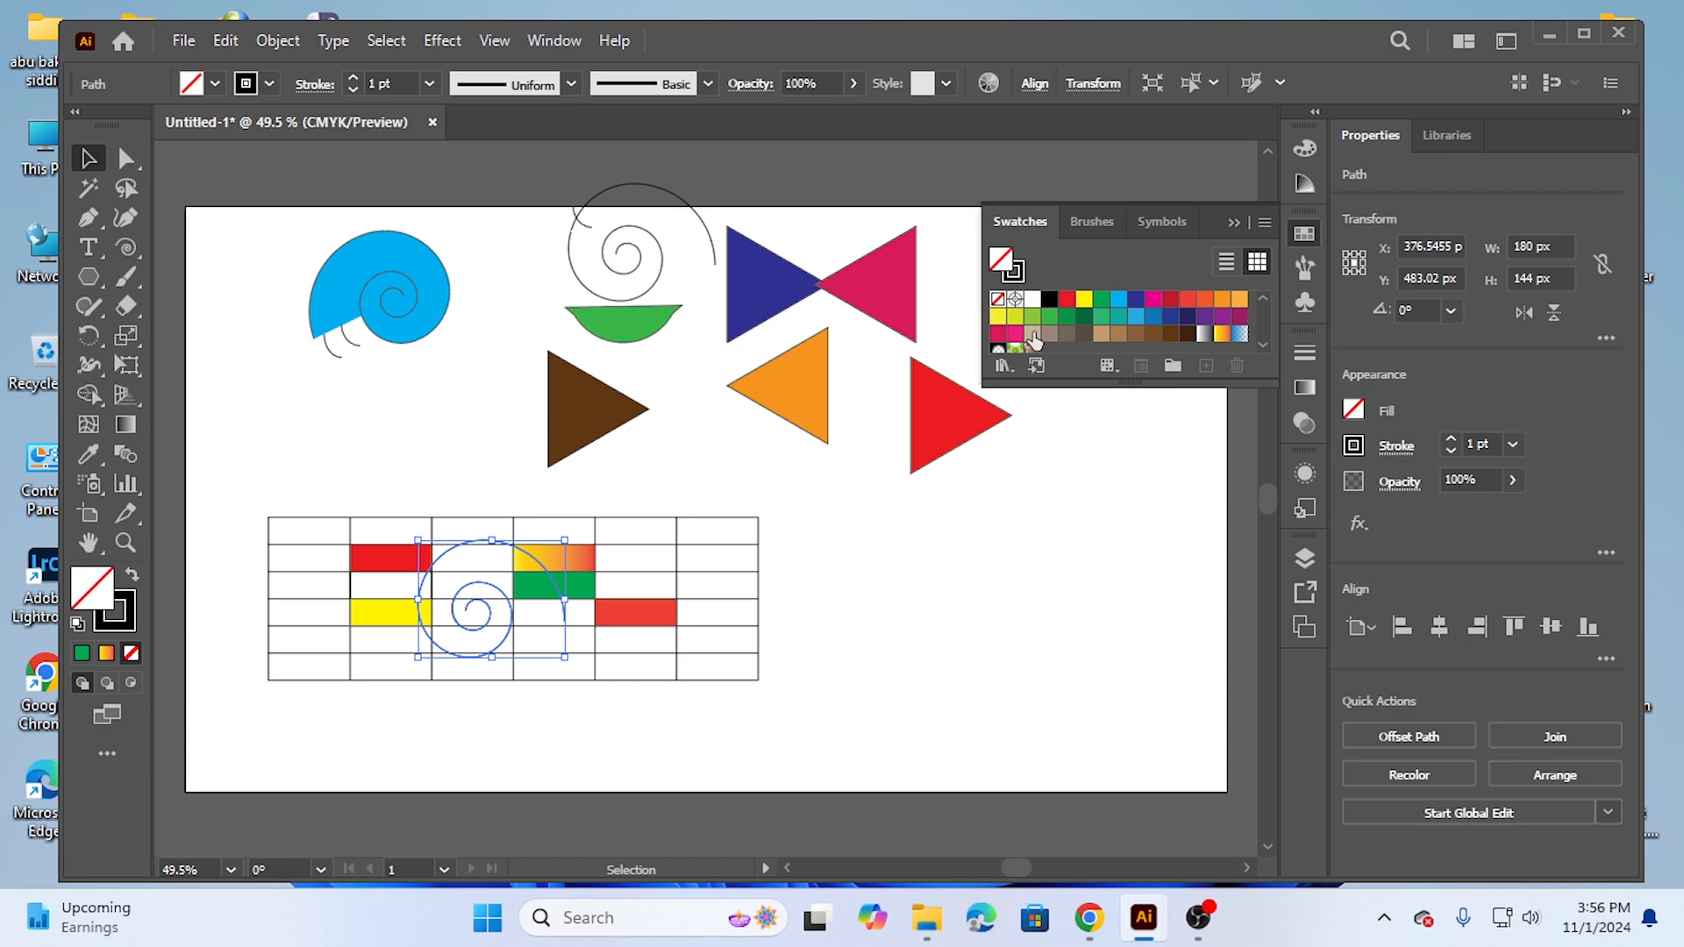
{"action": "left_click", "coordinate": [997, 333]}
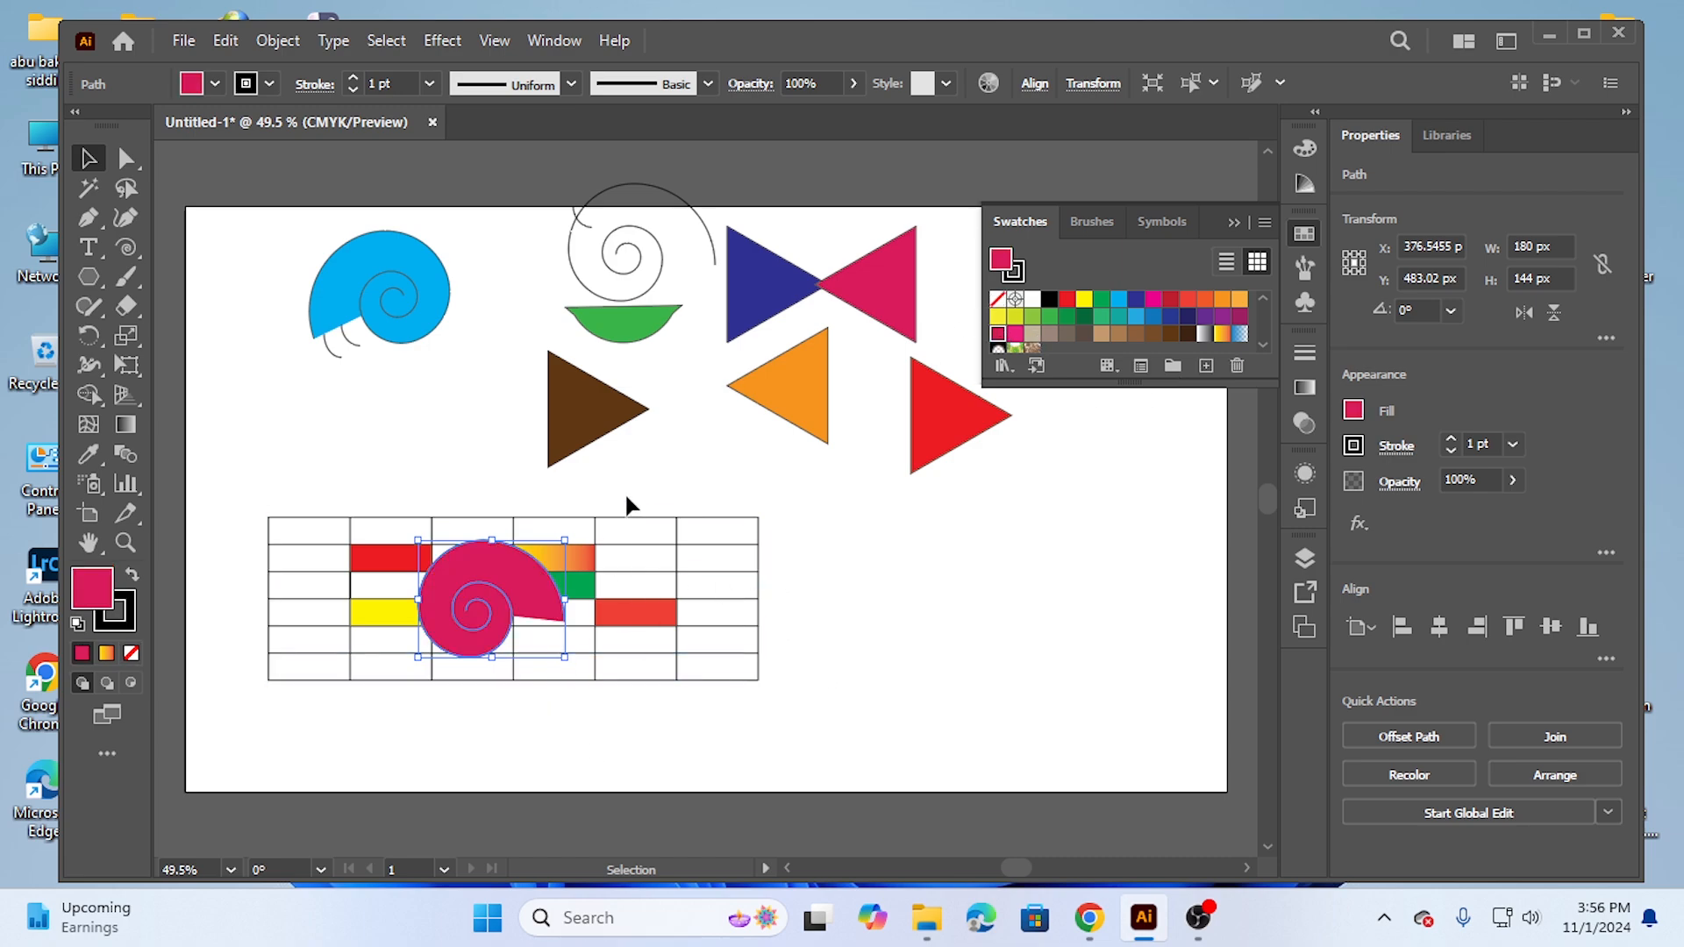
Step: Move the crimson pink spiral up about 200 px, out of the grid and beside the brown triangle
{"action": "left_click", "coordinate": [707, 670]}
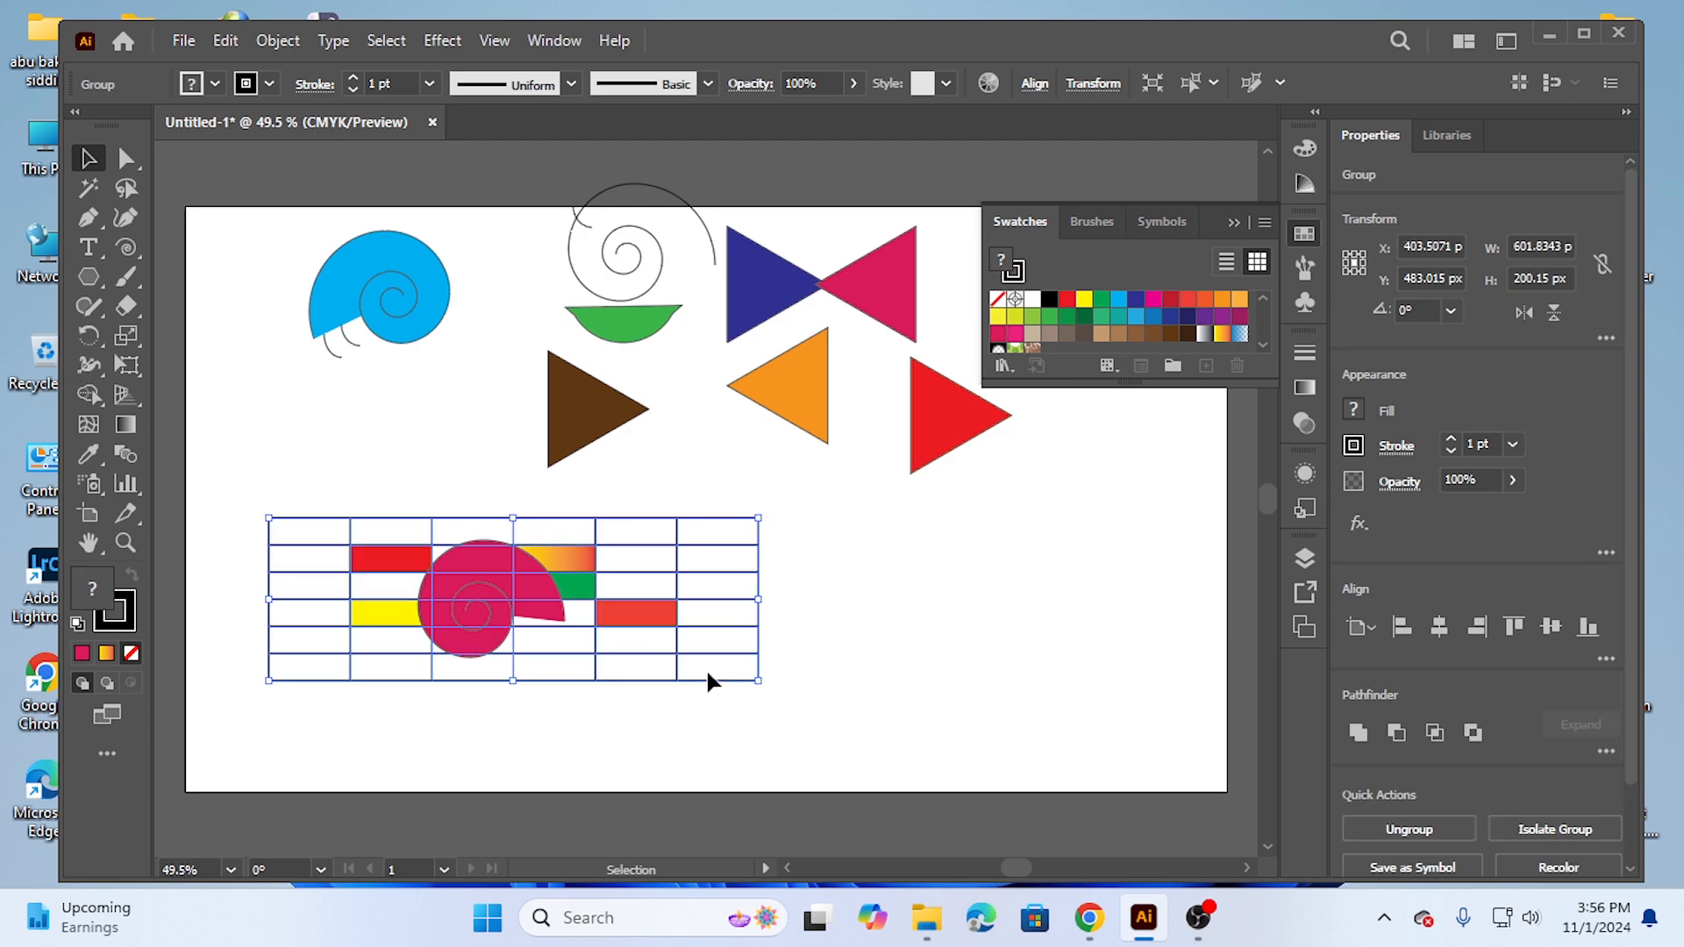
{"action": "left_click", "coordinate": [438, 492]}
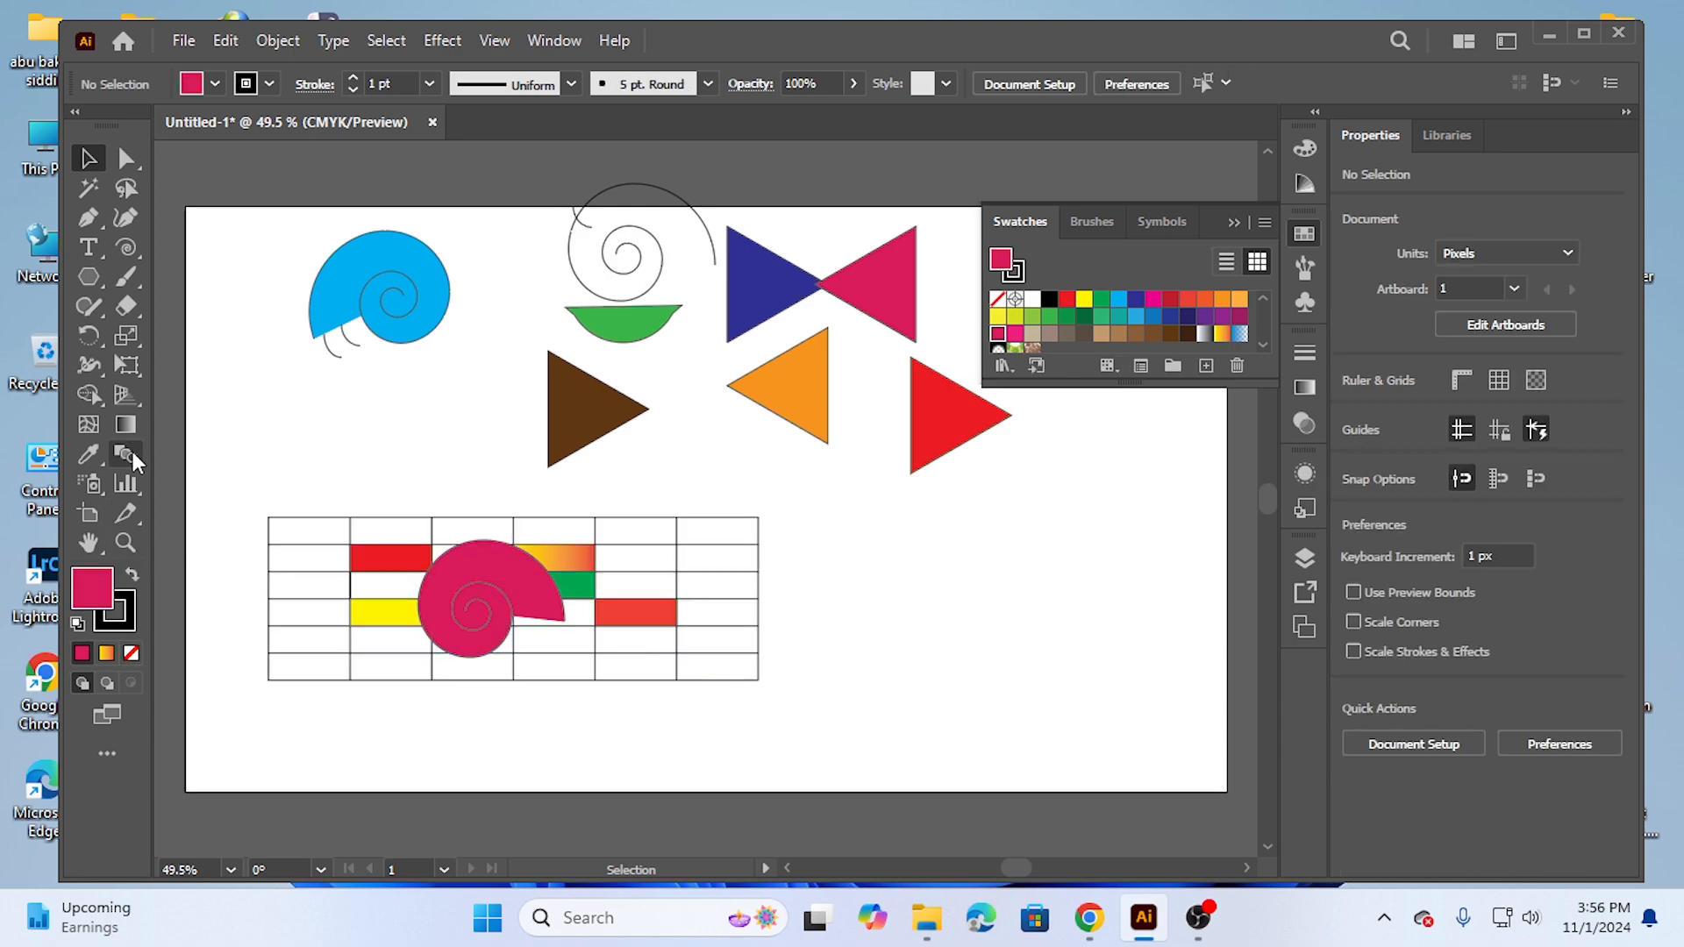
{"action": "left_click", "coordinate": [87, 395]}
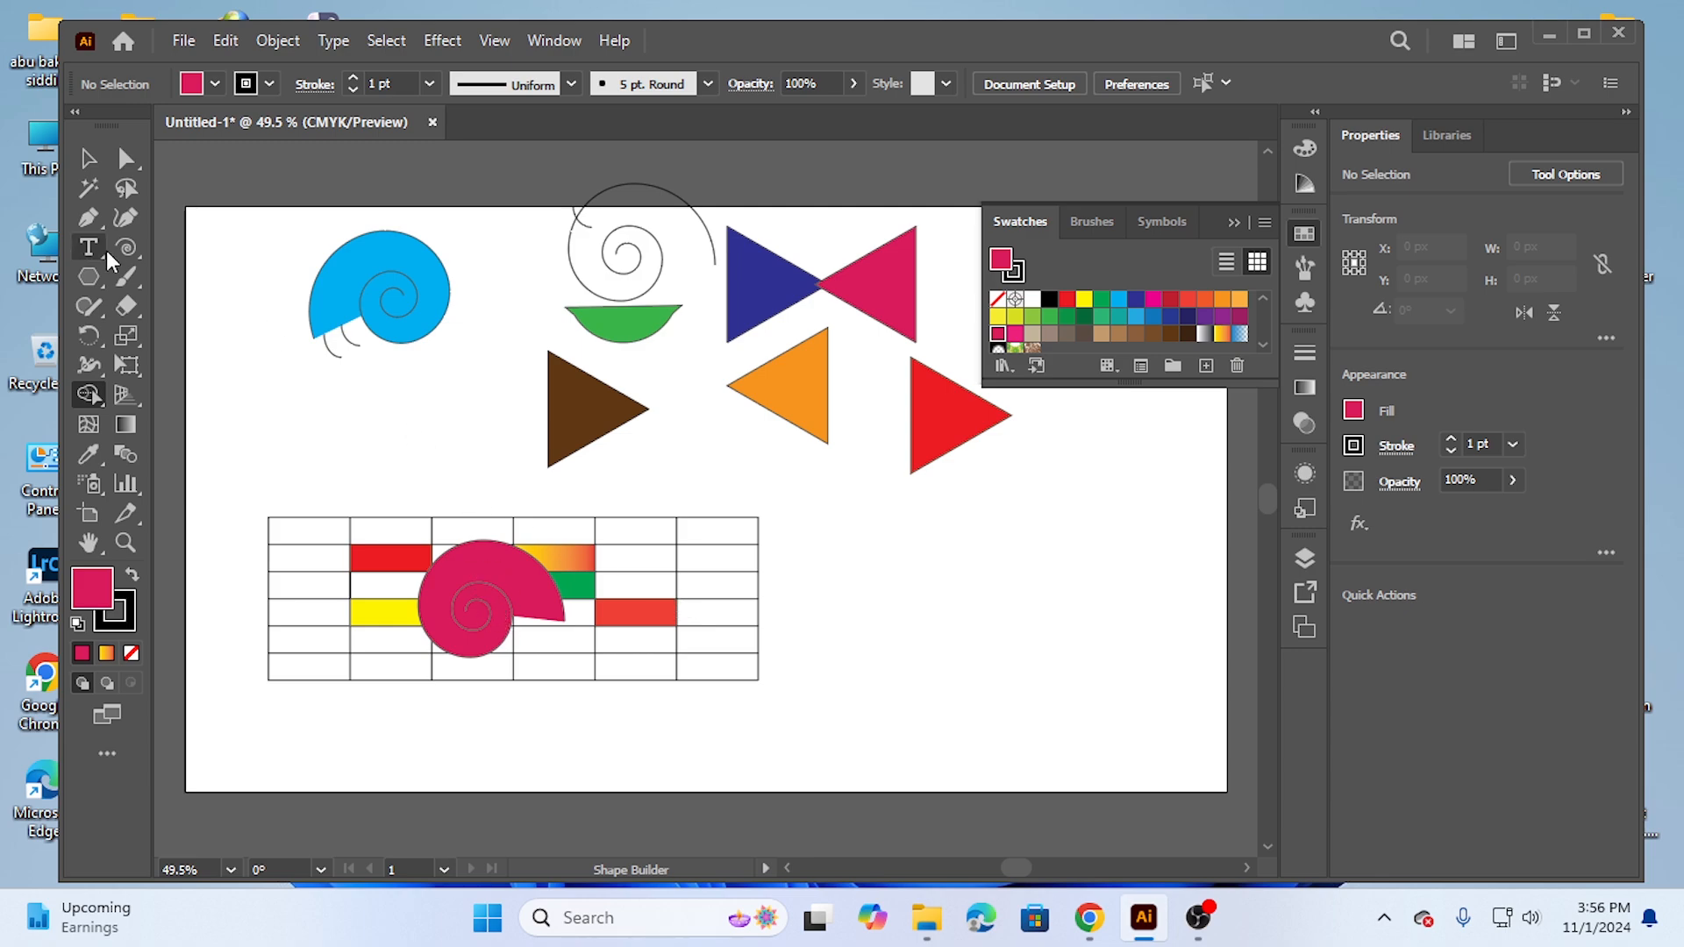
{"action": "left_click", "coordinate": [97, 165]}
{"action": "left_click_drag", "start_coordinate": [466, 561], "coordinate": [439, 399]}
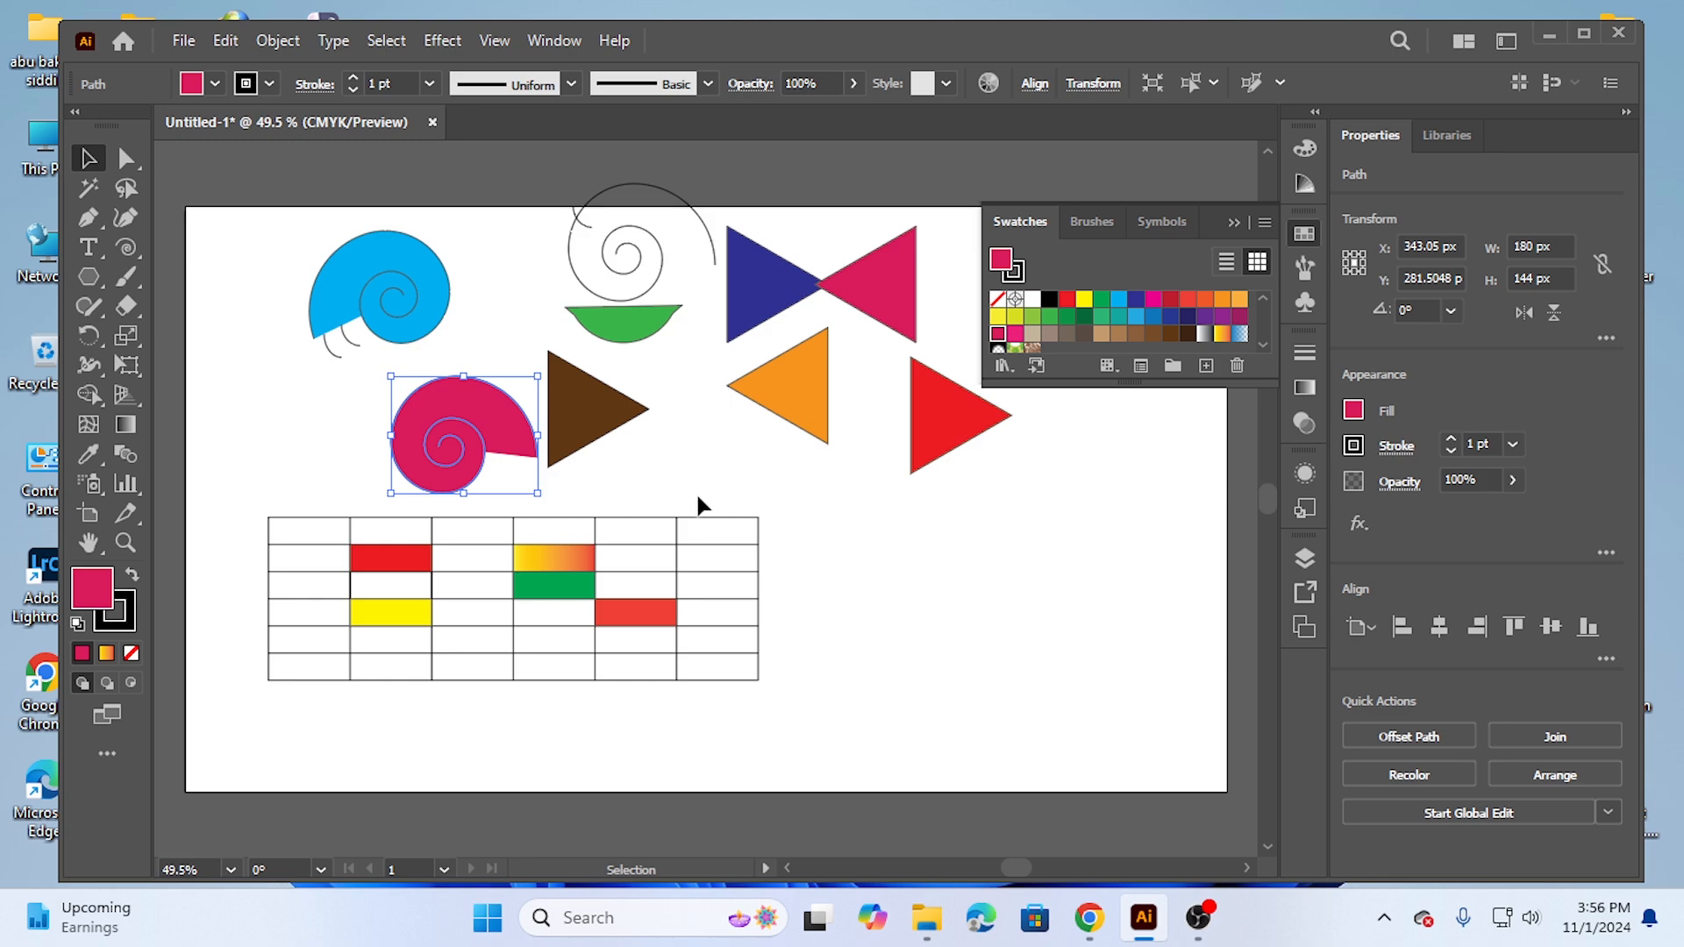
Step: With Shape Builder, merge the grid's sixth and first columns in crimson pink and its third column in yellow
{"action": "left_click_drag", "start_coordinate": [703, 486], "coordinate": [733, 645]}
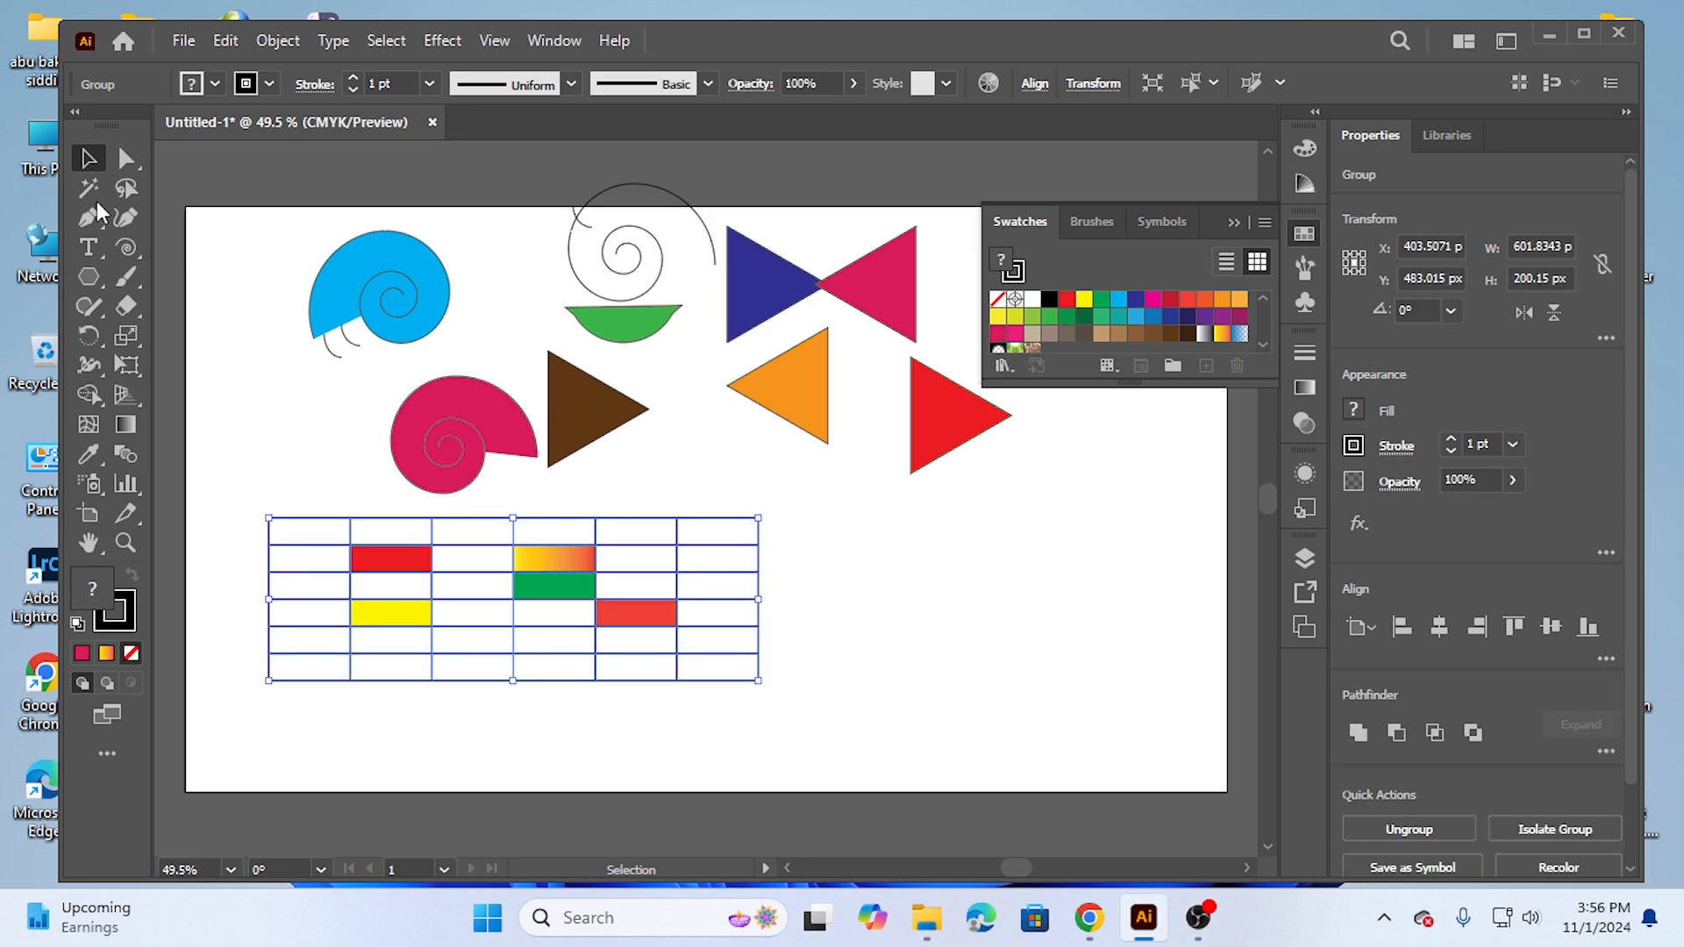
{"action": "left_click", "coordinate": [89, 395]}
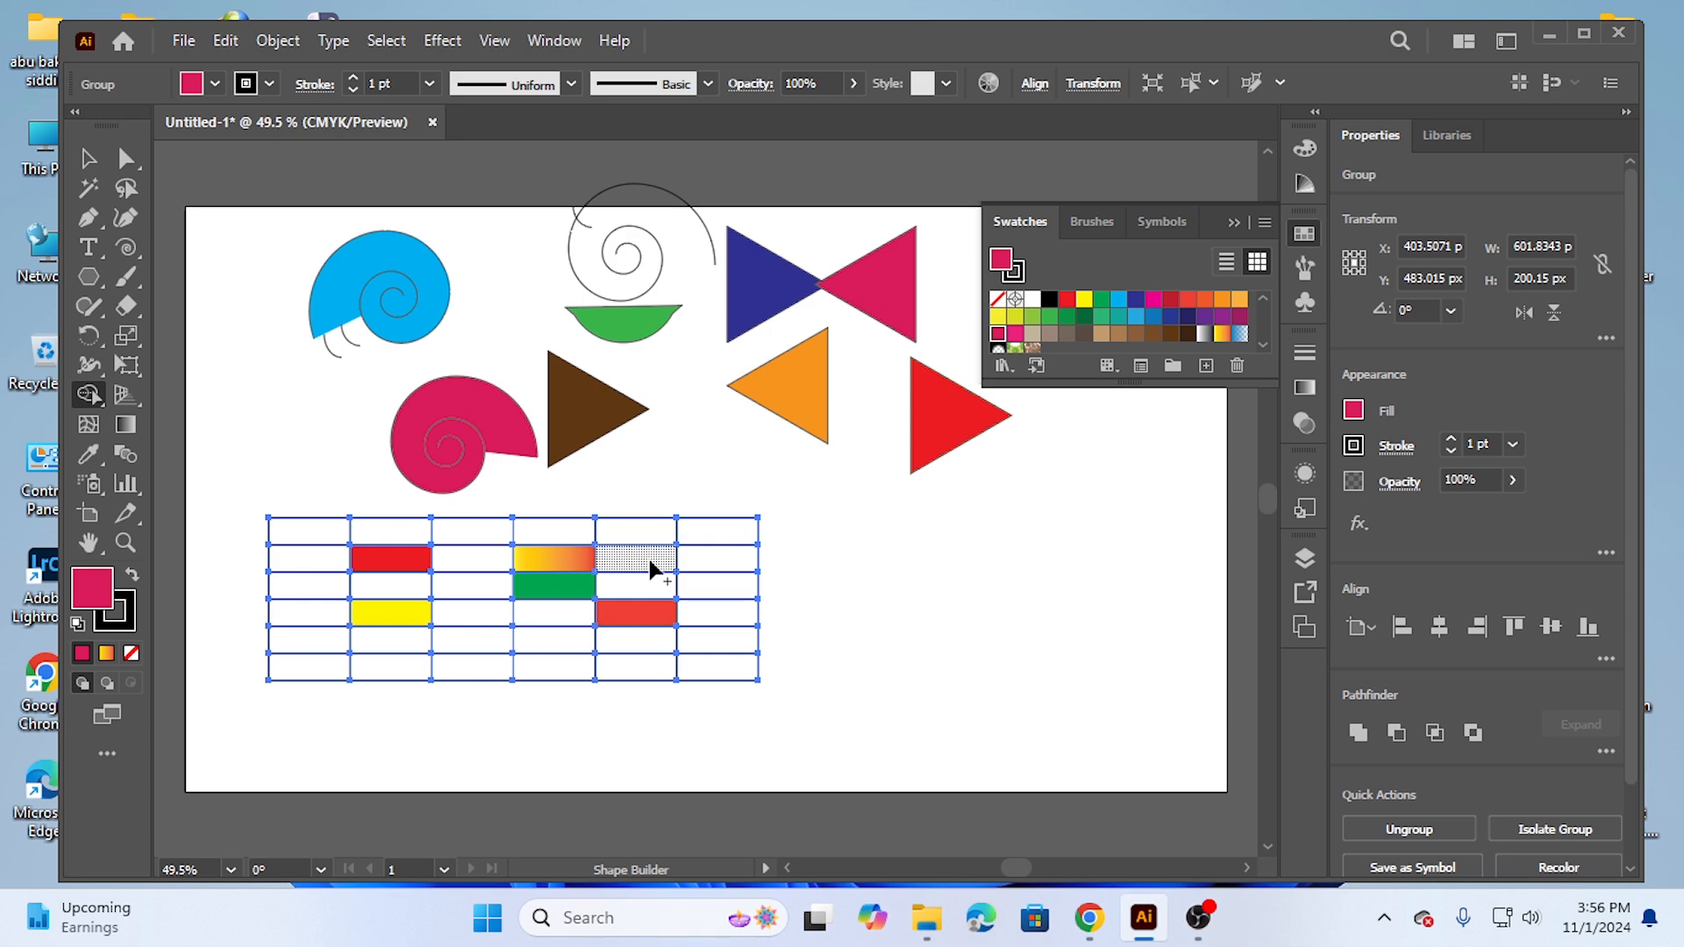
{"action": "left_click_drag", "start_coordinate": [719, 506], "coordinate": [733, 681]}
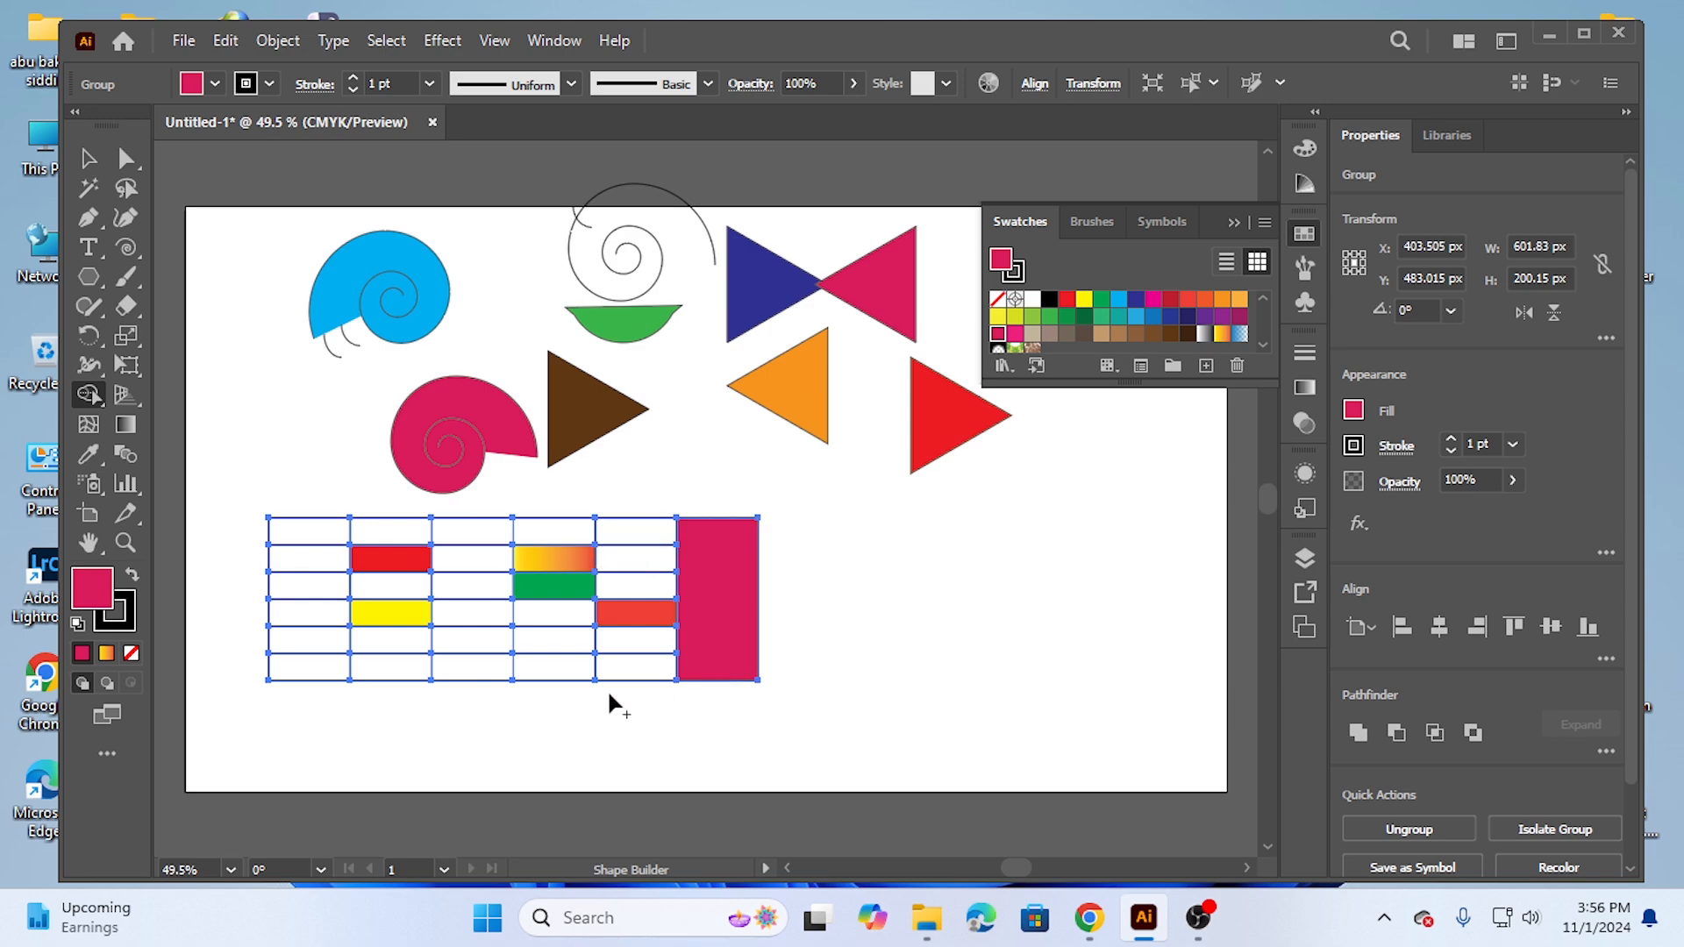
{"action": "left_click_drag", "start_coordinate": [312, 617], "coordinate": [314, 661]}
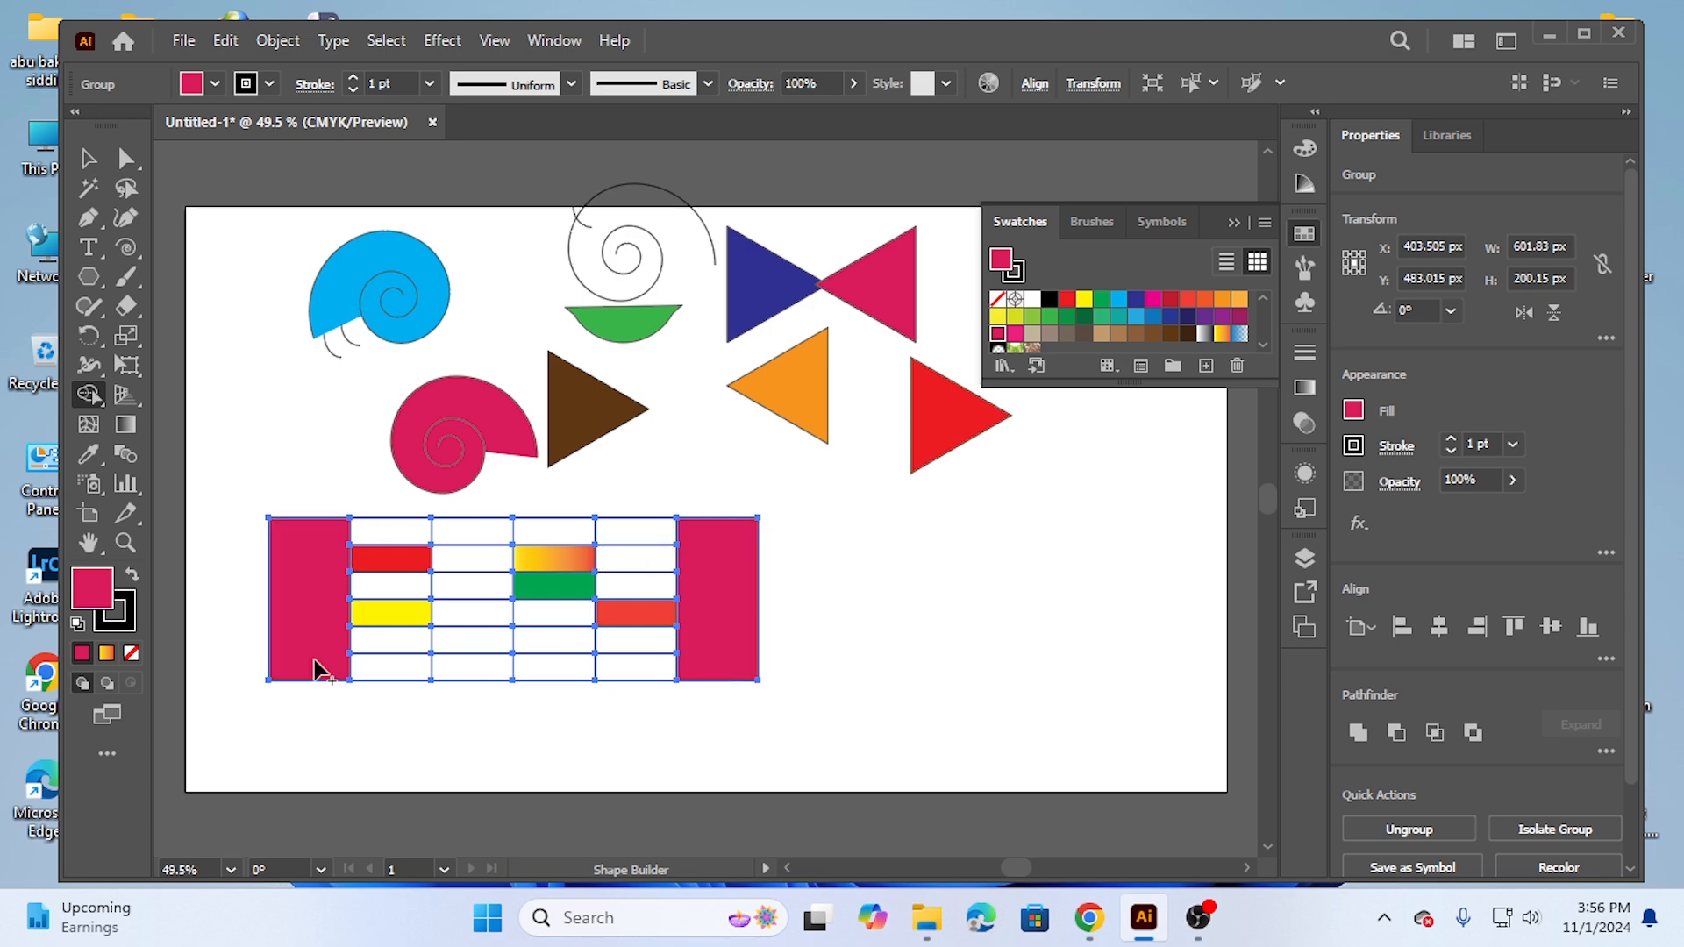
{"action": "left_click", "coordinate": [1085, 301]}
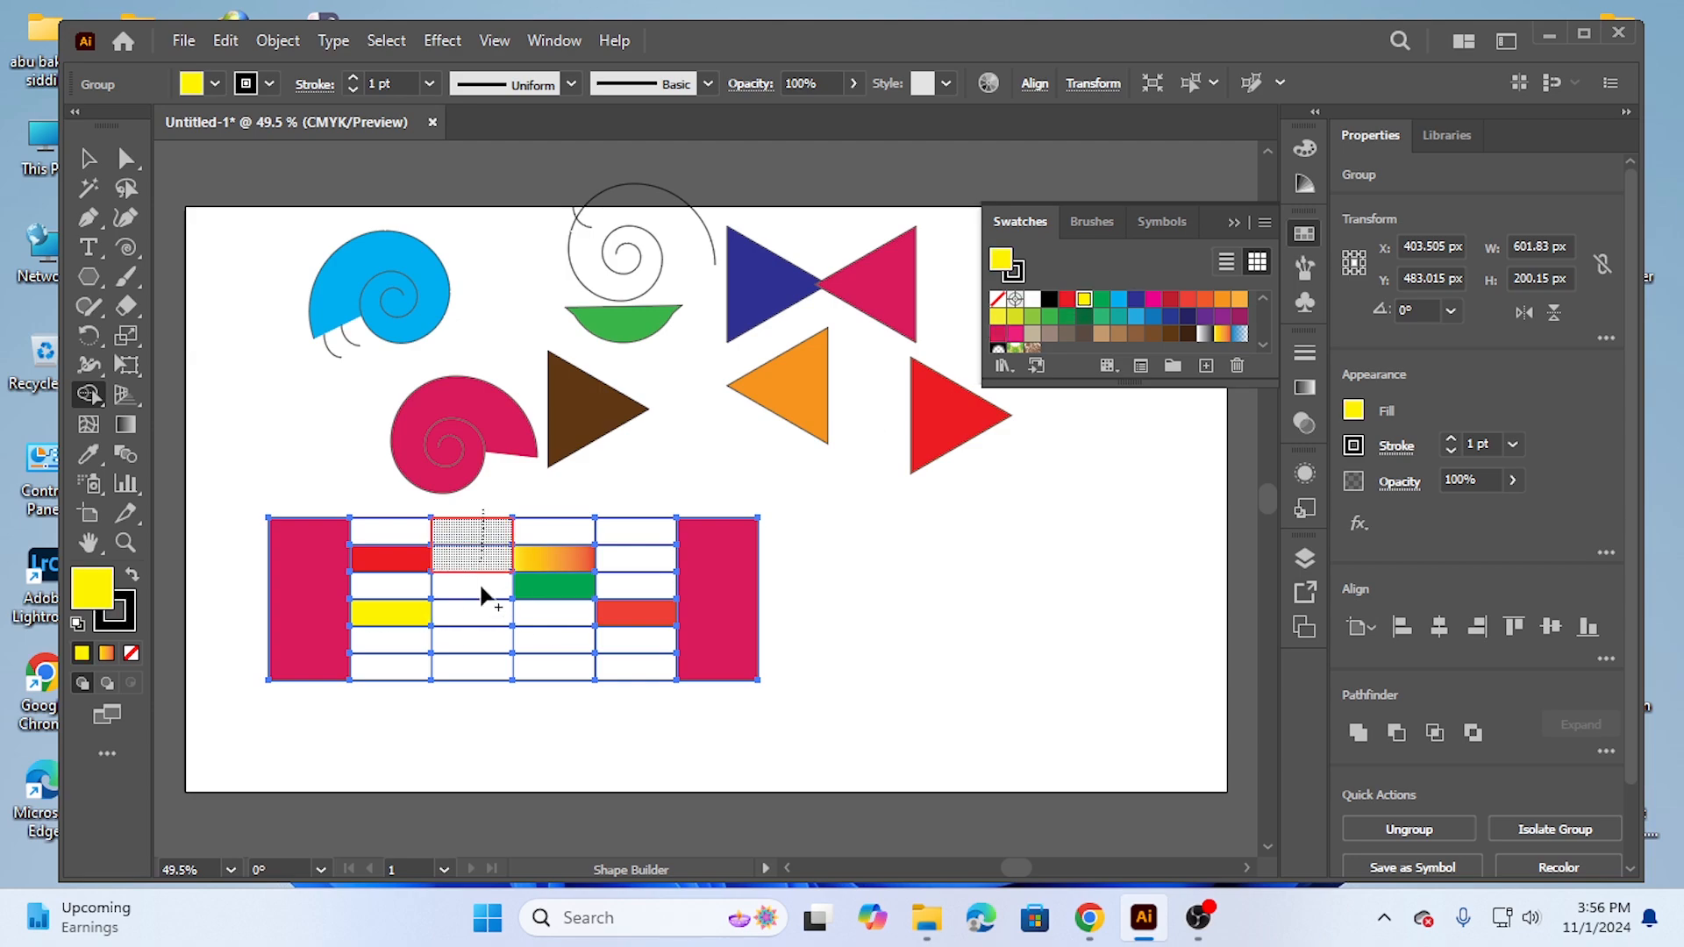
{"action": "left_click_drag", "start_coordinate": [481, 596], "coordinate": [483, 670]}
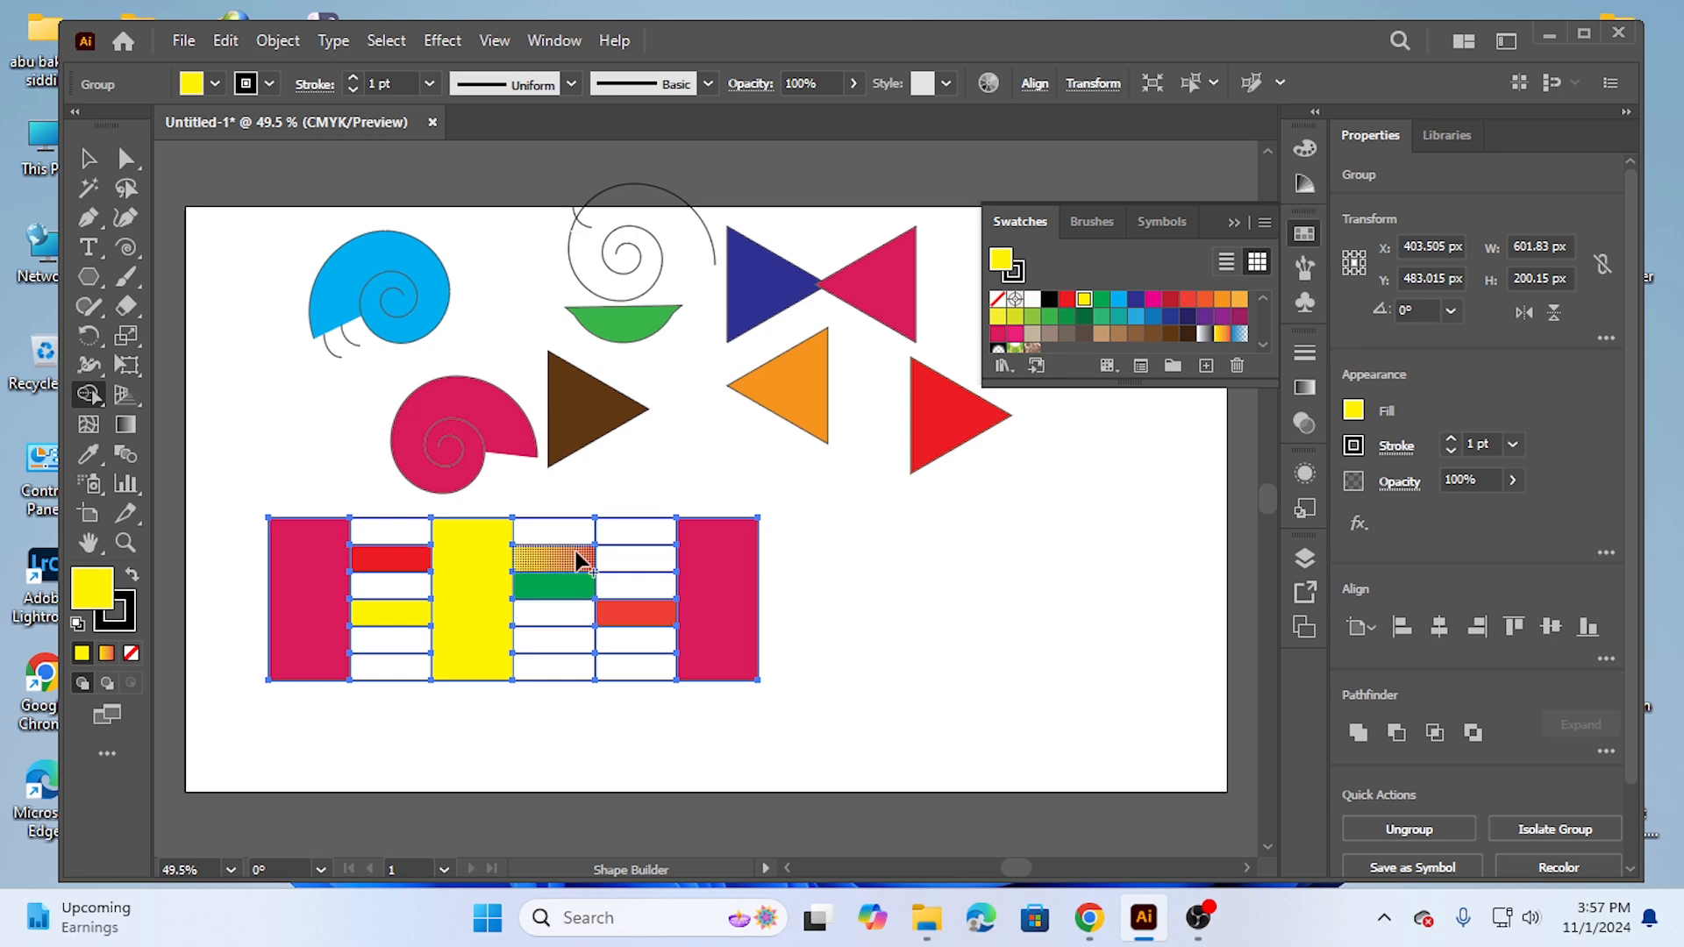
Step: Draw a yellow hexagon about 308 × 353 px and place it beside the grid, below the red and orange triangles
{"action": "left_click", "coordinate": [89, 277]}
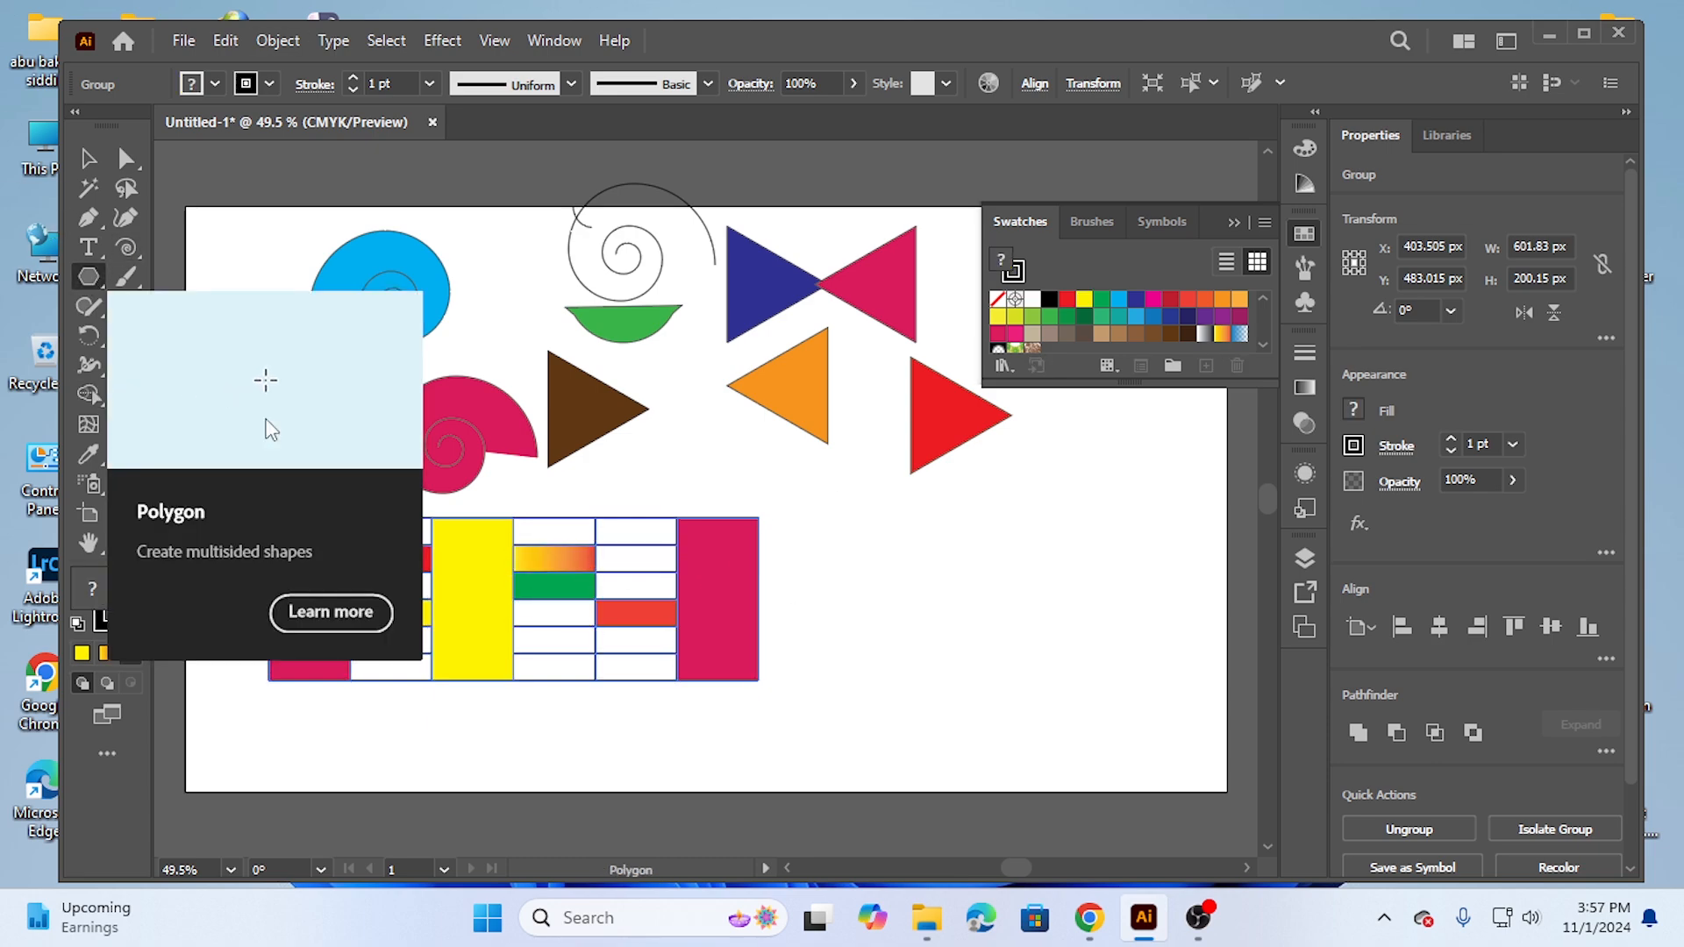
{"action": "left_click_drag", "start_coordinate": [874, 531], "coordinate": [998, 605]}
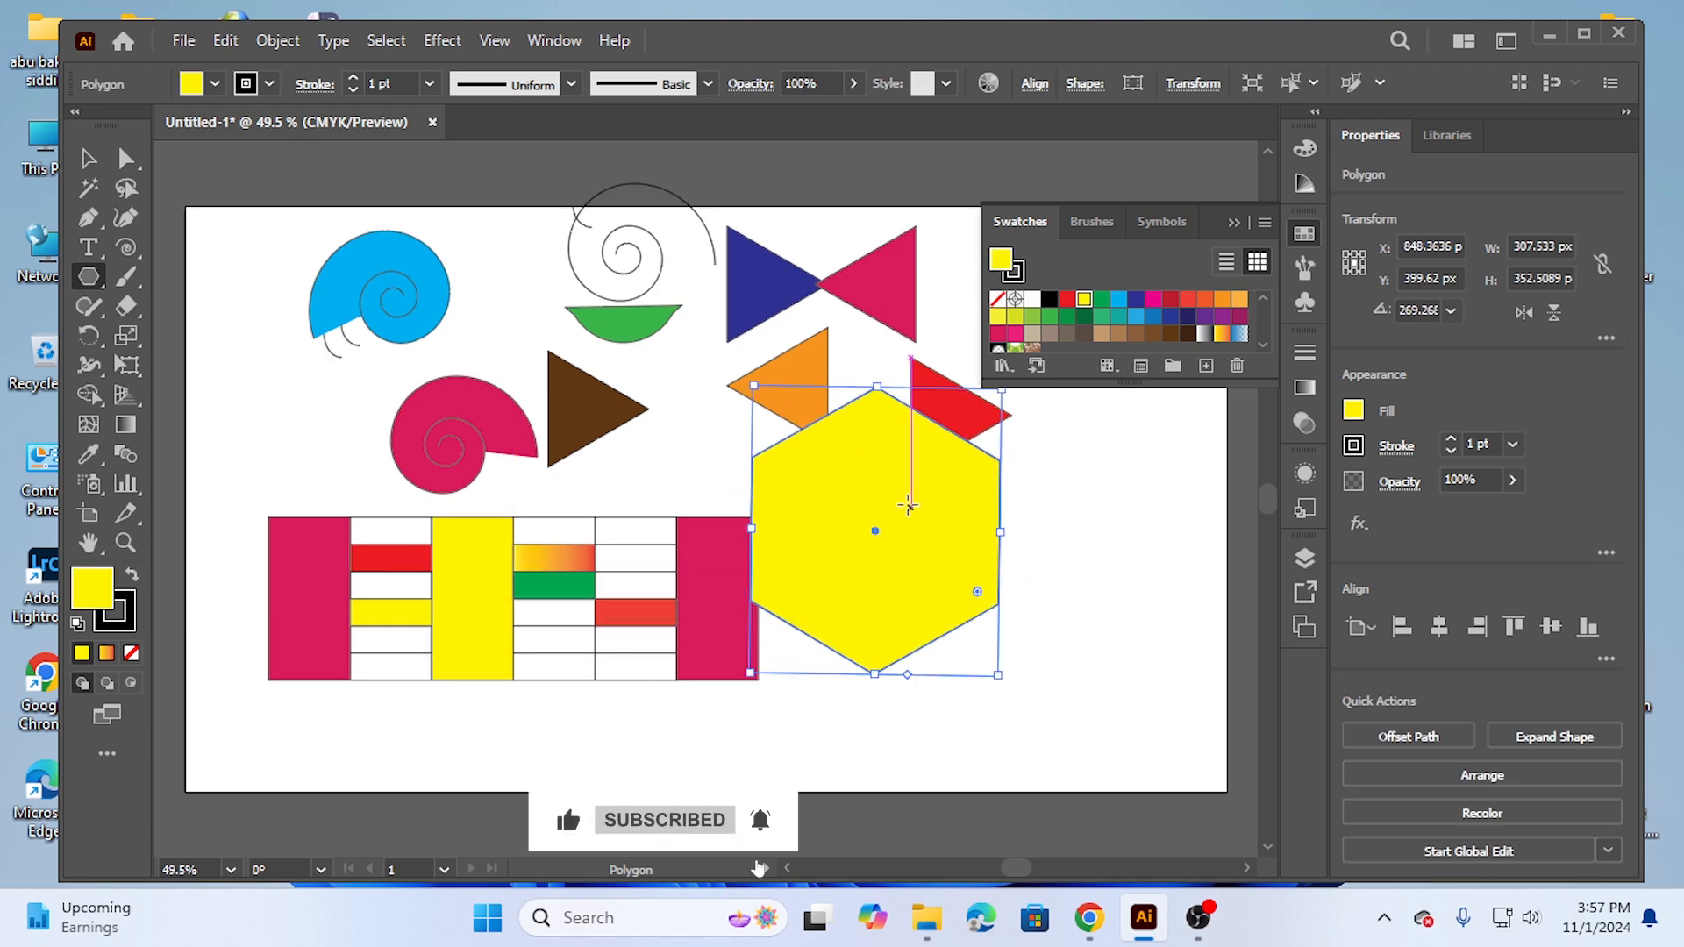
{"action": "left_click", "coordinate": [87, 159]}
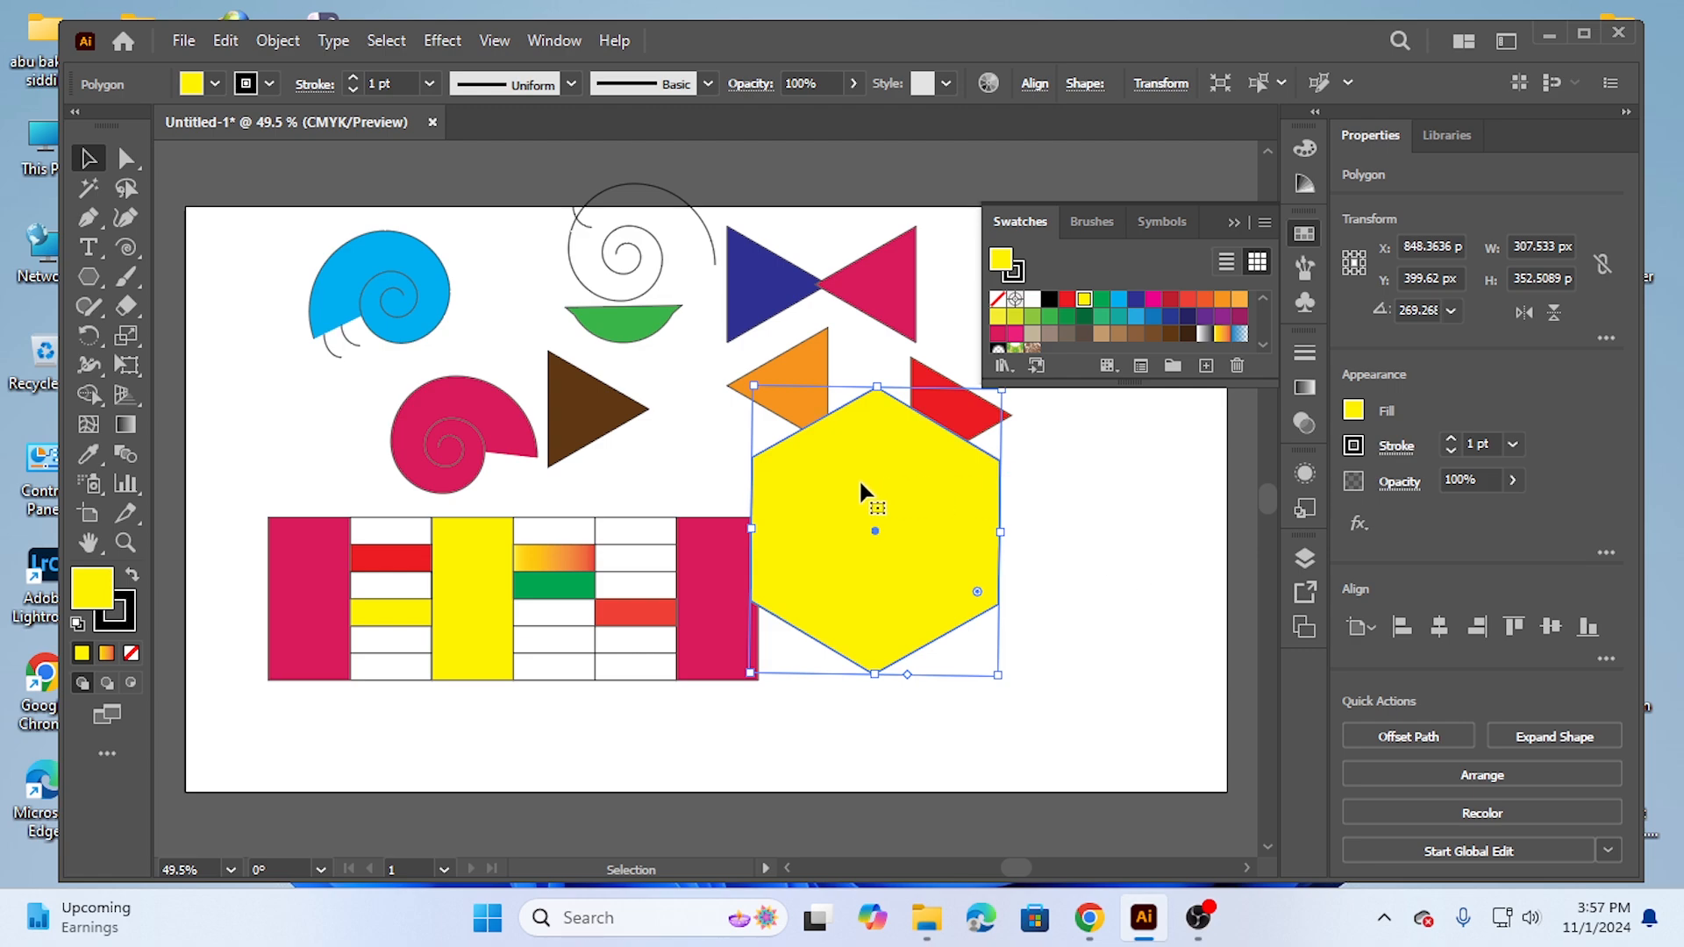
{"action": "left_click_drag", "start_coordinate": [861, 484], "coordinate": [913, 604]}
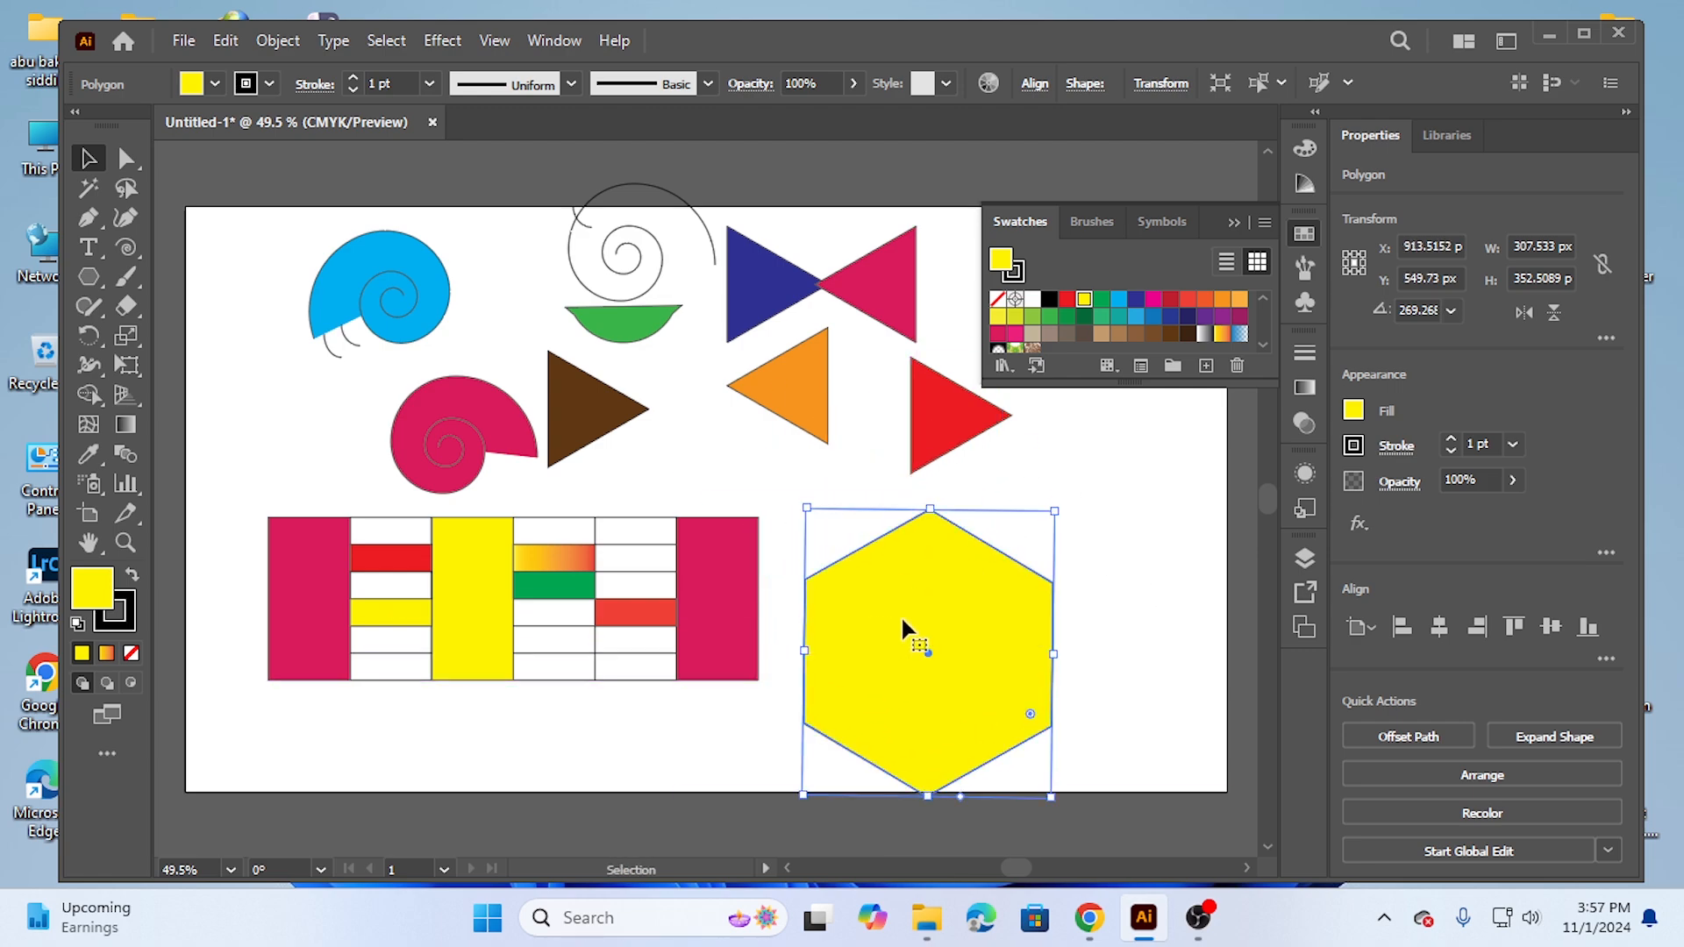
{"action": "left_click_drag", "start_coordinate": [924, 582], "coordinate": [924, 568]}
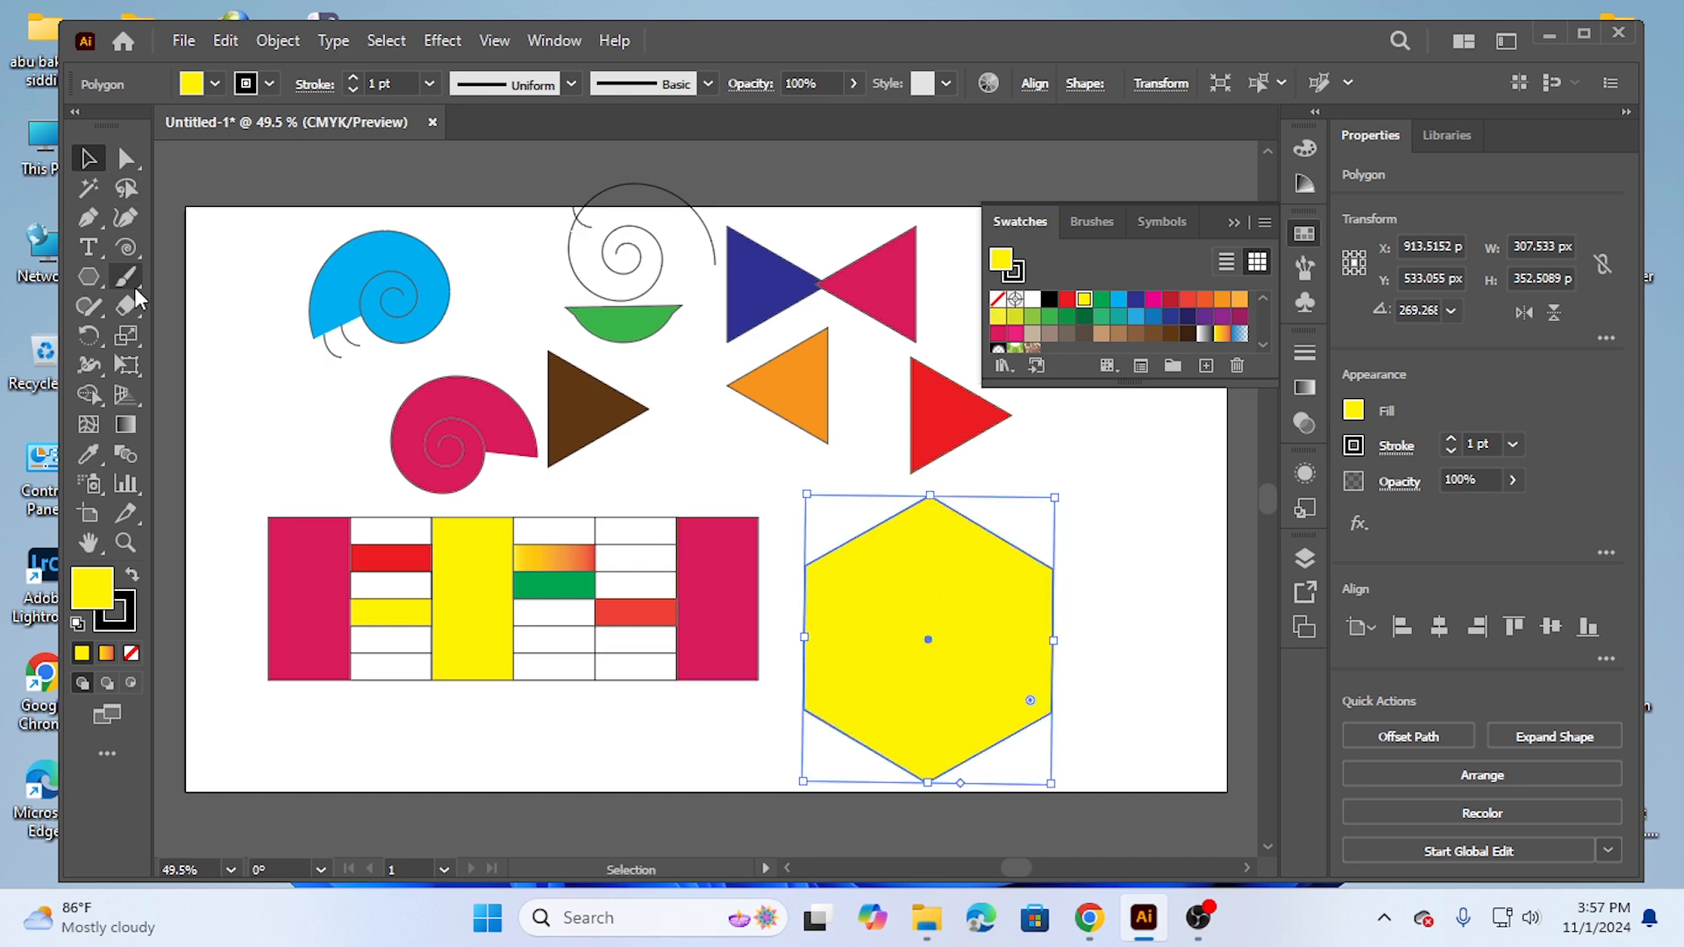
Step: Split the hexagon with a straight line from its top to its bottom vertex and fill its right half green using Shape Builder
{"action": "left_click_drag", "start_coordinate": [135, 246], "coordinate": [208, 249]}
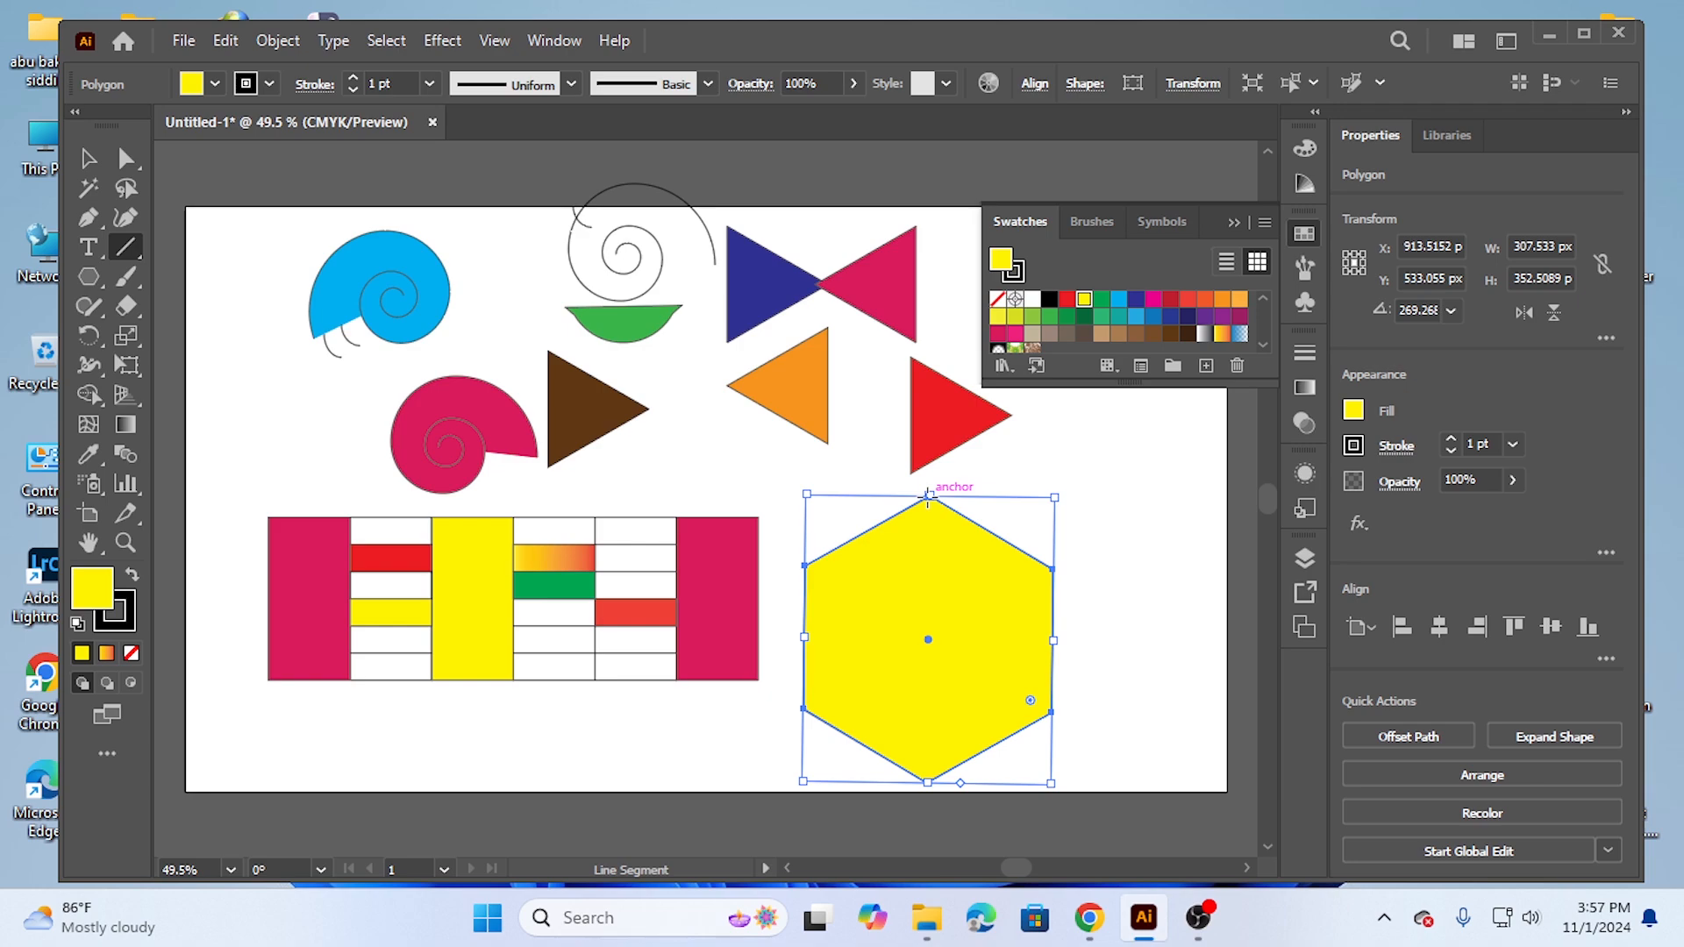
{"action": "left_click_drag", "start_coordinate": [927, 493], "coordinate": [927, 782]}
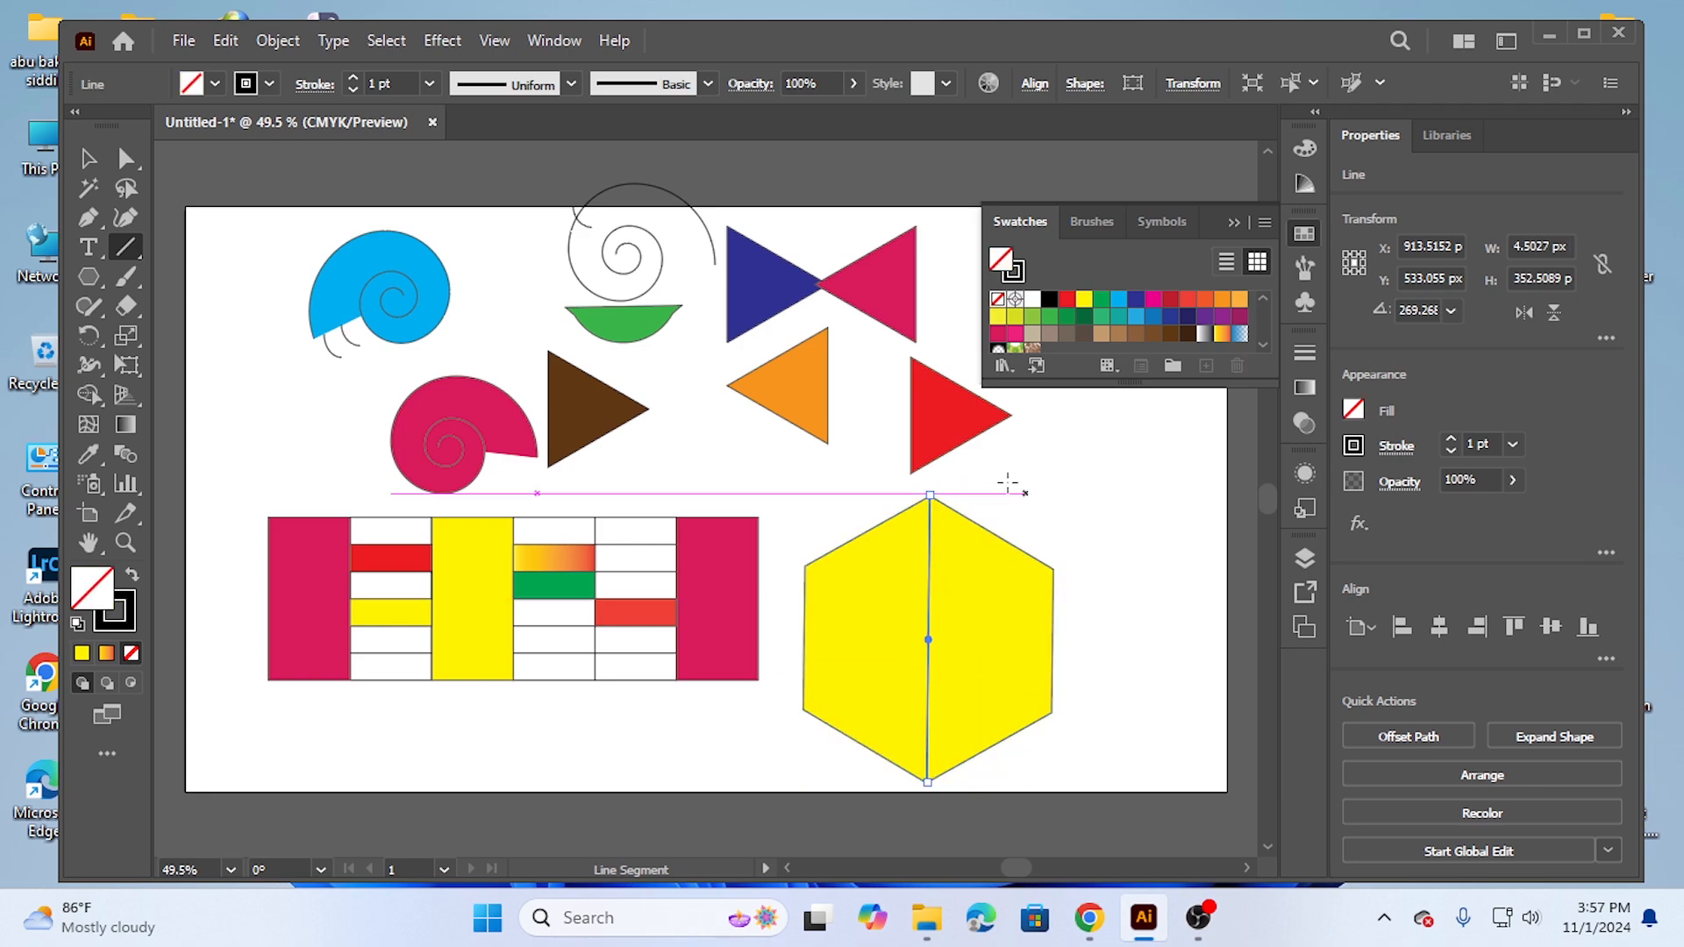
{"action": "left_click", "coordinate": [91, 392]}
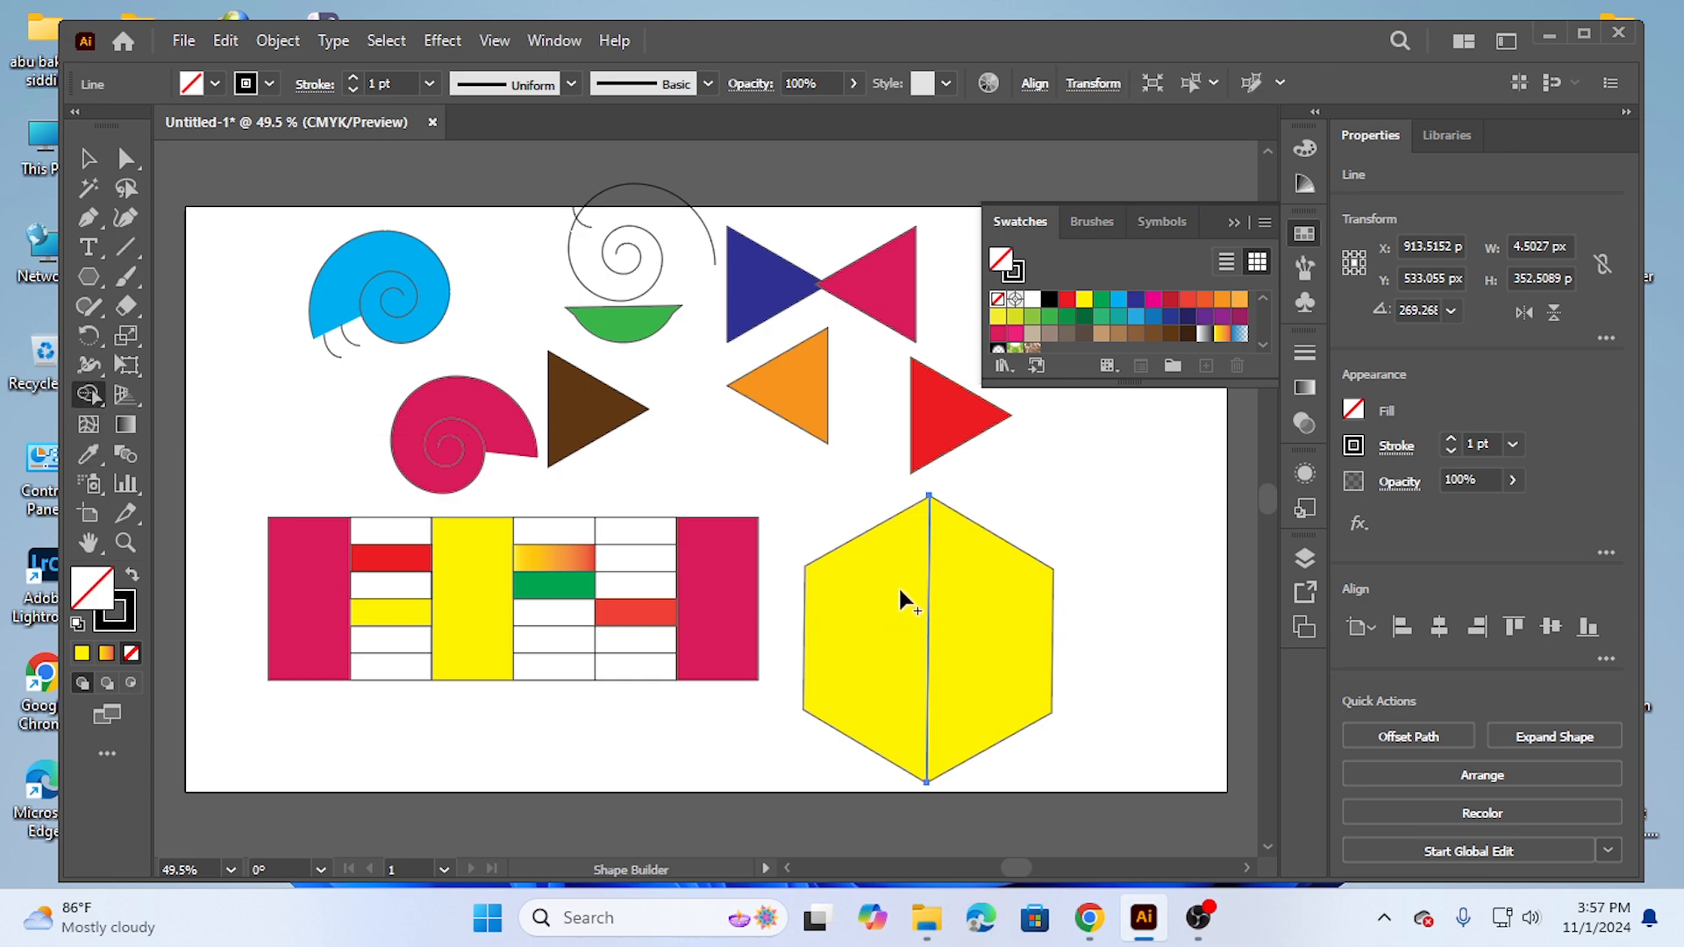
{"action": "left_click", "coordinate": [86, 163]}
{"action": "left_click_drag", "start_coordinate": [1119, 729], "coordinate": [912, 666]}
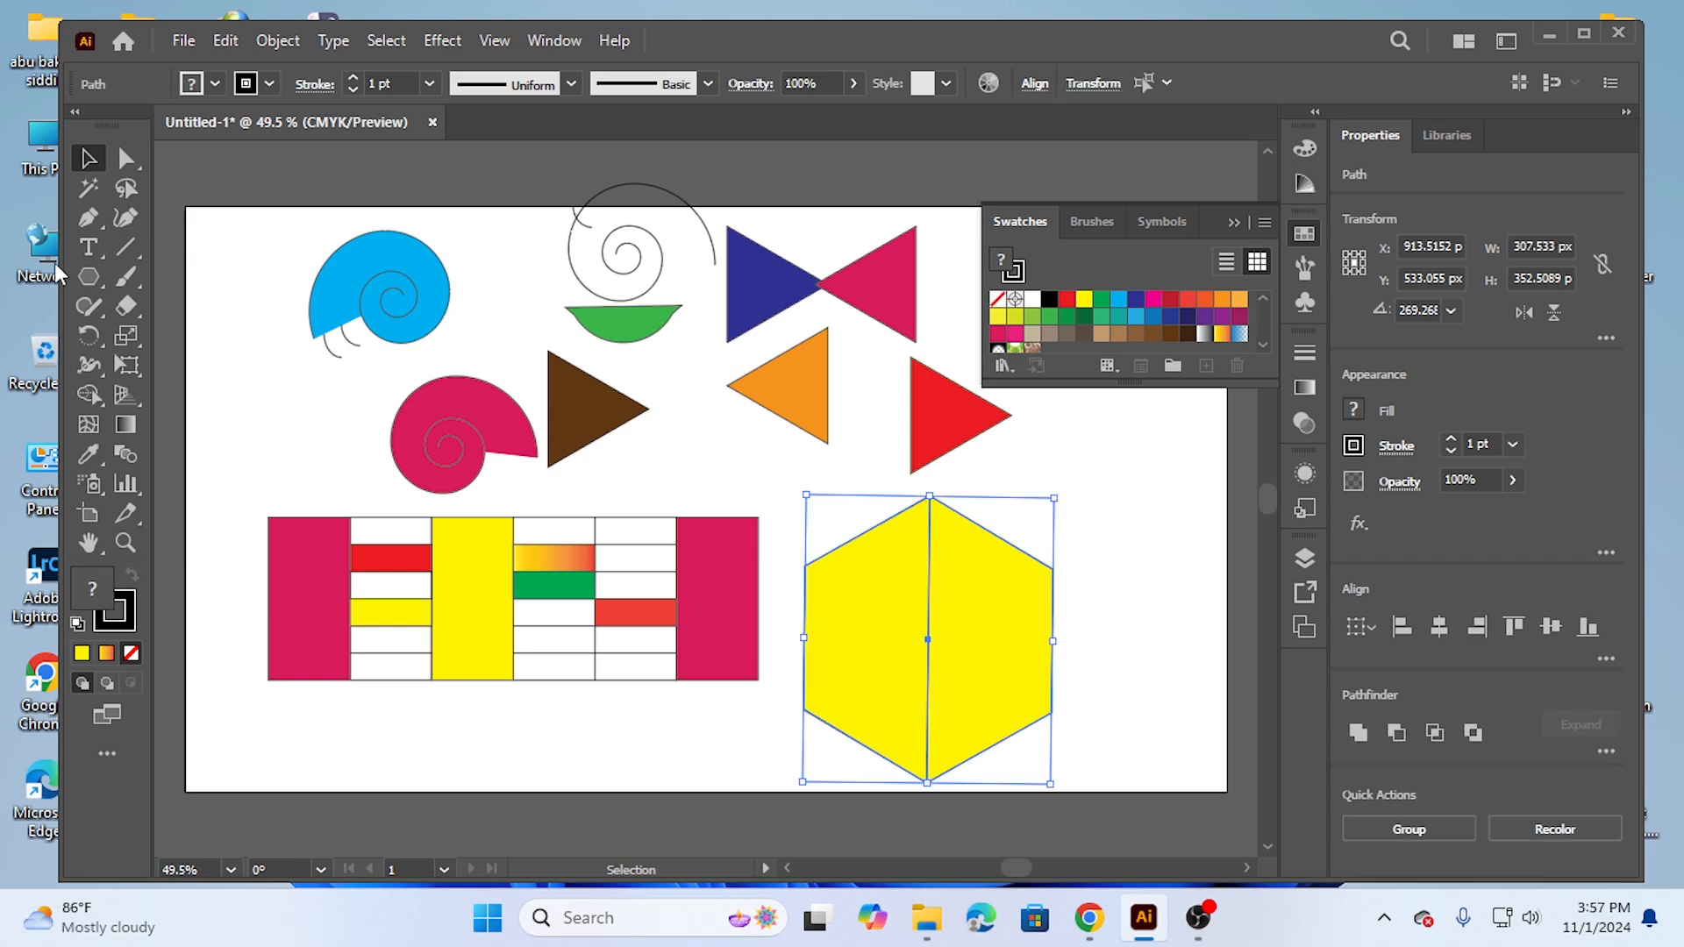
{"action": "left_click", "coordinate": [91, 395]}
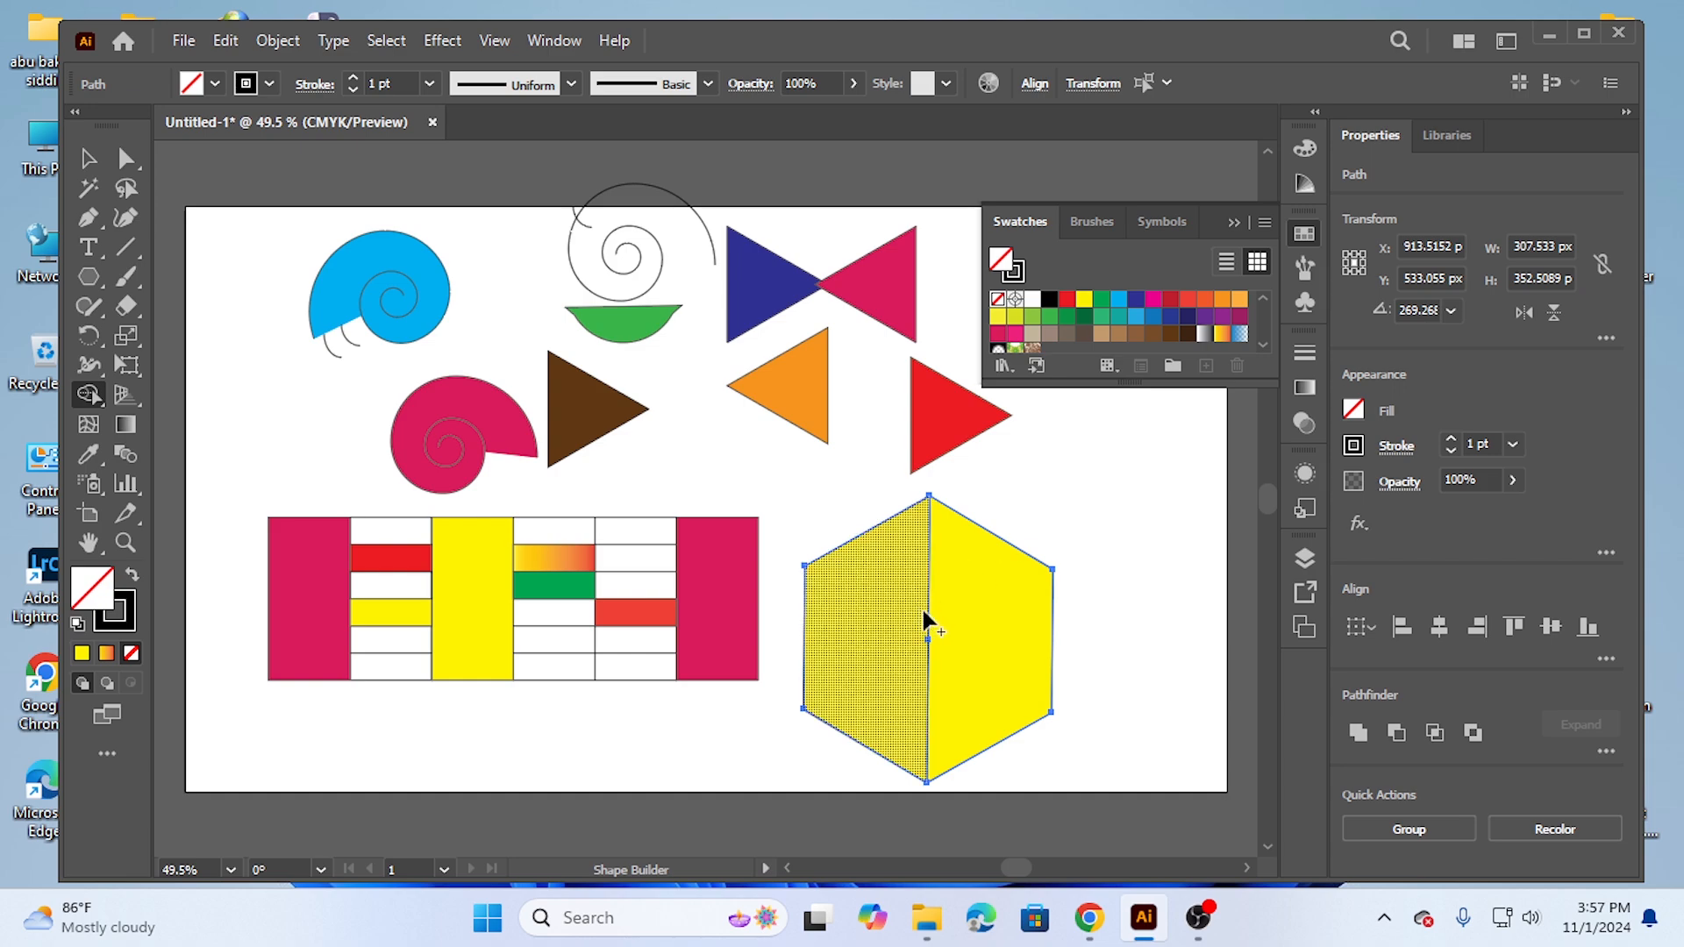
{"action": "left_click", "coordinate": [1102, 299]}
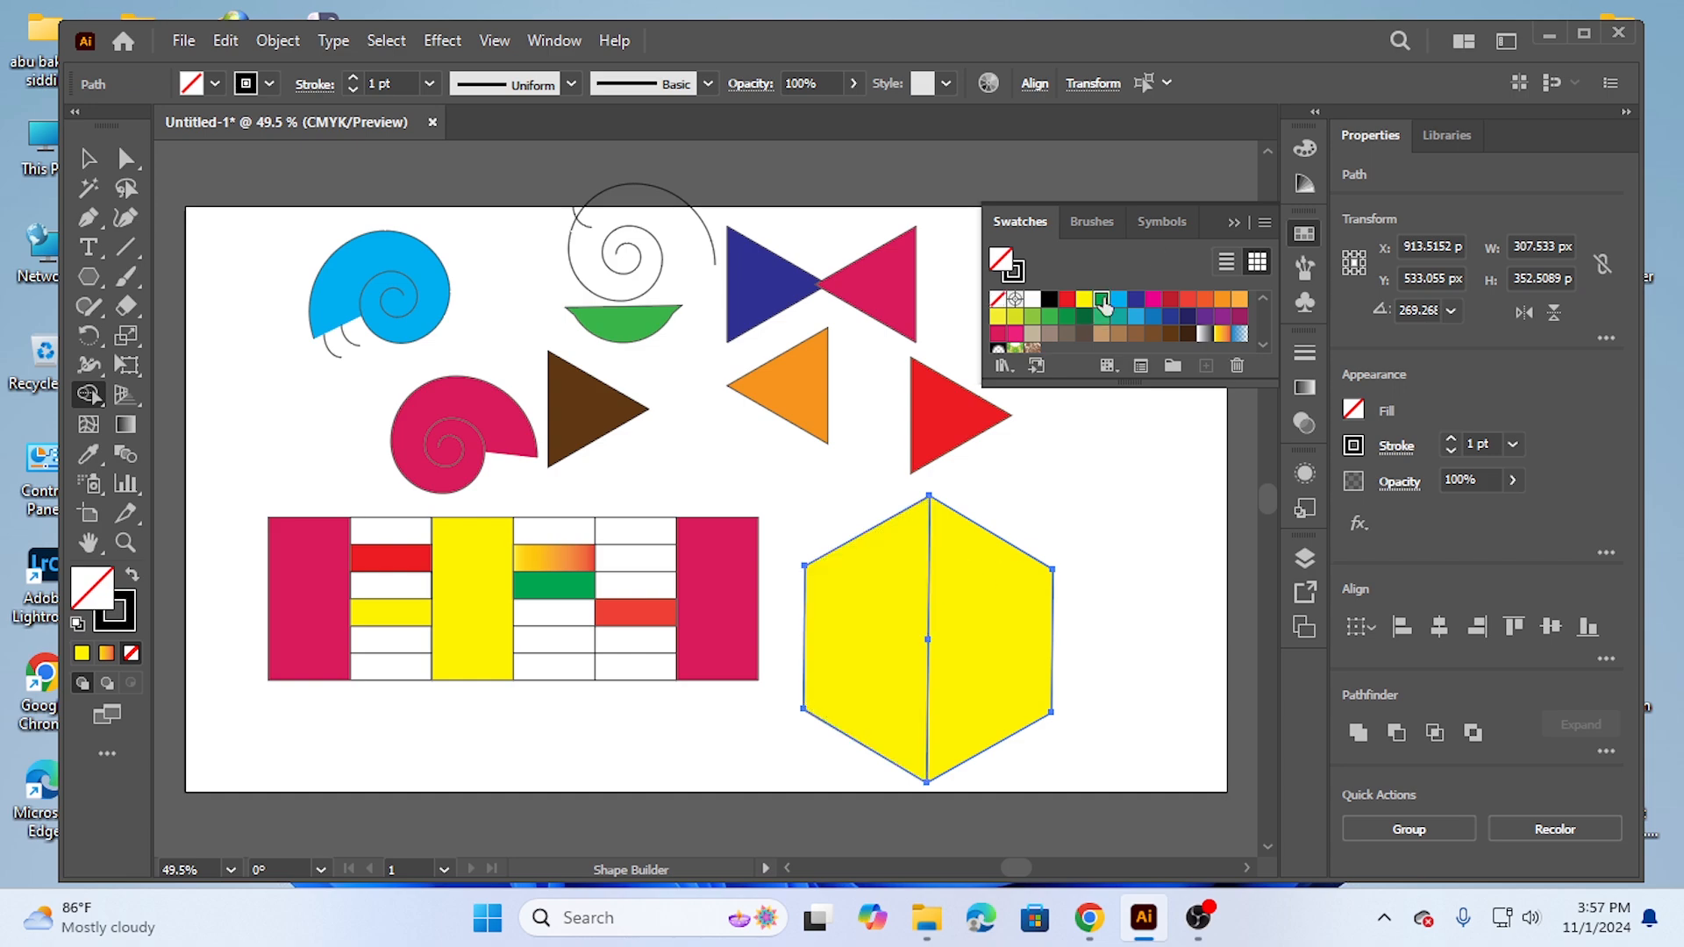
{"action": "left_click", "coordinate": [975, 612]}
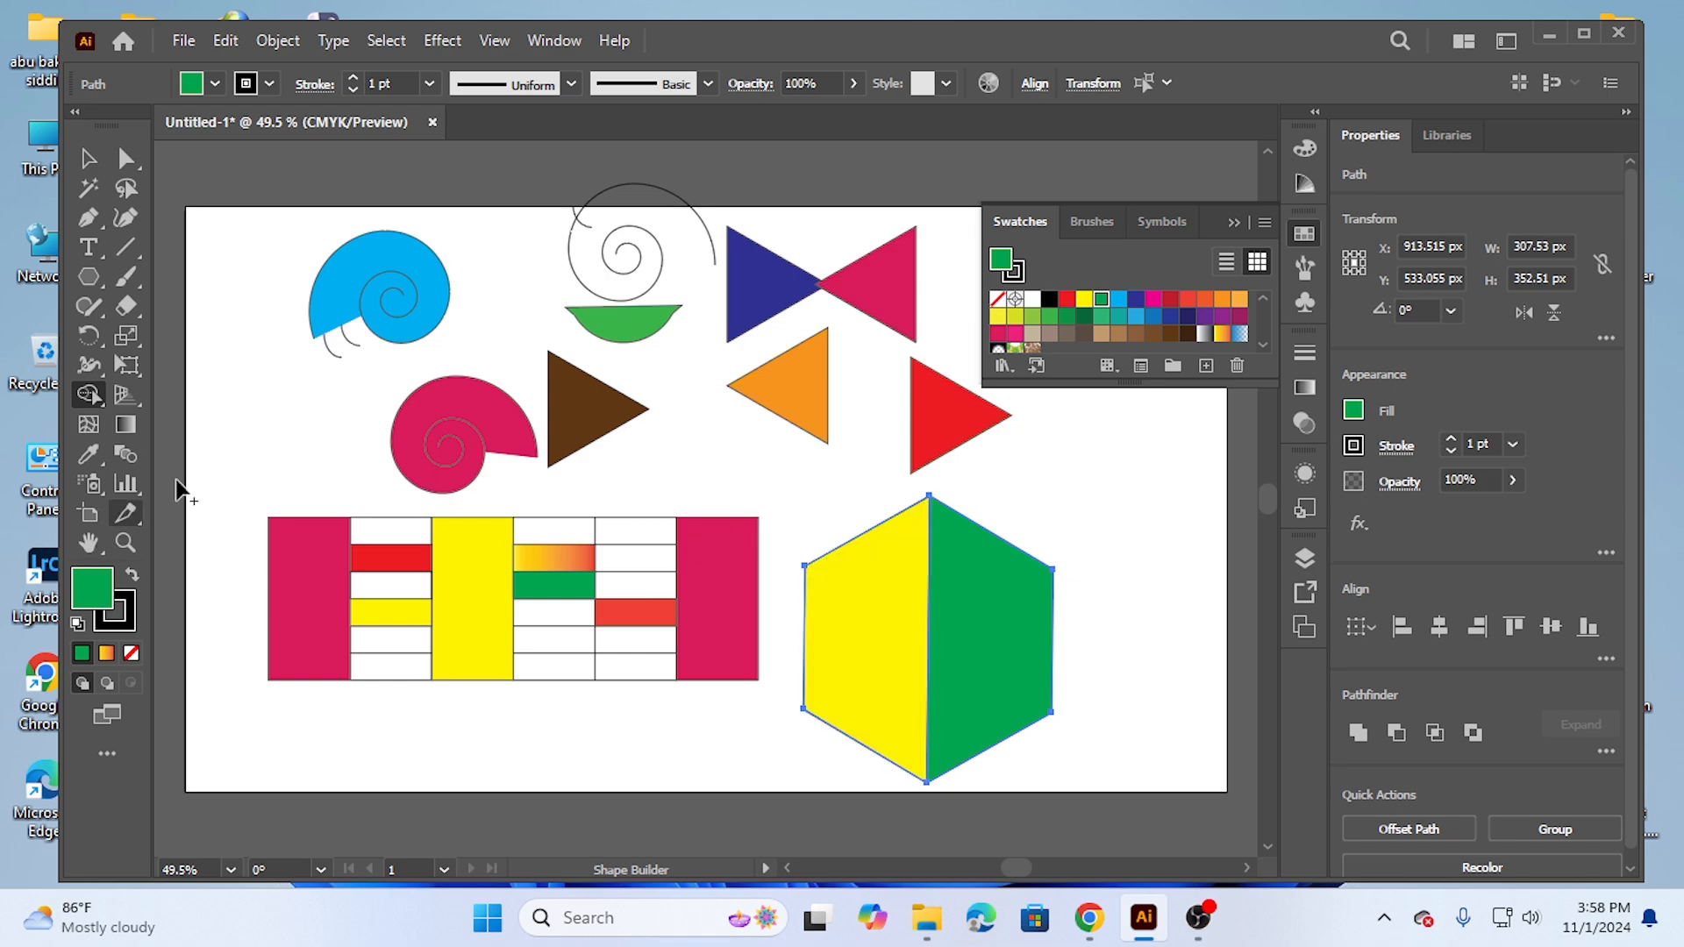
Step: Narrow the coloured grid to about 285 px wide and move it closer to the hexagon, about 73 px lower
{"action": "left_click_drag", "start_coordinate": [465, 681], "coordinate": [465, 682]}
{"action": "left_click", "coordinate": [88, 158]}
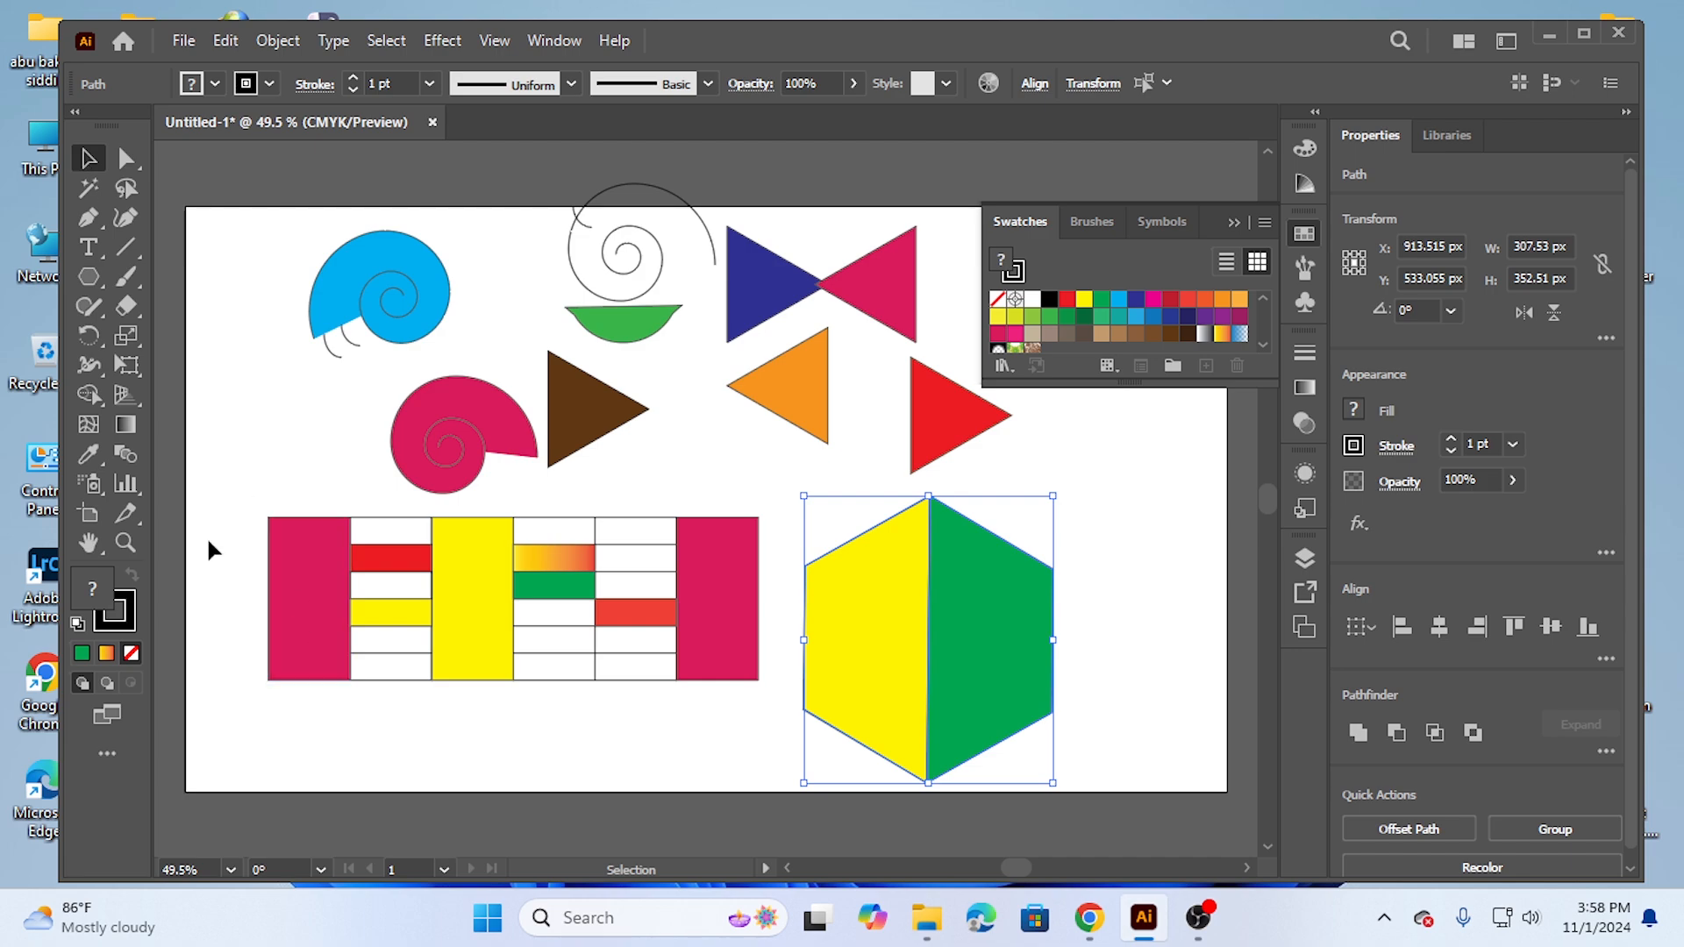
{"action": "left_click_drag", "start_coordinate": [413, 672], "coordinate": [527, 610]}
{"action": "left_click", "coordinate": [214, 505]}
{"action": "left_click_drag", "start_coordinate": [656, 558], "coordinate": [623, 622]}
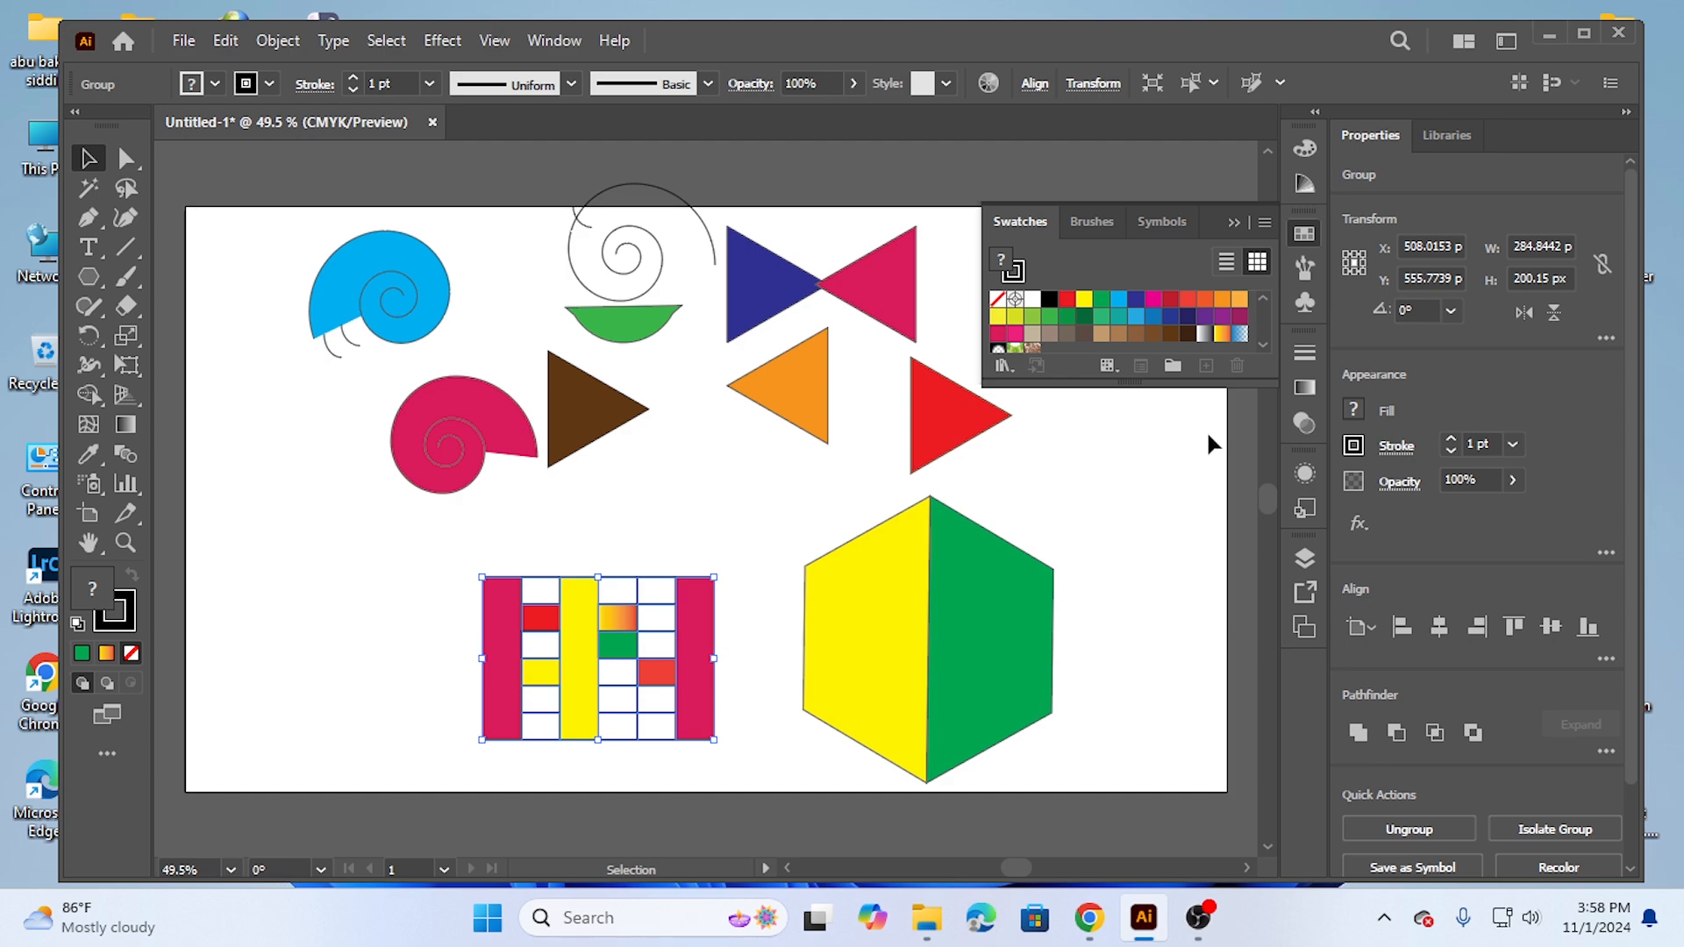
Step: Look through the document's layers, asset export settings and artboards
{"action": "left_click", "coordinate": [1307, 560]}
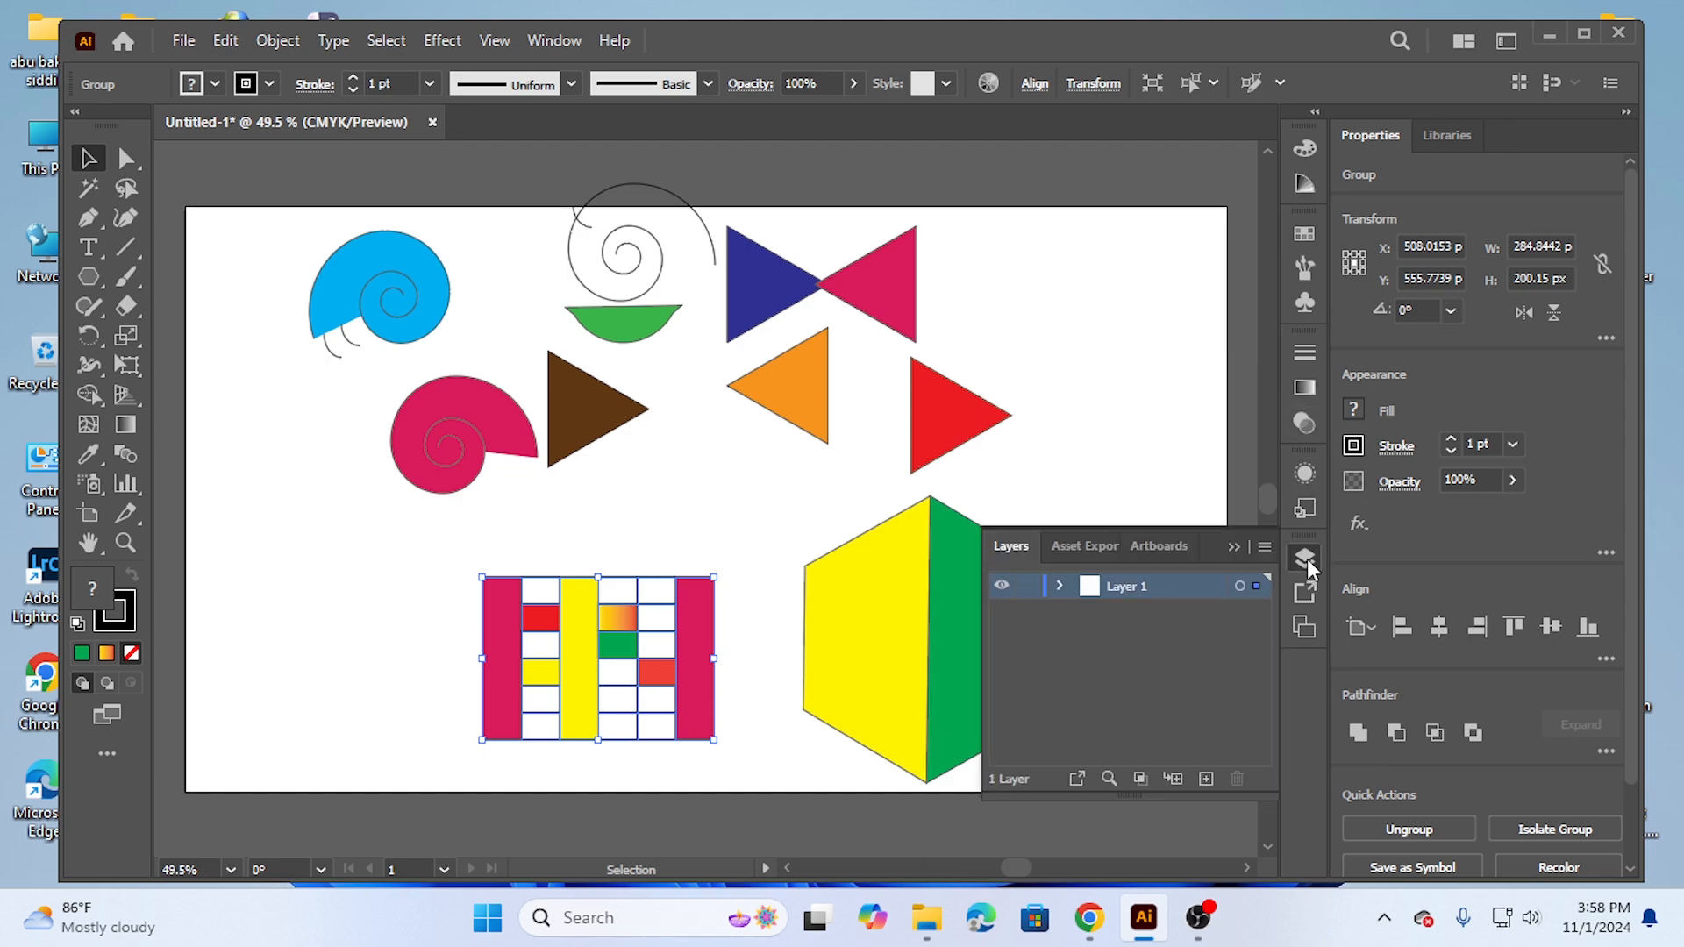
{"action": "left_click", "coordinate": [1072, 546]}
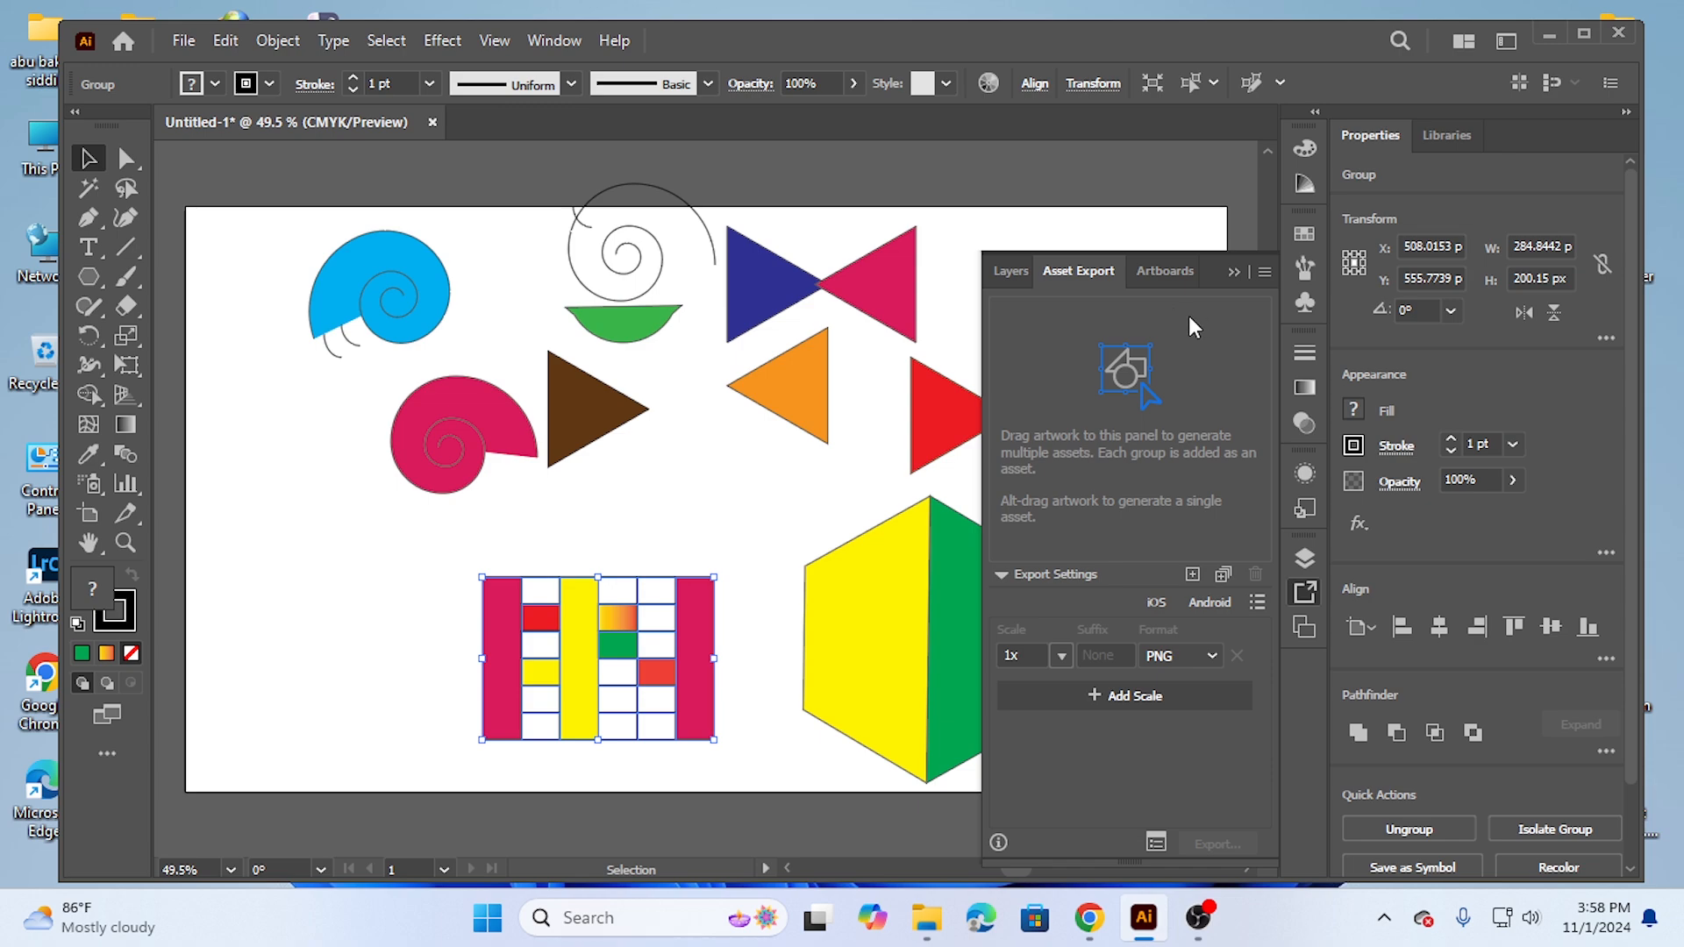
{"action": "left_click", "coordinate": [1172, 272]}
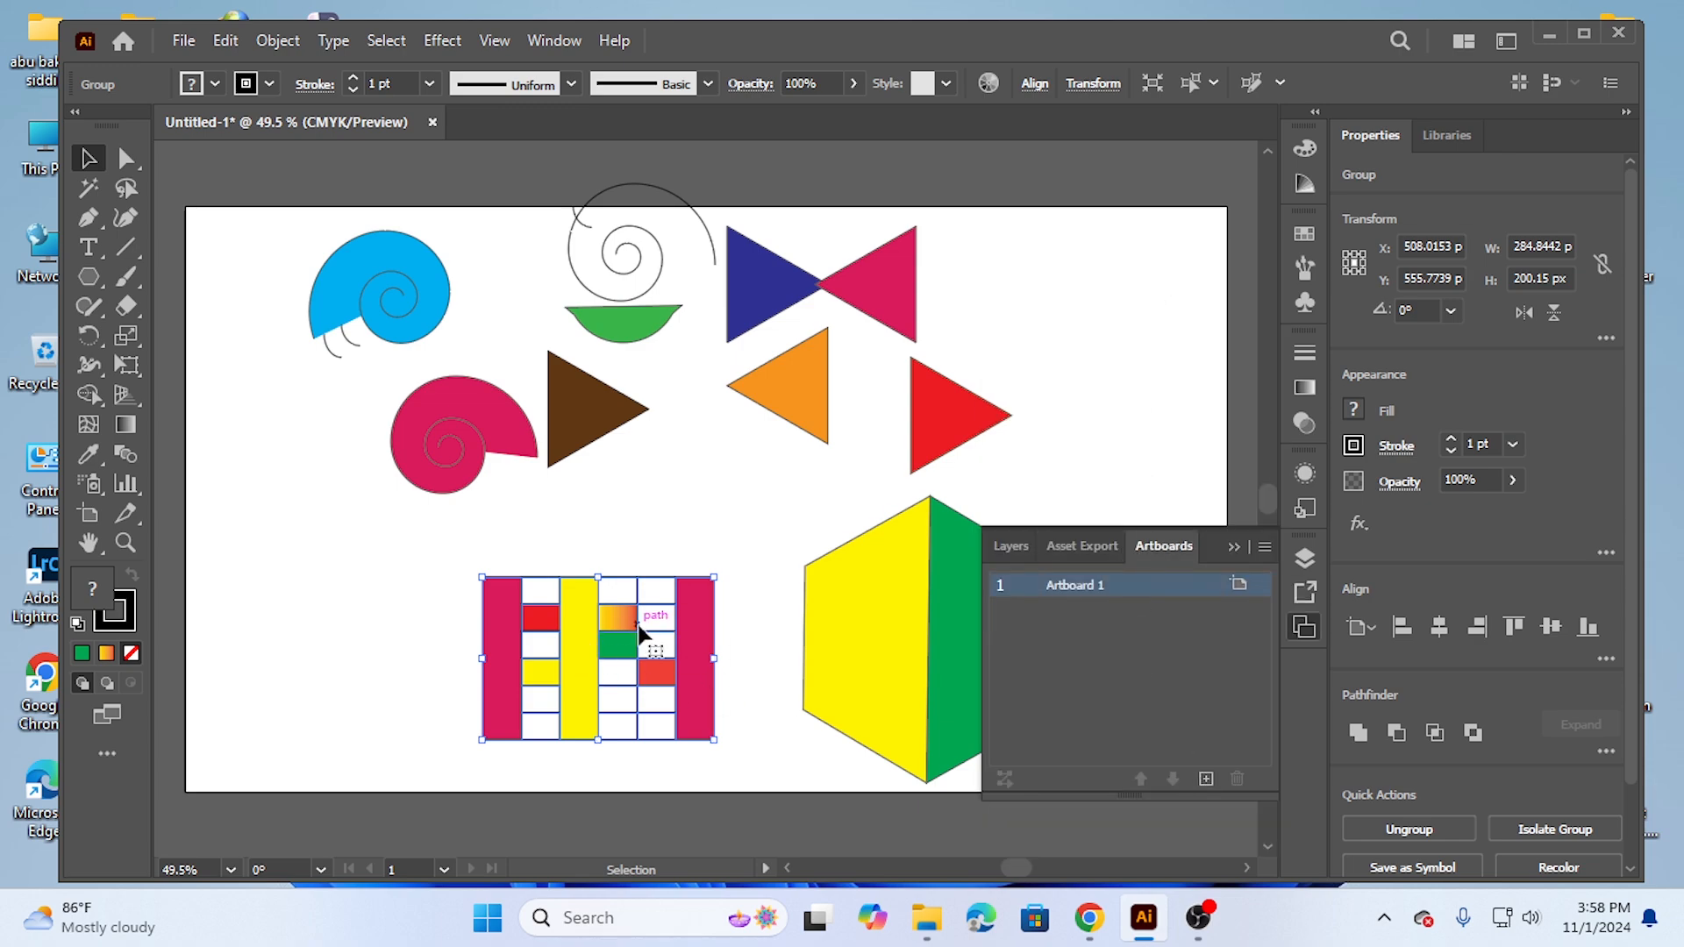
Step: Move the grid onto the hexagon's green half and resize it to about 169 × 258 px
{"action": "left_click_drag", "start_coordinate": [639, 628], "coordinate": [868, 621]}
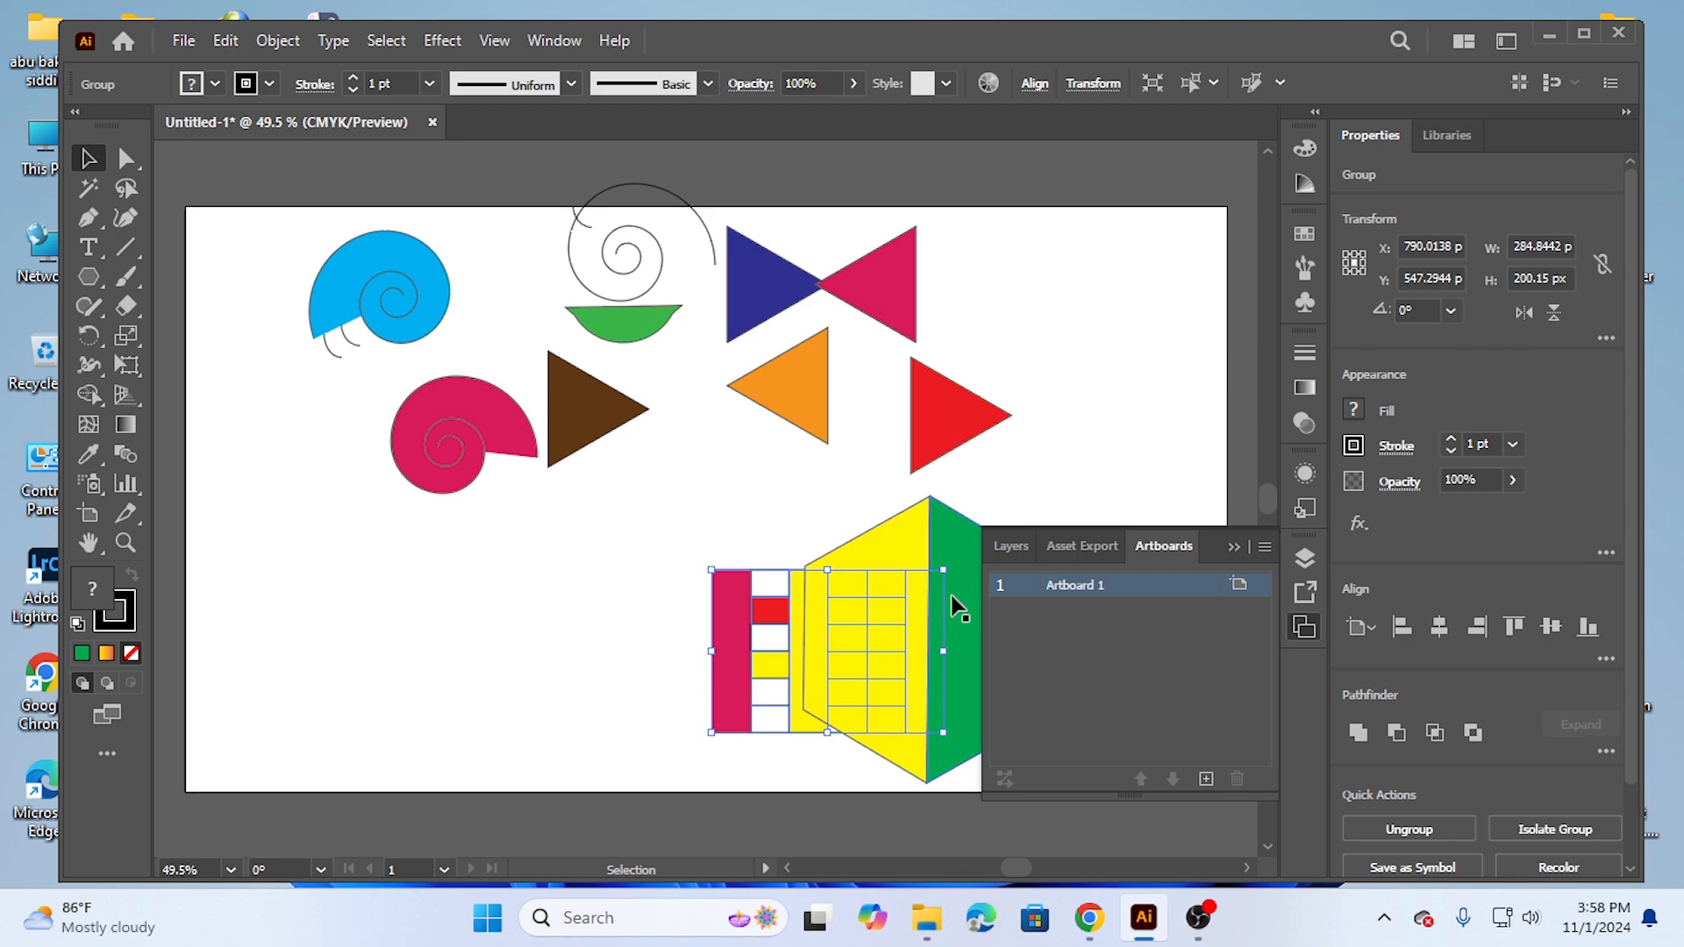
{"action": "left_click", "coordinate": [788, 477]}
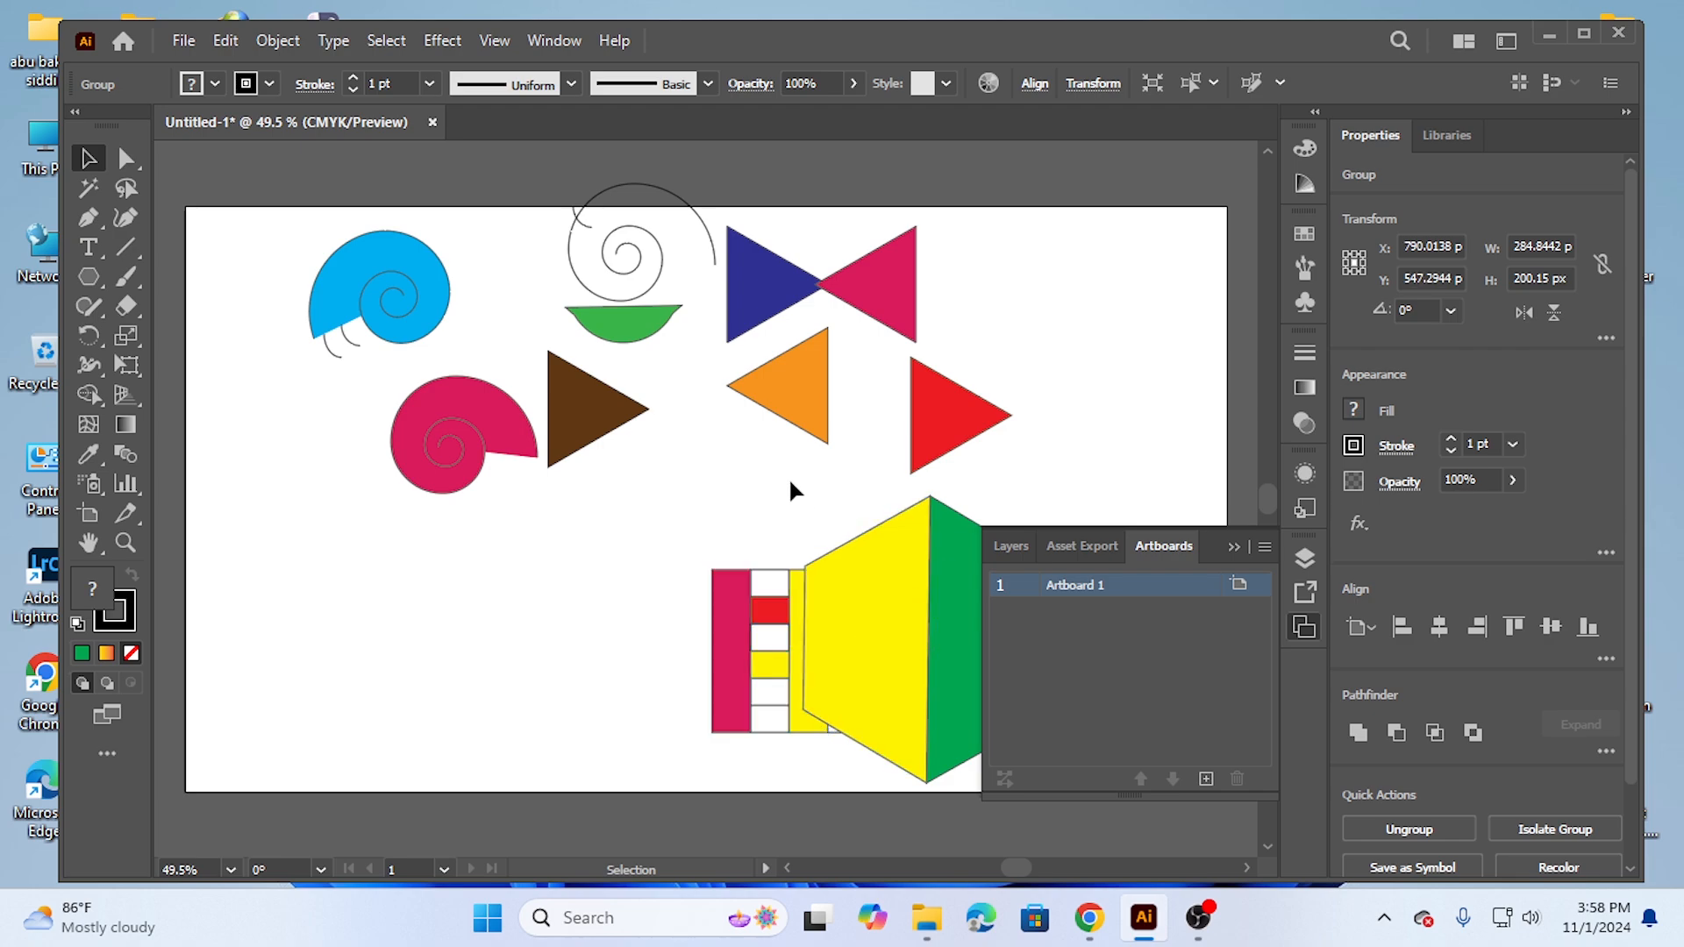
{"action": "left_click", "coordinate": [1234, 546]}
{"action": "left_click_drag", "start_coordinate": [753, 640], "coordinate": [965, 632]}
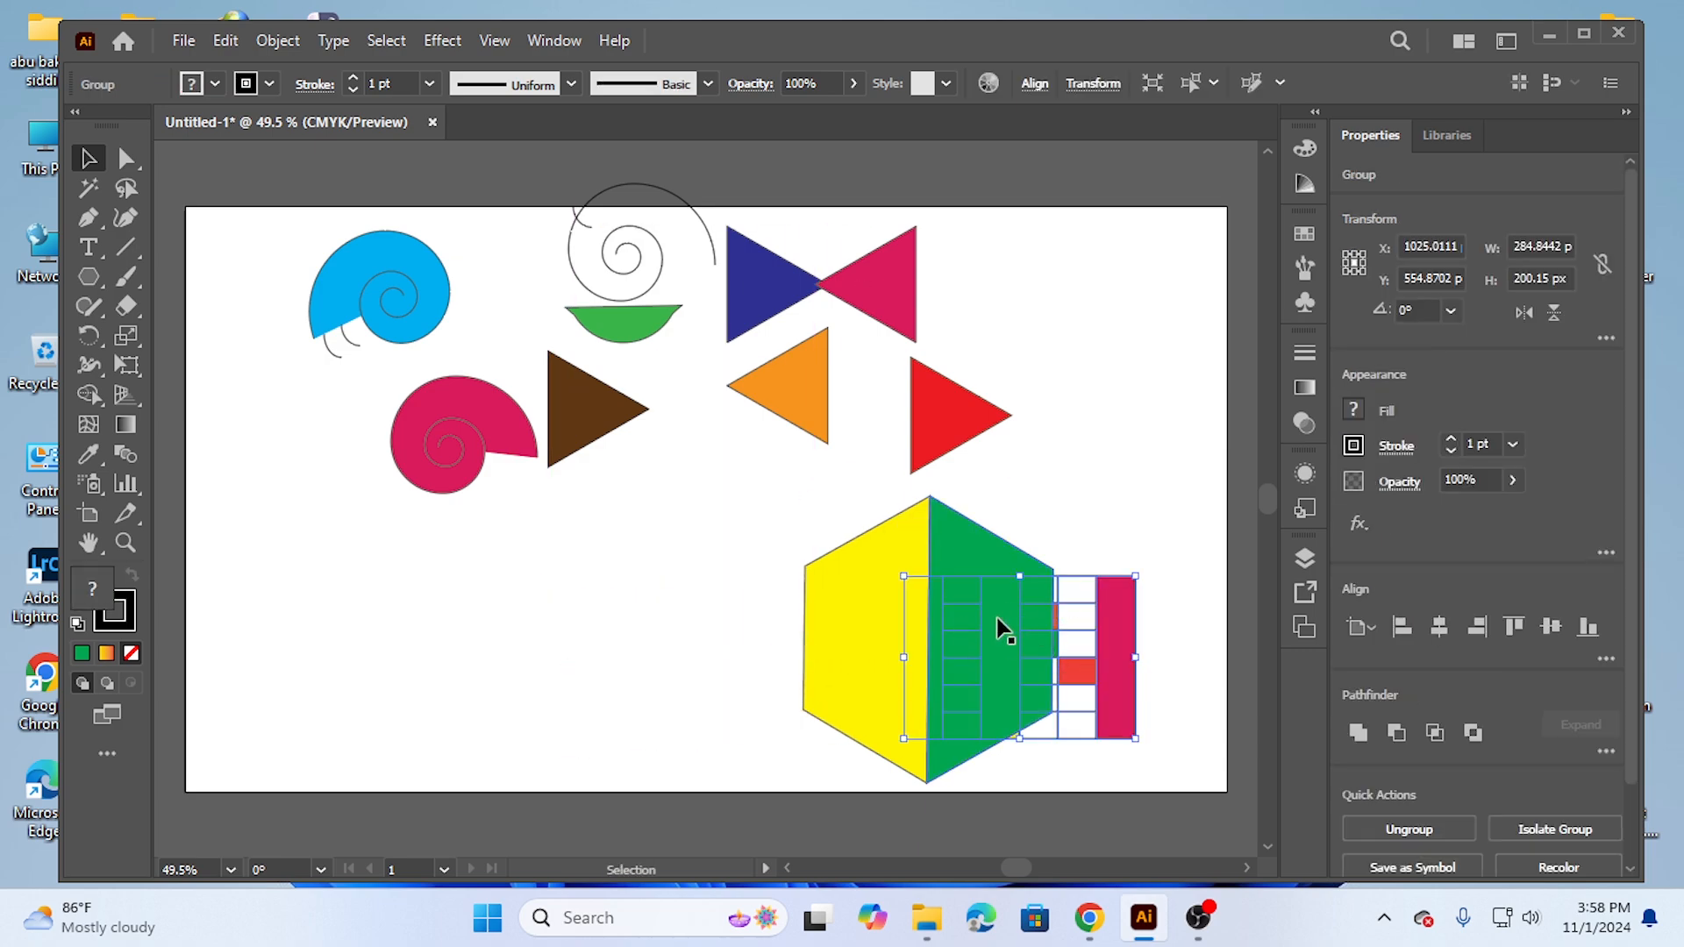
{"action": "left_click", "coordinate": [965, 596]}
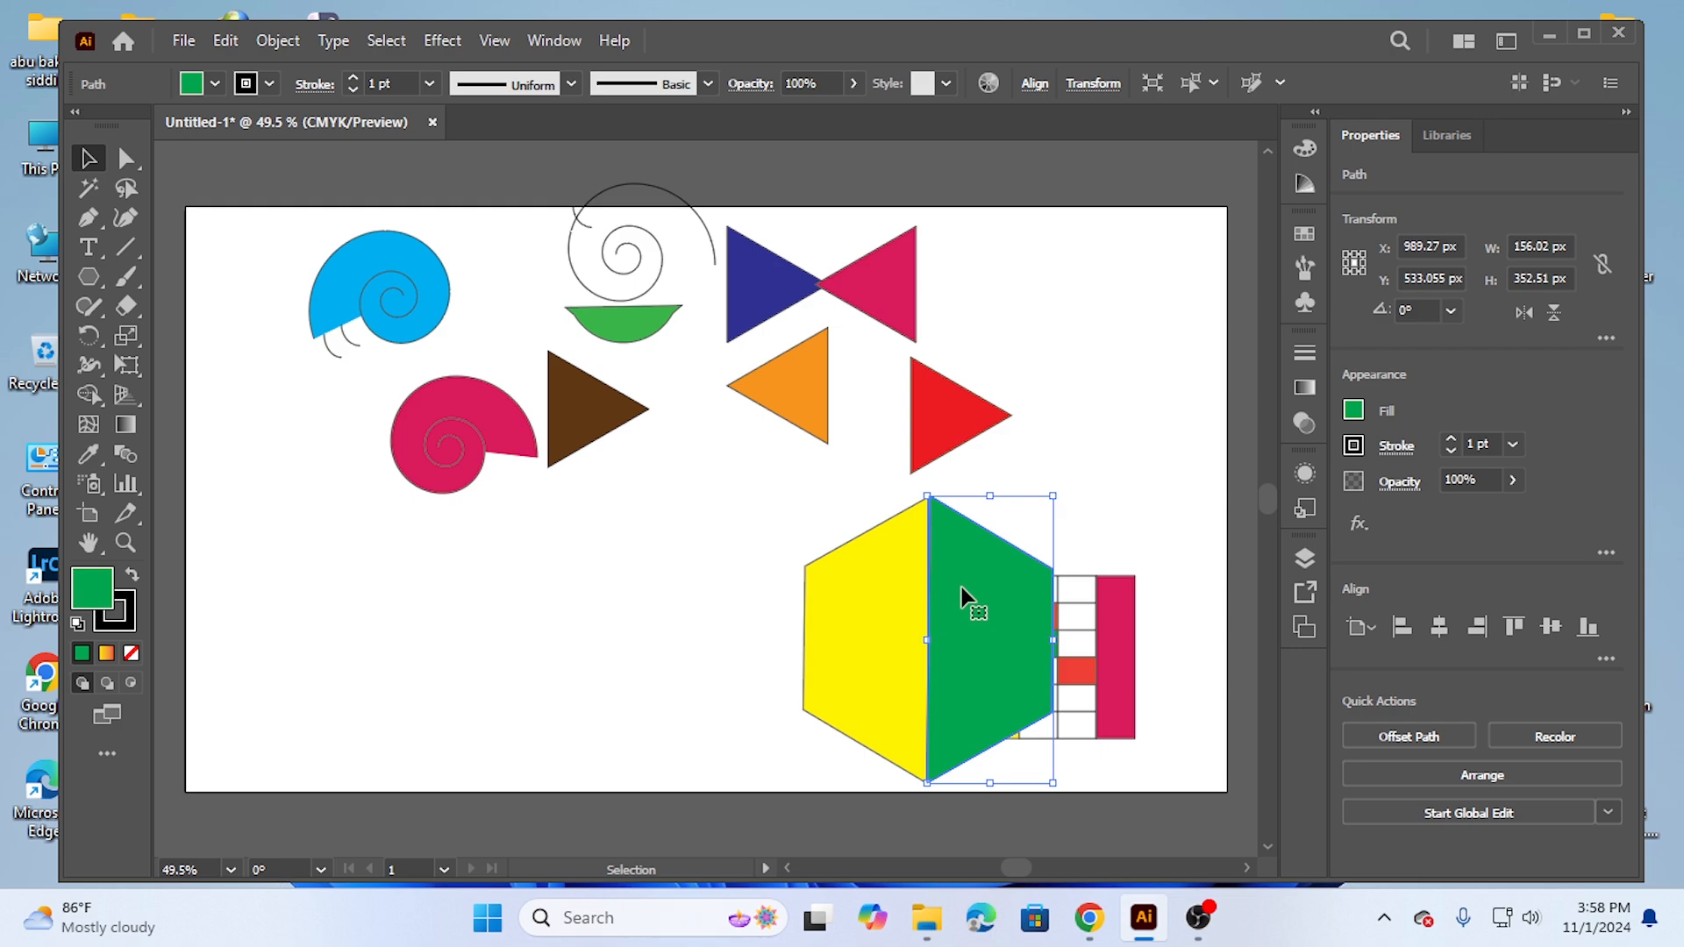
{"action": "left_click", "coordinate": [1085, 634]}
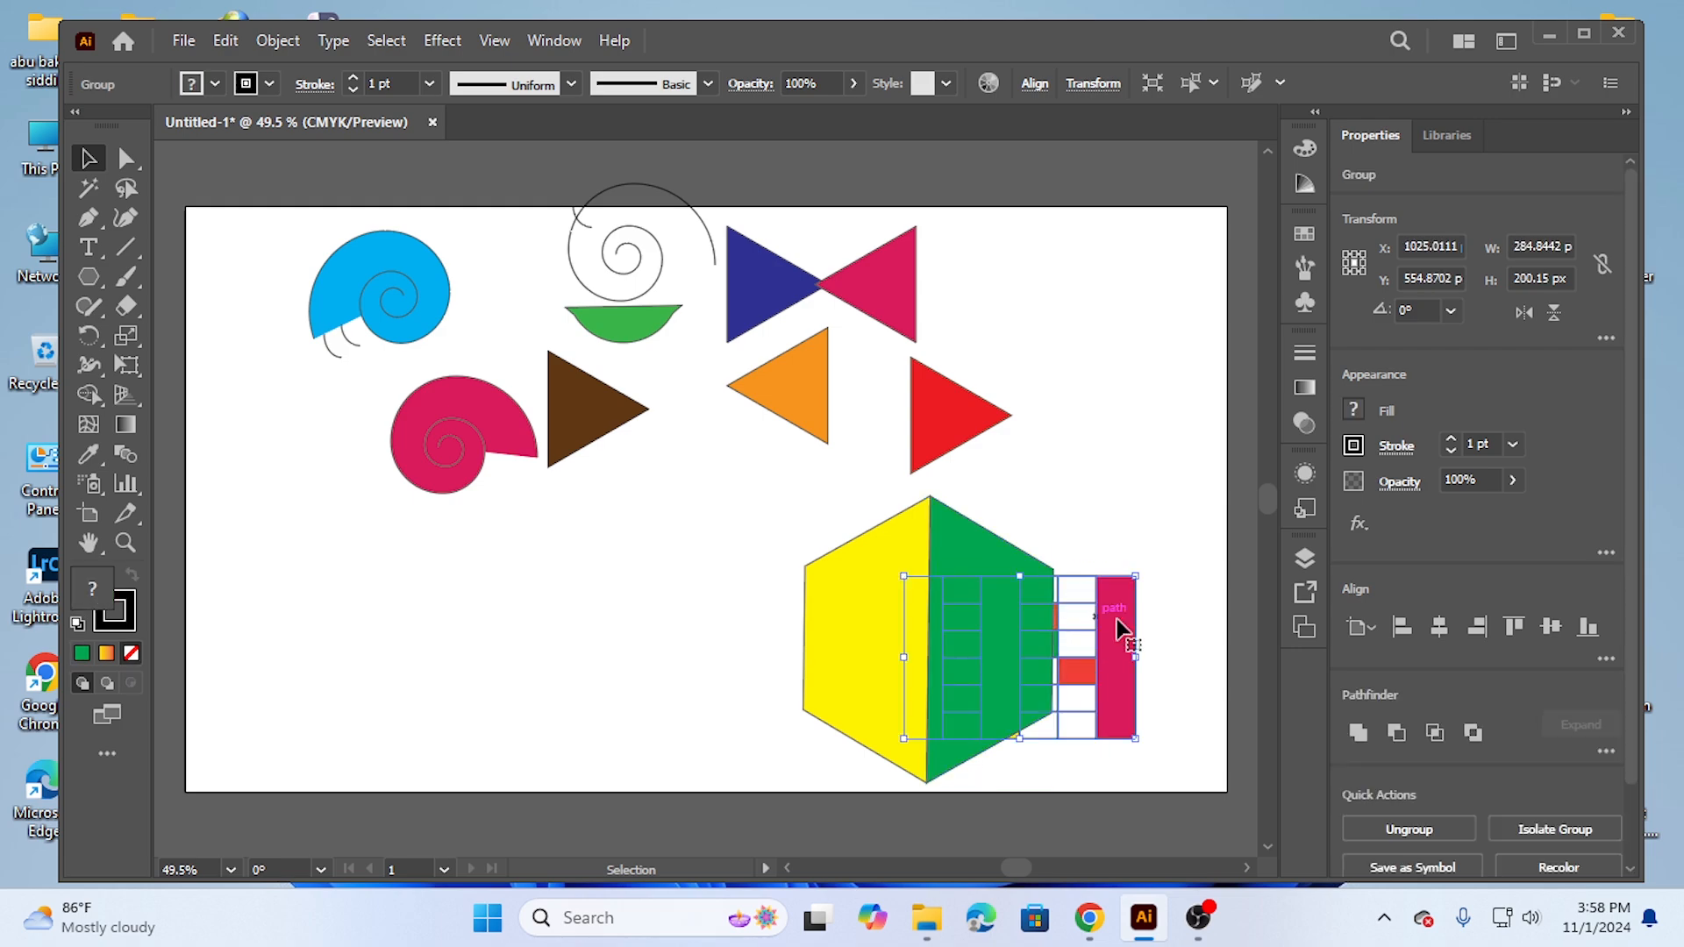
{"action": "left_click_drag", "start_coordinate": [1110, 640], "coordinate": [1053, 529]}
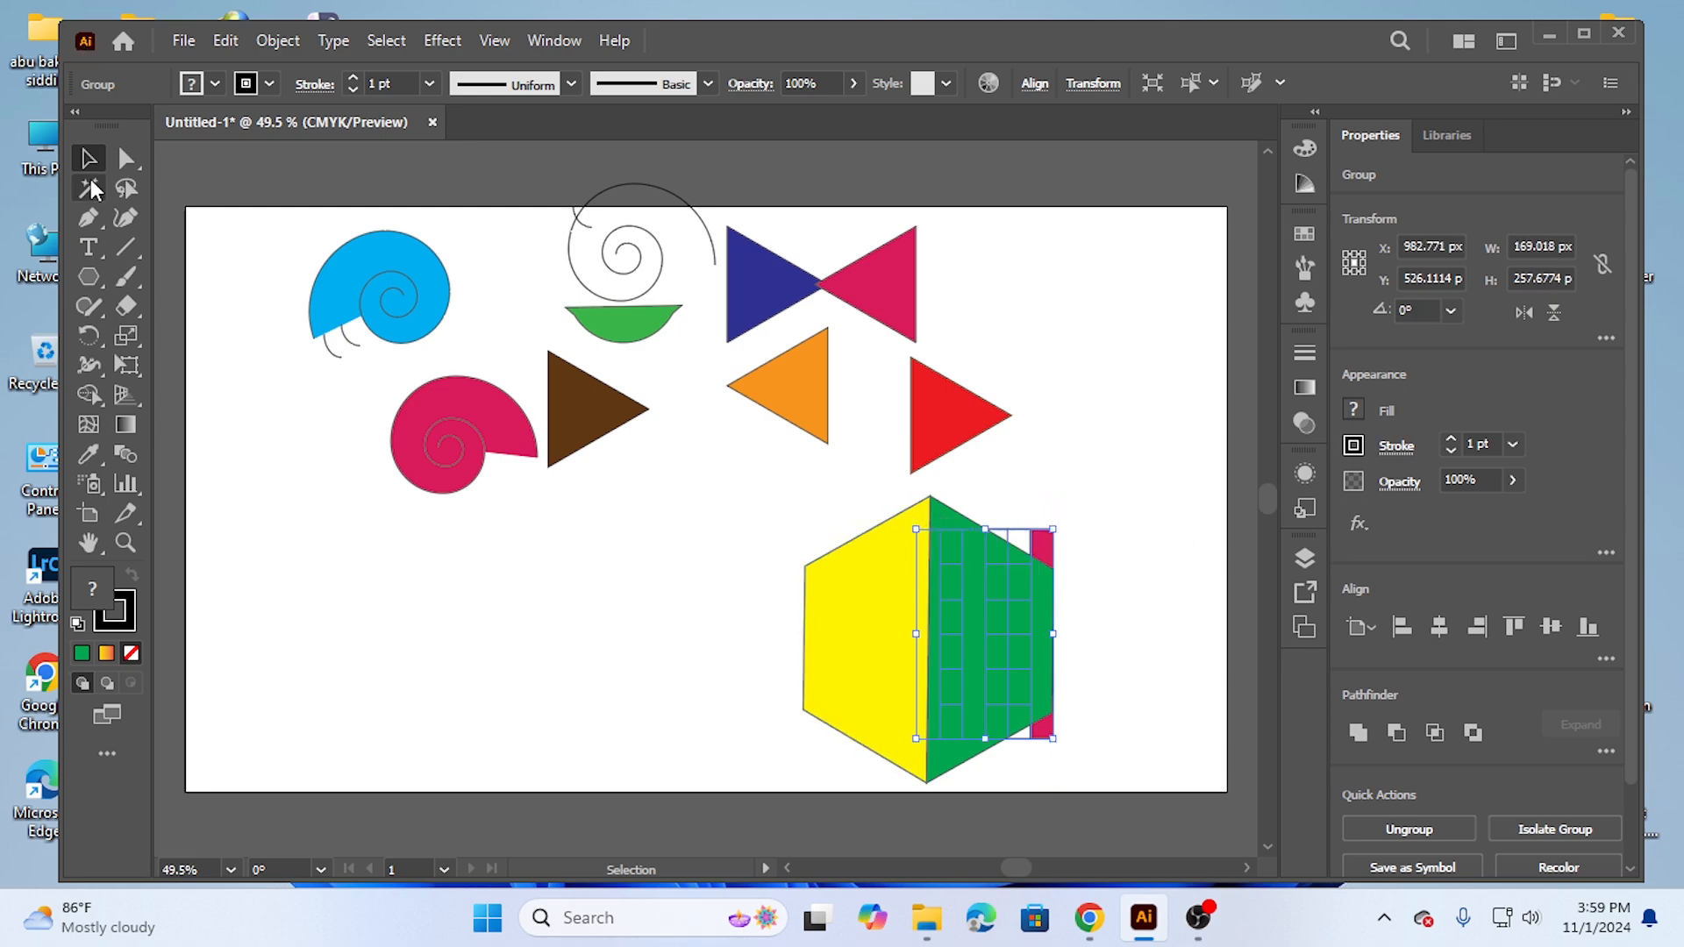
Step: Using Direct Selection, move the hexagon's yellow half about 110 px to the left, away from the green half
{"action": "left_click", "coordinate": [126, 158]}
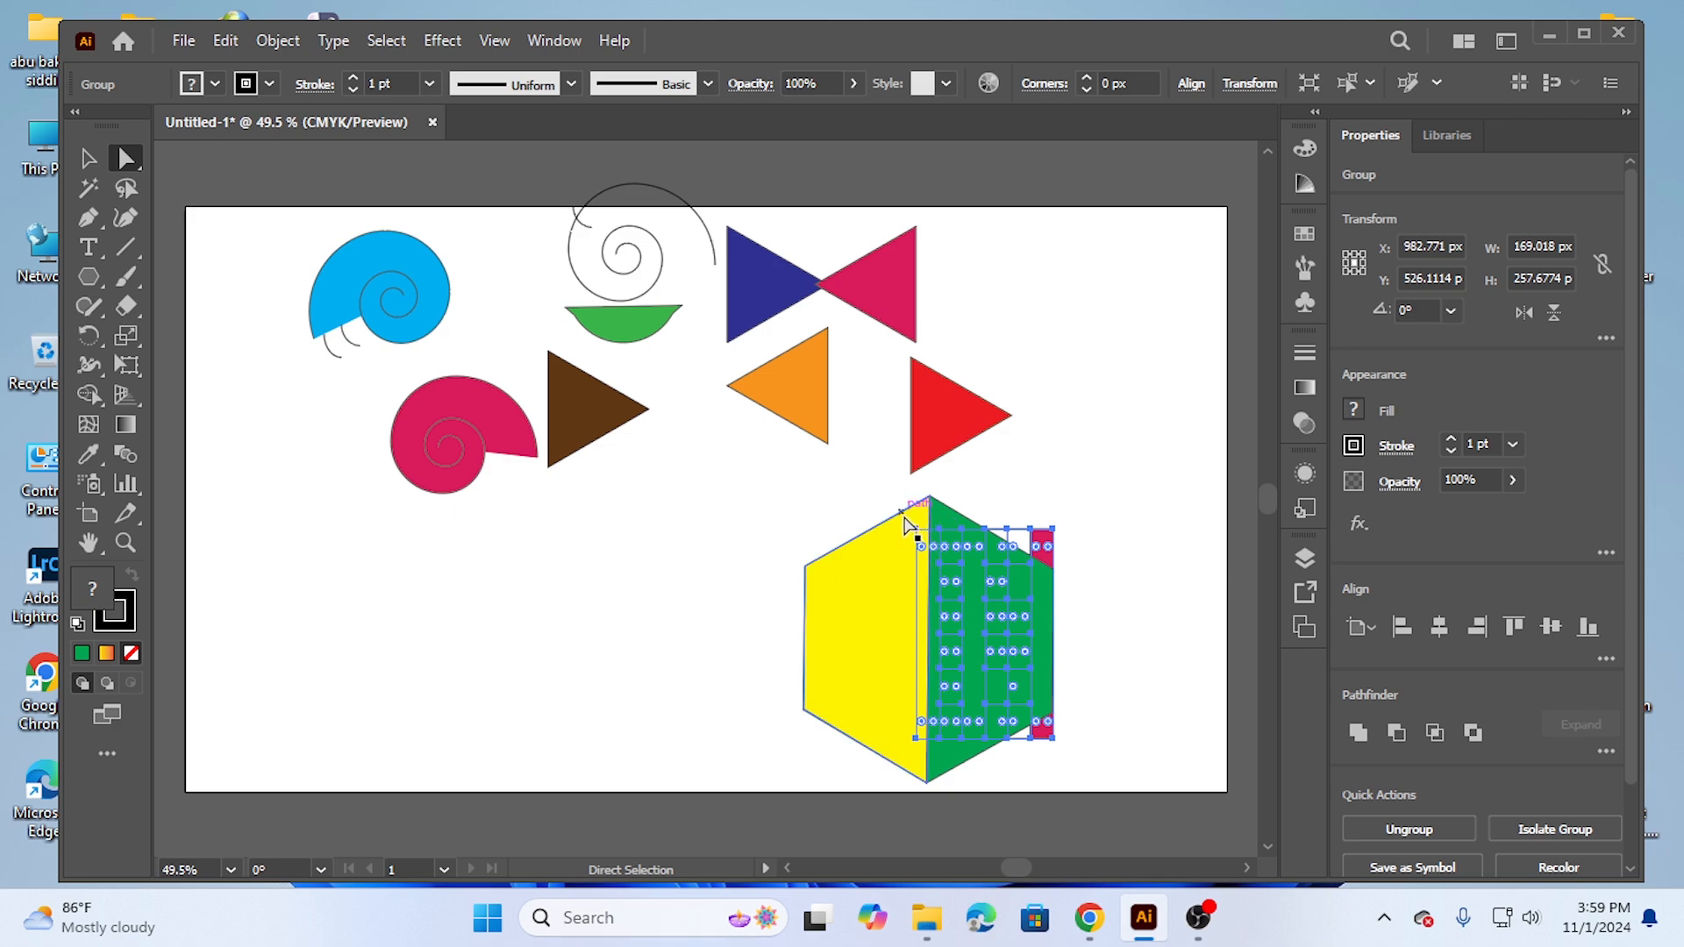
{"action": "left_click_drag", "start_coordinate": [906, 530], "coordinate": [819, 515]}
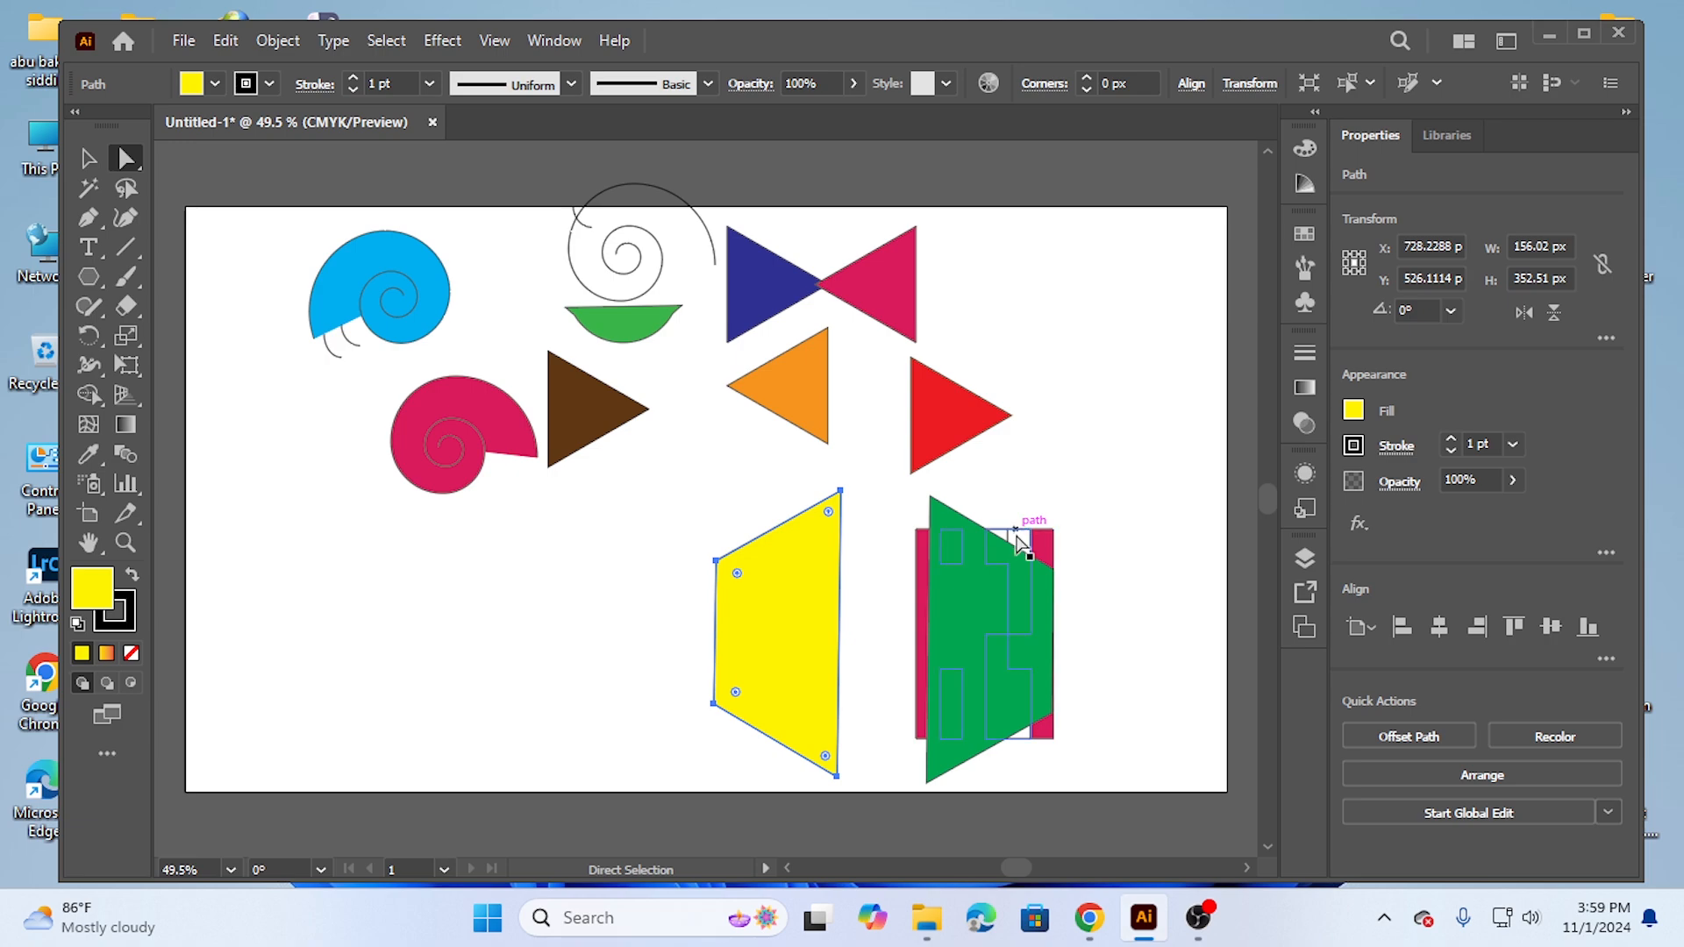
Step: Round the upper-right corner of the grid's crimson column to about 28 px, and select both hexagon halves together with the grid
{"action": "left_click_drag", "start_coordinate": [1065, 496], "coordinate": [1049, 546]}
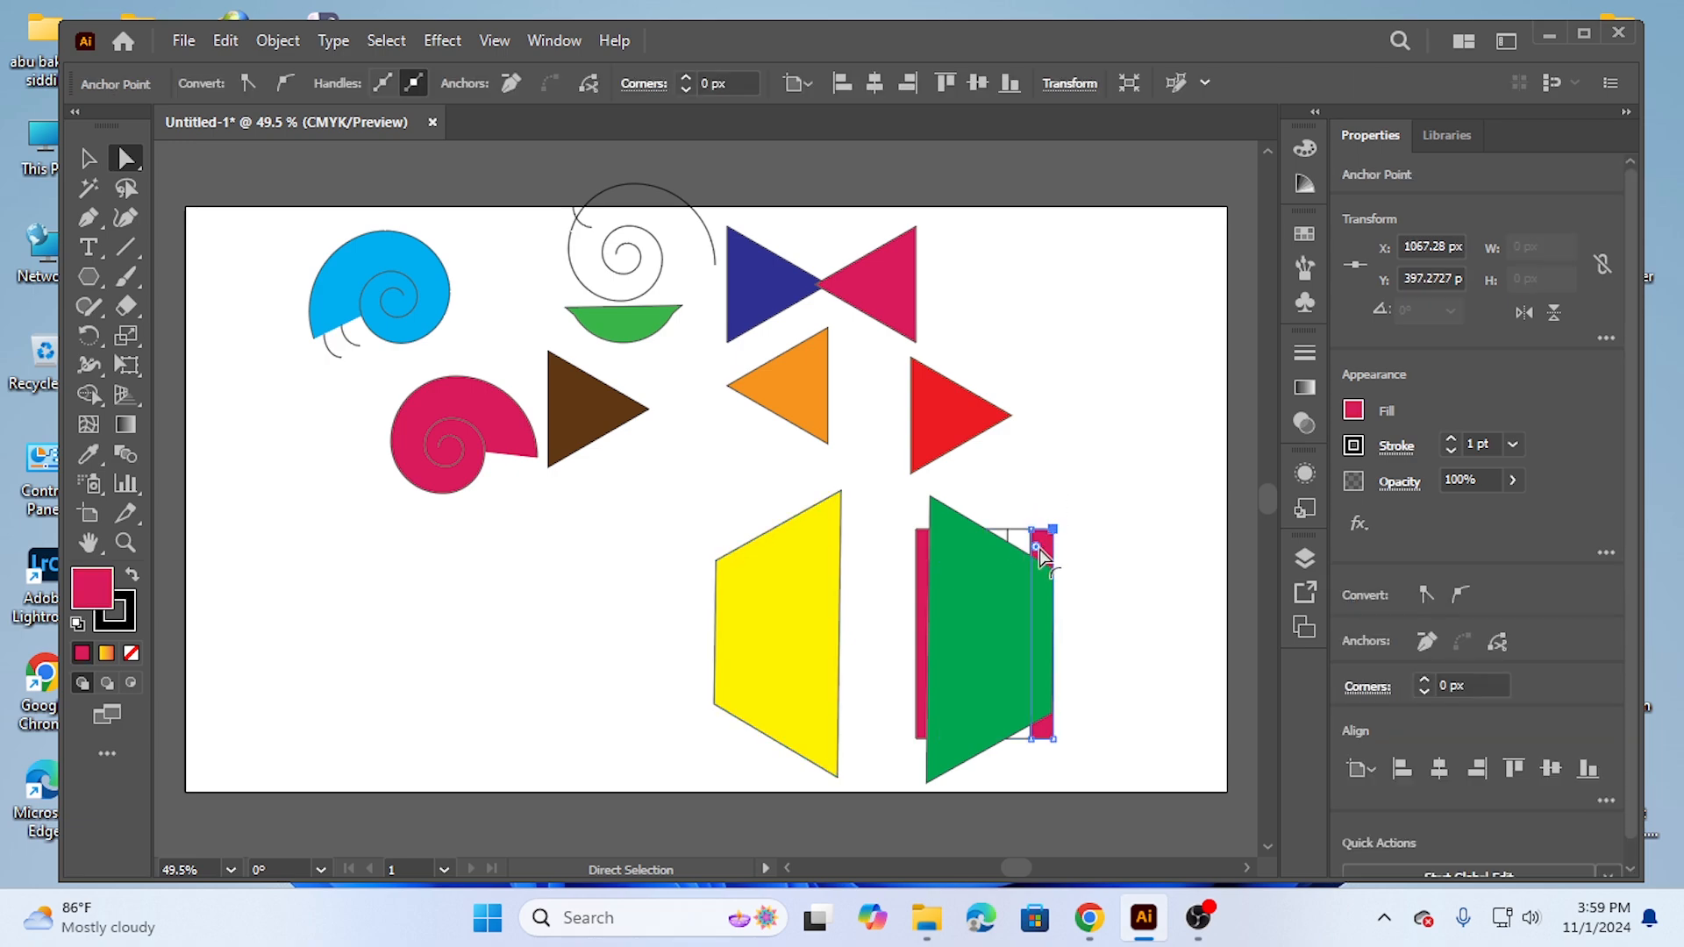
{"action": "left_click_drag", "start_coordinate": [1037, 548], "coordinate": [1023, 572]}
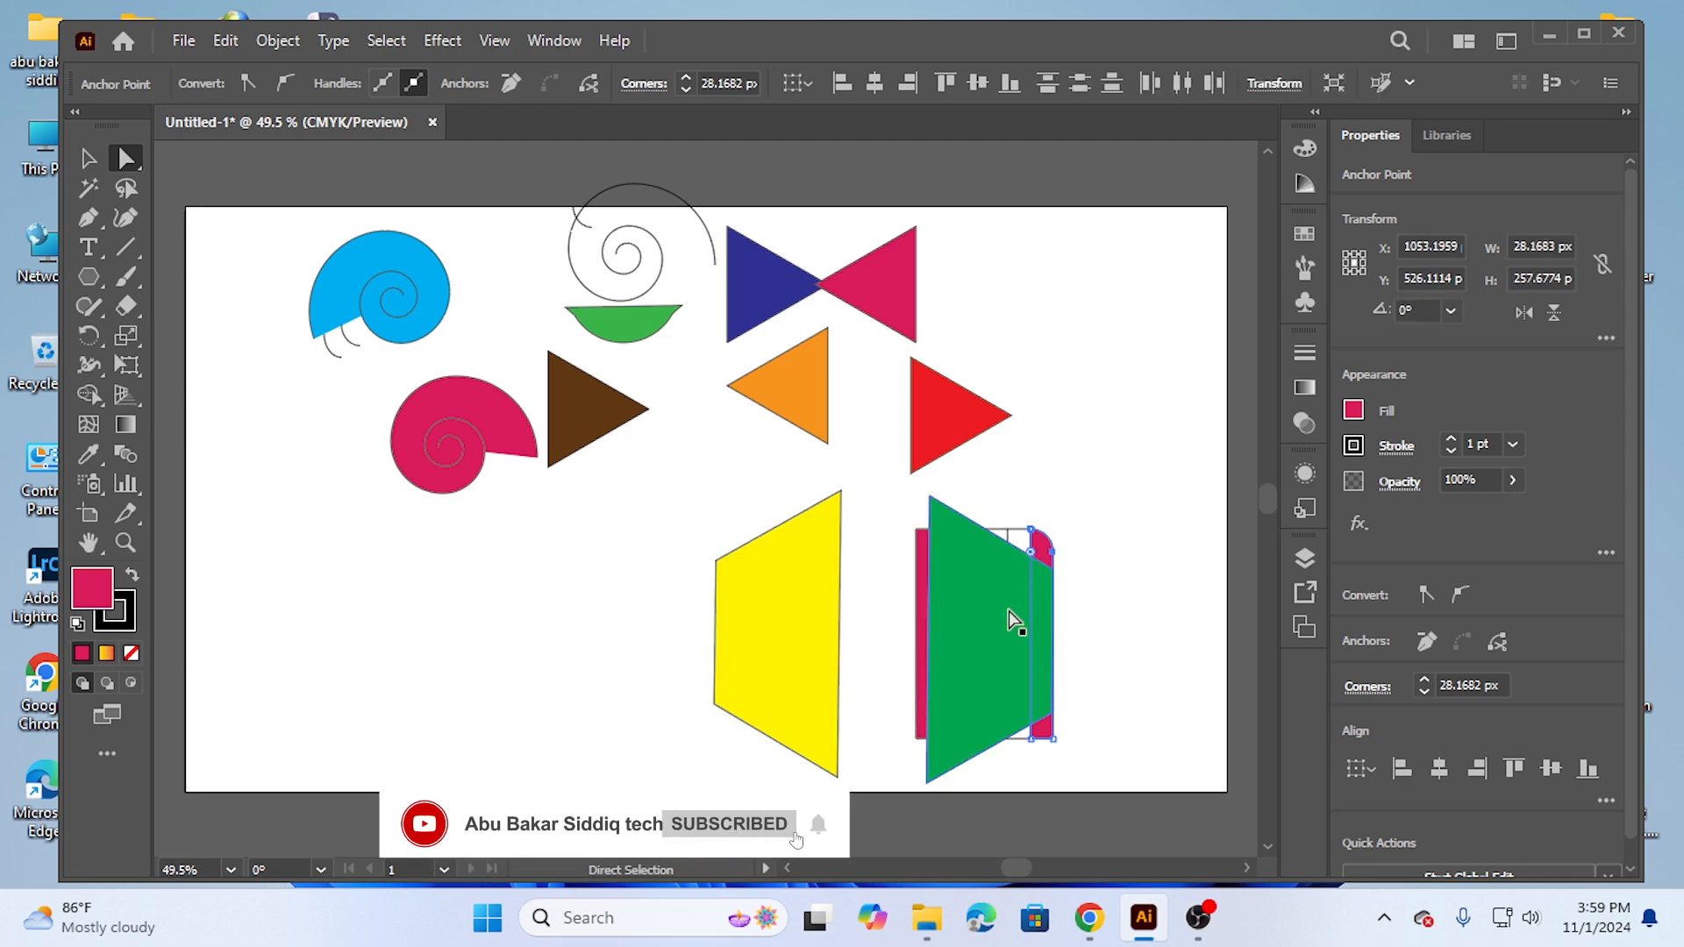
{"action": "left_click", "coordinate": [88, 159]}
{"action": "left_click_drag", "start_coordinate": [625, 530], "coordinate": [1077, 705]}
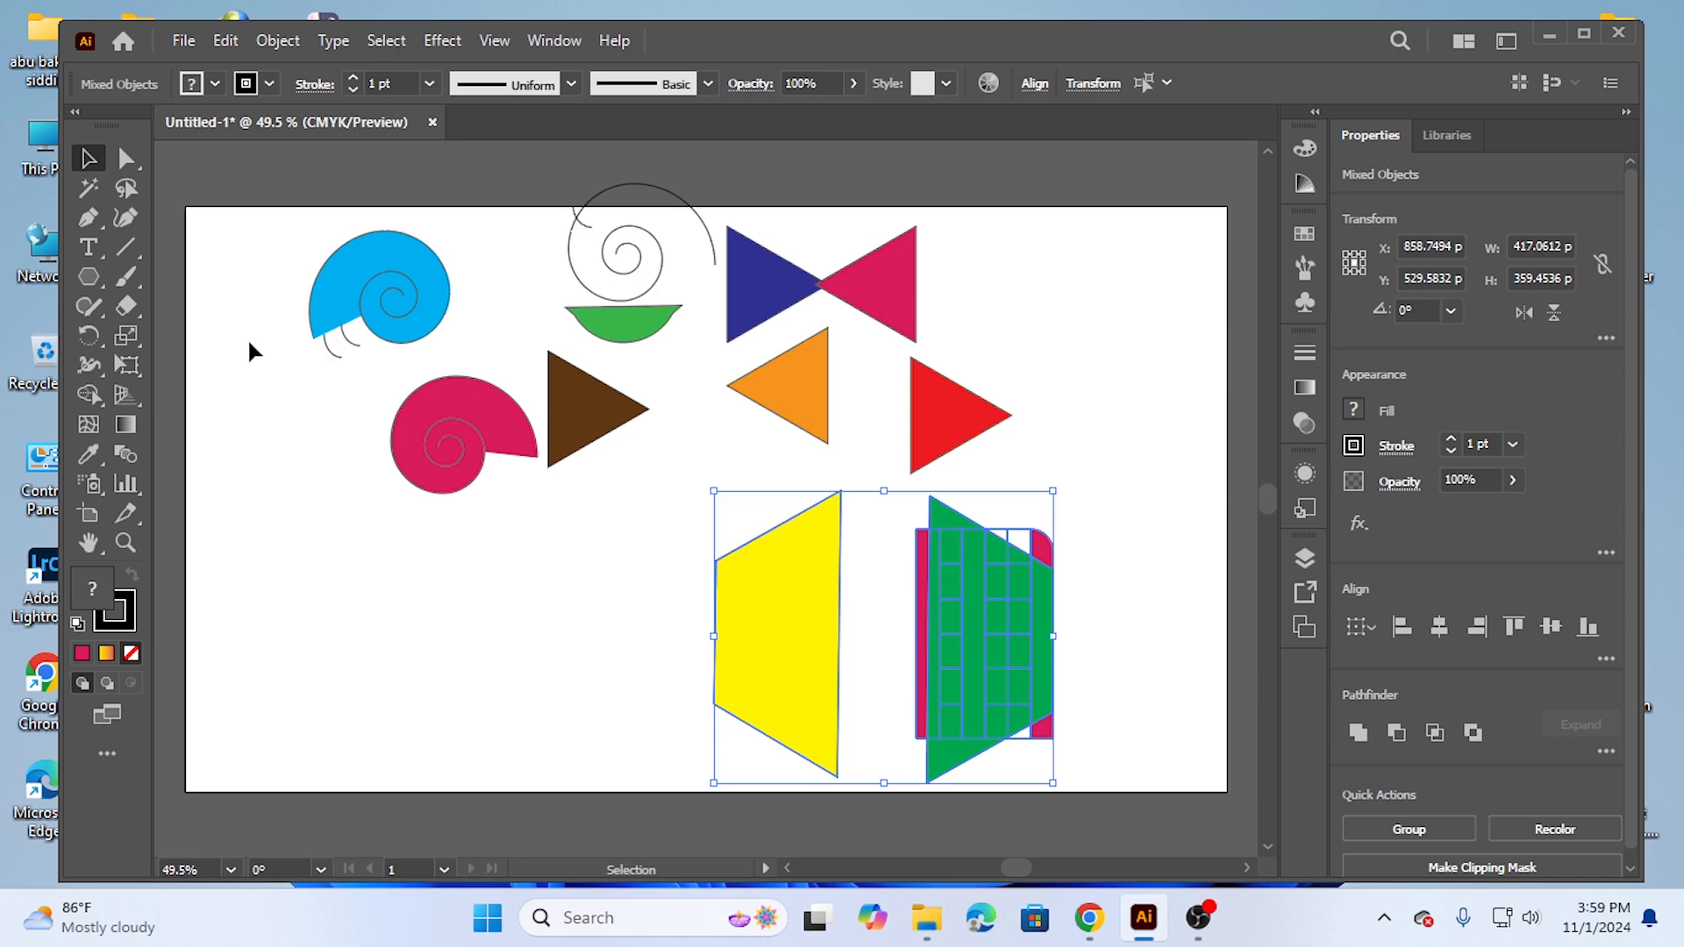
Step: Draw a polar grid about 132 × 129 px below the crimson spiral and fill it with yellow
{"action": "left_click", "coordinate": [126, 246]}
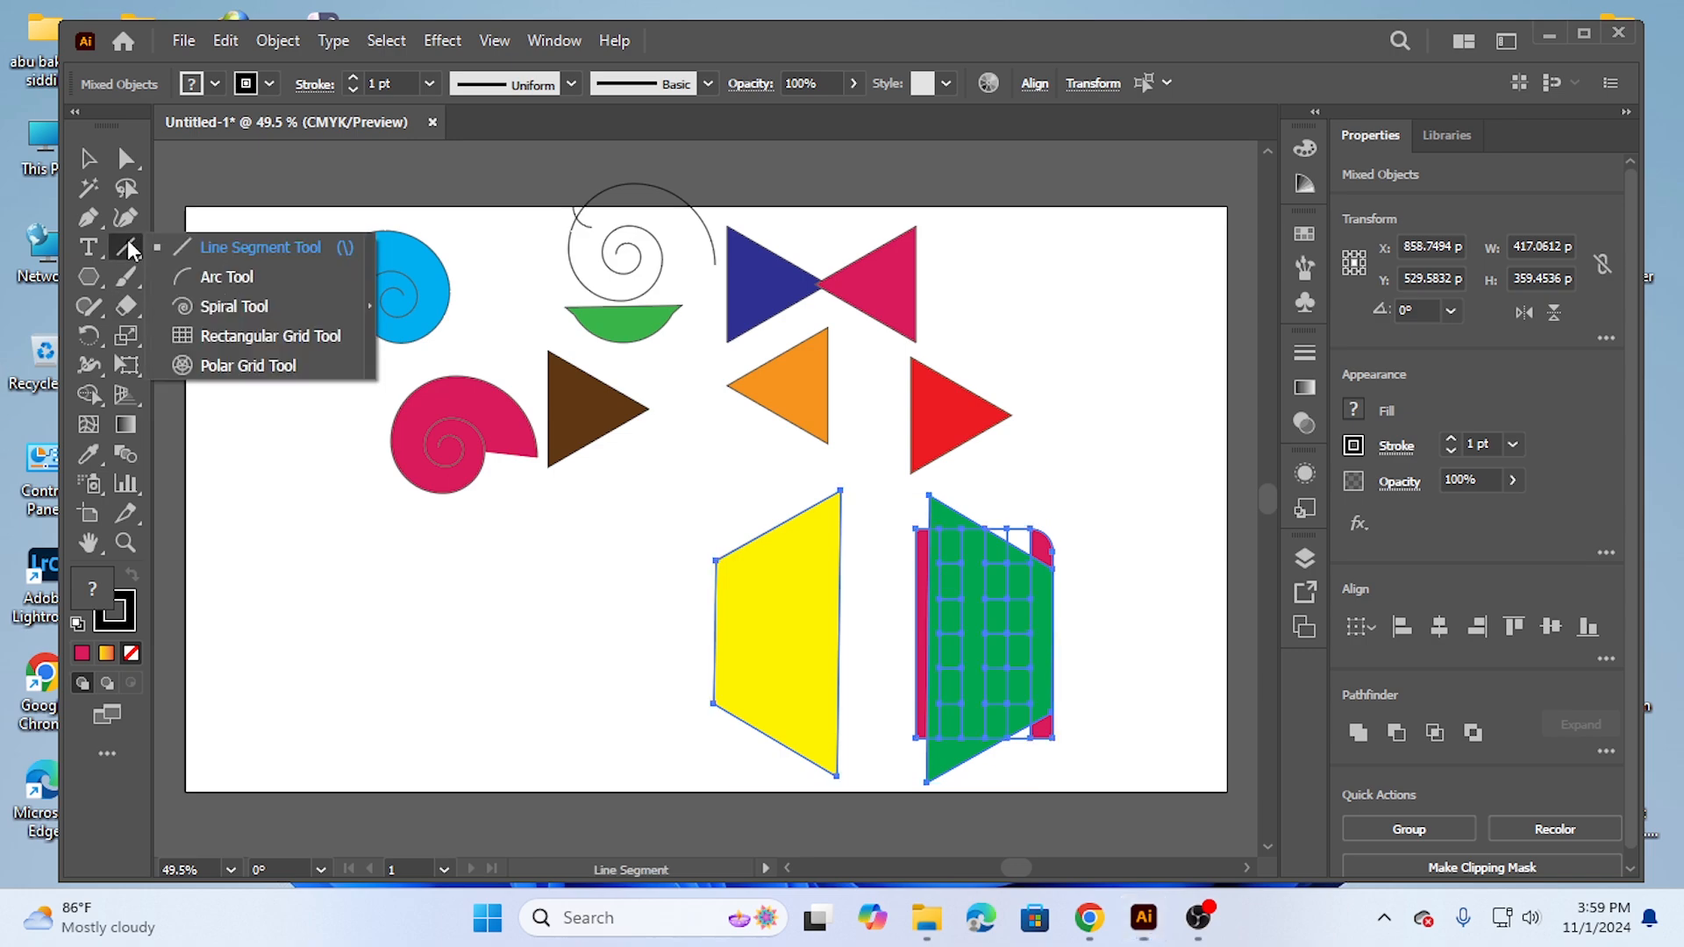
{"action": "left_click", "coordinate": [244, 370]}
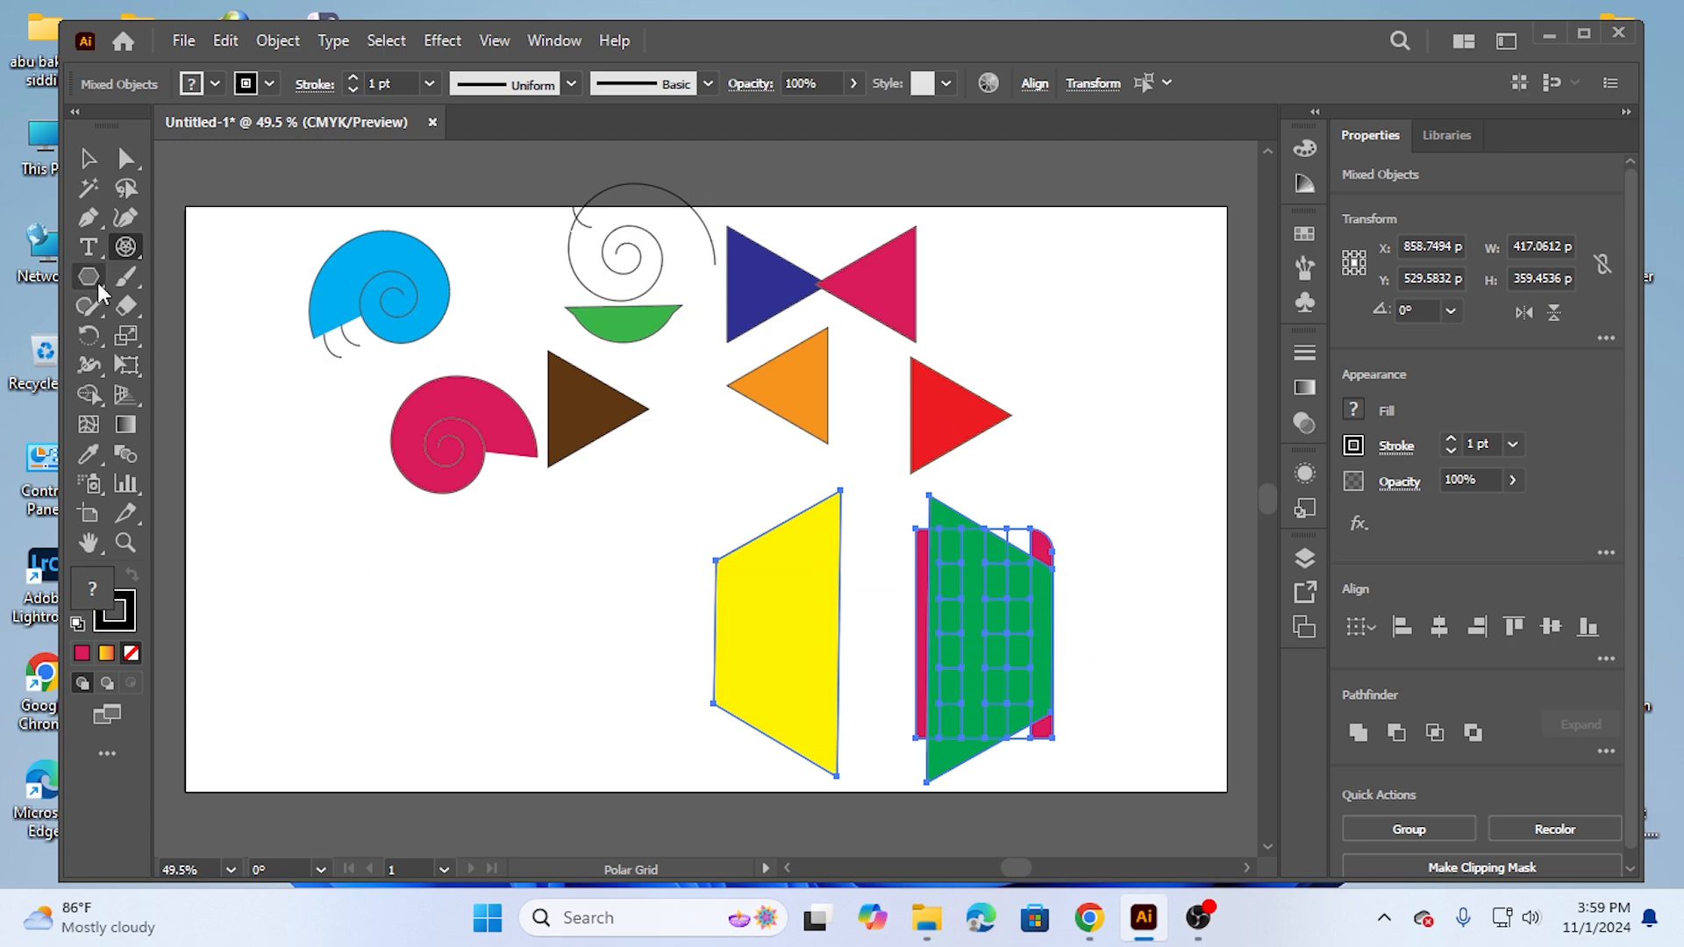
{"action": "key", "text": "ctrl+g"}
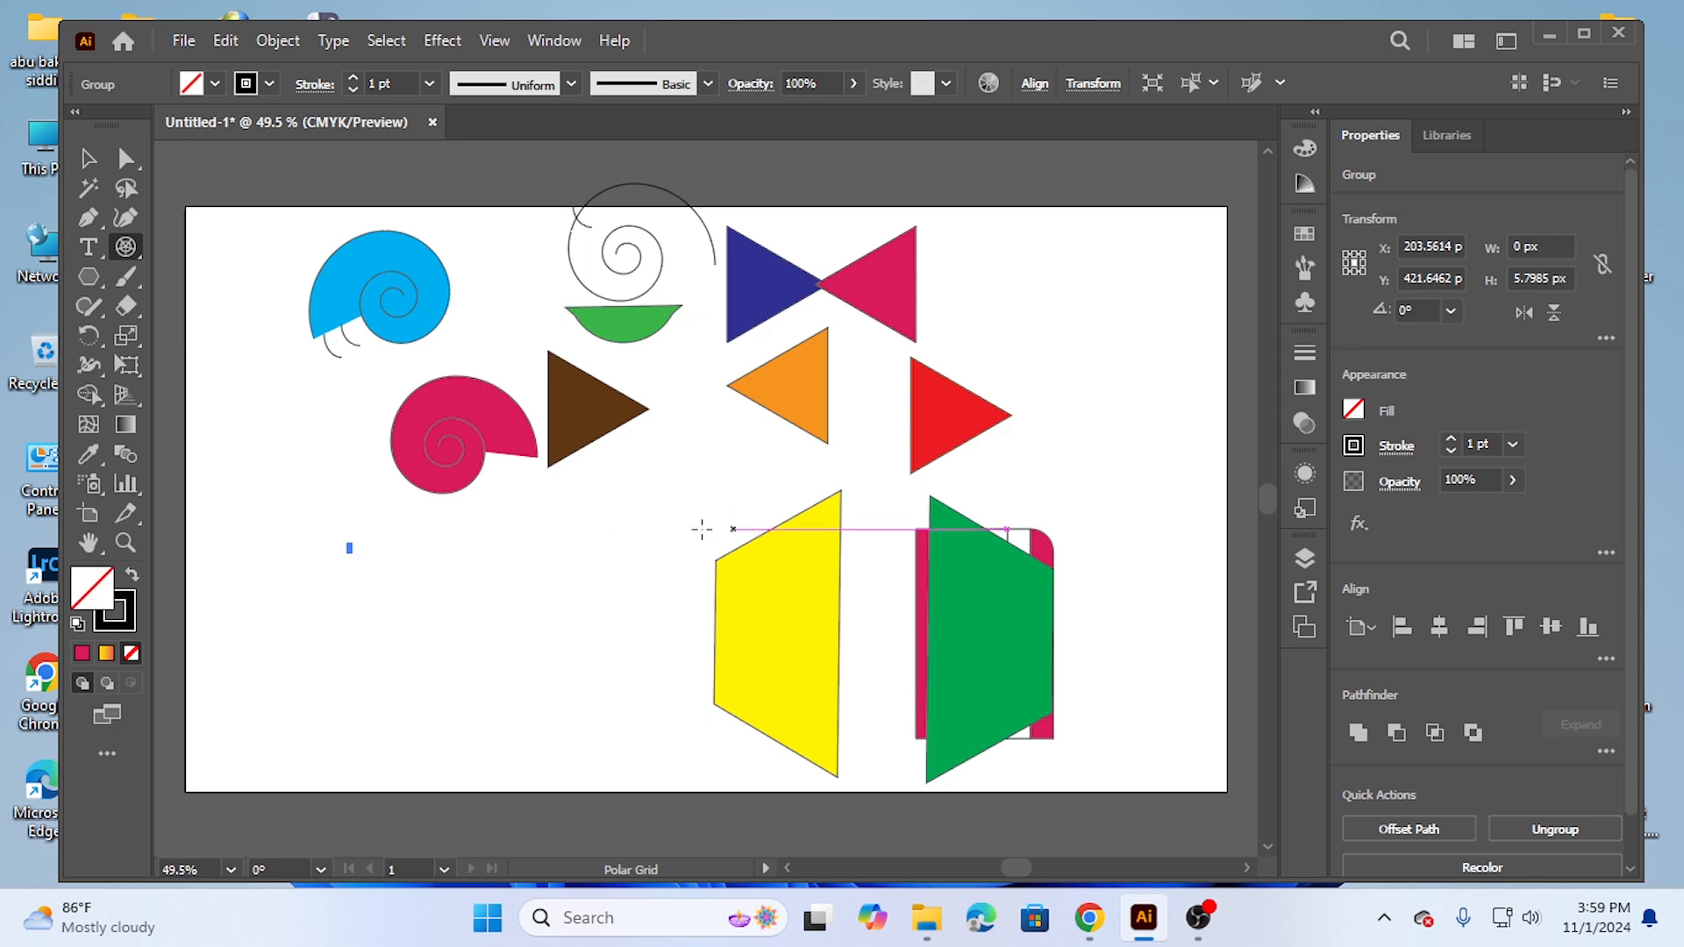
{"action": "mouse_move", "coordinate": [413, 563]}
{"action": "left_mouse_down"}
{"action": "mouse_move", "coordinate": [513, 602]}
{"action": "mouse_move", "coordinate": [522, 668]}
{"action": "left_mouse_up"}
{"action": "left_click_drag", "start_coordinate": [523, 669], "coordinate": [523, 670]}
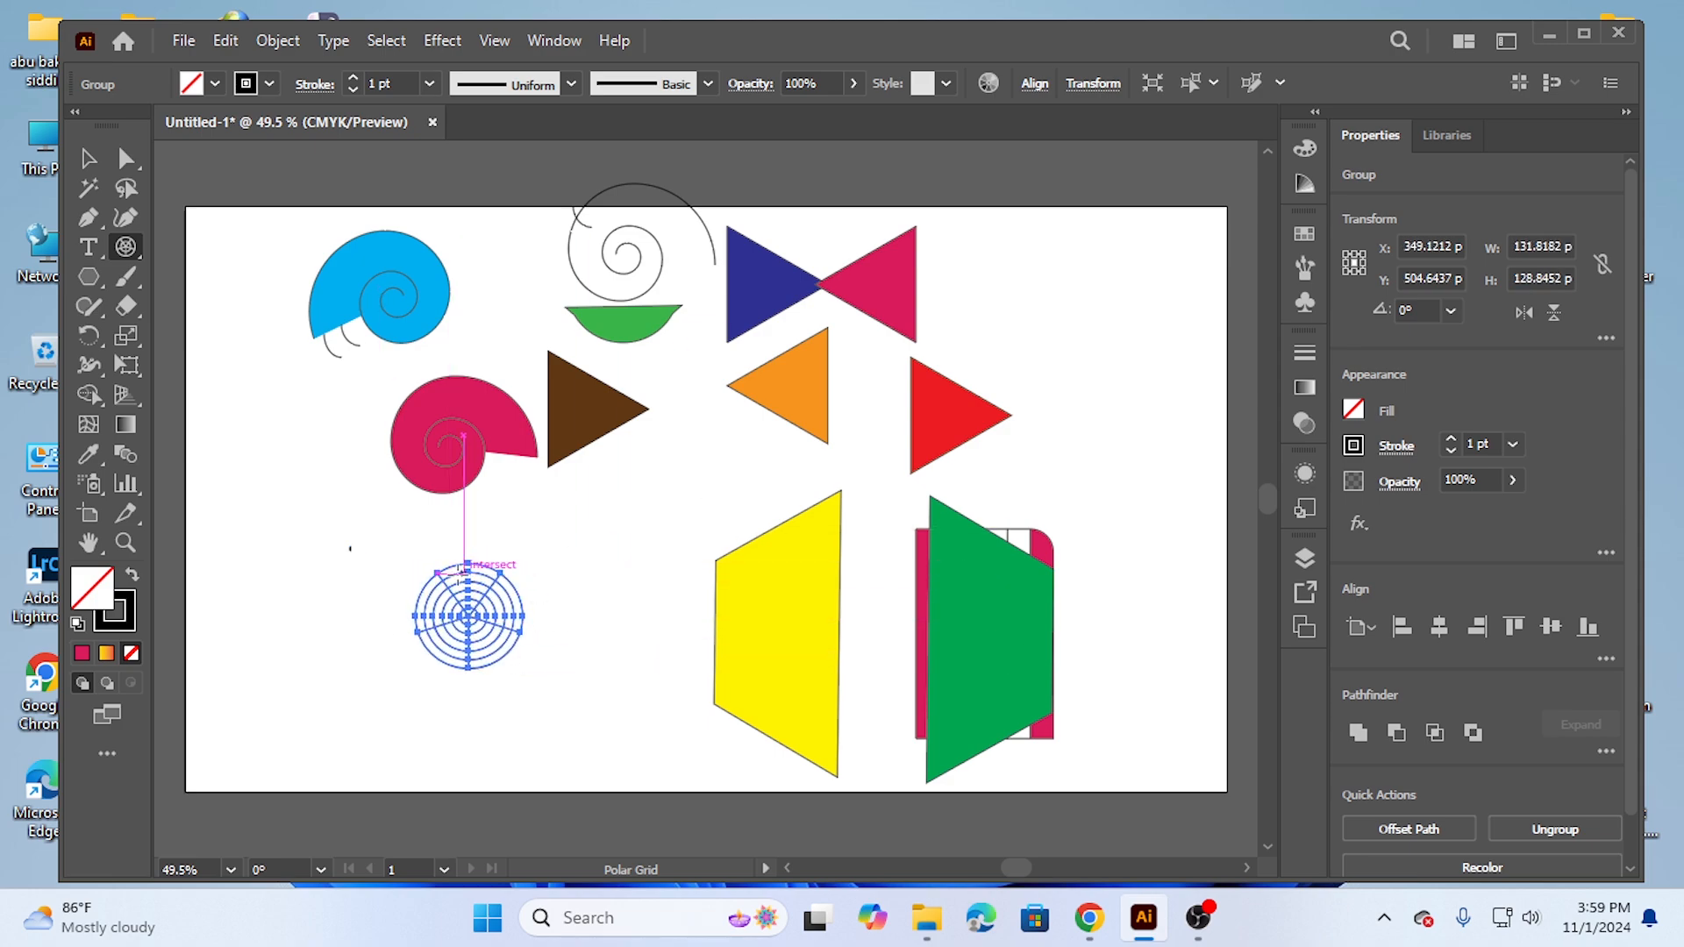
{"action": "left_click", "coordinate": [215, 84]}
{"action": "left_click", "coordinate": [102, 125]}
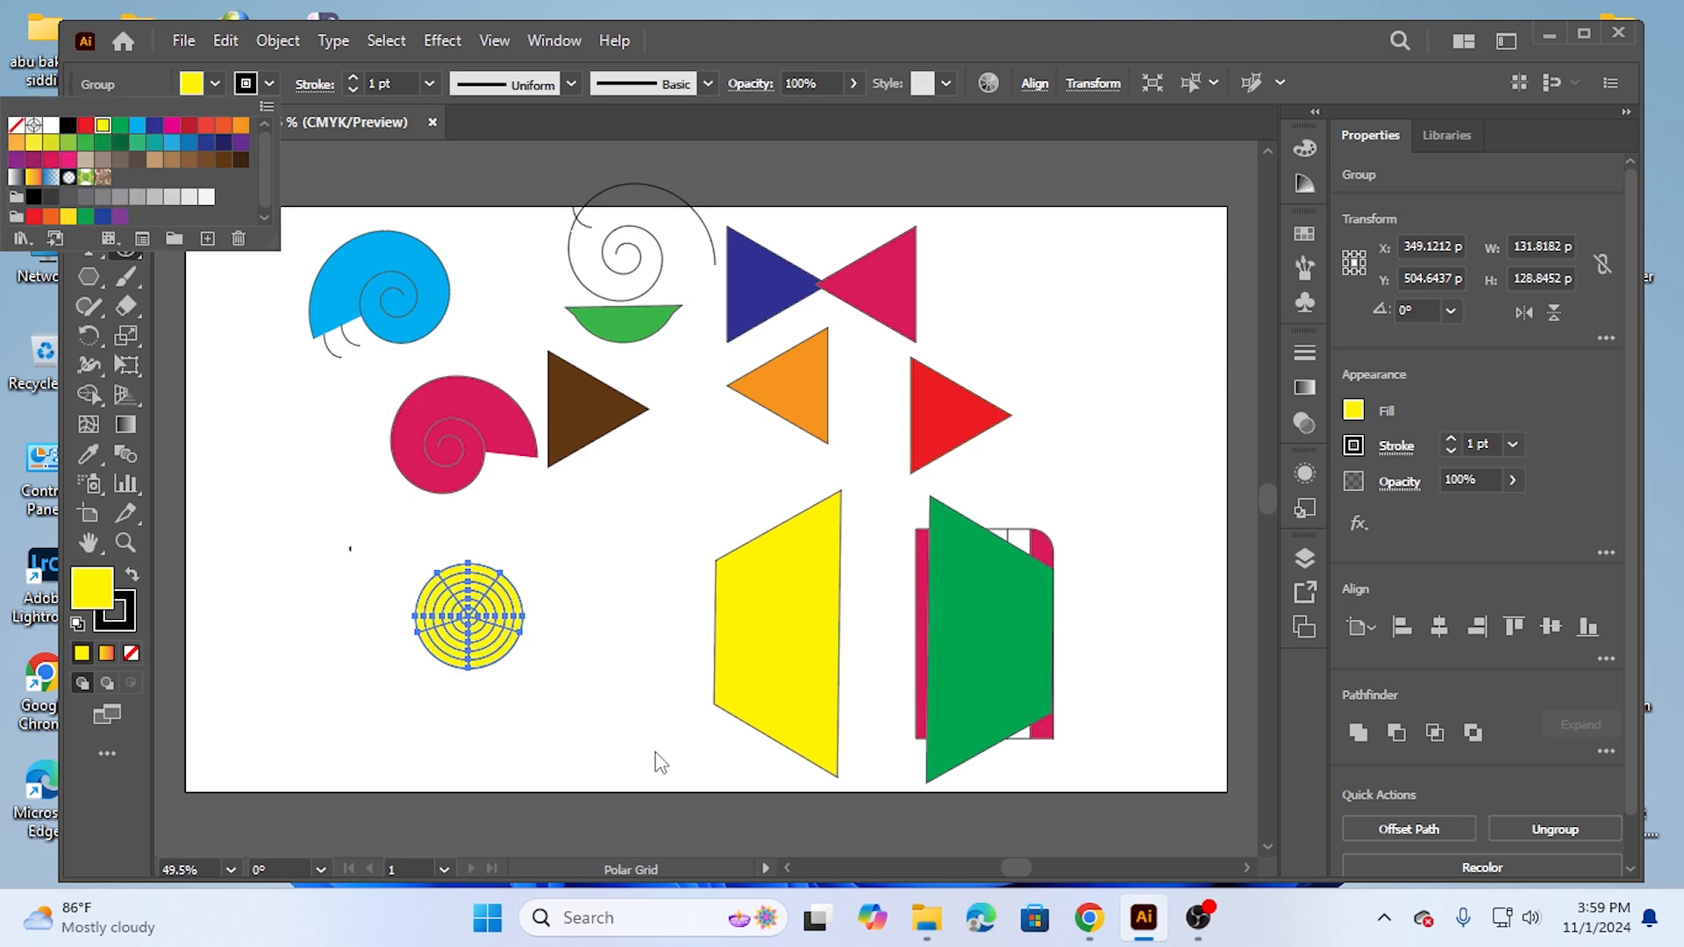
Step: Draw three unfilled polar grids: a wide one around the yellow grid, one beside the yellow half, and one about 154 × 182 px above the red triangle's right
{"action": "left_click_drag", "start_coordinate": [341, 563], "coordinate": [608, 739]}
{"action": "left_click_drag", "start_coordinate": [616, 505], "coordinate": [715, 652]}
{"action": "left_click_drag", "start_coordinate": [1050, 270], "coordinate": [1180, 422]}
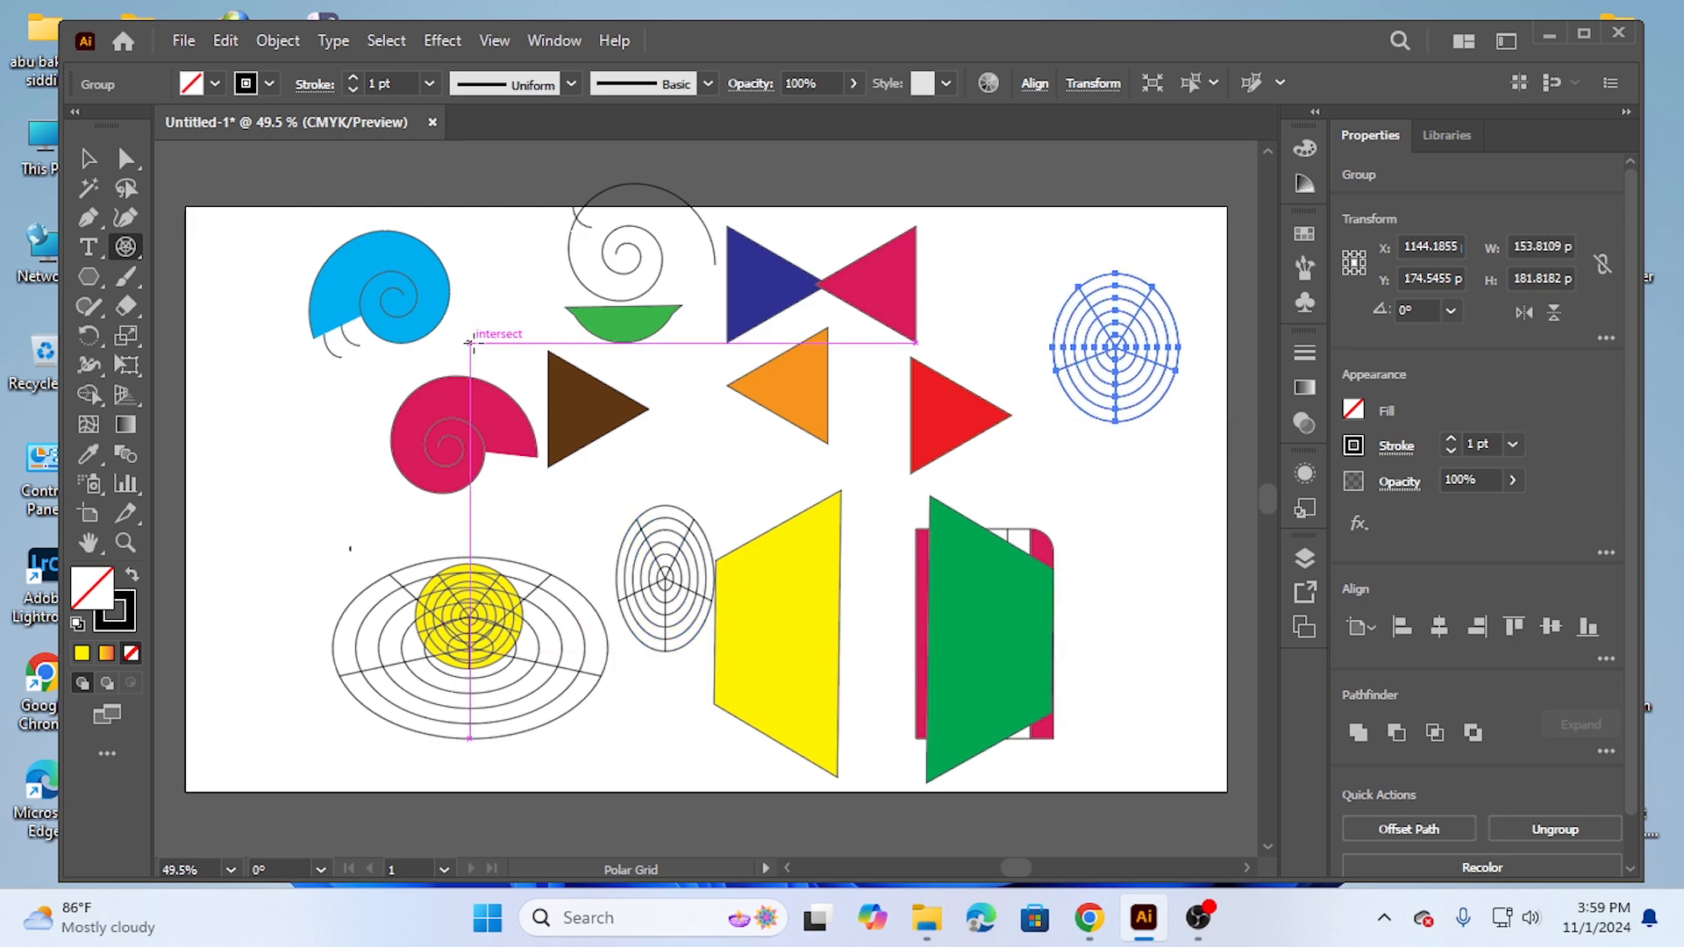